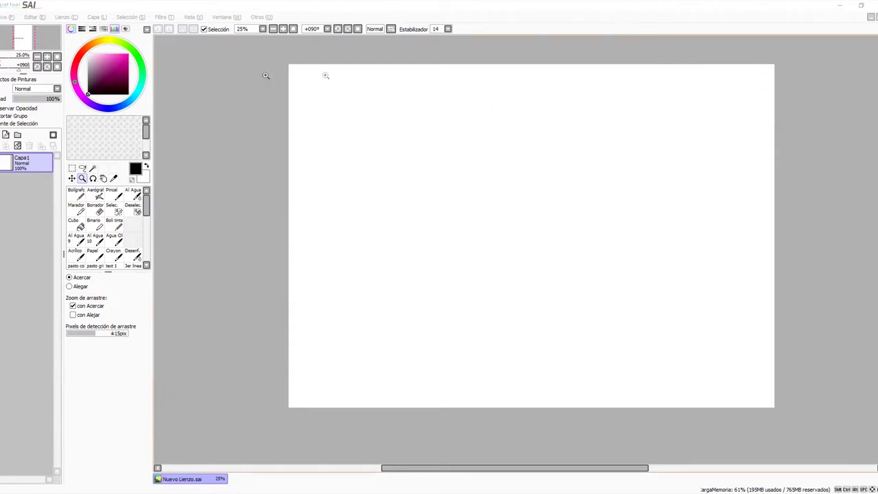
Step: Reset the canvas view to 0° rotation and zoom it to 16.66% so the whole page fits
click(338, 29)
click(274, 29)
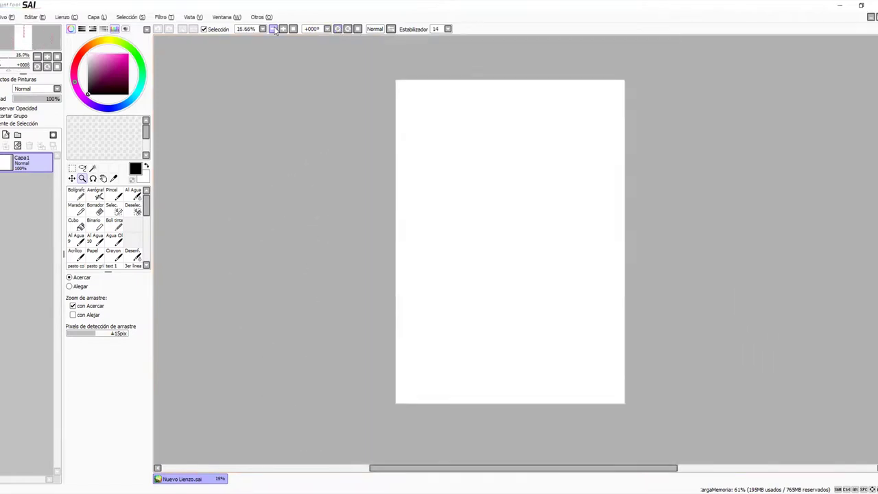
click(274, 29)
click(284, 30)
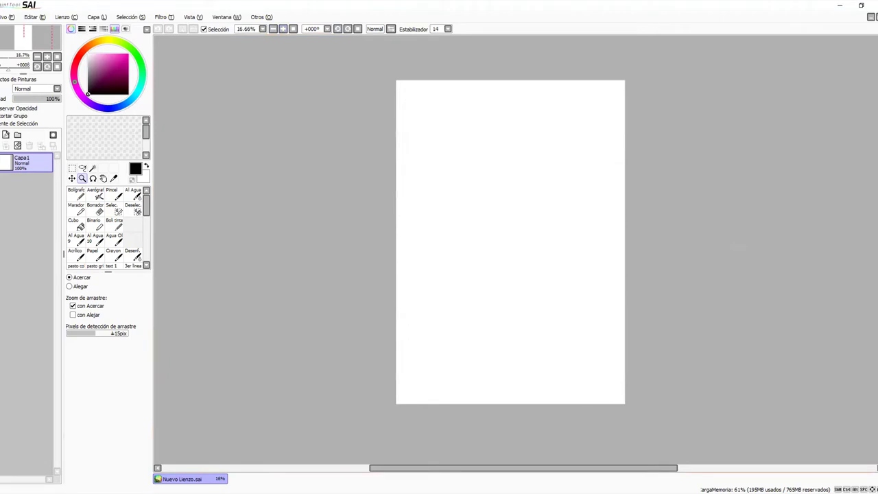
Step: Set up a new canvas named Nuevo Lienzo with the A4 - 350dpi (JIS) preset, 210 by 297 mm at 350 pixel/inch
click(9, 16)
click(24, 31)
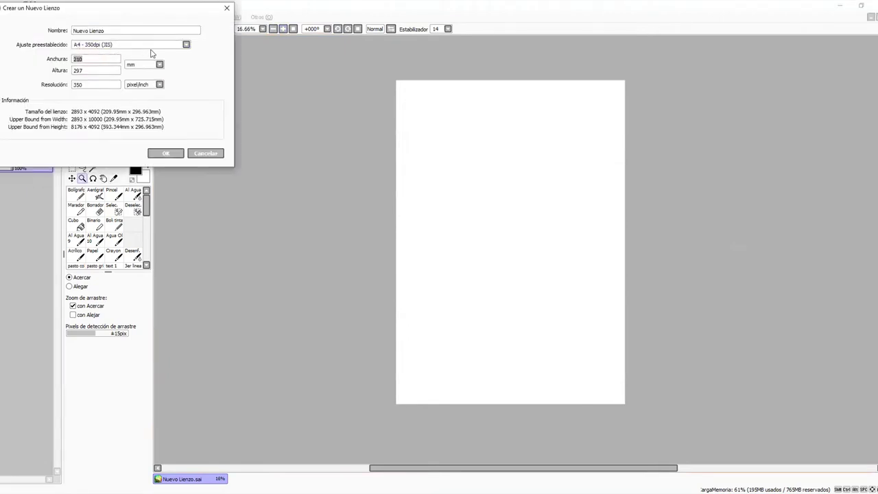
click(186, 44)
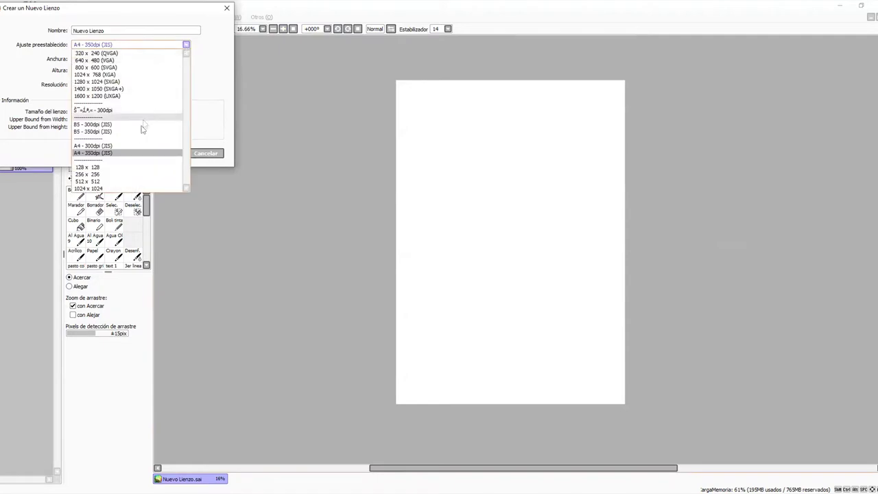
click(114, 157)
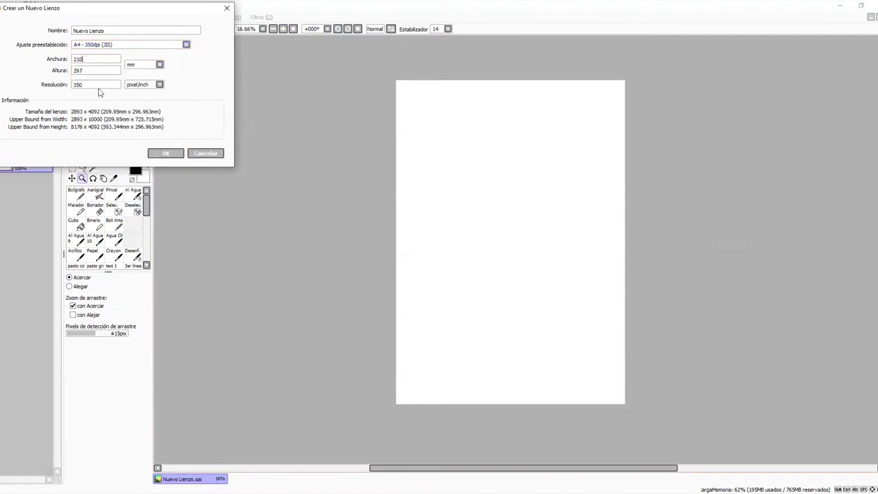
click(170, 155)
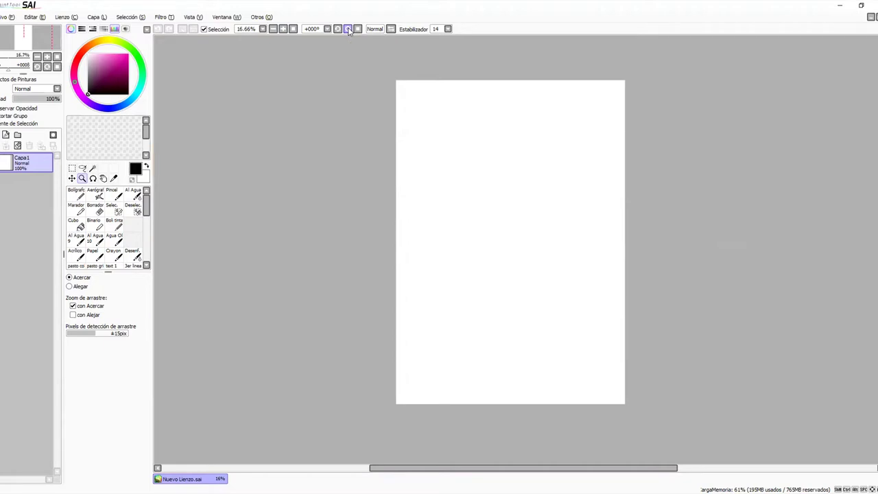
click(506, 219)
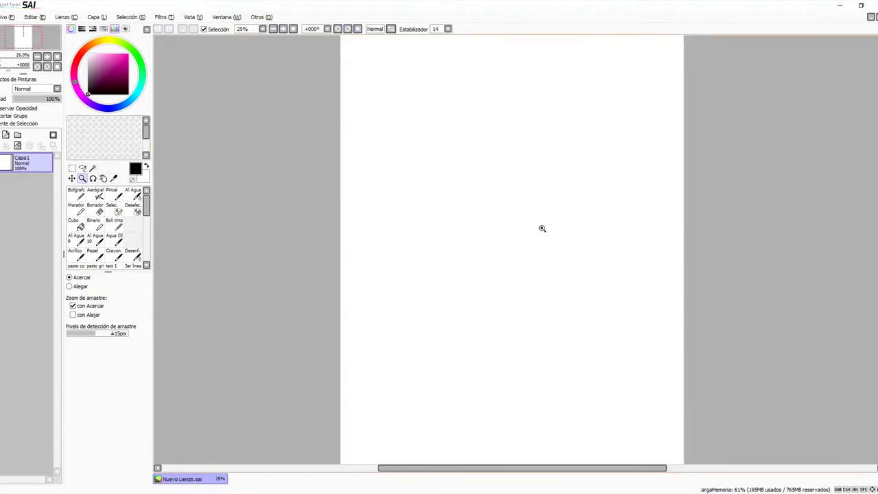
alt+click(542, 229)
click(542, 229)
alt+click(569, 214)
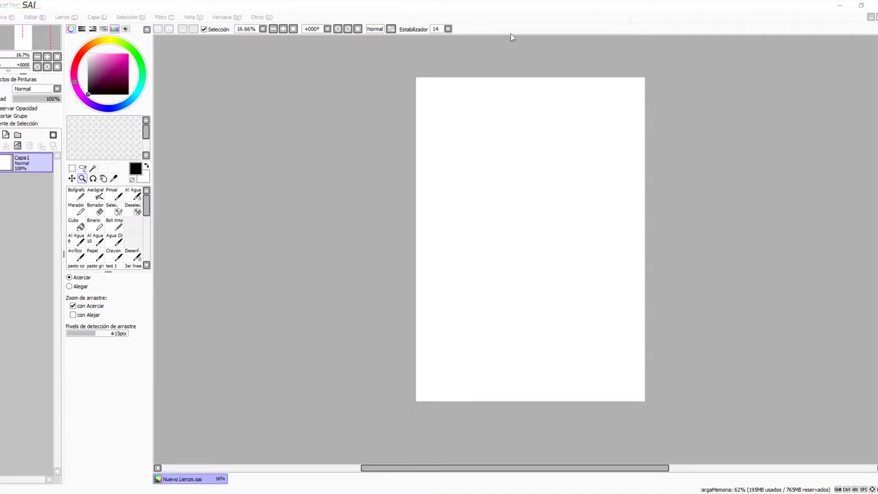
Step: Paste the copied character line drawing onto the blank canvas as a new layer
click(33, 17)
click(48, 69)
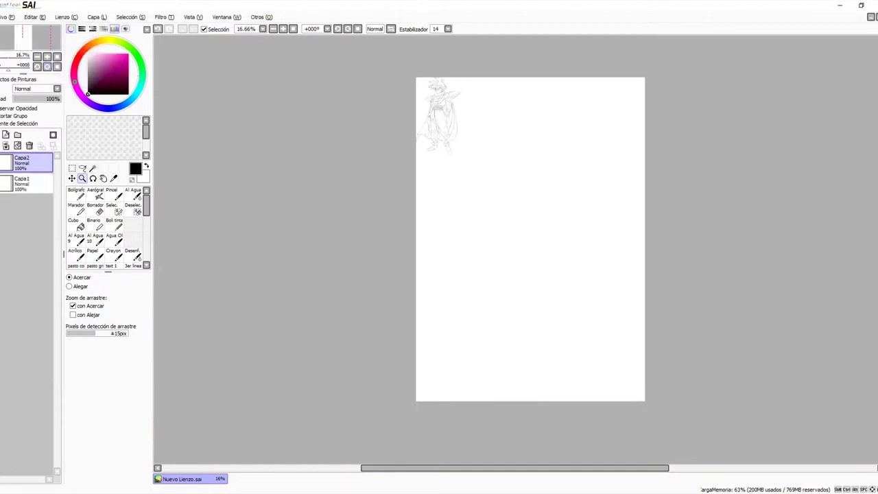
key(alt+Tab)
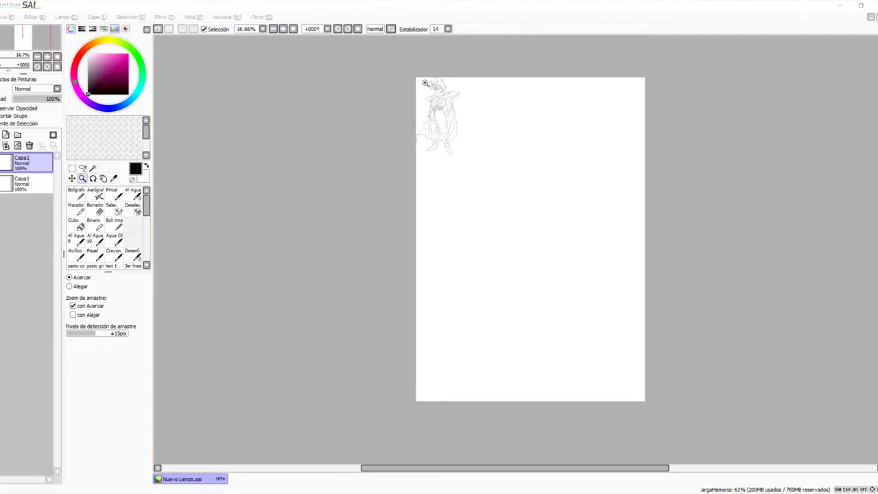
Step: Transform the pasted character drawing, scaling it up proportionally to fill most of the page and centring it on the canvas
click(438, 101)
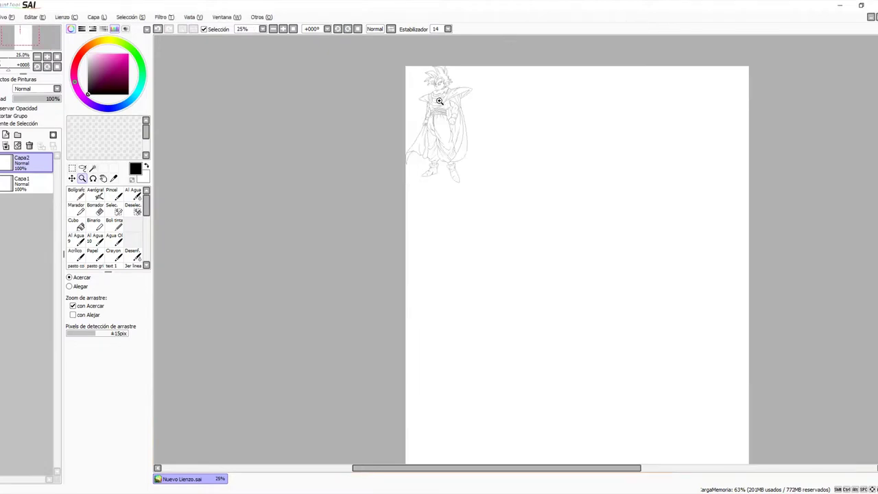
click(438, 101)
click(439, 99)
click(440, 99)
scroll(511, 127, down, 5)
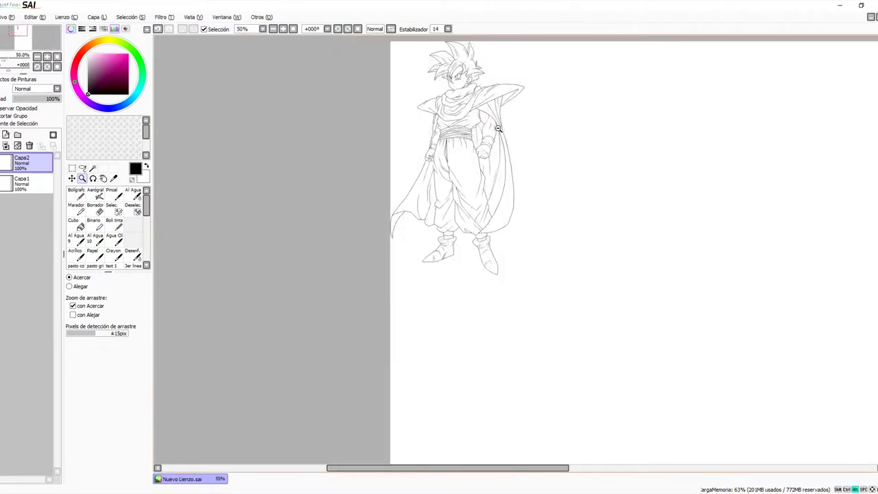
drag(450, 137, 484, 171)
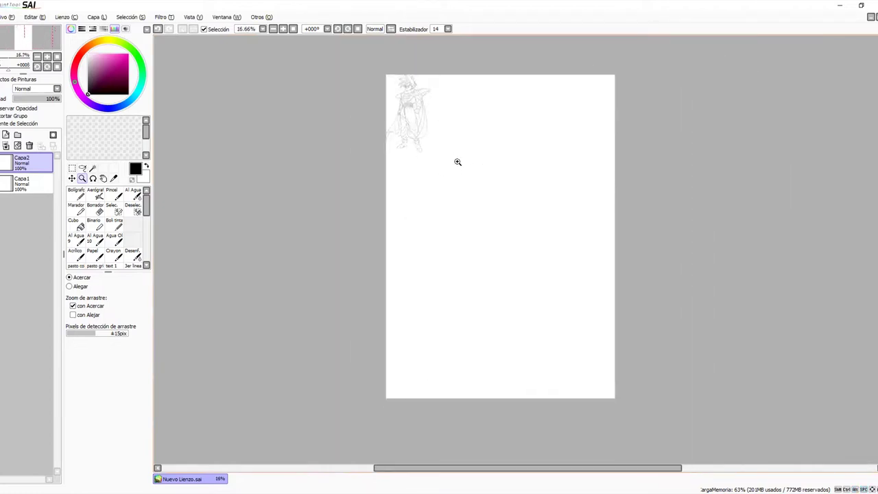
key(ctrl)
key(ctrl+t)
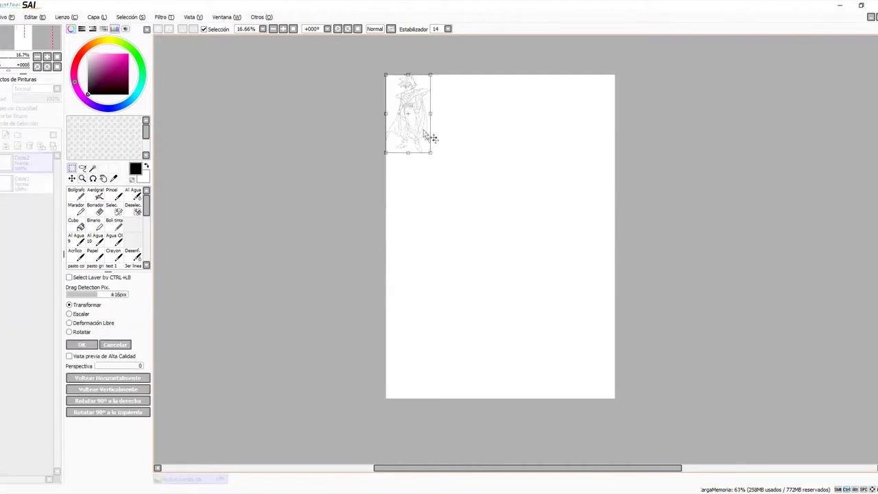
drag(432, 146, 441, 154)
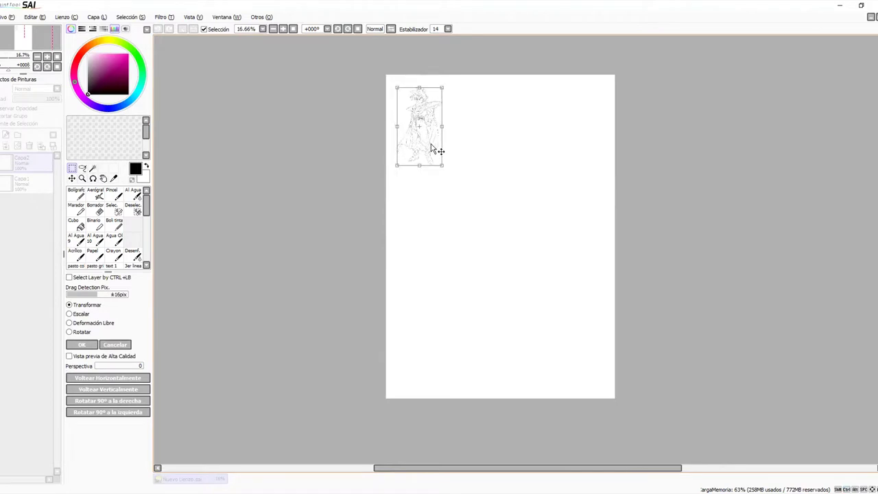
key(shift)
drag(444, 166, 609, 365)
drag(482, 287, 497, 291)
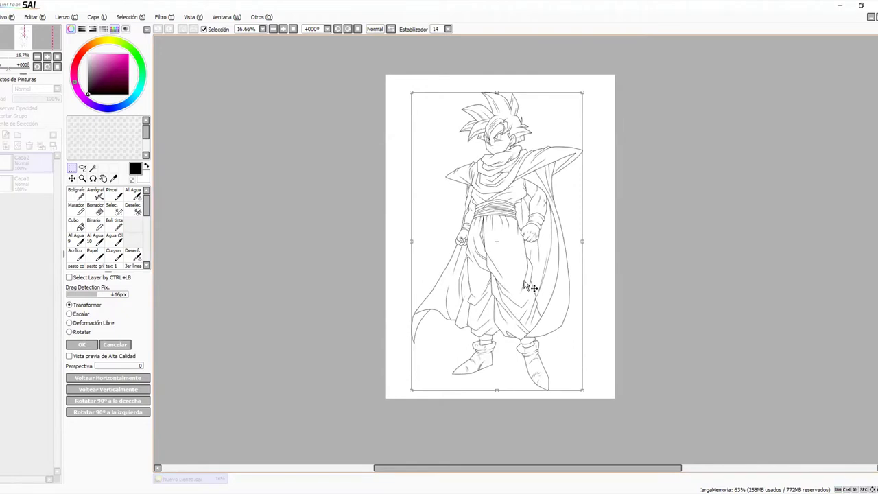
key(Return)
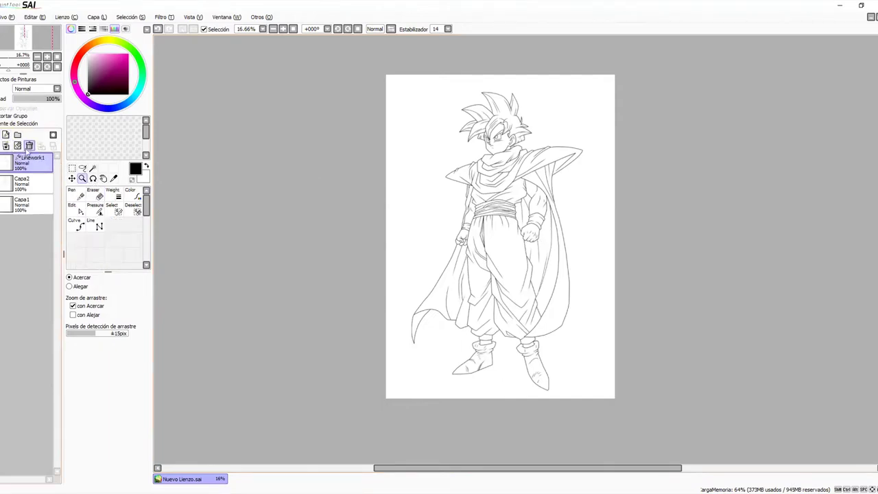
Step: Examine the line quality of the enlarged character drawing up close, from the face and collar to the rest of the figure
click(517, 145)
click(517, 145)
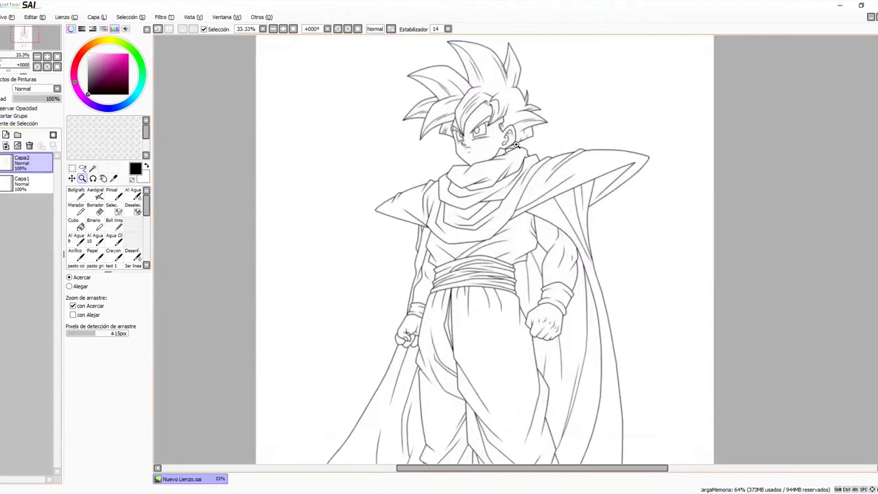
click(517, 146)
click(516, 146)
click(514, 147)
click(513, 149)
alt+click(452, 128)
alt+click(449, 129)
alt+click(448, 129)
drag(444, 131, 463, 159)
click(434, 122)
click(431, 123)
click(431, 124)
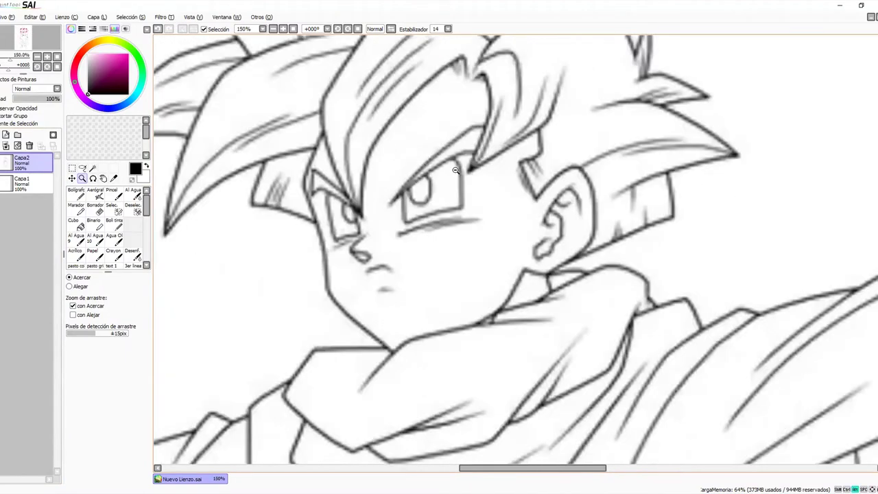
alt+click(455, 169)
drag(546, 402, 472, 281)
alt+click(472, 282)
alt+click(483, 325)
drag(486, 353, 469, 191)
alt+click(487, 253)
drag(503, 431, 448, 249)
alt+click(373, 258)
alt+click(372, 259)
drag(367, 215, 520, 267)
click(502, 268)
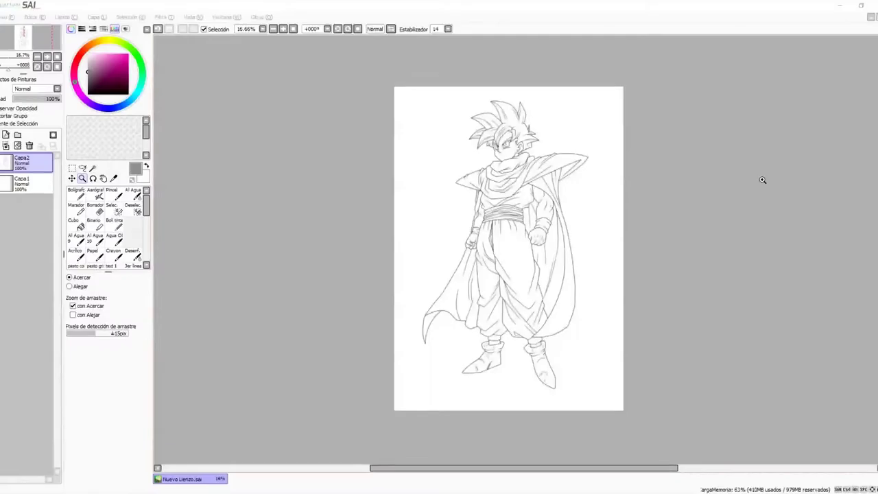
Step: Make the base layer Capa1 active and ready the bucket tool (Cubo) with a lighter grey colour
click(596, 28)
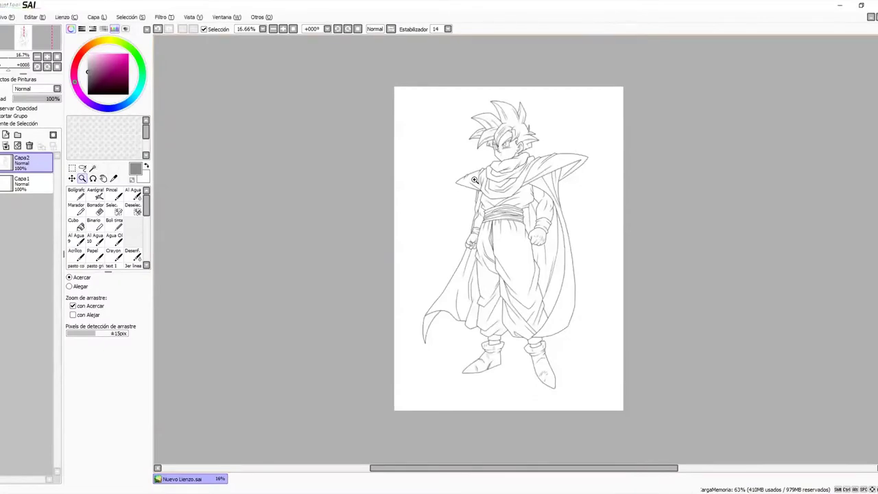
click(41, 186)
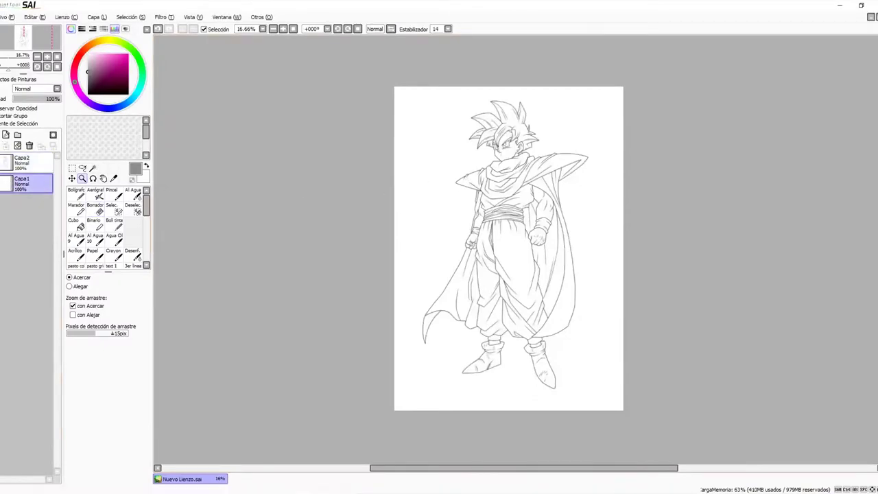
click(30, 167)
click(0, 162)
click(0, 162)
click(22, 182)
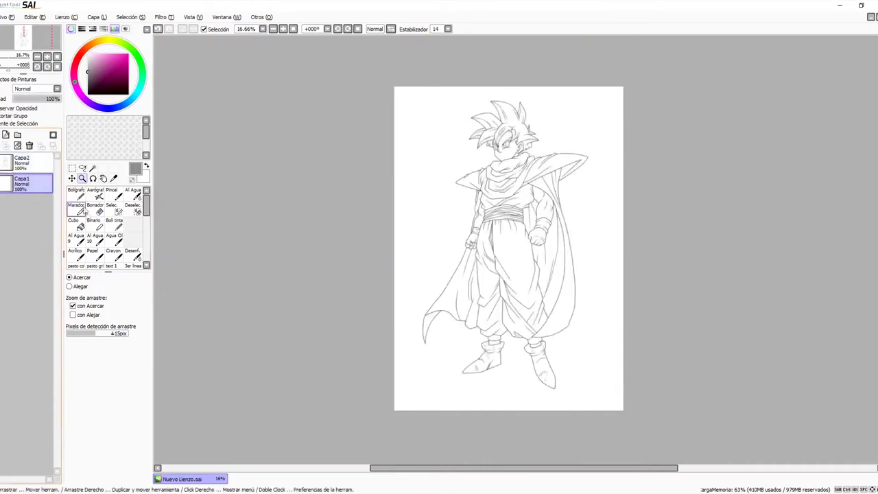
click(80, 229)
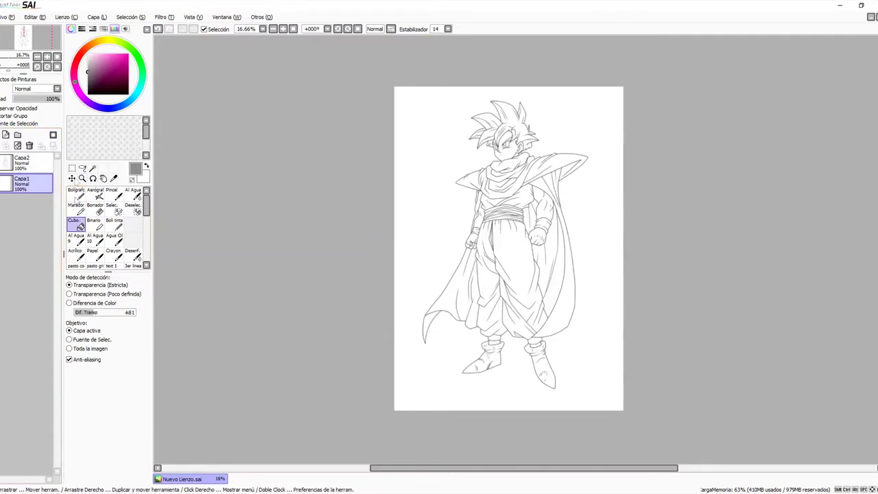
drag(92, 81, 88, 68)
Step: Try filling the base layer Capa1 with grey beneath the opaque pasted drawing, and undo each fill
click(408, 202)
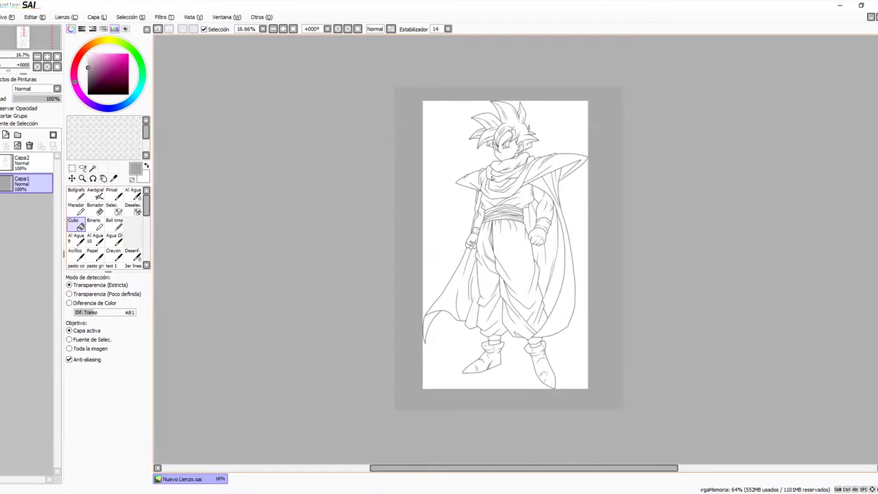
key(ctrl)
key(ctrl+z)
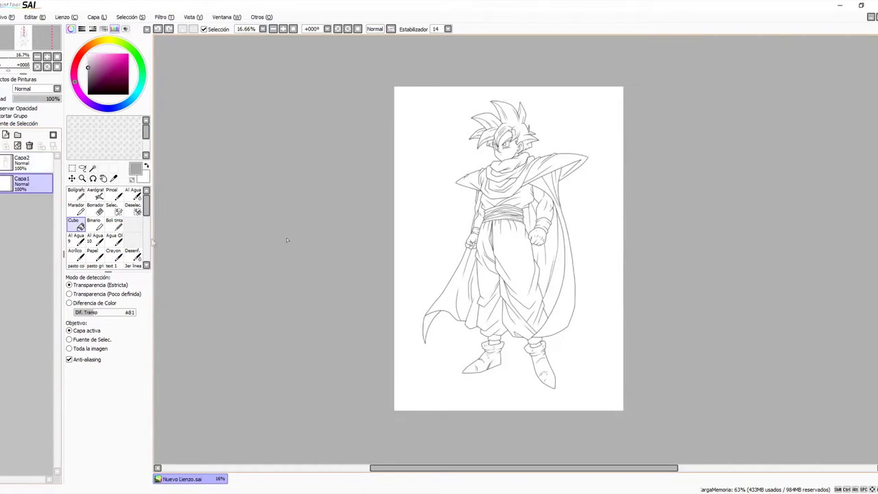
click(418, 151)
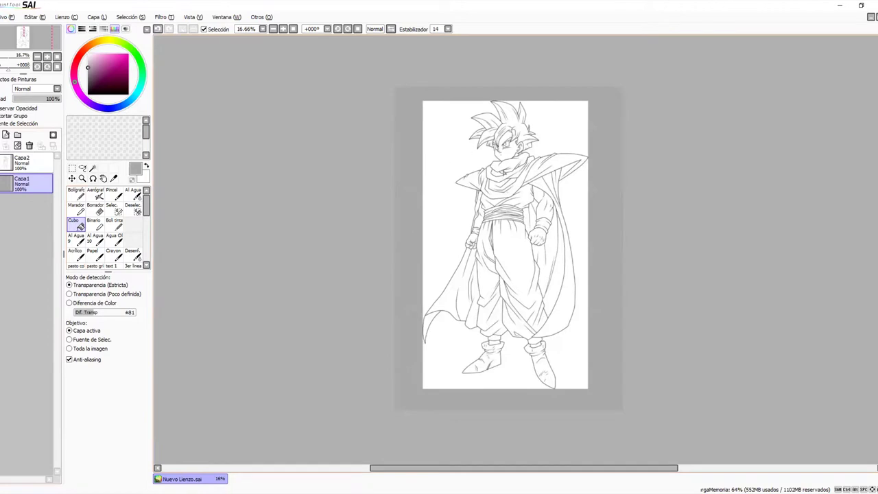
key(ctrl+z)
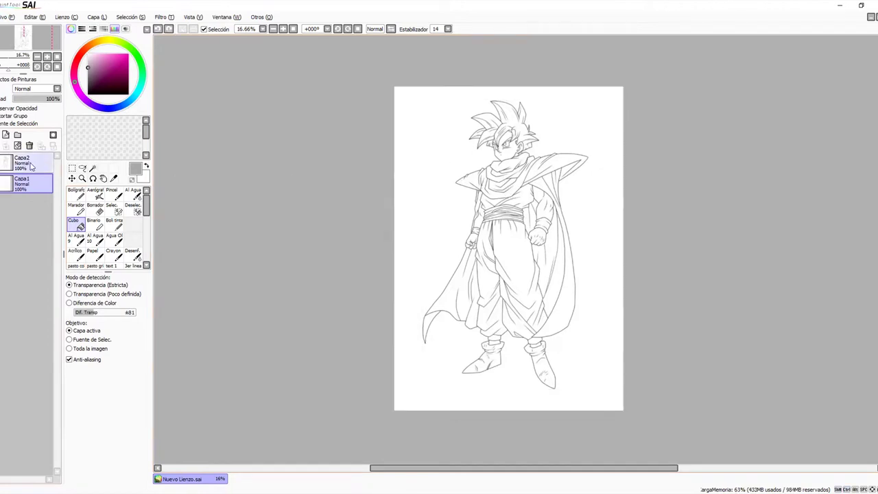
Step: Convert the luminance of the line drawing layer Capa2 to transparency
click(31, 166)
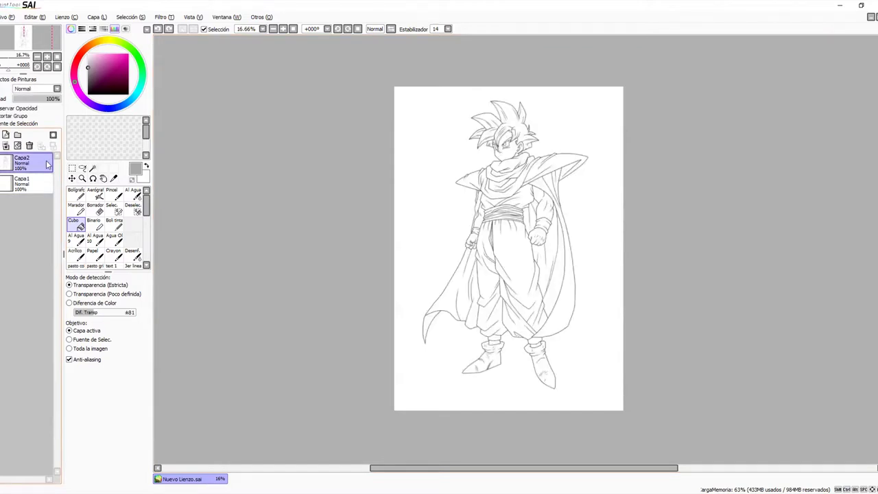
click(104, 19)
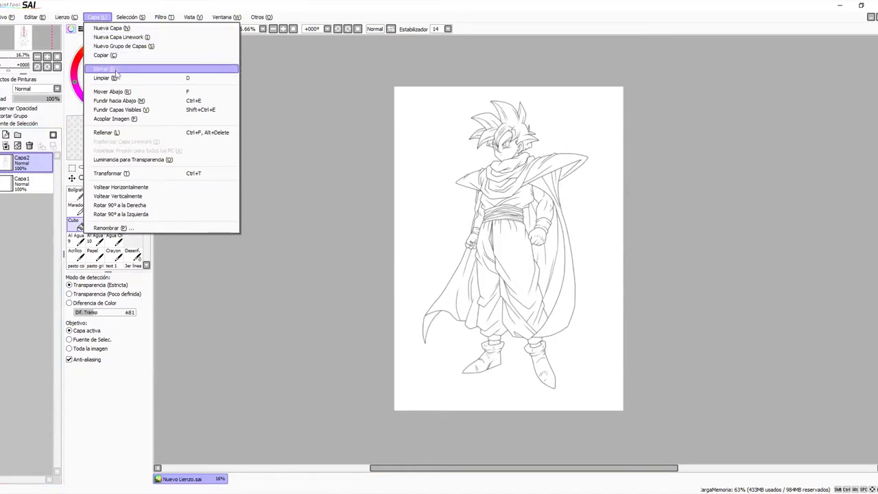
click(181, 161)
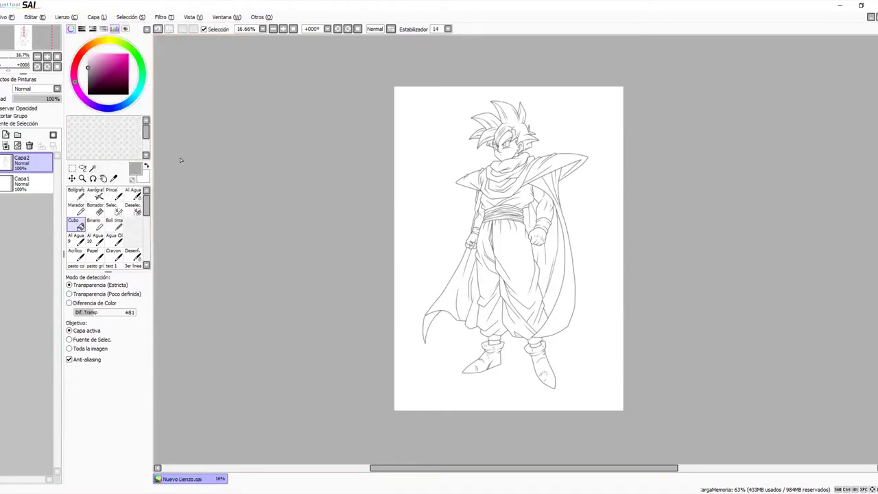
Step: Fill the base layer Capa1 with grey beneath the drawing and reselect the line drawing layer Capa2
click(28, 184)
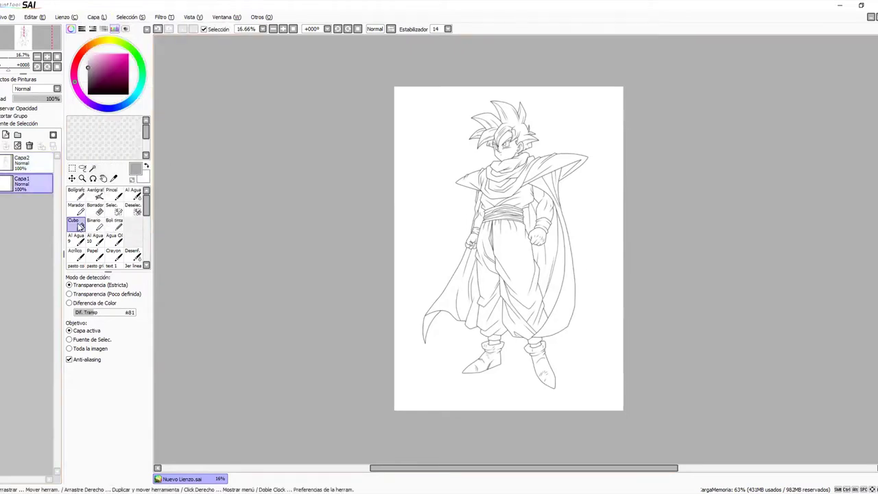
click(443, 229)
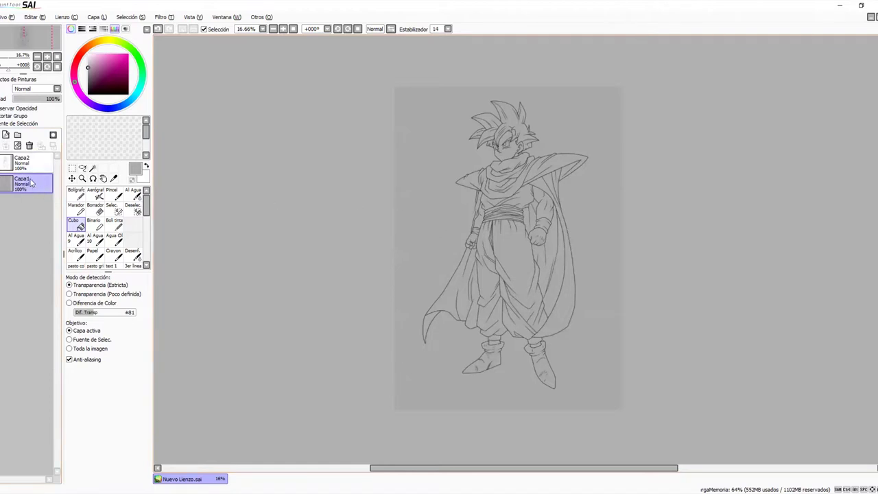
click(31, 169)
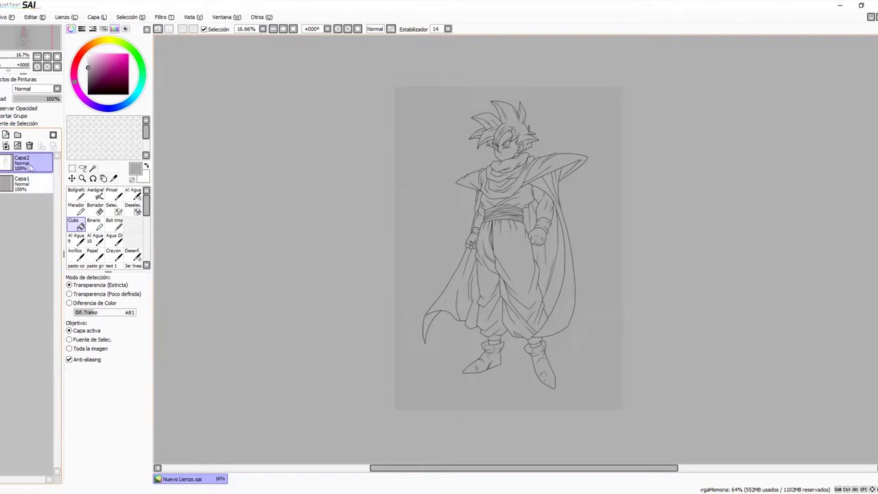
click(82, 178)
click(528, 197)
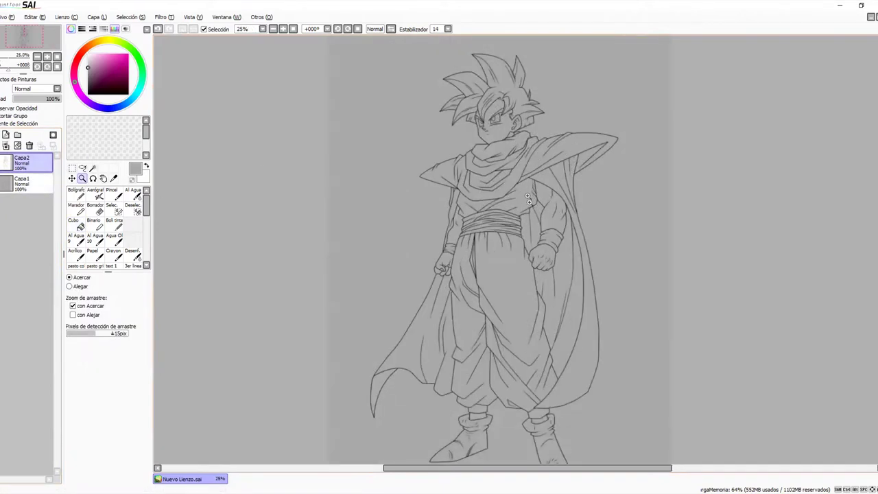
drag(548, 348, 524, 324)
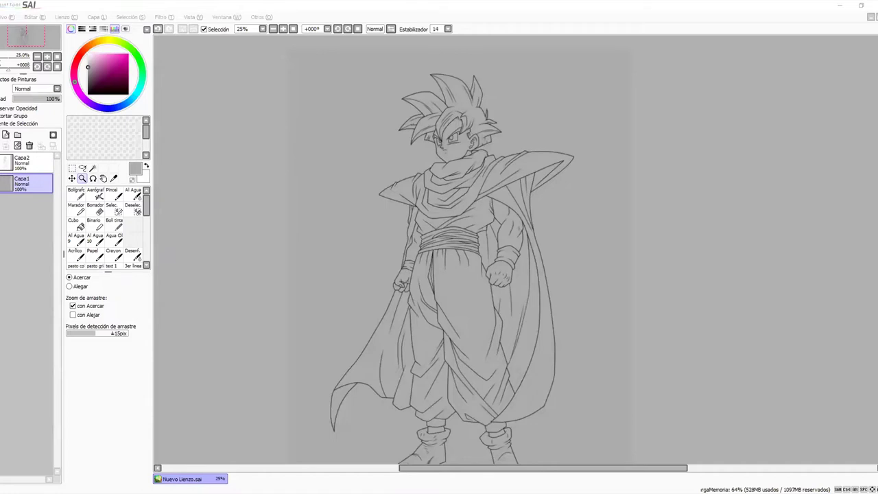
scroll(513, 164, down, 1)
drag(519, 203, 547, 192)
scroll(549, 192, up, 1)
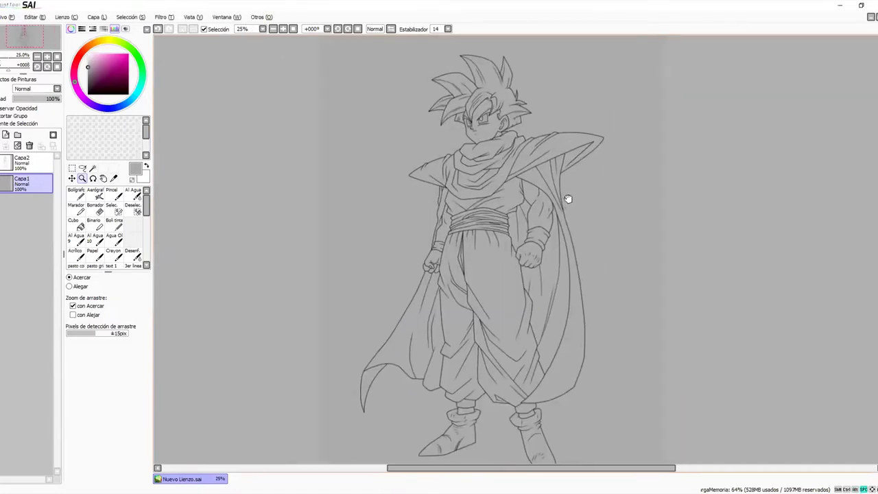
mouse_move(573, 196)
mouse_down()
mouse_move(535, 208)
mouse_move(544, 199)
mouse_up()
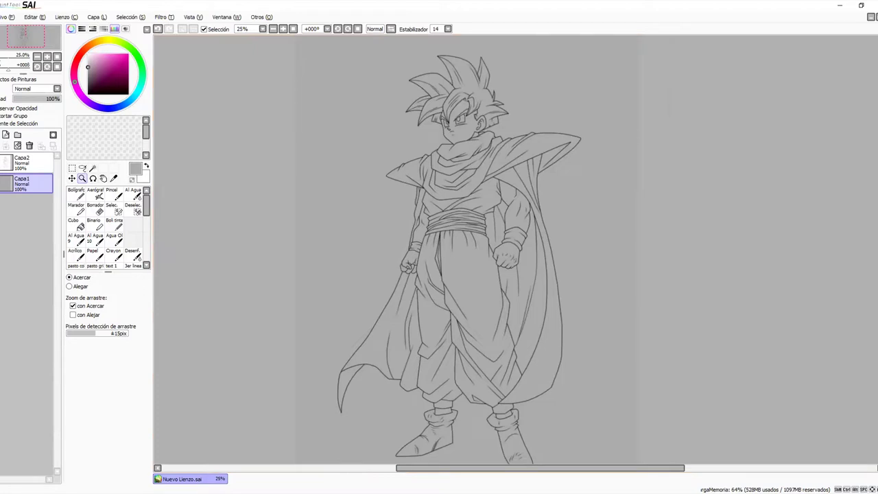
Step: Paste the copied colour reference picture of the character as a new layer above the grey base layer Capa1
key(alt+Tab)
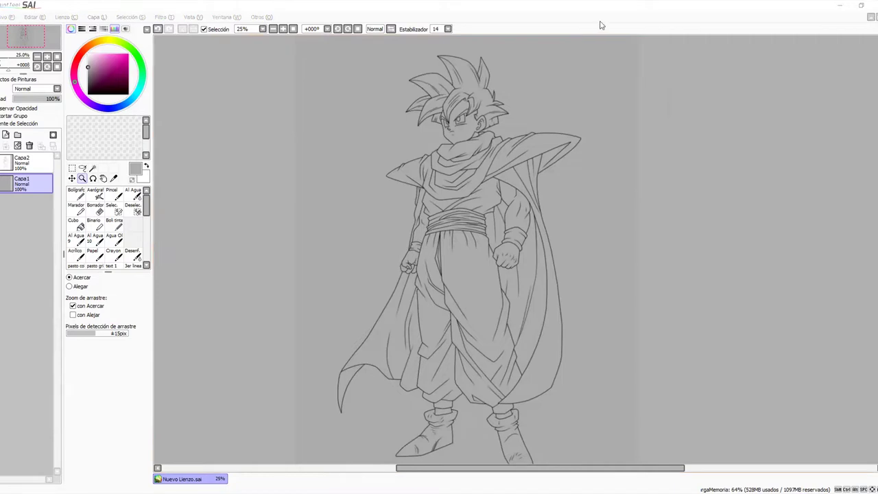
click(601, 24)
click(36, 17)
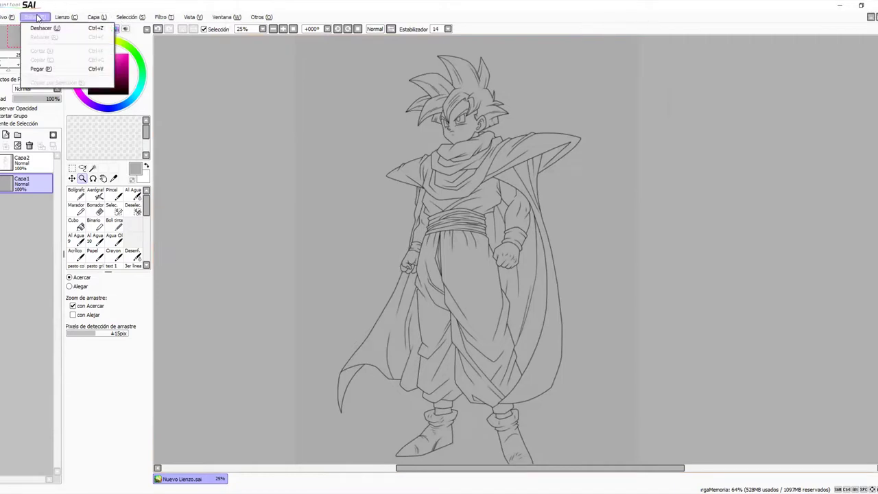
click(50, 70)
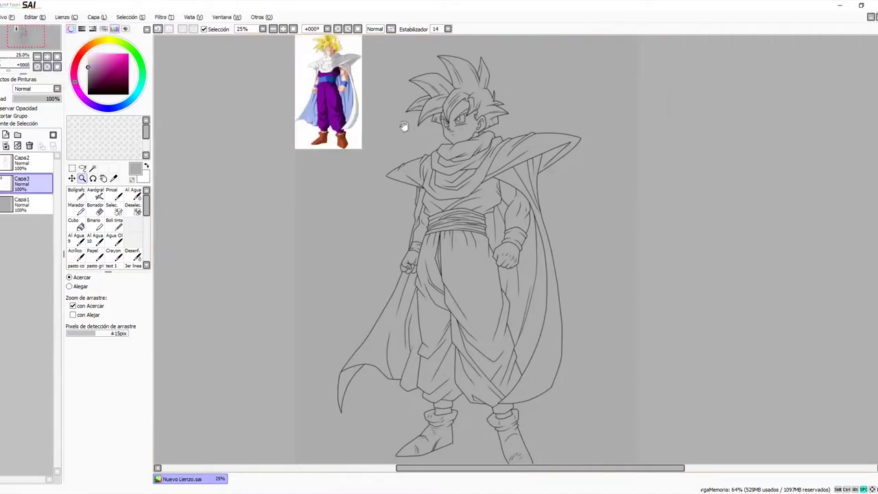
Step: Examine the pasted colour reference and the line drawing, both close up and side by side
drag(402, 128, 390, 173)
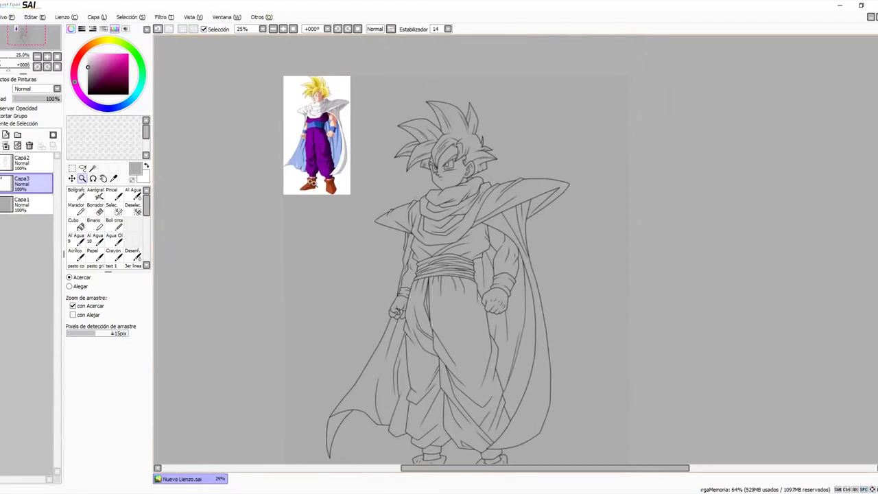
click(315, 99)
click(316, 100)
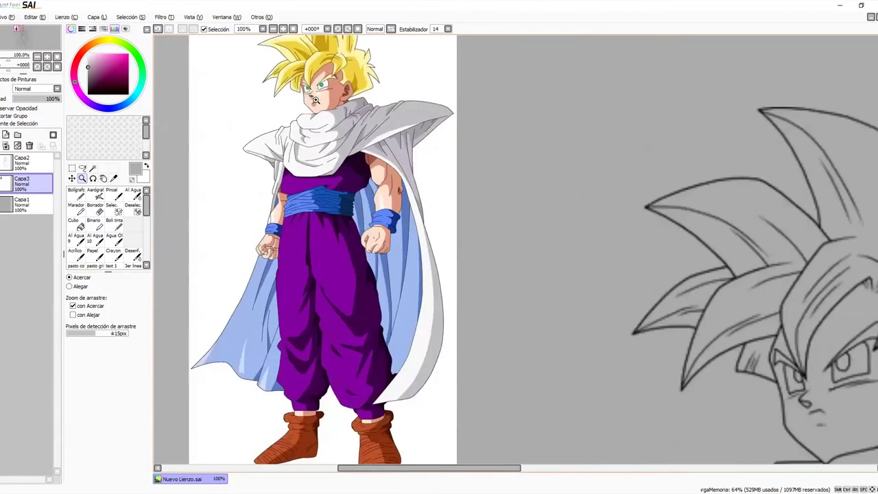
click(322, 102)
click(324, 103)
click(324, 102)
drag(345, 116, 432, 174)
alt+click(451, 172)
alt+click(451, 172)
alt+click(451, 172)
alt+click(451, 172)
drag(871, 398, 656, 251)
alt+click(705, 255)
alt+click(705, 256)
alt+click(706, 256)
drag(754, 308, 579, 210)
click(579, 210)
click(579, 210)
click(580, 210)
alt+click(481, 170)
alt+click(481, 170)
alt+click(482, 171)
alt+click(482, 170)
alt+click(482, 170)
click(483, 203)
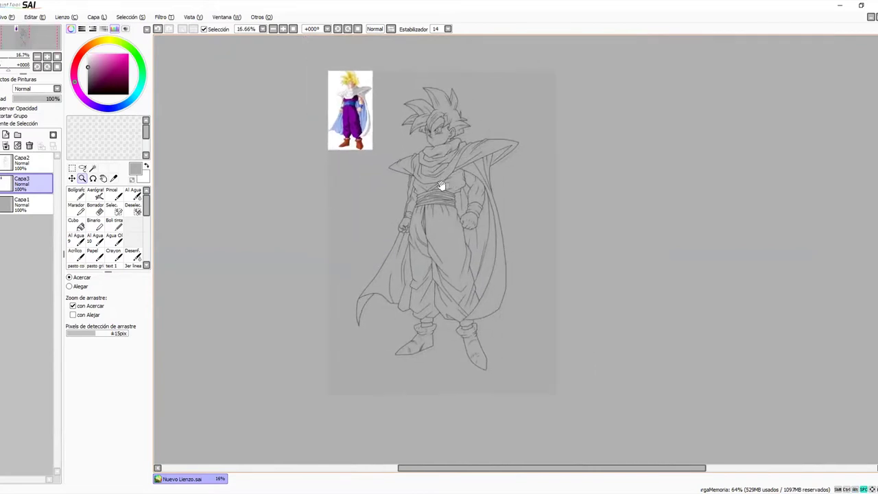
click(356, 122)
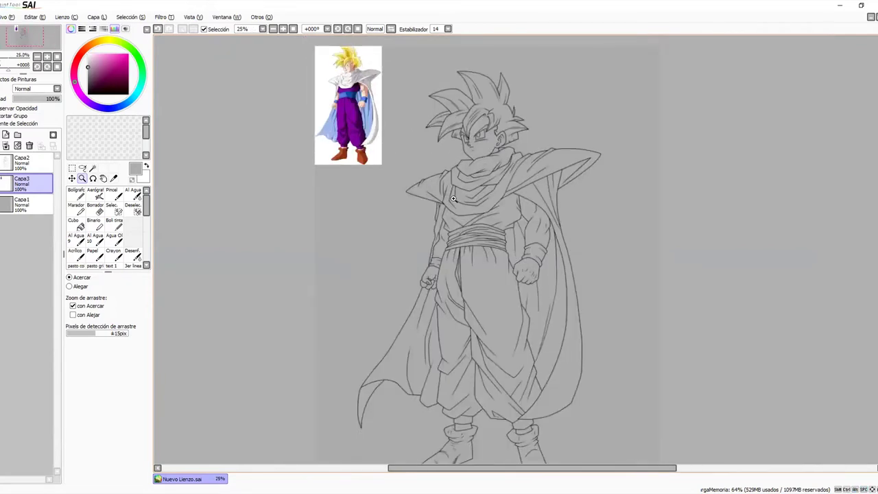
drag(475, 207, 449, 185)
alt+click(473, 209)
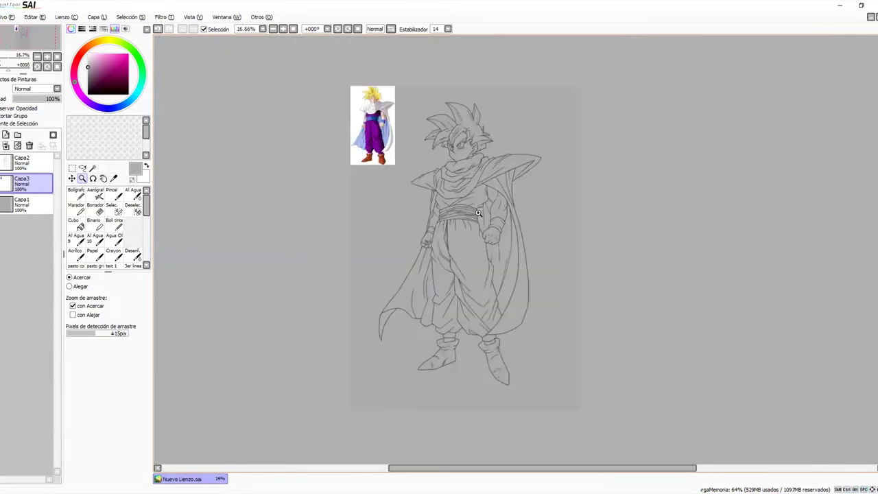
click(448, 177)
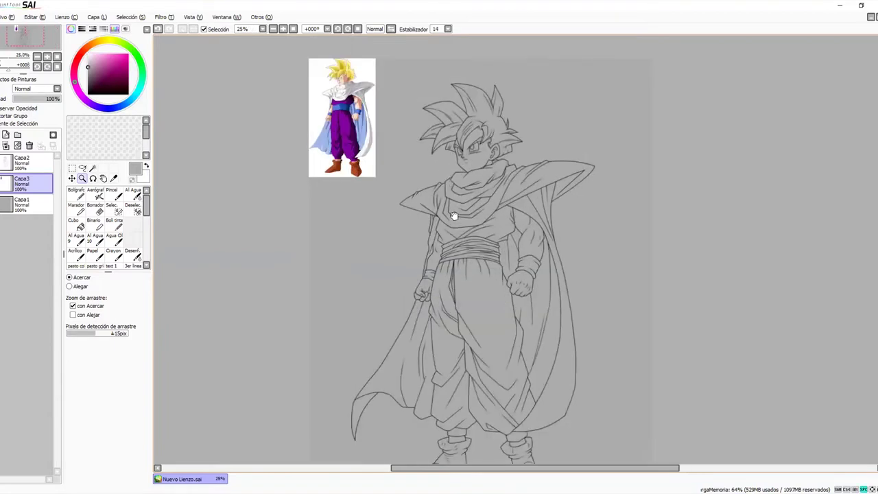
drag(458, 216, 448, 179)
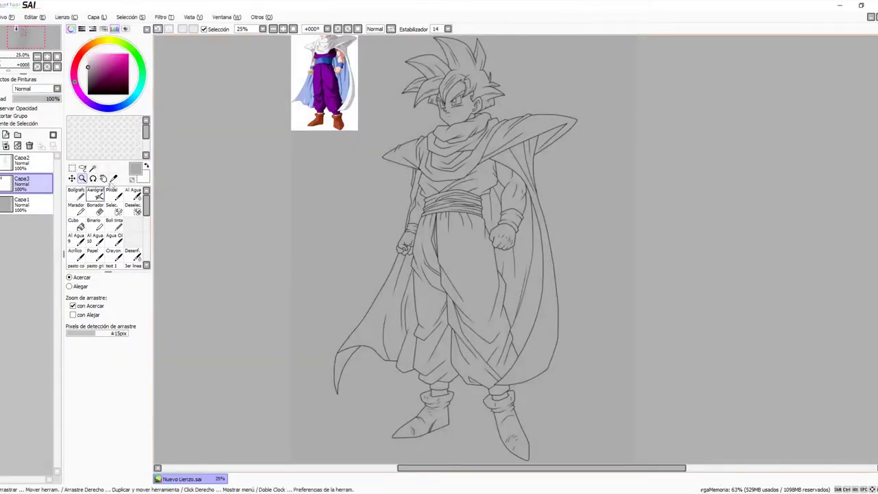
click(360, 151)
drag(363, 105, 352, 236)
click(375, 212)
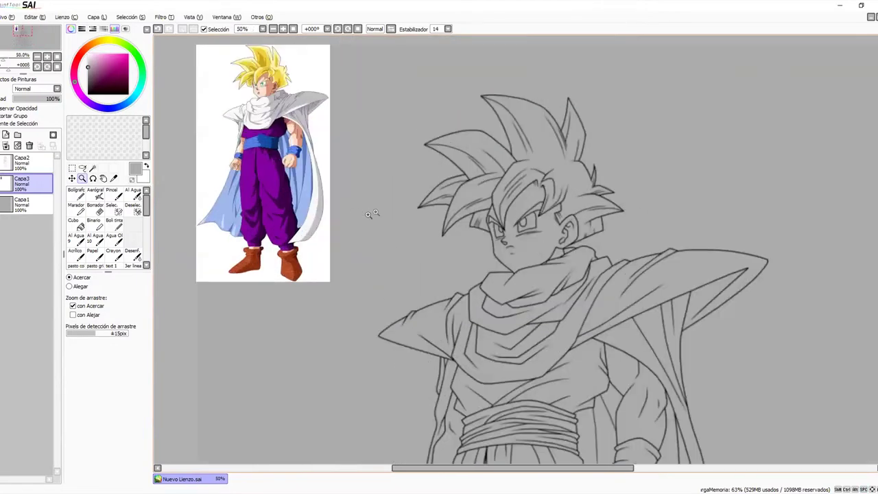
Step: Toggle the reference layer Capa3's visibility to identify it, and move it above the line drawing layer Capa2
drag(263, 151, 318, 192)
click(4, 183)
click(4, 183)
click(7, 183)
click(7, 183)
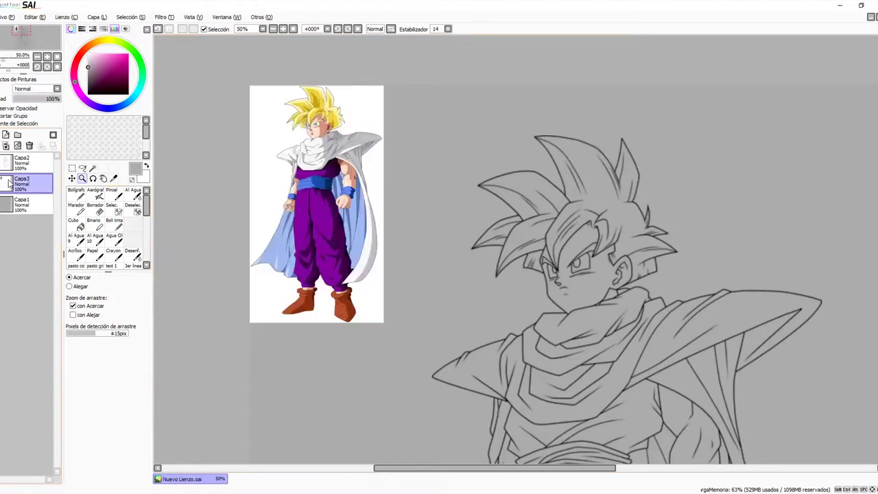
drag(9, 182, 12, 162)
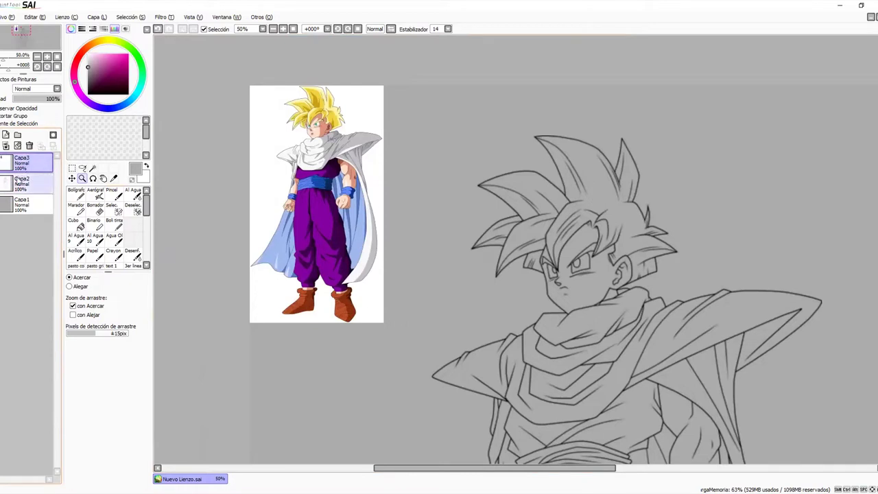
Step: Check what each of the layers Capa3, Capa2 and Capa1 contains by hiding and showing it
click(1, 163)
click(1, 163)
click(1, 183)
click(1, 183)
click(1, 205)
click(0, 204)
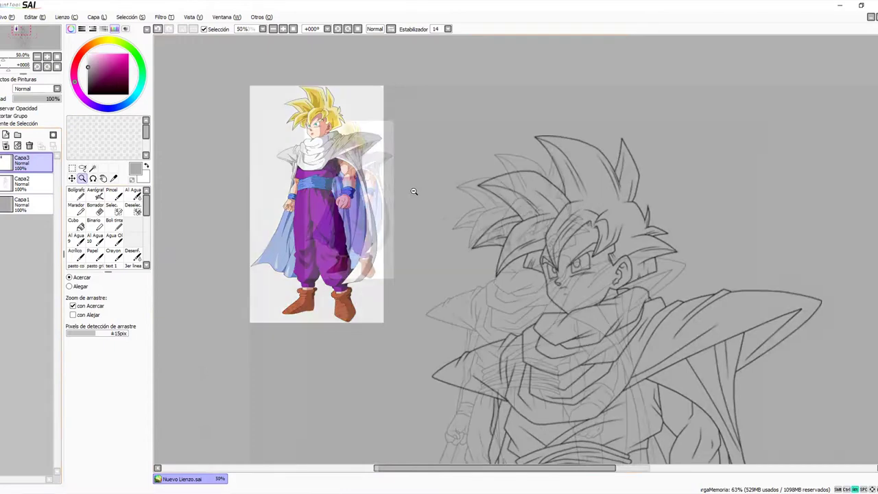
alt+click(414, 191)
drag(431, 231, 392, 155)
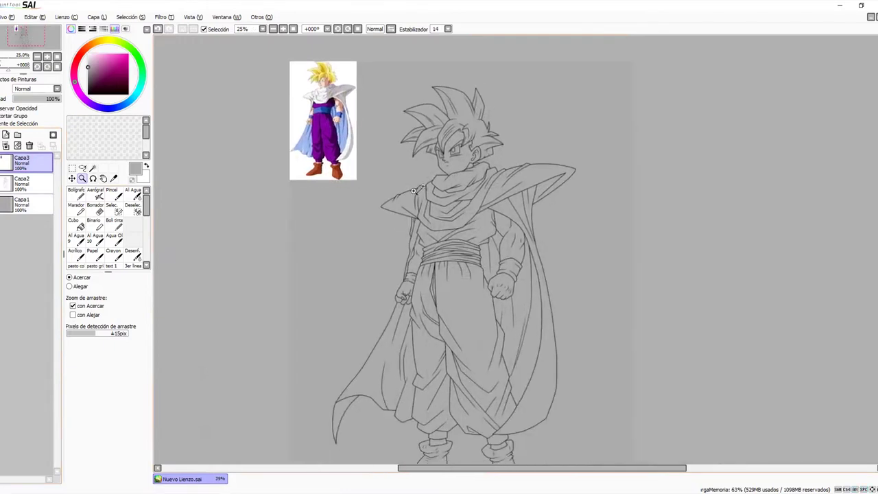
click(1, 205)
click(1, 205)
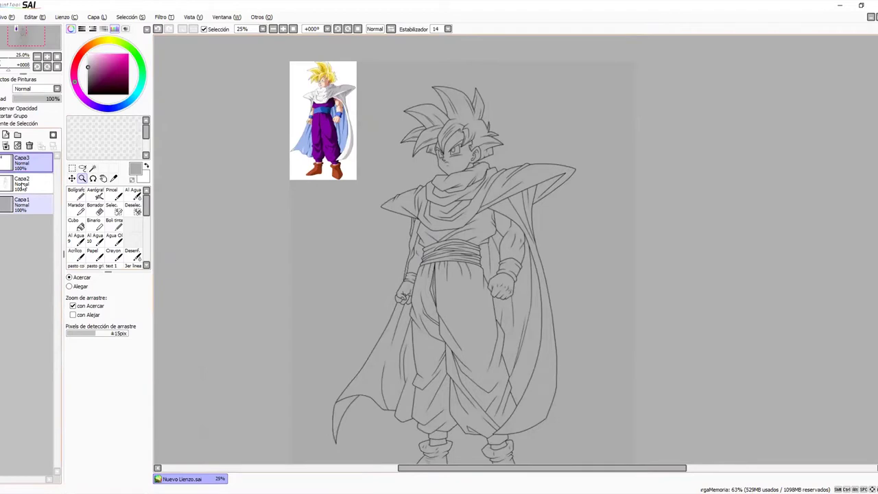
Step: Create a new layer directly above the base layer Capa1 and name it "cabello"
click(34, 203)
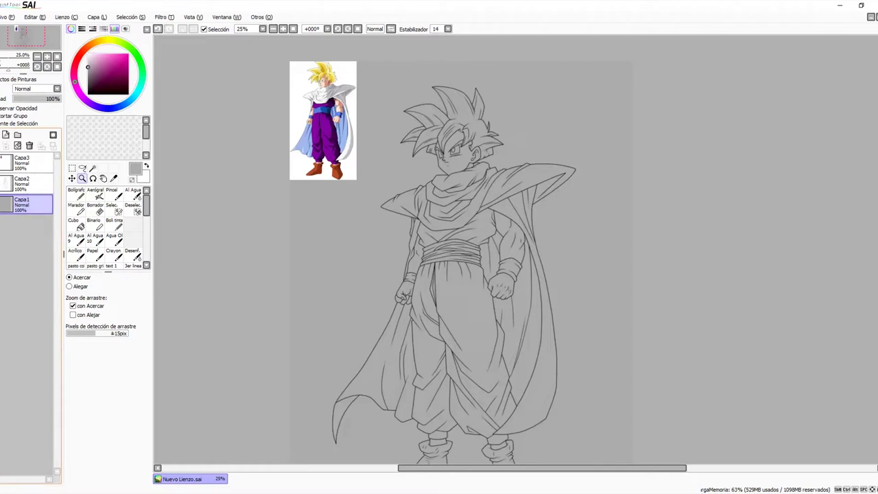
click(5, 136)
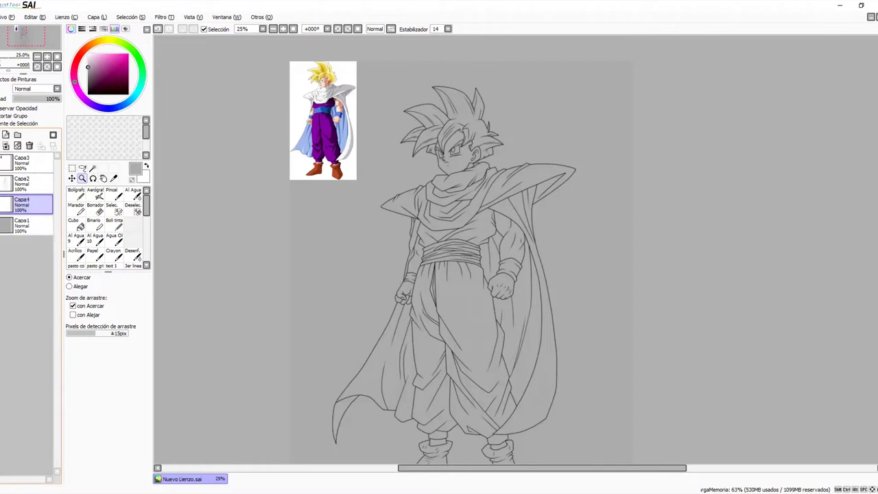
double_click(22, 203)
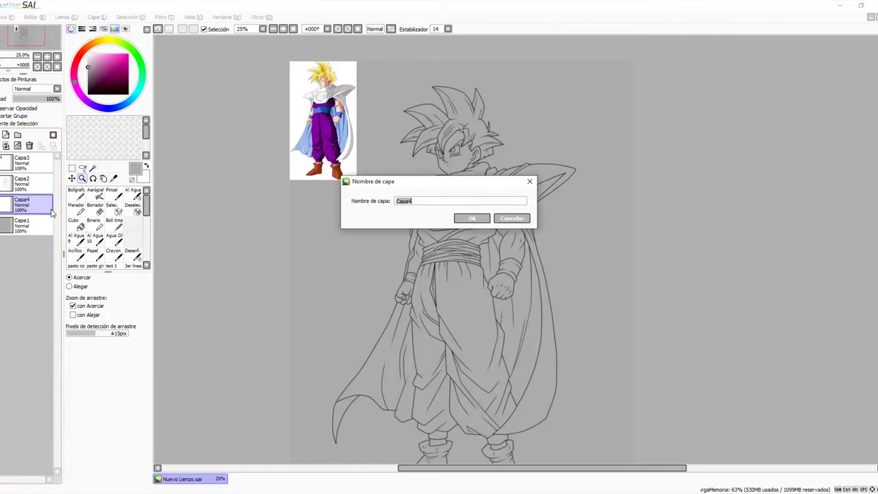
text(cabello)
key(Return)
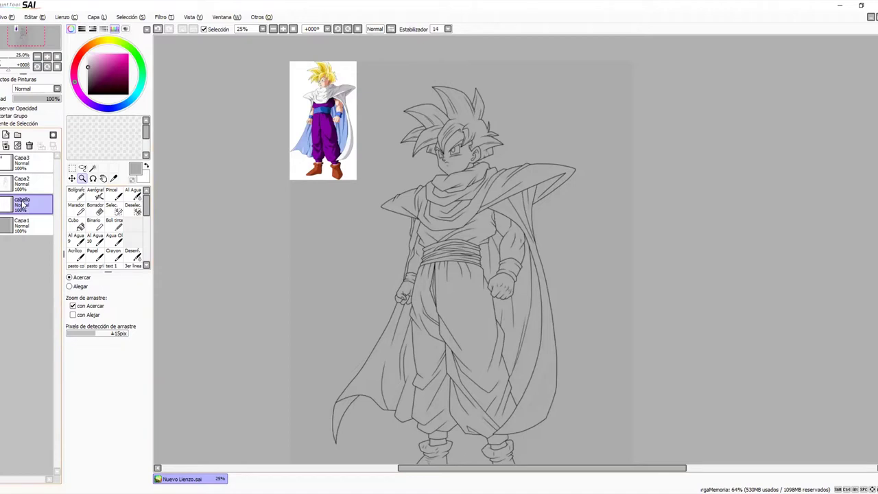
double_click(23, 203)
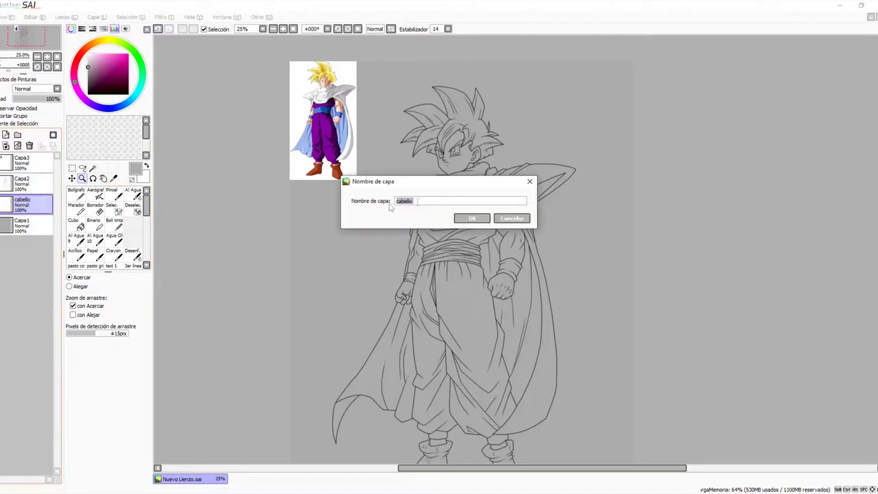
click(472, 218)
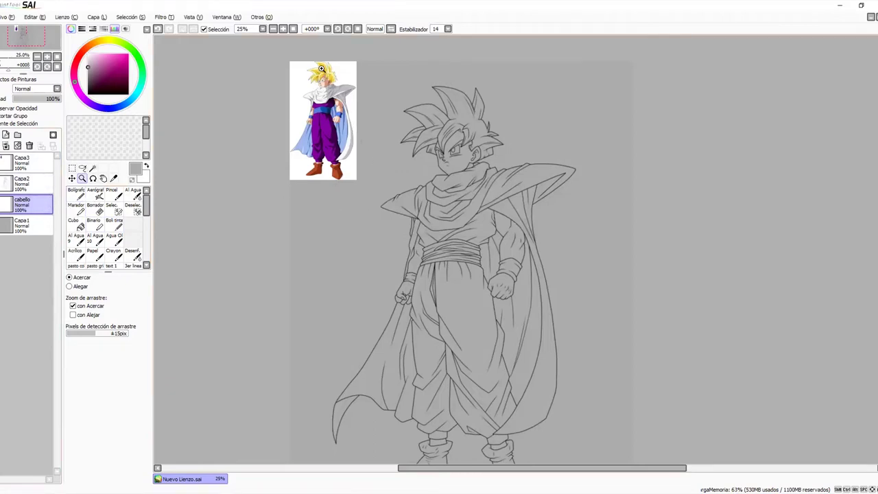
Step: Activate the bucket tool (Cubo) and sample the mid-tone yellow from the reference character's hair as the primary colour
scroll(321, 68, up, 5)
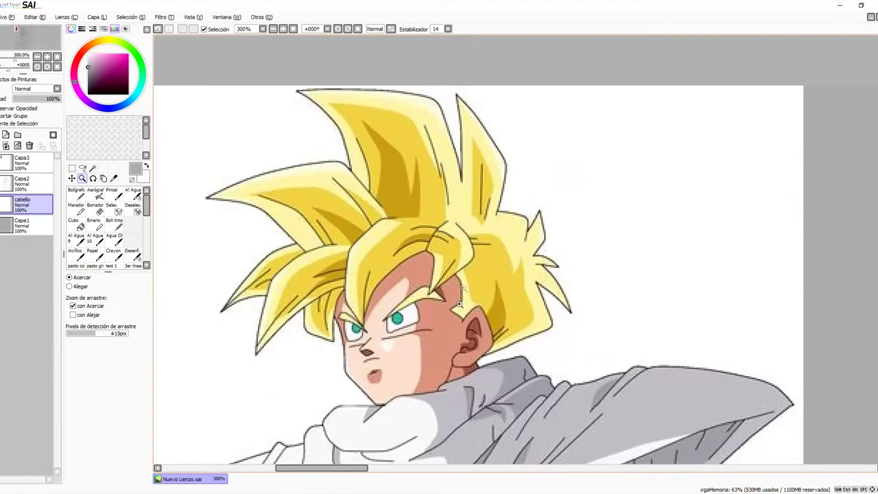
click(79, 227)
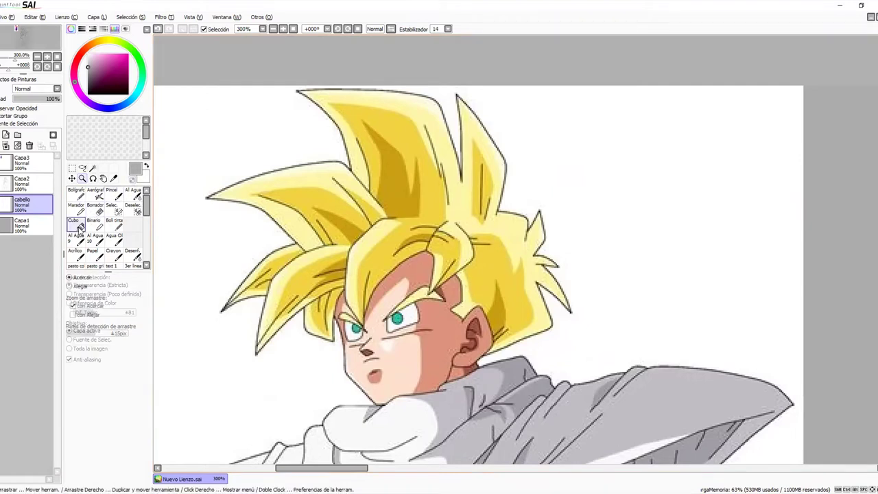
click(114, 179)
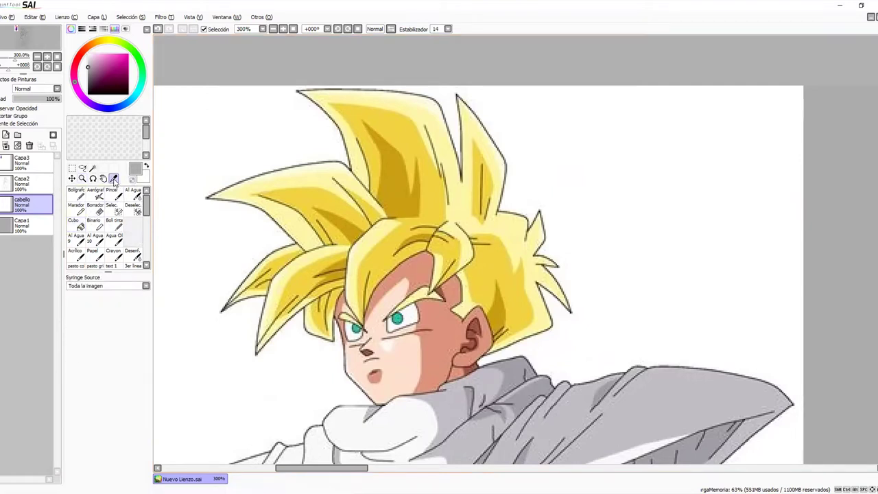
click(77, 226)
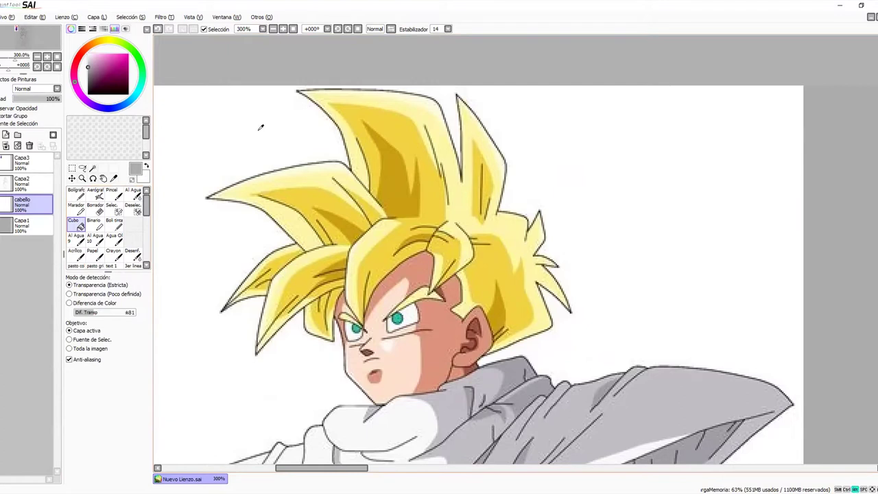
click(401, 127)
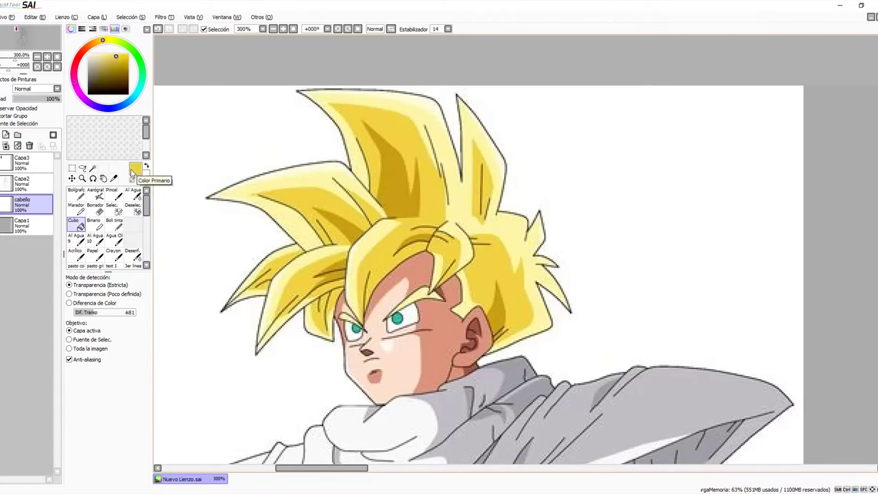
Step: Paint the broad areas of the front side lock and upper fringe yellow on the cabello layer with Boli tinta at size 50
click(81, 177)
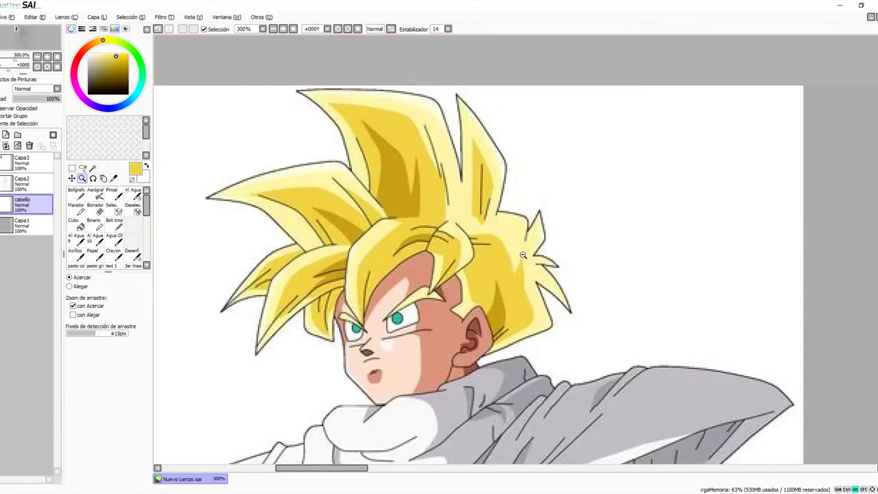
alt+click(525, 254)
alt+click(525, 254)
alt+click(525, 254)
alt+click(525, 254)
drag(651, 314, 308, 139)
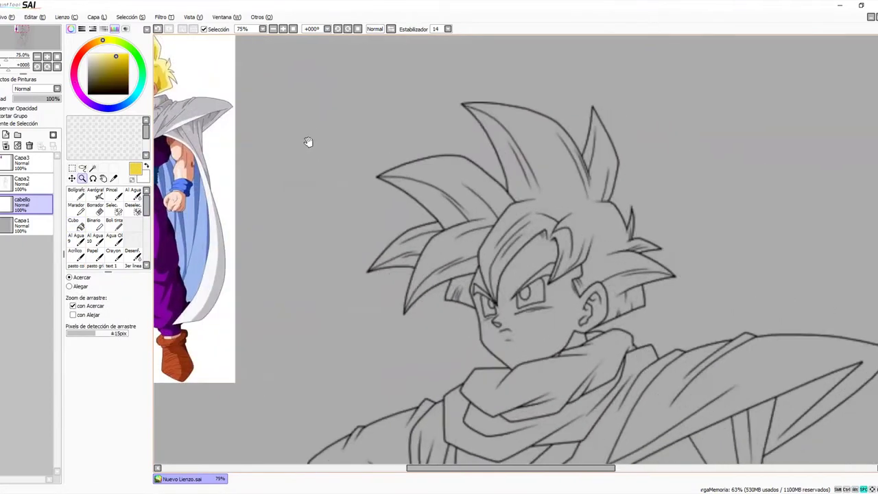
click(498, 252)
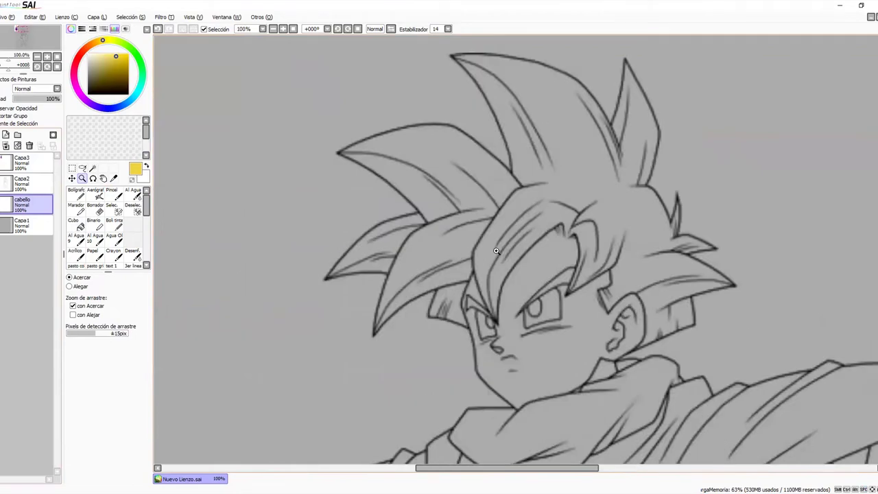
click(498, 251)
click(498, 251)
drag(494, 284, 447, 276)
alt+click(468, 276)
scroll(366, 254, down, 1)
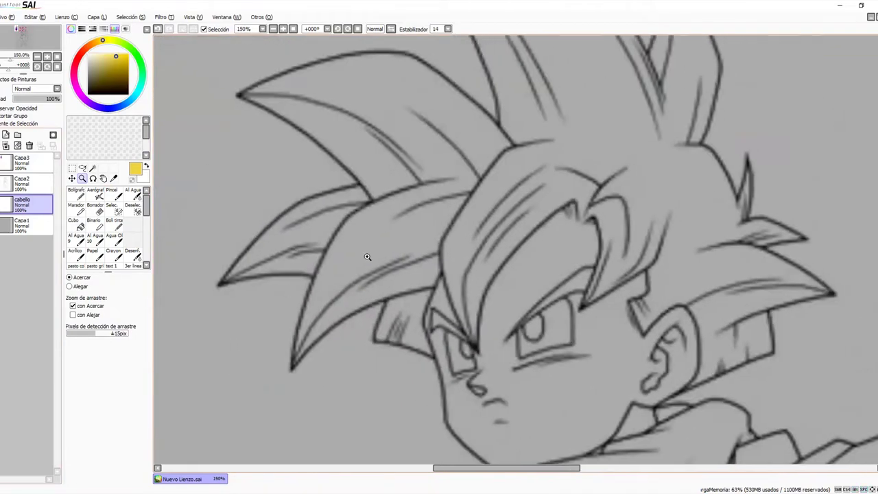
scroll(373, 263, up, 2)
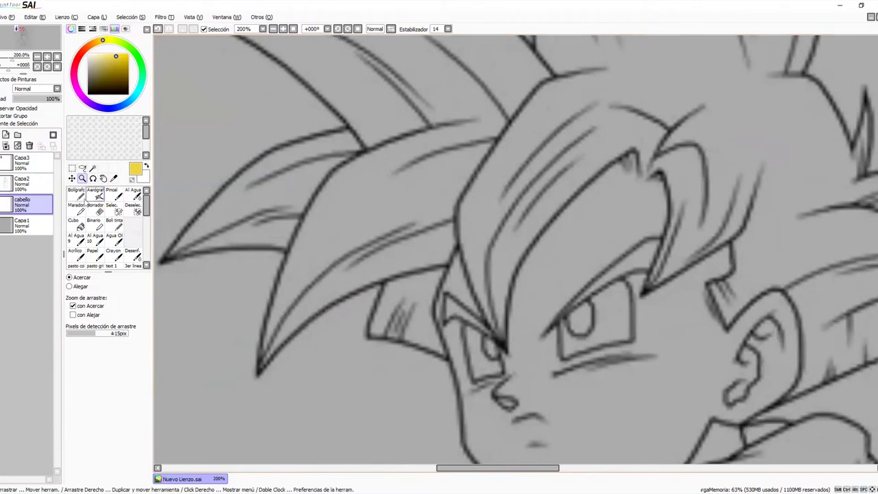
click(114, 227)
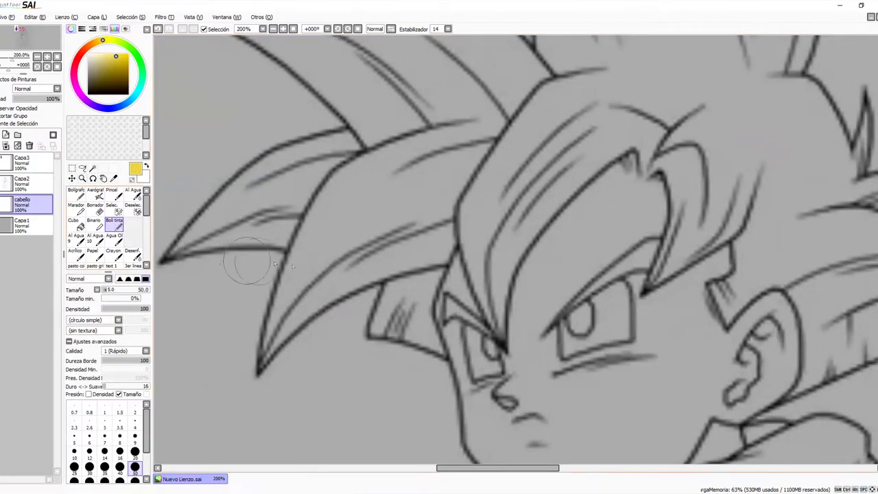
mouse_move(332, 238)
mouse_down()
mouse_move(363, 193)
mouse_move(311, 228)
mouse_move(350, 182)
mouse_move(336, 200)
mouse_move(438, 138)
mouse_move(351, 173)
mouse_move(490, 122)
mouse_move(353, 197)
mouse_move(430, 163)
mouse_move(356, 212)
mouse_move(494, 180)
mouse_move(408, 224)
mouse_move(518, 168)
mouse_move(637, 136)
mouse_move(478, 166)
mouse_move(526, 125)
mouse_move(502, 142)
mouse_move(537, 159)
mouse_move(517, 198)
mouse_move(437, 213)
mouse_up()
mouse_move(382, 241)
mouse_down()
mouse_move(347, 243)
mouse_move(309, 264)
mouse_move(309, 244)
mouse_move(300, 237)
mouse_move(299, 249)
mouse_move(331, 262)
mouse_move(348, 245)
mouse_move(367, 245)
mouse_move(329, 250)
mouse_move(300, 274)
mouse_move(302, 245)
mouse_move(282, 288)
mouse_move(305, 265)
mouse_move(313, 293)
mouse_up()
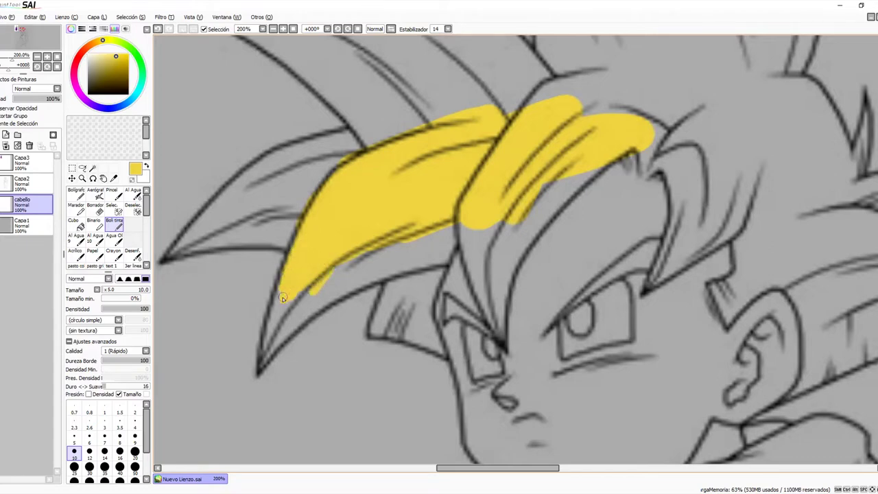
Step: Fill the rest of the front side lock down to its pointed tip and lower edge, using Boli tinta sizes from 17 down to 3
mouse_move(295, 302)
mouse_down()
mouse_move(318, 236)
mouse_move(299, 253)
mouse_move(307, 231)
mouse_move(296, 255)
mouse_move(310, 214)
mouse_move(287, 280)
mouse_up()
mouse_move(327, 225)
mouse_down()
mouse_move(283, 297)
mouse_move(330, 242)
mouse_up()
ctrl+alt+click(298, 268)
mouse_move(298, 273)
mouse_down()
mouse_move(294, 280)
mouse_move(392, 197)
mouse_up()
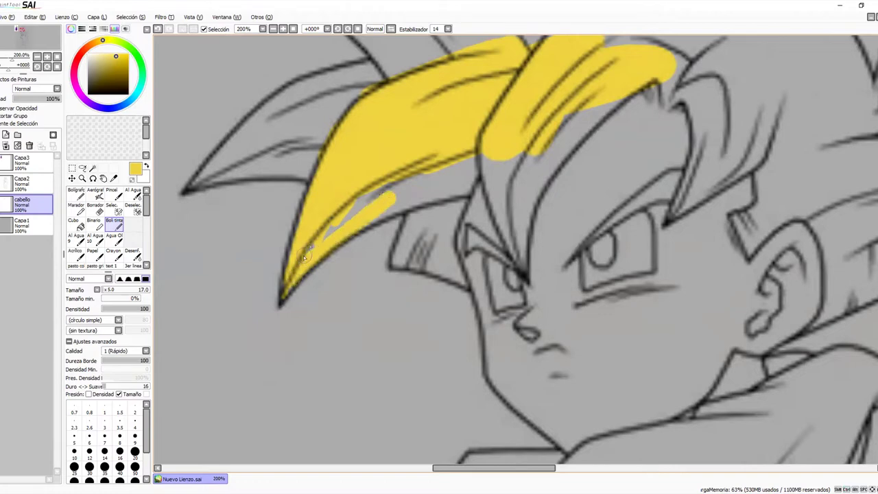
mouse_move(304, 257)
mouse_down()
mouse_move(356, 205)
mouse_move(389, 193)
mouse_up()
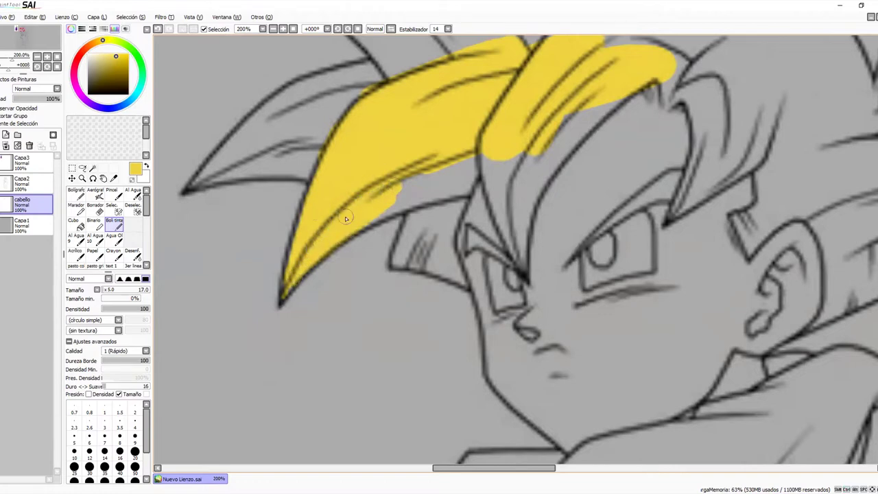
mouse_move(421, 186)
mouse_down()
mouse_move(352, 219)
mouse_move(453, 174)
mouse_move(388, 189)
mouse_move(469, 160)
mouse_move(453, 180)
mouse_move(469, 171)
mouse_move(466, 181)
mouse_move(479, 158)
mouse_move(460, 193)
mouse_move(405, 206)
mouse_up()
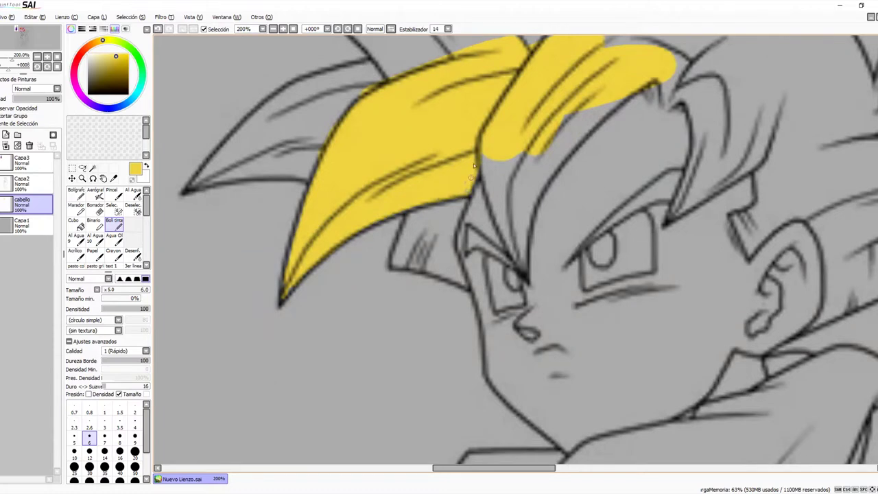
drag(404, 225, 377, 214)
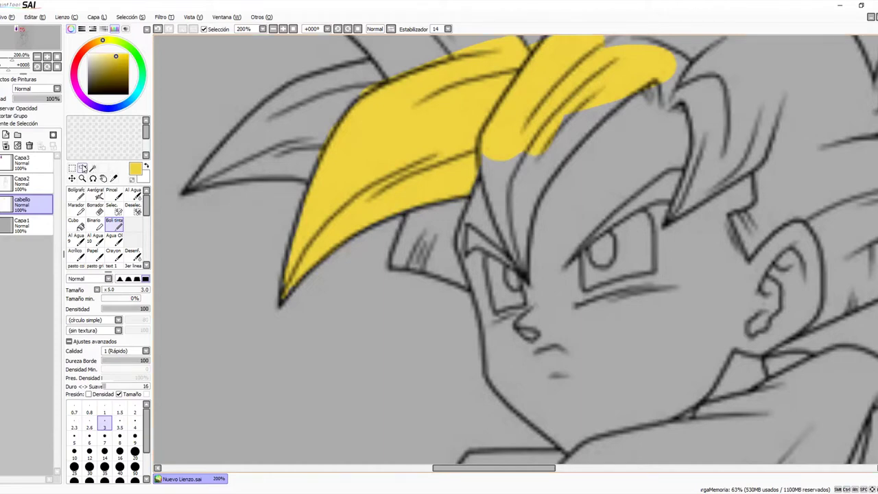
Step: Lasso the small sideburn lock beside the face, fill it with yellow using Cubo, and clear the selection
click(83, 168)
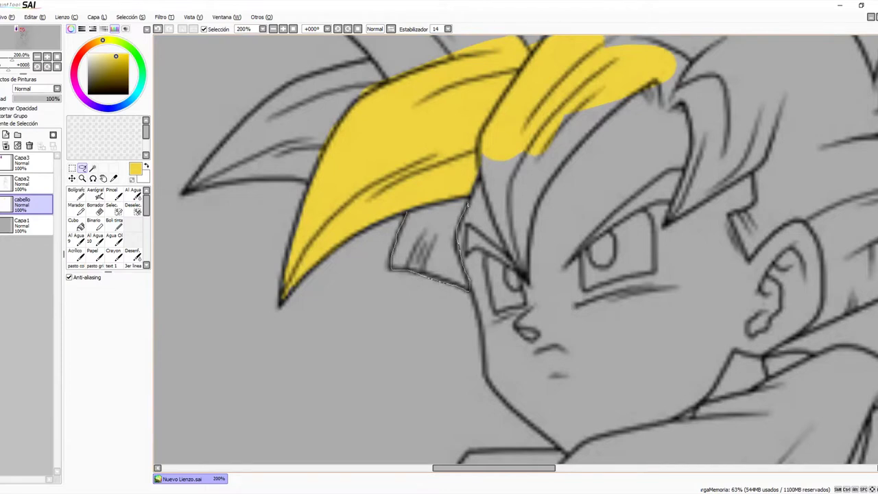
drag(408, 214, 407, 214)
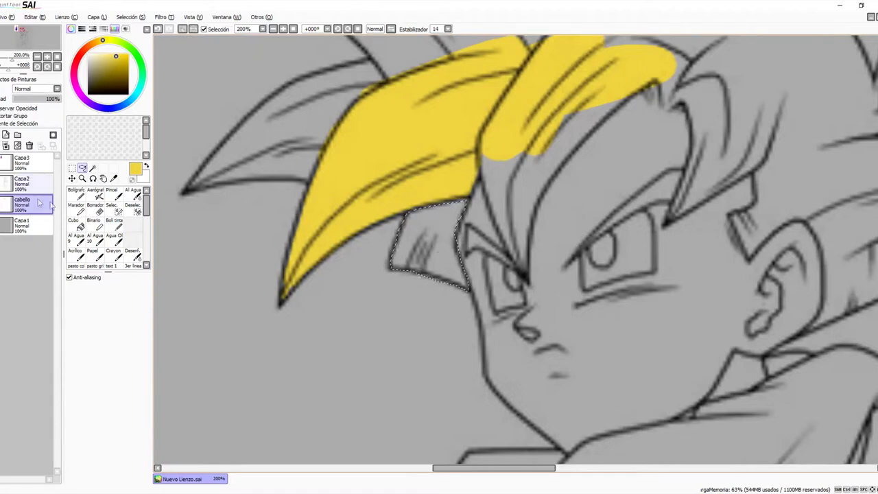
click(75, 224)
click(431, 247)
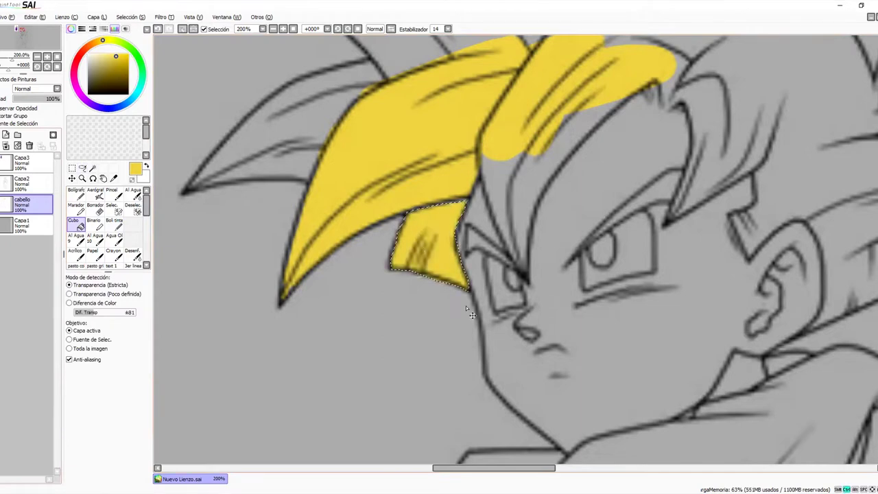
key(ctrl+d)
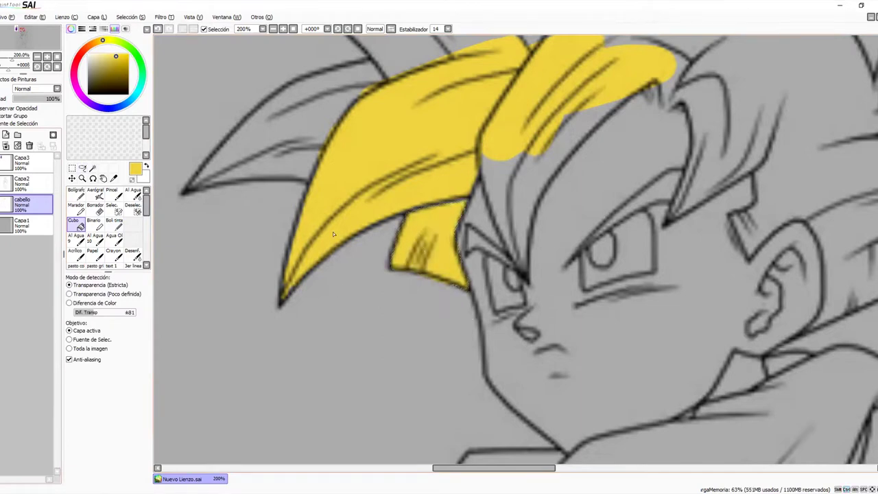
Step: Erase the yellow overspill along the lower edge of the small sideburn lock with Borrador at size 9
click(82, 178)
click(430, 274)
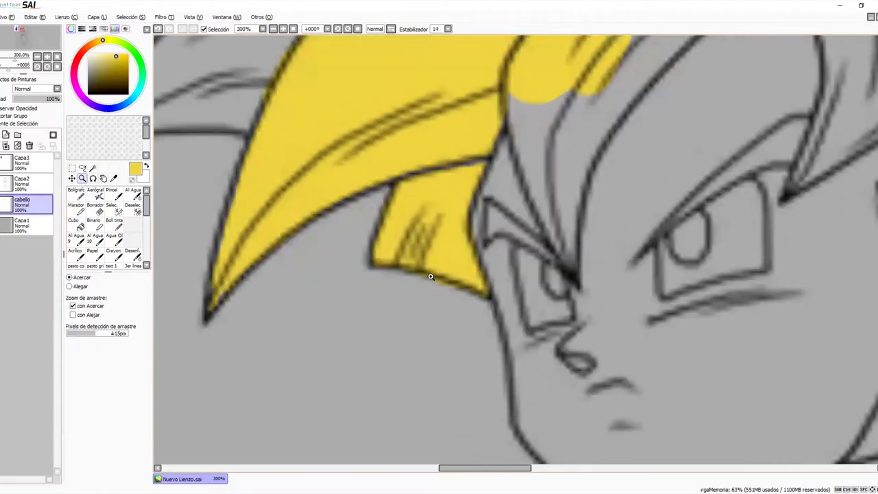
click(430, 274)
click(430, 275)
click(96, 209)
drag(404, 294, 408, 298)
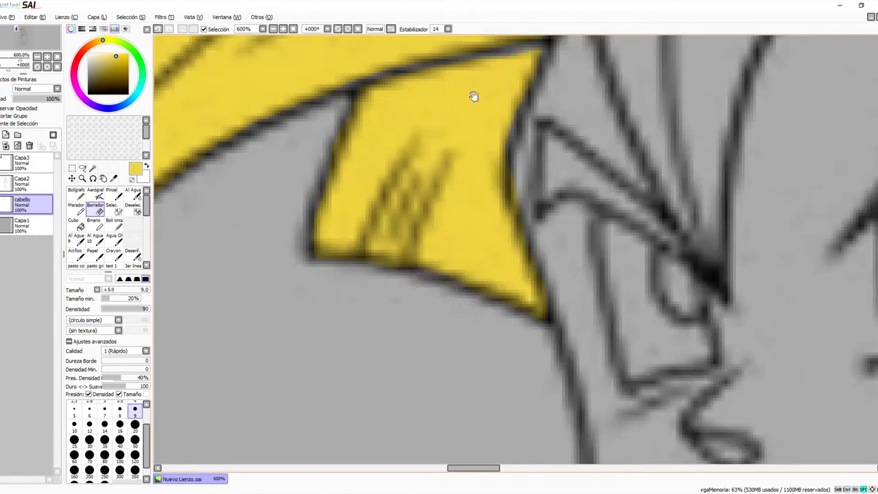
drag(473, 98, 446, 182)
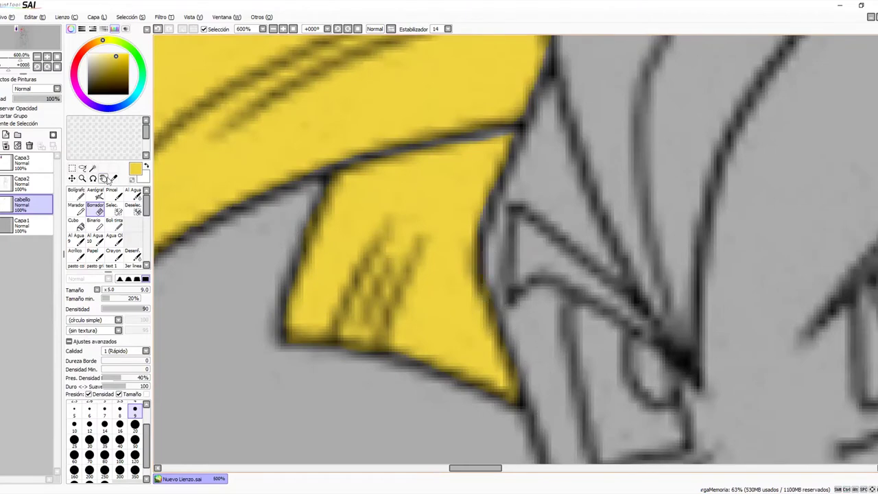
Step: Lasso the lock behind the front side lock, fill it with yellow using Cubo, and clear the selection
click(84, 179)
alt+click(620, 168)
alt+click(620, 169)
alt+click(620, 169)
alt+click(620, 169)
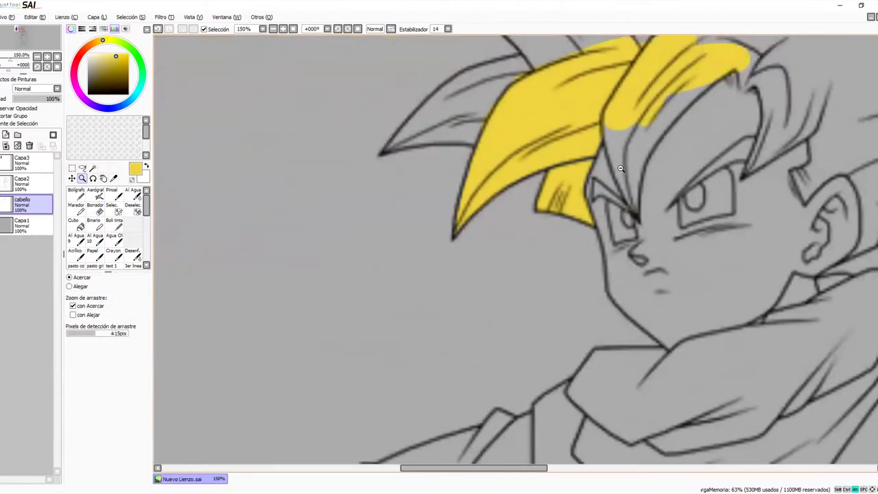
alt+click(621, 170)
drag(511, 149, 413, 172)
click(421, 222)
click(433, 243)
scroll(421, 157, up, 2)
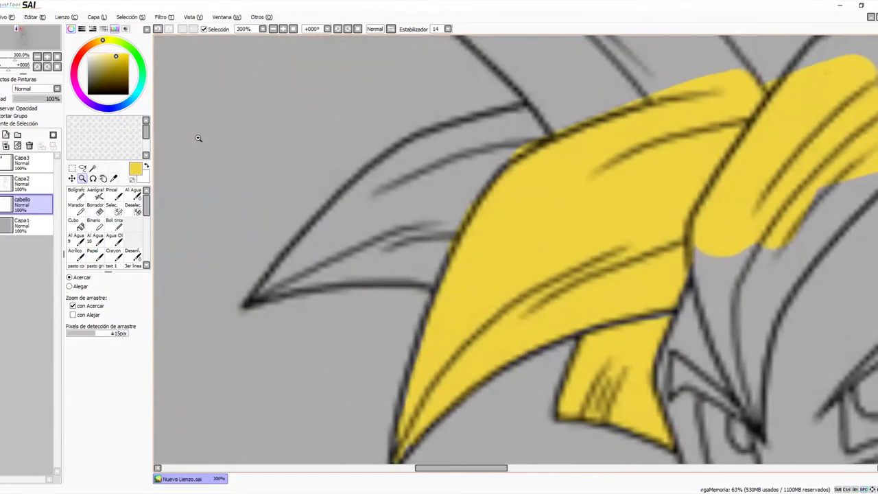
click(83, 169)
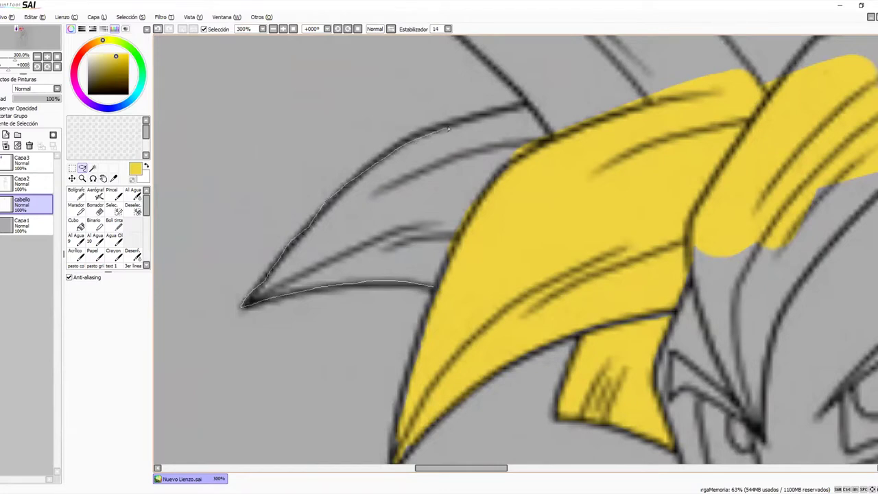
drag(476, 119, 521, 110)
drag(544, 143, 521, 158)
drag(432, 289, 431, 287)
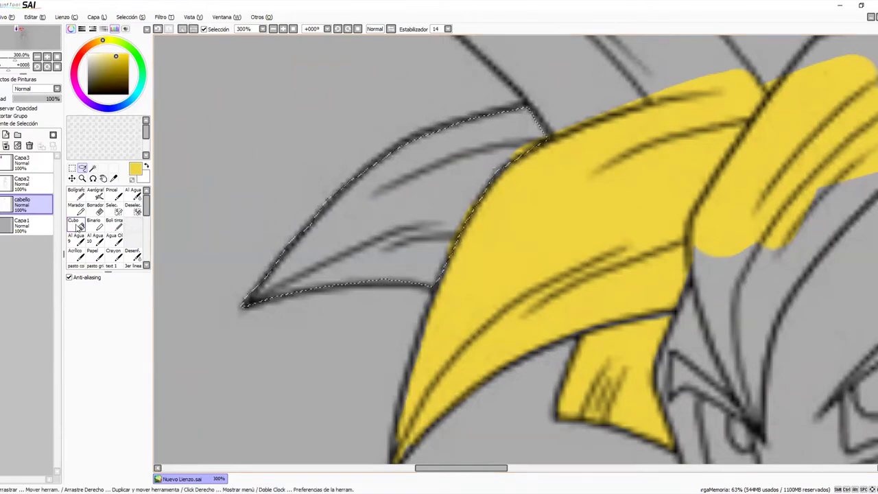
click(77, 223)
click(385, 255)
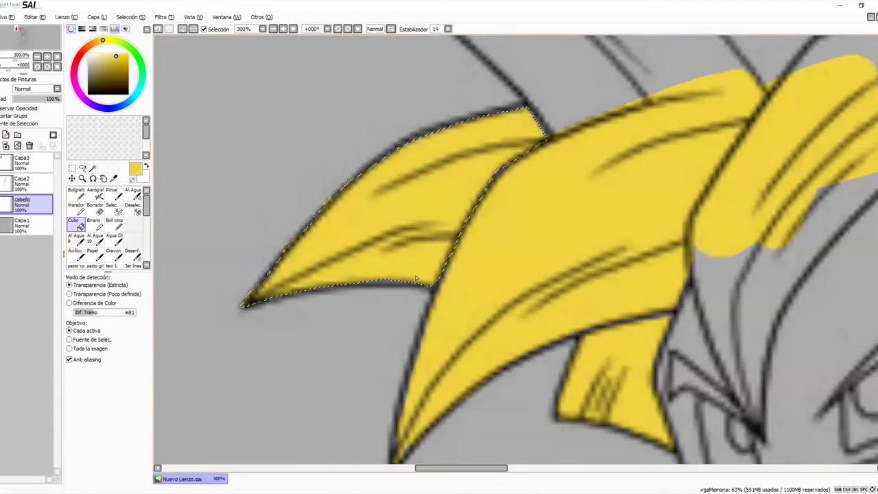
key(ctrl+d)
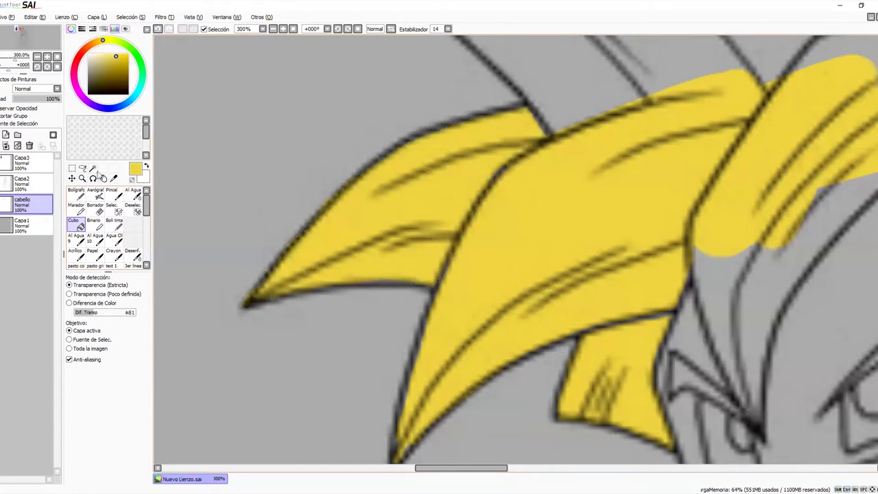
Step: Clean the yellow overspill around the tip of the newly filled rear lock with Borrador at size 5
click(81, 178)
click(256, 261)
click(256, 262)
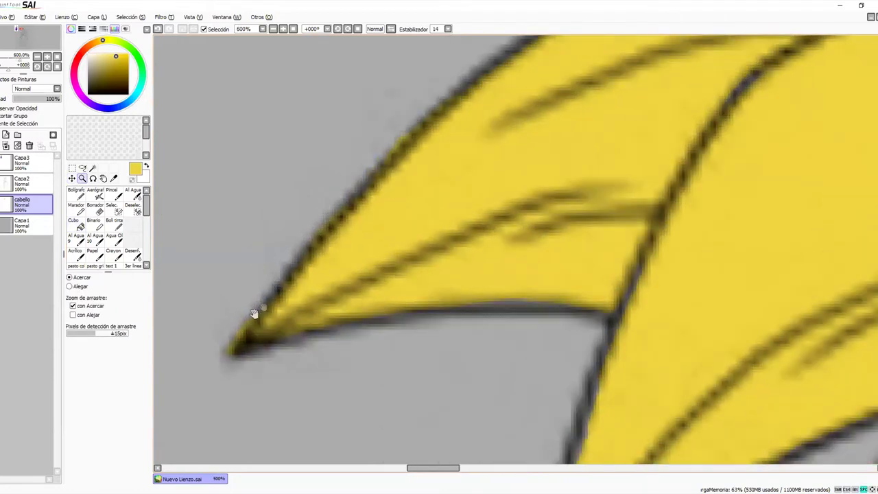
drag(254, 314, 314, 263)
click(101, 209)
mouse_move(277, 286)
mouse_down()
mouse_move(269, 286)
mouse_move(294, 286)
mouse_up()
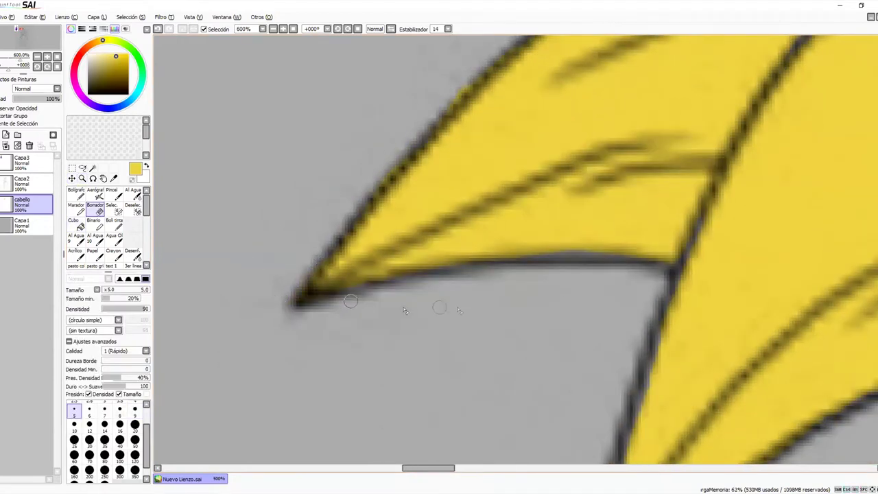
drag(571, 267, 373, 341)
drag(526, 190, 507, 279)
drag(446, 299, 566, 141)
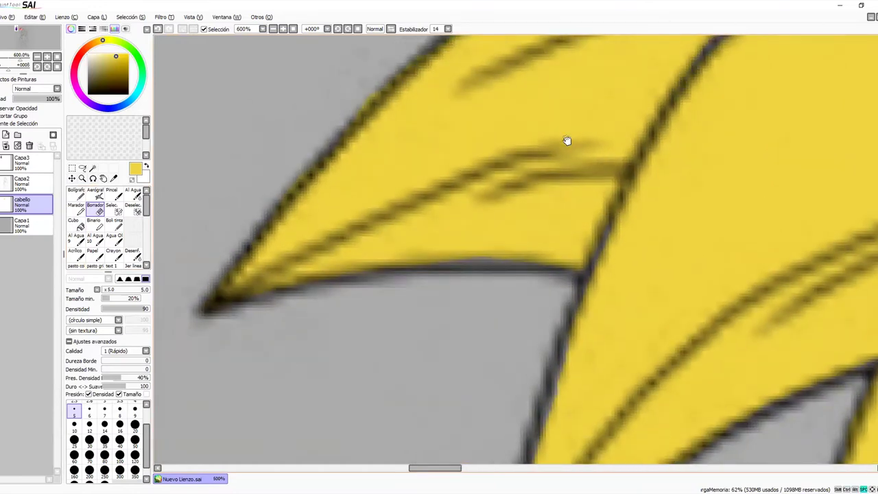
Step: Cover the unpainted gap along the rear lock's lower outline in yellow with Boli tinta at size 6
click(114, 224)
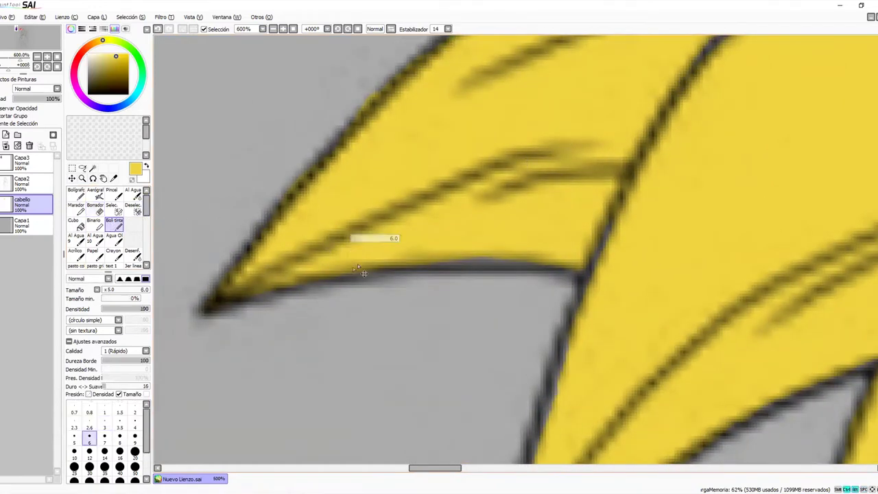
mouse_move(444, 256)
mouse_down()
mouse_move(559, 256)
mouse_move(405, 259)
mouse_move(556, 264)
mouse_up()
drag(573, 177, 459, 424)
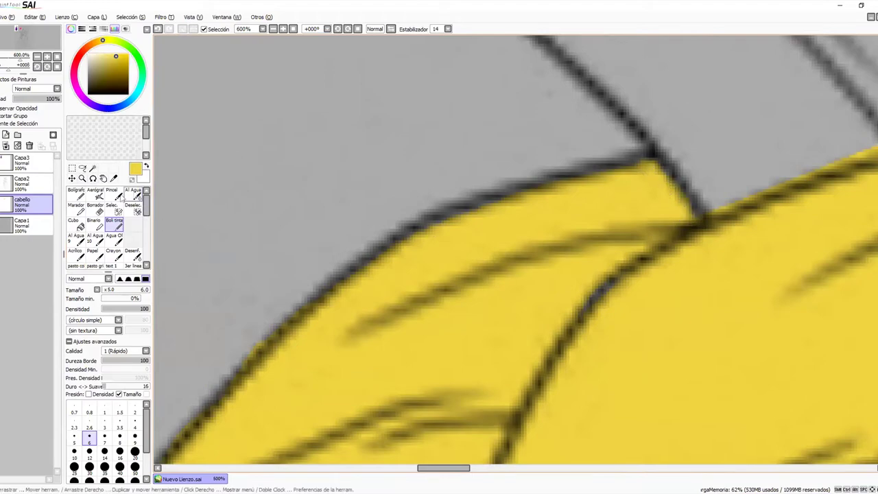
Step: Trace inside the outline of the large lock above in yellow with Boli tinta at size 6, and fill its interior with Cubo
click(82, 178)
right_click(513, 194)
right_click(513, 194)
right_click(513, 195)
right_click(513, 194)
right_click(513, 195)
drag(603, 247, 490, 242)
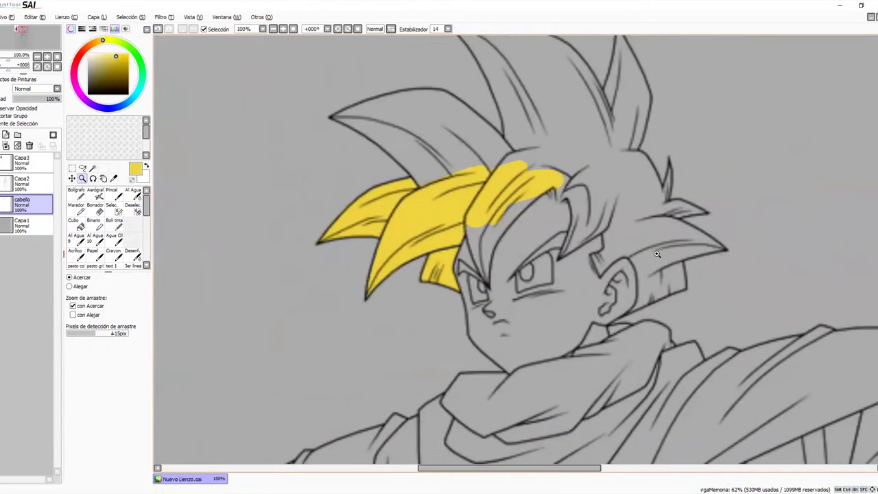
click(380, 151)
drag(392, 153, 449, 207)
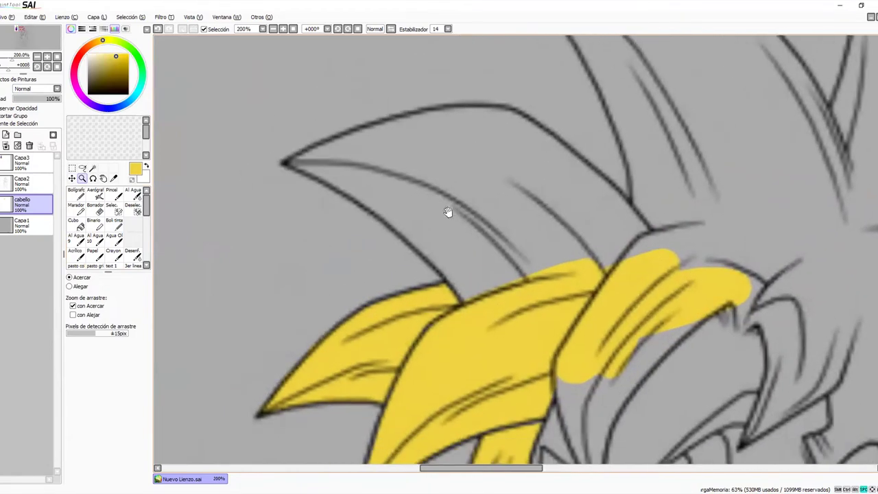
click(114, 224)
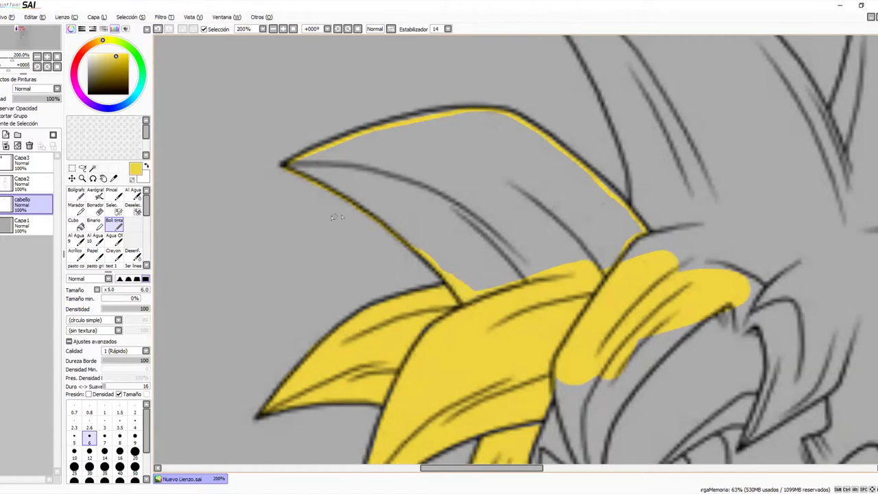
click(73, 223)
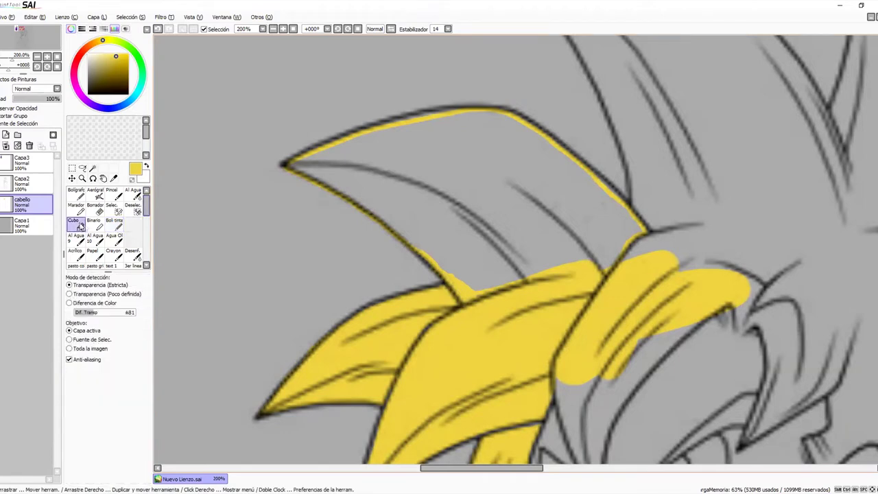
click(441, 161)
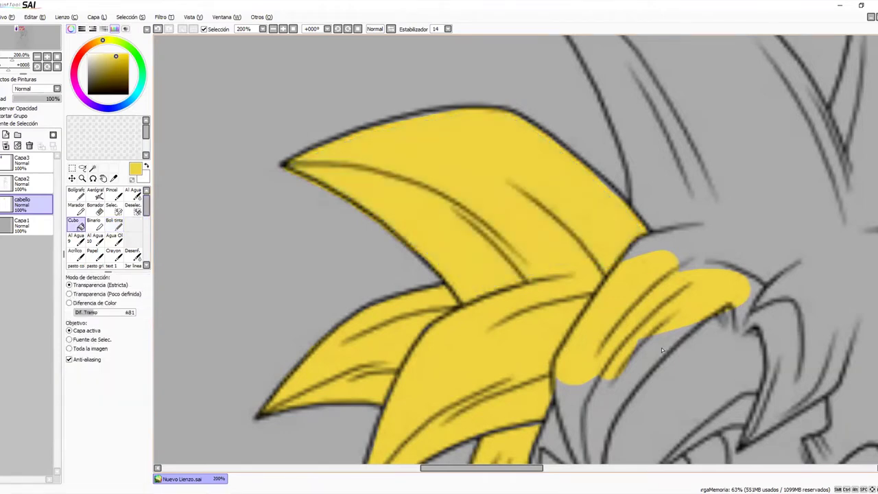
drag(642, 360, 582, 293)
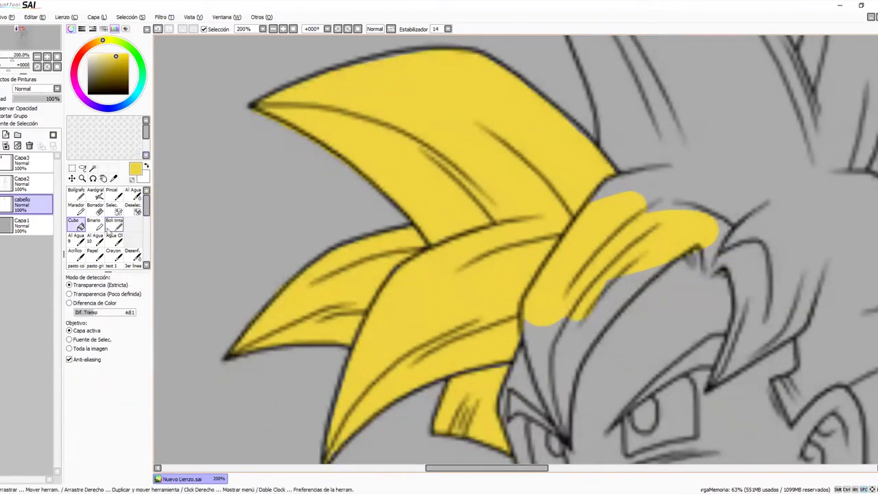
Step: Draw a closed yellow patch at the base of the large upright lock with Boli tinta at size 6, and fill it with Cubo
click(115, 225)
drag(654, 160, 549, 215)
mouse_move(588, 147)
mouse_down()
mouse_move(630, 231)
mouse_move(655, 218)
mouse_move(665, 190)
mouse_move(619, 131)
mouse_up()
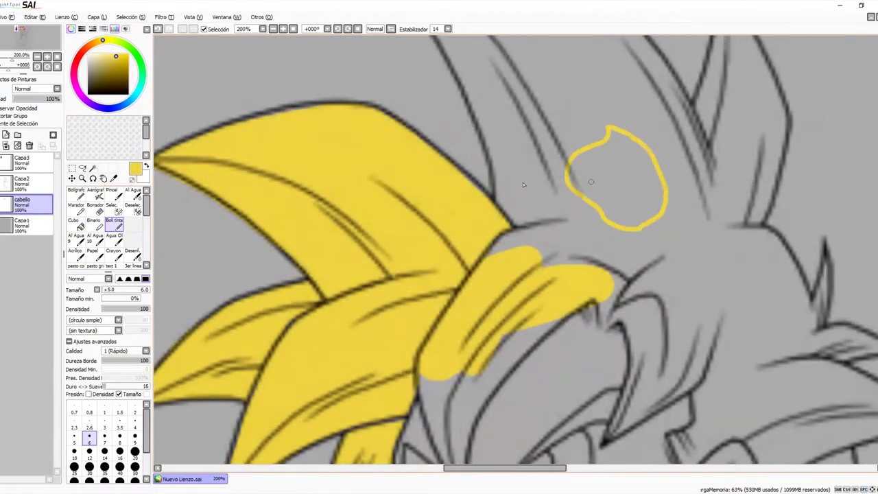
click(75, 223)
click(605, 174)
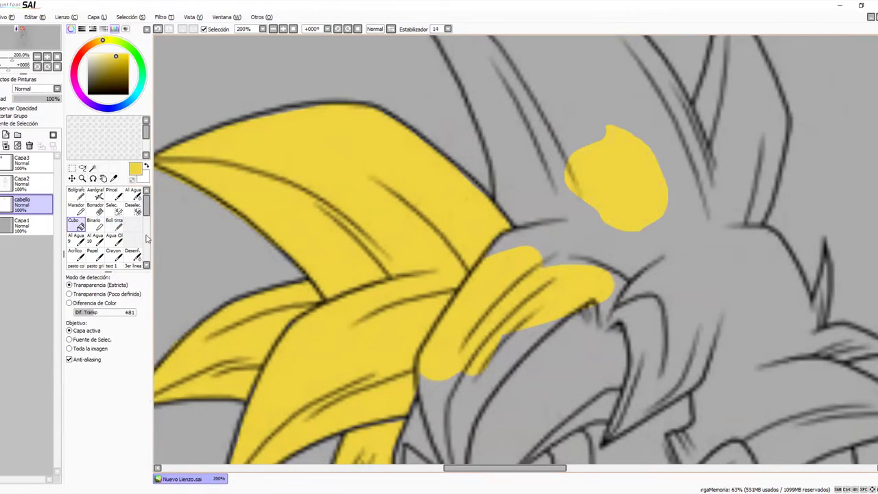
Step: Outline the large upright lock in yellow with Boli tinta at size 6, closing its base, and fill its interior with Cubo
click(83, 179)
alt+click(498, 158)
alt+click(497, 158)
drag(523, 176, 470, 231)
click(498, 199)
click(498, 201)
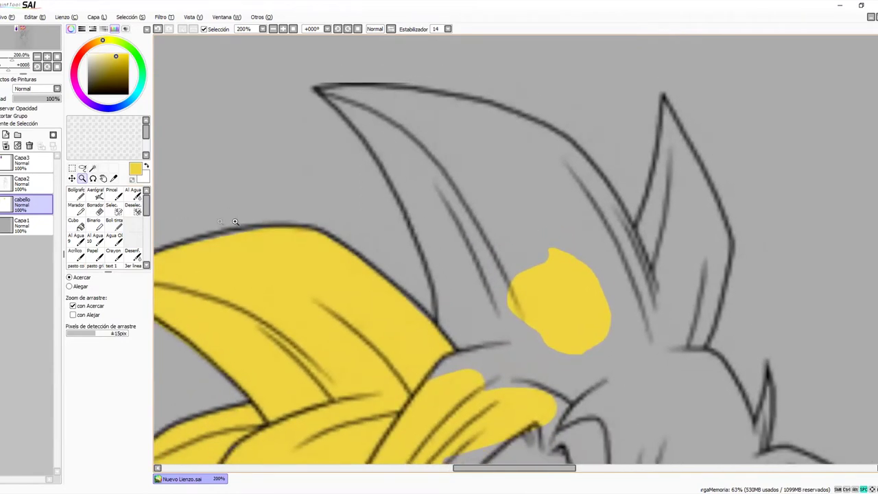
click(114, 222)
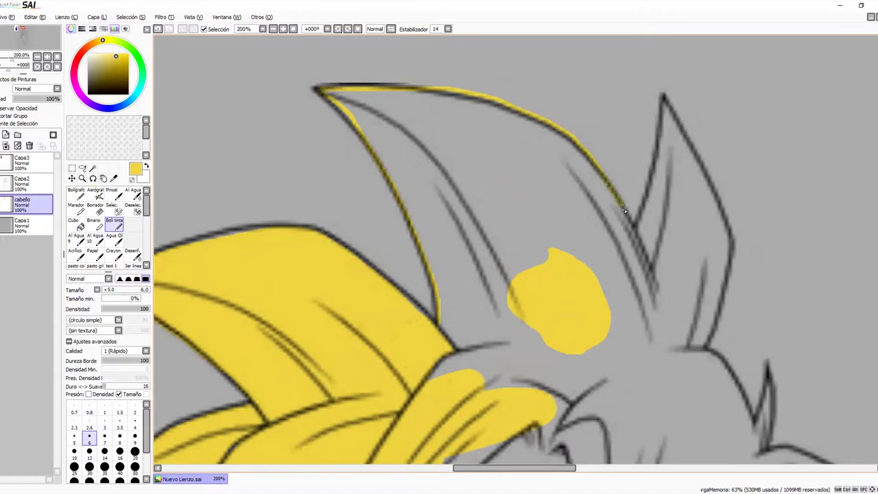
drag(598, 348, 514, 345)
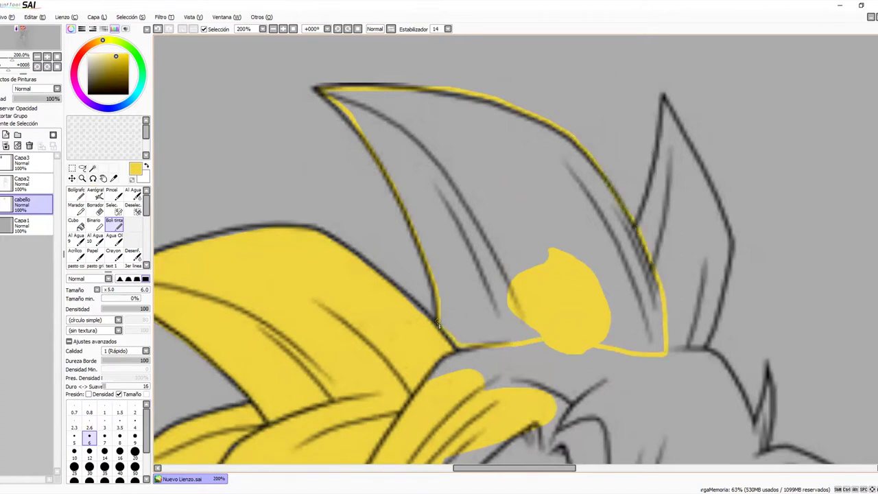
click(77, 223)
click(618, 257)
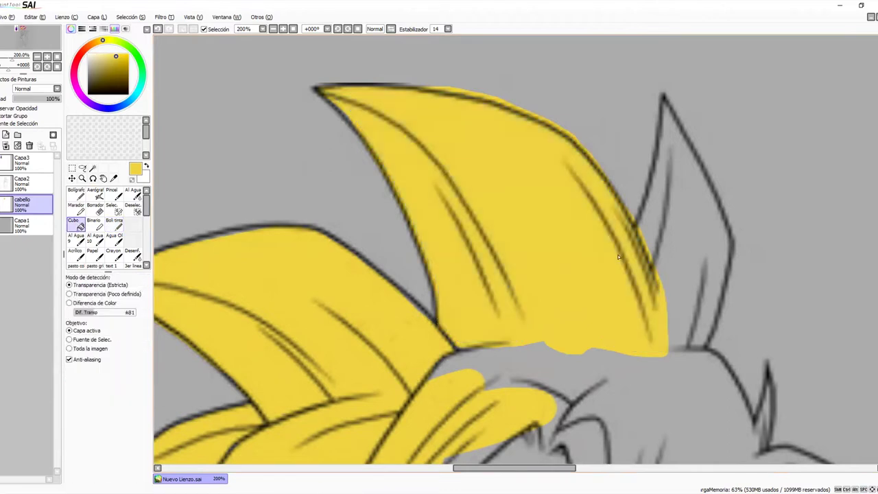
Step: Trace the narrow upright lock beside it in yellow with Boli tinta at size 6, and fill its interior with Cubo
click(114, 224)
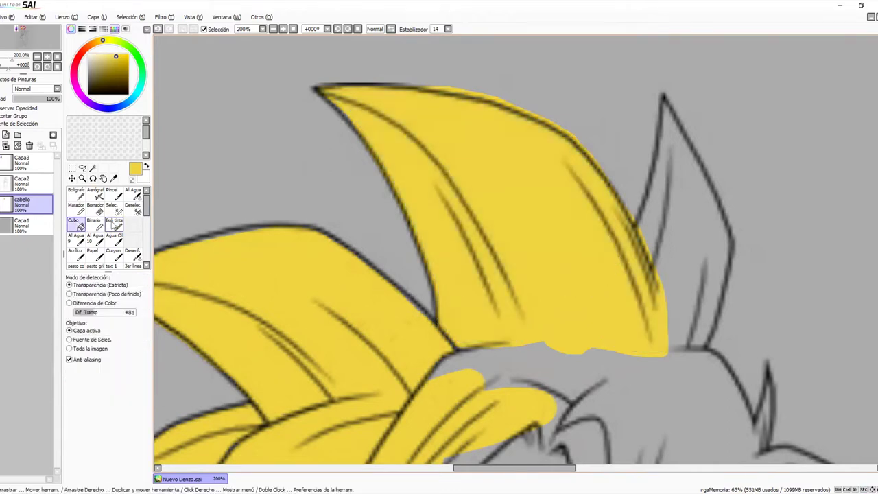
mouse_move(688, 199)
mouse_down()
mouse_move(669, 243)
mouse_move(673, 231)
mouse_move(684, 288)
mouse_move(707, 250)
mouse_up()
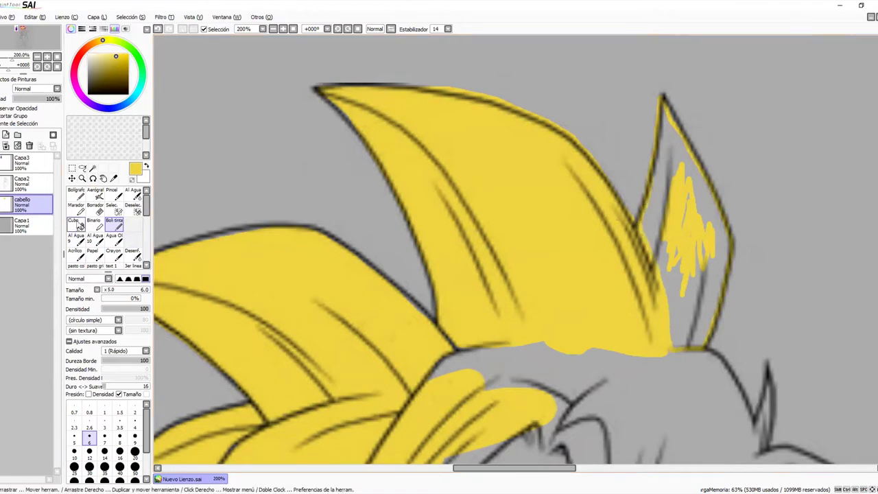
click(74, 224)
click(684, 315)
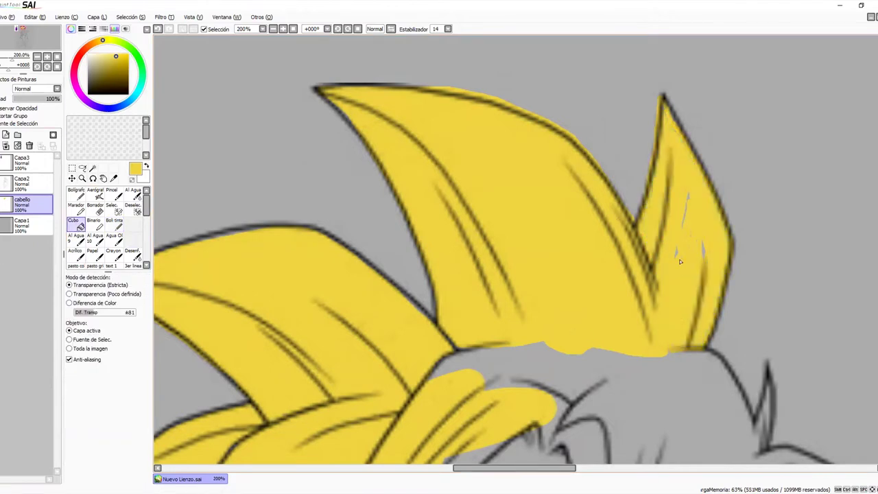
Step: Paint over the gaps in the narrow lock and the unpainted crown above the bangs in yellow with Boli tinta at size 31
click(114, 223)
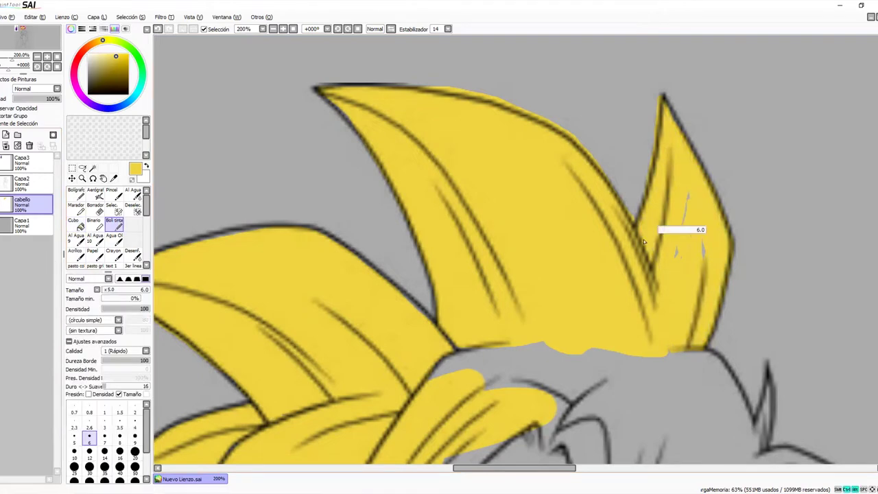
mouse_move(544, 310)
mouse_down()
mouse_move(484, 252)
mouse_move(494, 305)
mouse_up()
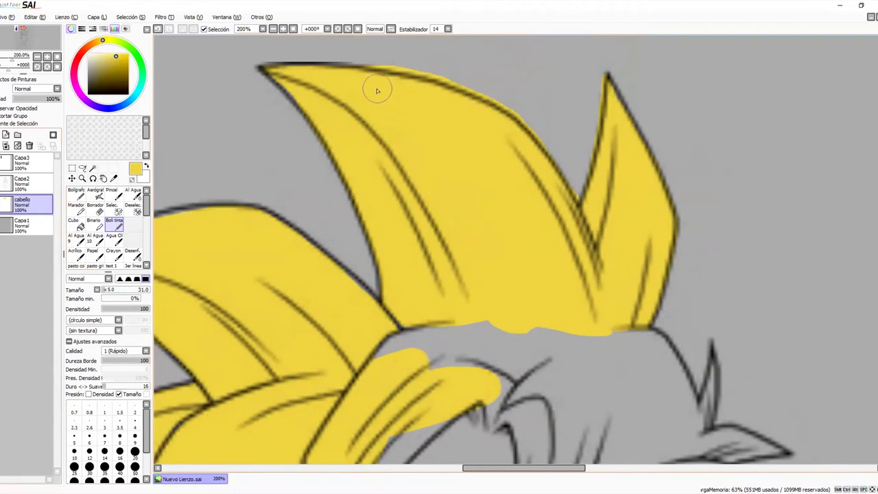
scroll(508, 157, down, 5)
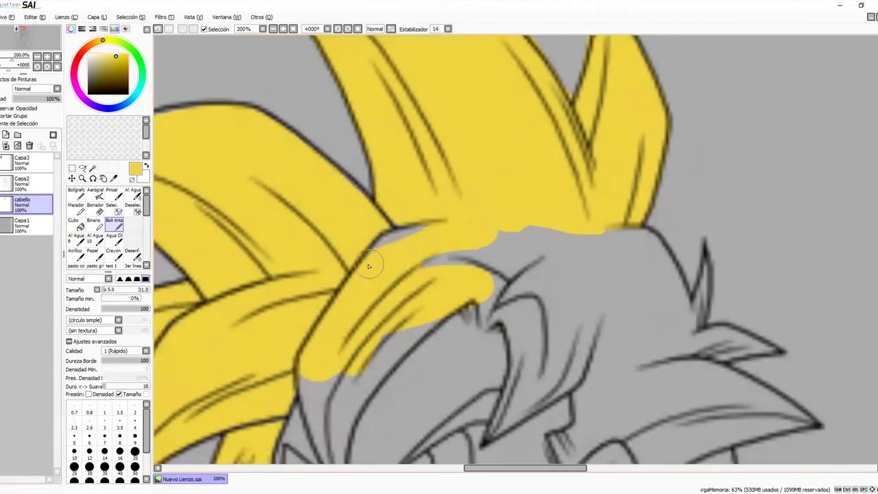
mouse_move(449, 229)
mouse_down()
mouse_move(463, 252)
mouse_move(428, 252)
mouse_move(599, 253)
mouse_move(480, 237)
mouse_up()
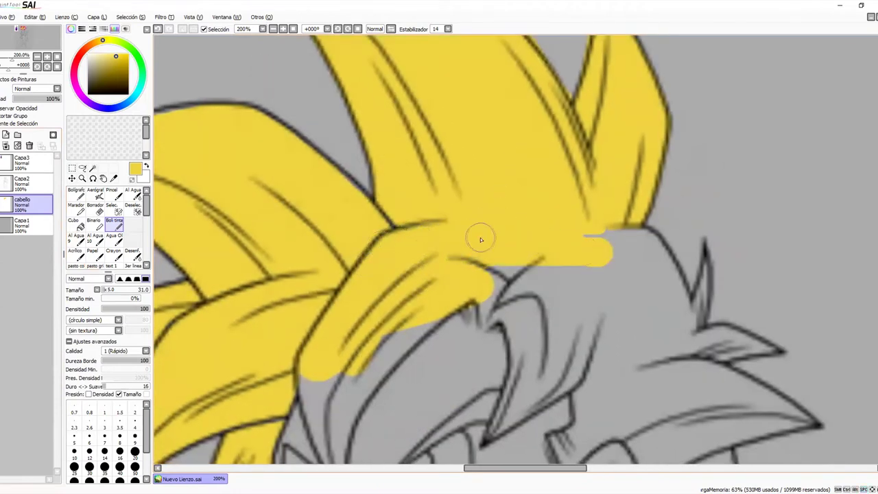
mouse_move(584, 241)
mouse_down()
mouse_move(623, 275)
mouse_move(658, 263)
mouse_move(673, 309)
mouse_move(580, 272)
mouse_move(519, 275)
mouse_move(599, 294)
mouse_move(588, 304)
mouse_move(566, 203)
mouse_up()
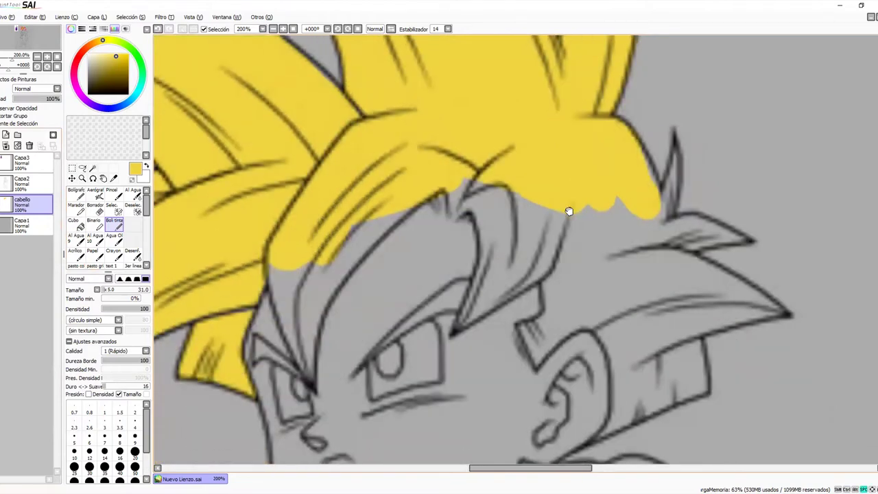
drag(396, 258, 525, 230)
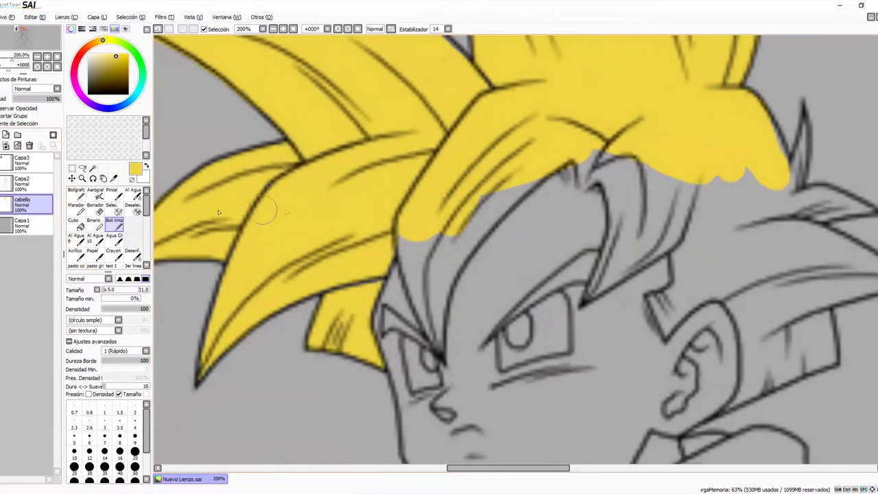
drag(294, 247, 347, 264)
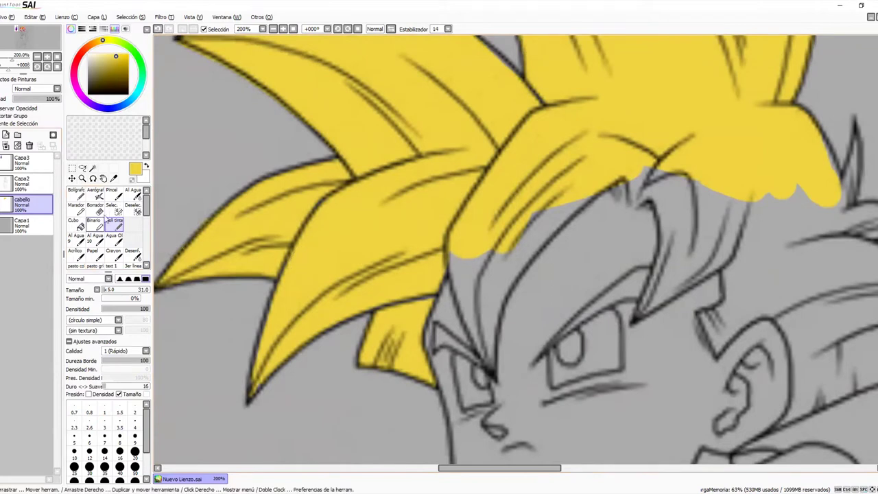
Step: Mask the bangs and the hair around the ear with Selec. at size 25, fill them yellow with Cubo, and clear the selection
click(116, 211)
mouse_move(588, 279)
mouse_down()
mouse_move(456, 274)
mouse_move(554, 212)
mouse_move(559, 232)
mouse_move(522, 164)
mouse_move(563, 195)
mouse_move(562, 185)
mouse_move(569, 197)
mouse_move(572, 181)
mouse_move(588, 183)
mouse_move(556, 229)
mouse_move(529, 180)
mouse_move(539, 229)
mouse_move(565, 229)
mouse_move(589, 191)
mouse_move(579, 225)
mouse_move(597, 200)
mouse_move(598, 224)
mouse_move(620, 228)
mouse_move(561, 252)
mouse_move(616, 241)
mouse_move(613, 214)
mouse_move(677, 199)
mouse_move(622, 200)
mouse_move(656, 225)
mouse_move(619, 242)
mouse_move(633, 224)
mouse_move(692, 225)
mouse_move(626, 268)
mouse_move(608, 271)
mouse_move(694, 276)
mouse_move(682, 280)
mouse_move(649, 261)
mouse_move(718, 257)
mouse_move(717, 242)
mouse_move(800, 280)
mouse_move(725, 273)
mouse_move(788, 286)
mouse_move(717, 297)
mouse_move(691, 288)
mouse_move(772, 288)
mouse_move(710, 317)
mouse_move(684, 313)
mouse_move(677, 297)
mouse_move(686, 342)
mouse_move(679, 343)
mouse_move(642, 305)
mouse_move(620, 300)
mouse_move(578, 339)
mouse_move(591, 287)
mouse_move(613, 279)
mouse_move(600, 322)
mouse_move(647, 290)
mouse_move(674, 307)
mouse_move(670, 395)
mouse_move(648, 427)
mouse_move(664, 357)
mouse_move(665, 397)
mouse_move(741, 363)
mouse_move(679, 333)
mouse_move(711, 323)
mouse_move(708, 347)
mouse_move(742, 361)
mouse_move(755, 299)
mouse_move(817, 292)
mouse_move(720, 266)
mouse_move(748, 219)
mouse_move(696, 227)
mouse_move(724, 147)
mouse_move(776, 222)
mouse_move(786, 222)
mouse_move(610, 198)
mouse_move(553, 249)
mouse_move(535, 249)
mouse_move(508, 308)
mouse_move(559, 292)
mouse_move(571, 259)
mouse_up()
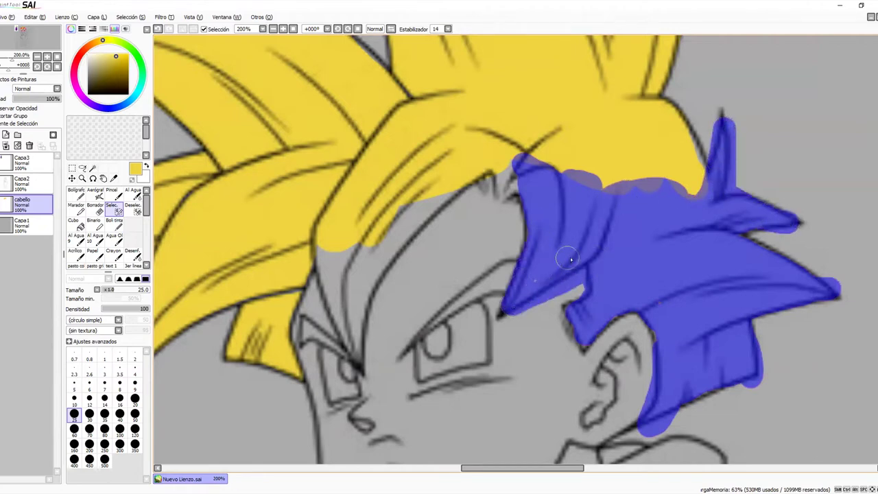
mouse_move(535, 183)
mouse_down()
mouse_move(473, 182)
mouse_move(536, 204)
mouse_move(461, 187)
mouse_move(516, 163)
mouse_move(526, 163)
mouse_move(466, 182)
mouse_move(394, 237)
mouse_move(403, 221)
mouse_move(395, 220)
mouse_move(369, 268)
mouse_move(406, 235)
mouse_move(369, 283)
mouse_move(357, 256)
mouse_move(322, 244)
mouse_move(357, 367)
mouse_move(355, 268)
mouse_move(343, 266)
mouse_move(363, 288)
mouse_up()
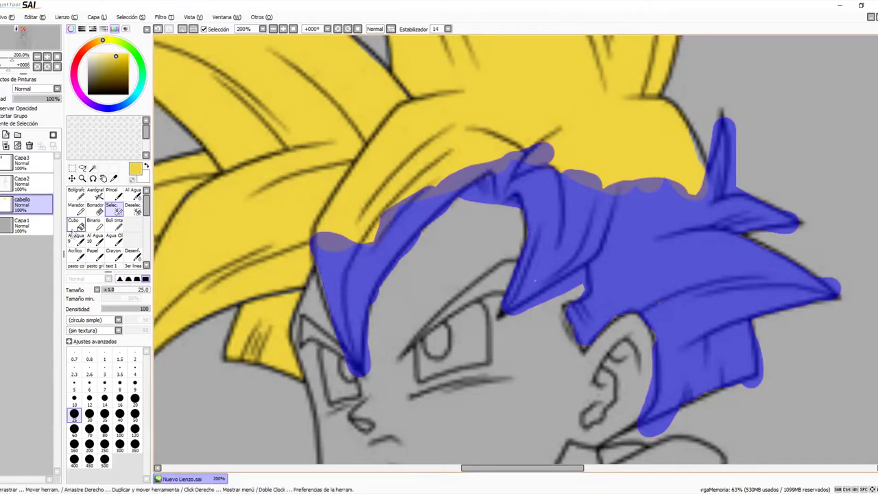
click(75, 225)
click(566, 237)
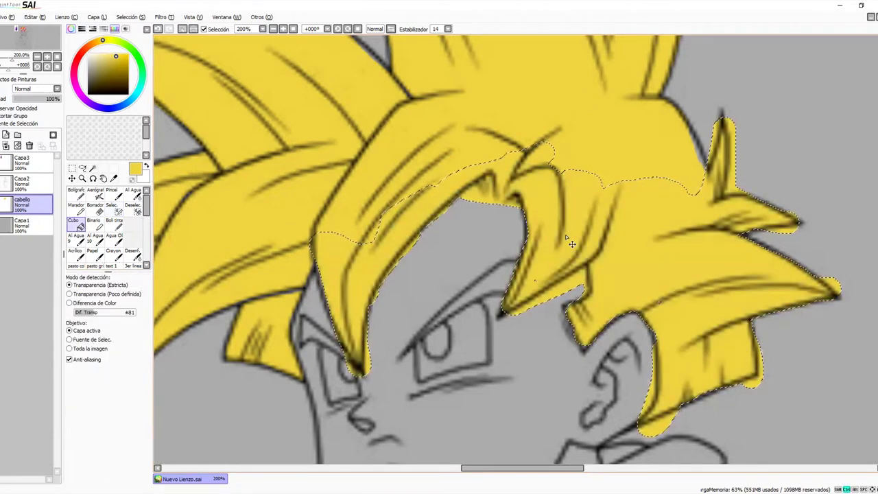
key(ctrl+d)
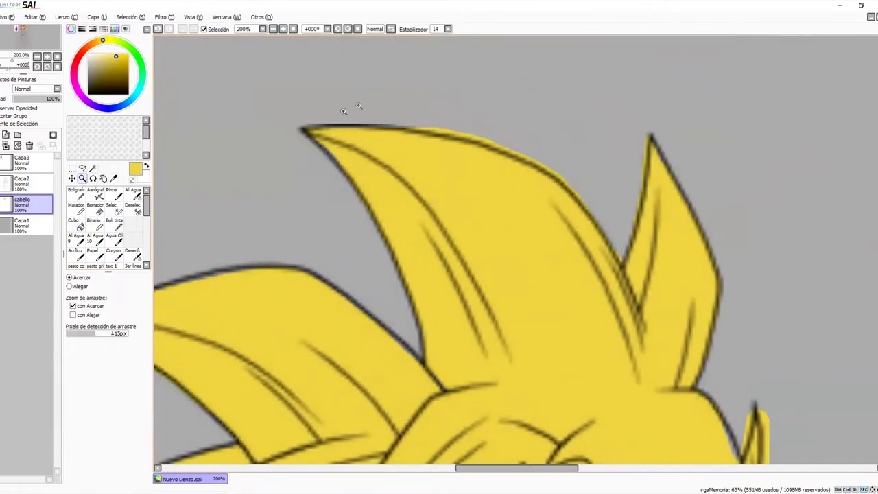
Step: Erase the yellow overspill along the upper outline of the large upright lock with Borrador at size 21
click(359, 105)
click(363, 107)
click(400, 180)
drag(463, 190, 315, 160)
click(96, 208)
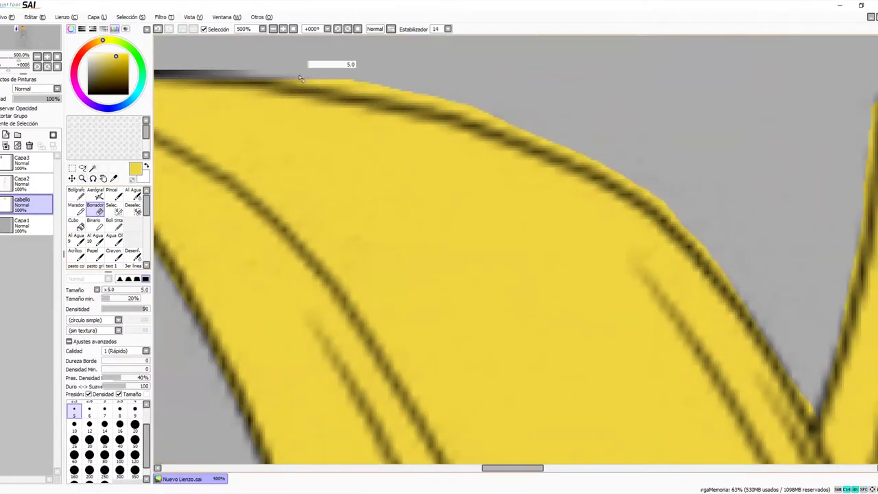
mouse_move(300, 78)
mouse_down()
mouse_move(338, 94)
mouse_move(340, 73)
mouse_up()
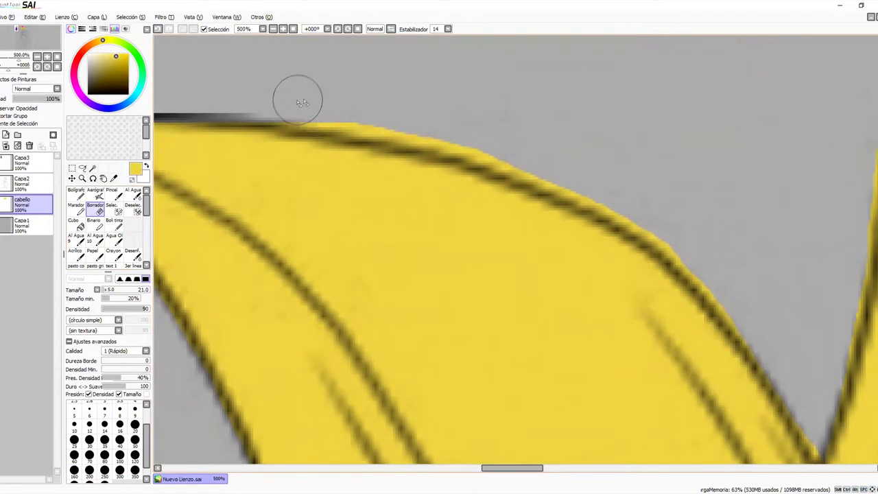
drag(297, 100, 424, 129)
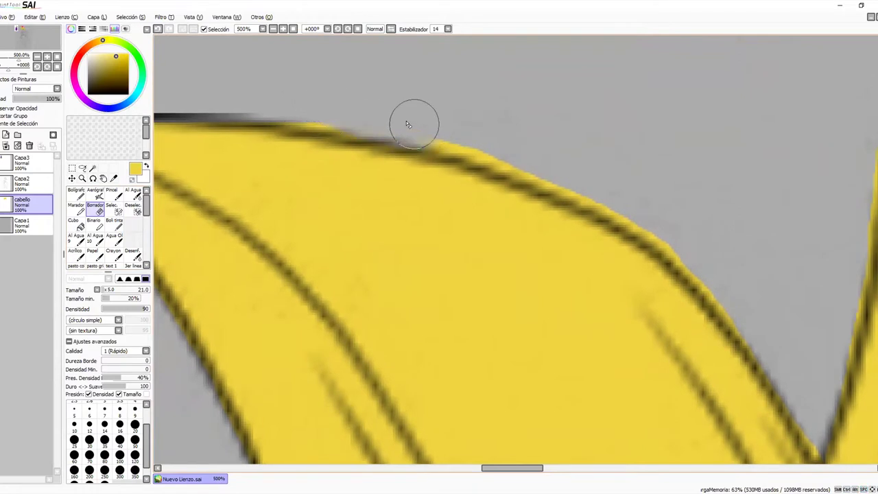
drag(308, 105, 524, 140)
mouse_move(273, 98)
mouse_down()
mouse_move(338, 120)
mouse_move(306, 113)
mouse_move(532, 154)
mouse_move(481, 140)
mouse_move(578, 178)
mouse_move(491, 157)
mouse_move(663, 219)
mouse_move(637, 209)
mouse_move(678, 237)
mouse_up()
Step: Erase the overspill down the large lock's outline to the narrow lock with Borrador at size 11, reducing it to 7 near the junction
drag(704, 288, 607, 190)
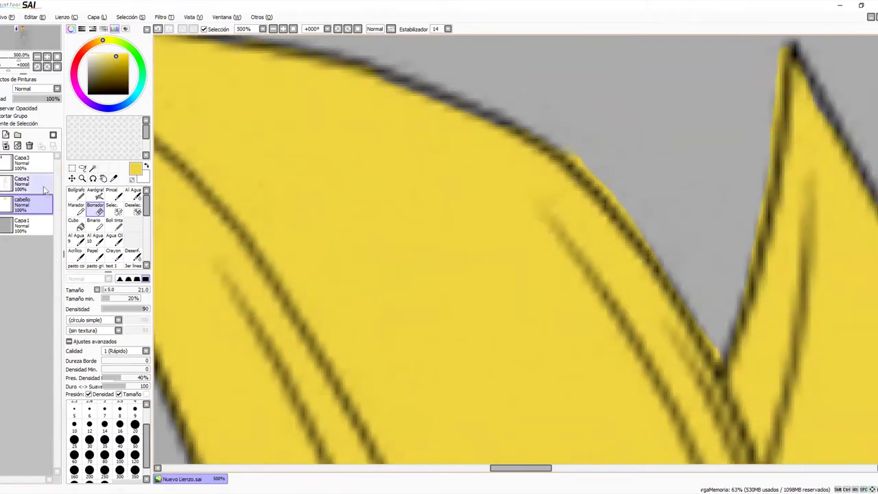
drag(601, 179, 595, 166)
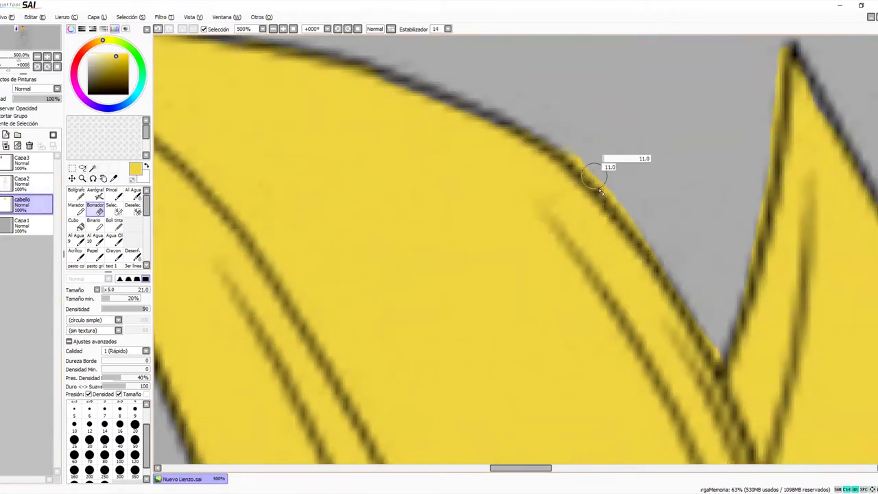
mouse_move(567, 142)
mouse_down()
mouse_move(607, 188)
mouse_move(559, 142)
mouse_move(649, 236)
mouse_up()
drag(602, 181, 664, 254)
mouse_move(645, 222)
mouse_down()
mouse_move(593, 198)
mouse_move(525, 202)
mouse_up()
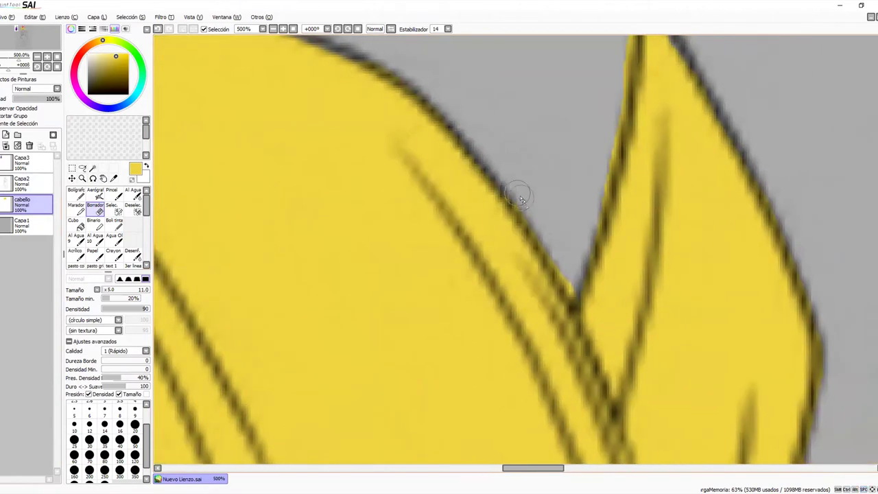
key(bracketleft)
key(bracketleft)
key(bracketleft)
key(bracketleft)
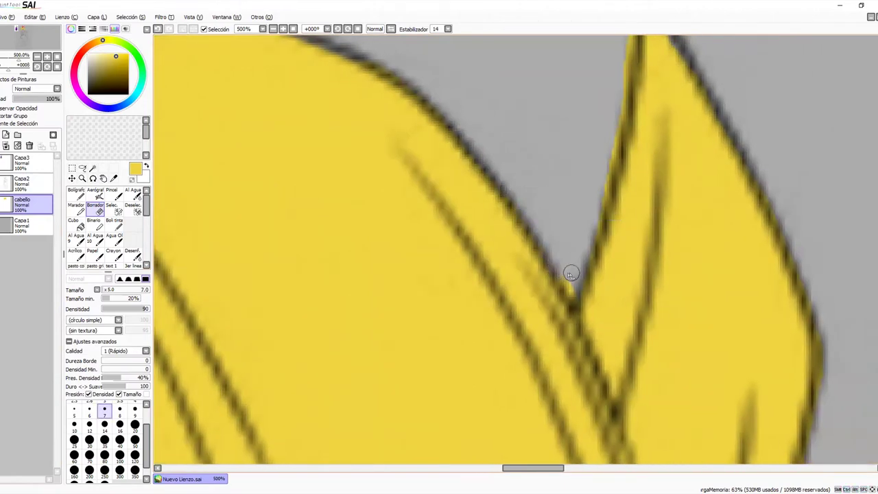
drag(598, 149, 561, 244)
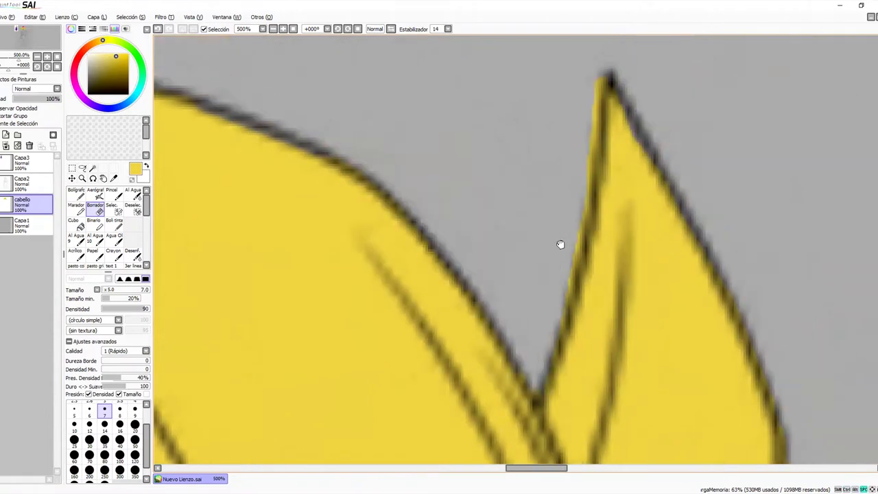
Step: Erase the overspill along the narrow lock's inner edge up to its tip with Borrador at size 8
key(bracketright)
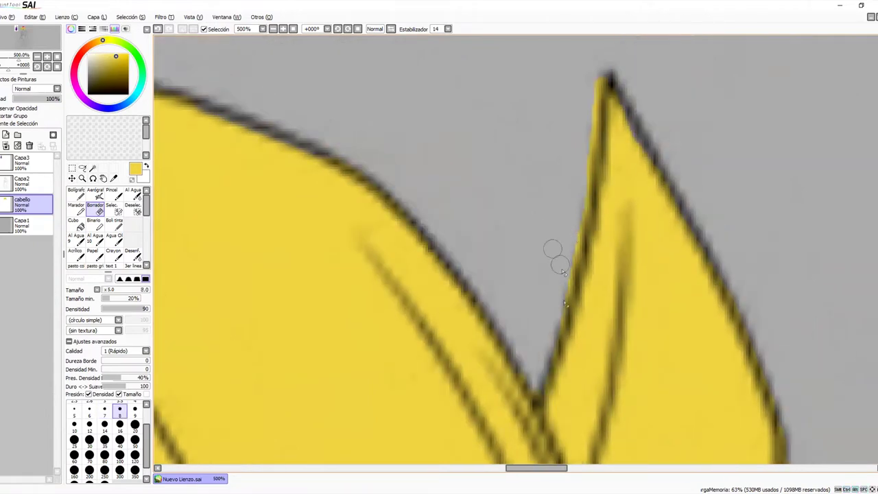
drag(534, 367, 561, 315)
drag(593, 94, 596, 83)
Step: Erase the yellow overspill on both sides of the small thin spike above the ear-side hair with Borrador at size 8
drag(644, 255, 500, 96)
drag(596, 188, 524, 102)
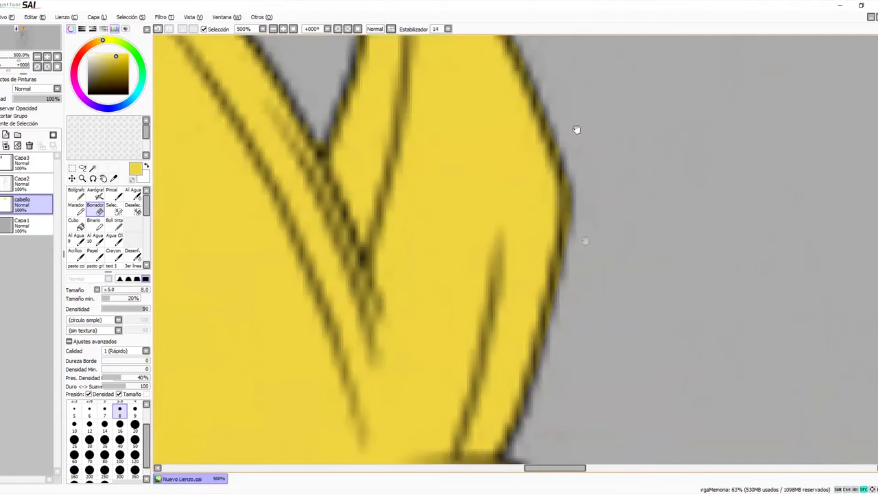
drag(585, 241, 561, 34)
mouse_move(562, 184)
mouse_down()
mouse_move(520, 87)
mouse_move(579, 210)
mouse_up()
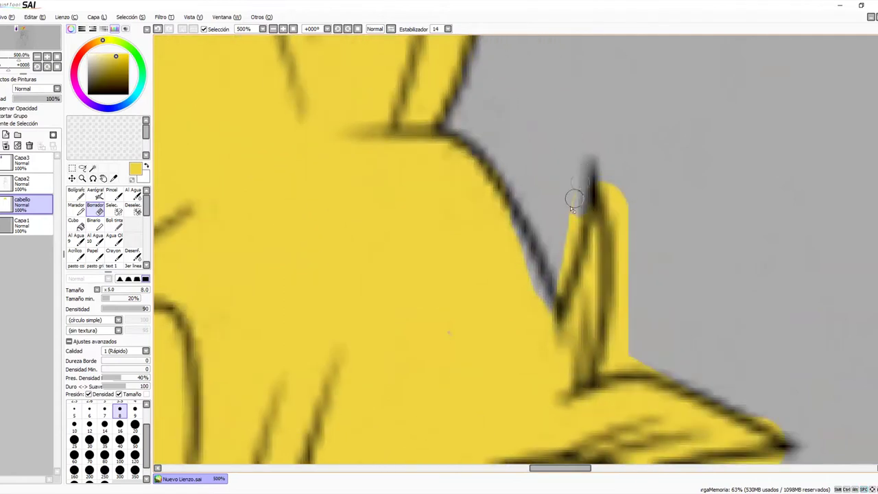
drag(560, 242, 553, 281)
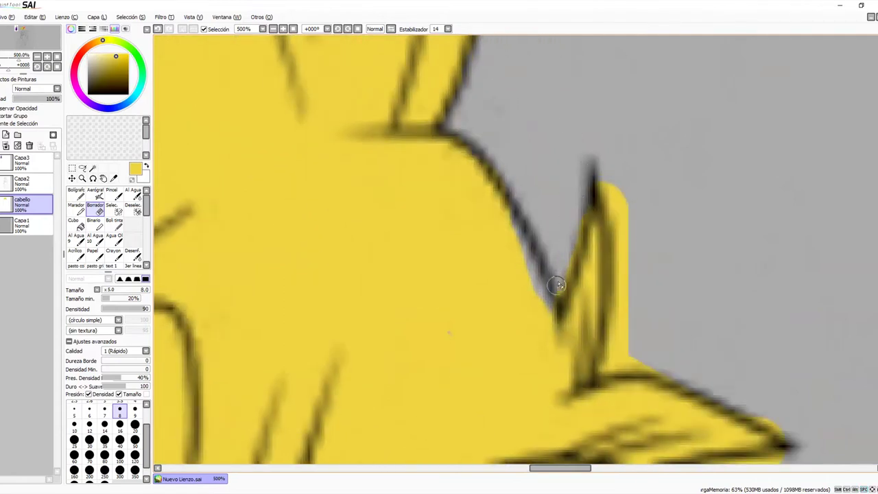
mouse_move(575, 222)
mouse_down()
mouse_move(610, 178)
mouse_move(627, 248)
mouse_move(623, 227)
mouse_move(614, 354)
mouse_move(616, 216)
mouse_move(623, 345)
mouse_move(607, 367)
mouse_move(666, 368)
mouse_move(615, 364)
mouse_move(688, 383)
mouse_up()
Step: Clean the yellow overspill around the upper edge, tip and underside of the short pointed lock below the spike with Borrador at size 8
key(space)
mouse_move(662, 295)
mouse_down()
mouse_move(573, 201)
mouse_move(548, 206)
mouse_up()
drag(656, 312, 710, 340)
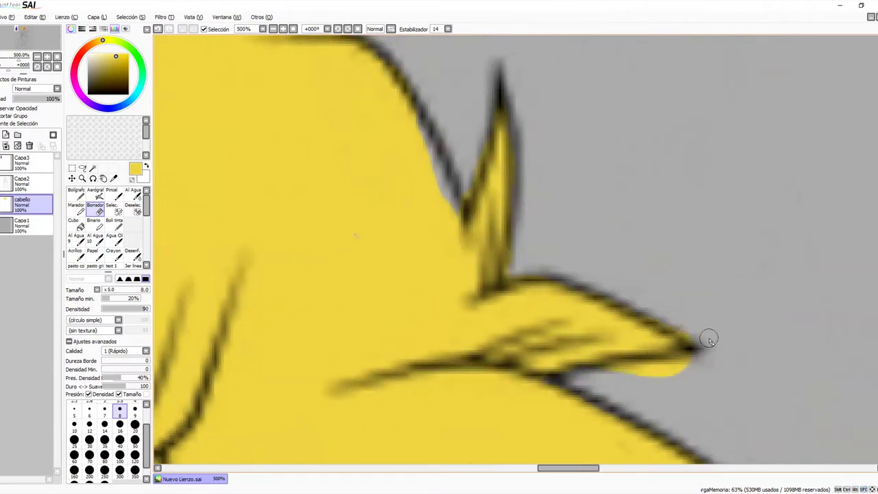
mouse_move(608, 362)
mouse_down()
mouse_move(606, 372)
mouse_move(647, 378)
mouse_move(634, 370)
mouse_move(654, 364)
mouse_up()
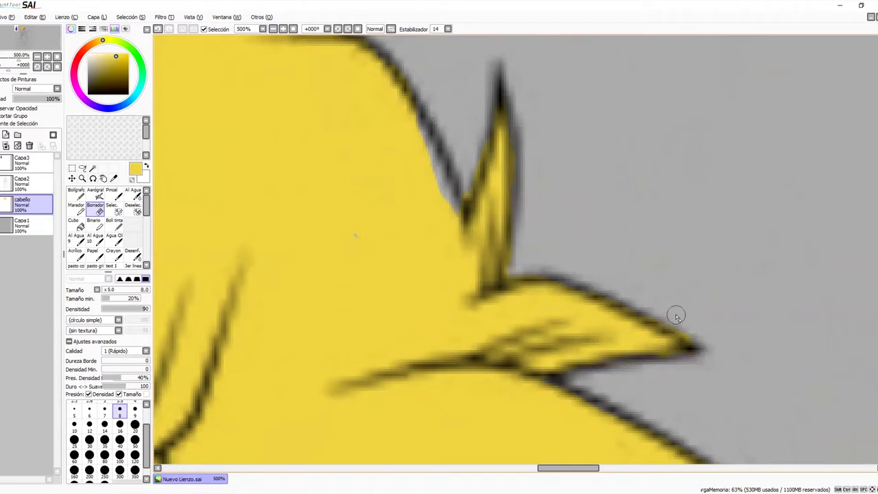
drag(721, 370, 702, 331)
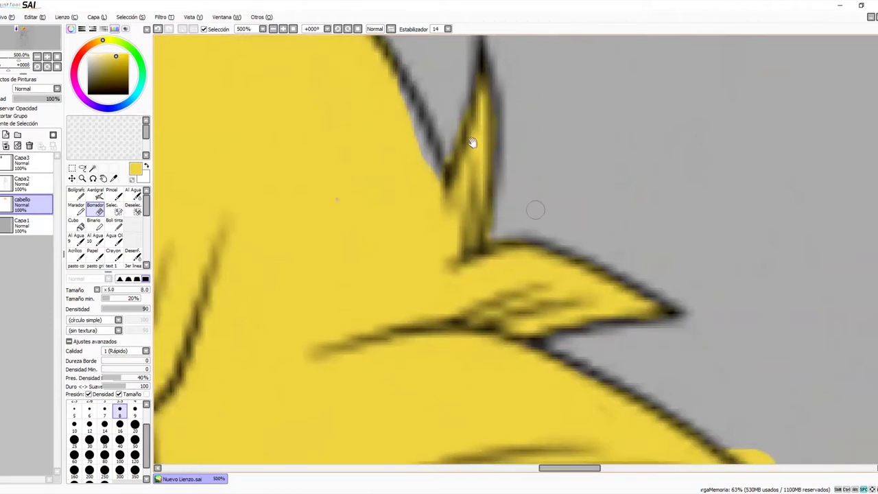
Step: Fill the missing yellow along the outline beside the small thin spike with Boli tinta at size 14
drag(472, 142, 490, 204)
click(115, 225)
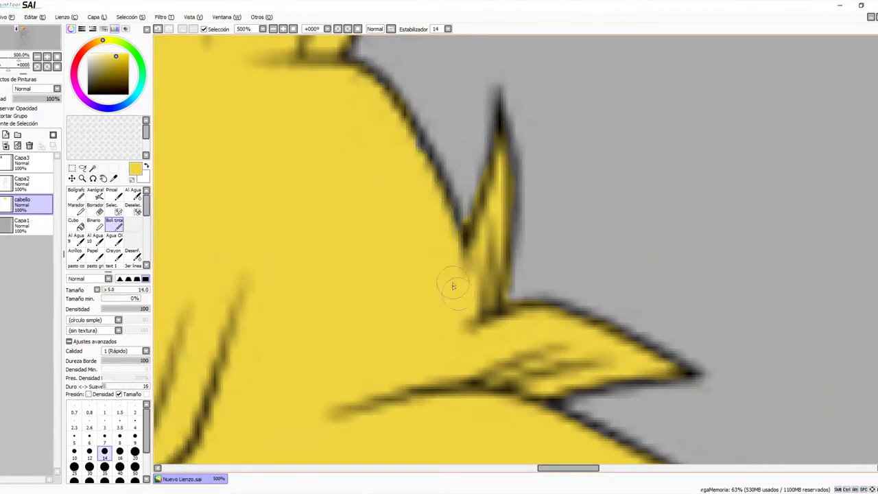
drag(503, 280, 545, 321)
Step: Erase the yellow overspill below the forehead hairline between the two front locks with Borrador at size 10
drag(275, 158, 523, 167)
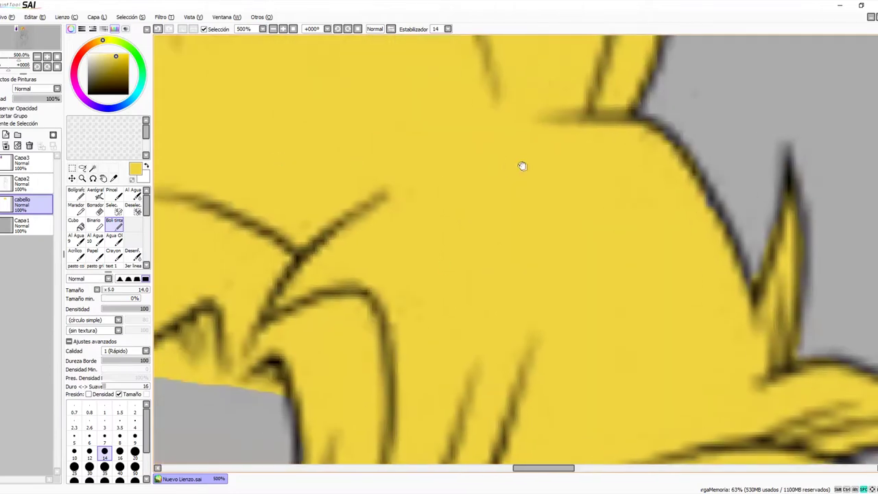
drag(447, 247, 545, 151)
drag(380, 274, 579, 231)
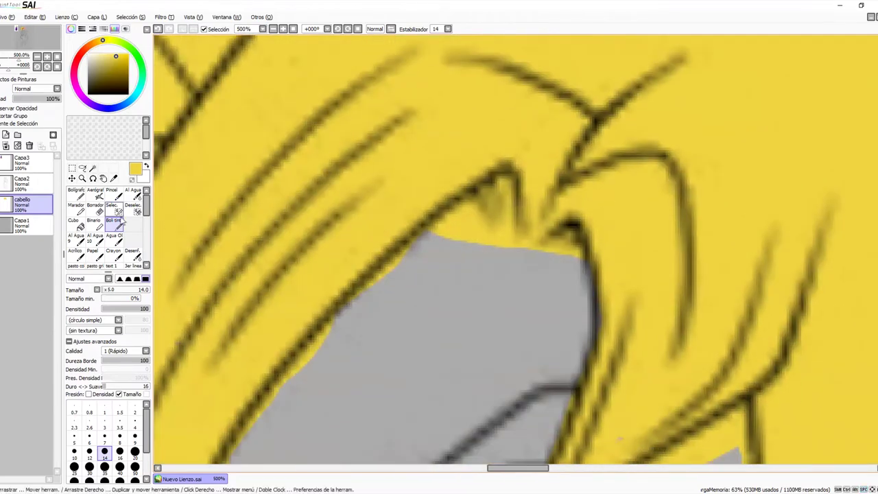
click(96, 208)
mouse_move(455, 254)
mouse_down()
mouse_move(433, 238)
mouse_move(477, 238)
mouse_move(534, 262)
mouse_move(444, 225)
mouse_move(575, 268)
mouse_up()
Step: Smooth the yellow edge of the forehead hairline between the two front locks with Boli tinta at size 4
drag(420, 285, 423, 215)
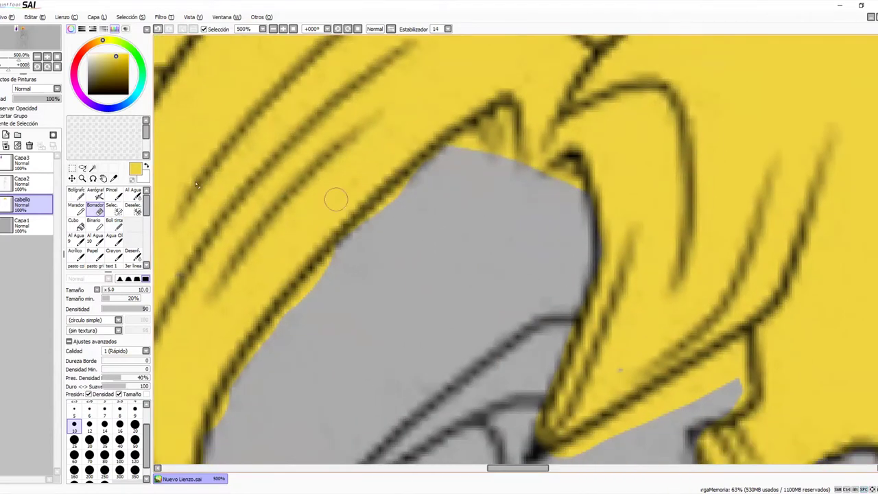
click(114, 223)
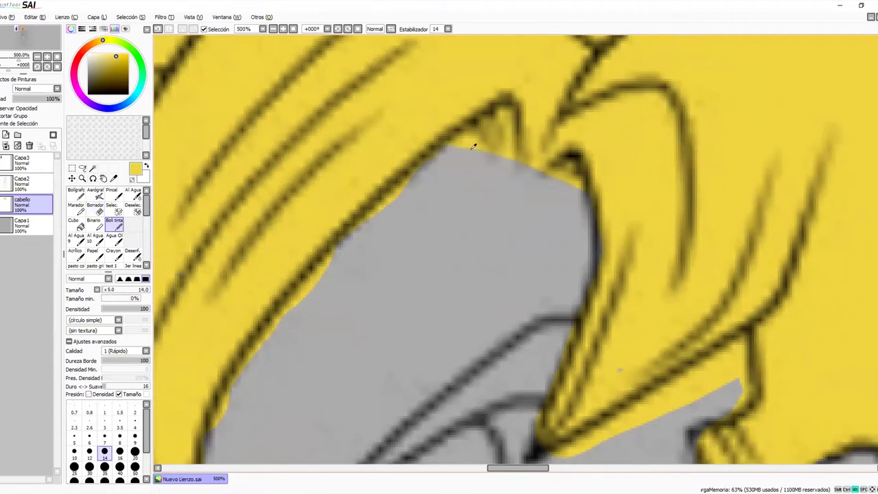
drag(541, 156, 516, 153)
drag(561, 186, 491, 156)
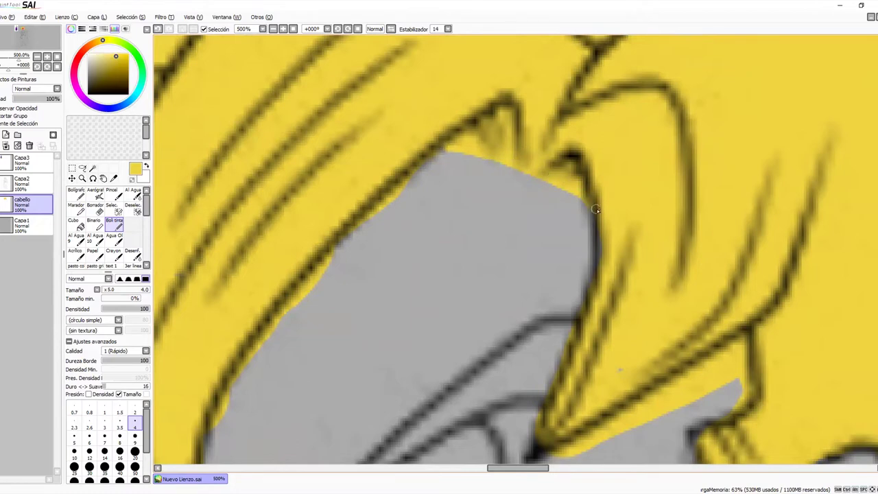
drag(469, 155, 595, 215)
Step: Erase the overspill along the forehead side of the long central forelock with Borrador at size 7
drag(461, 232, 513, 211)
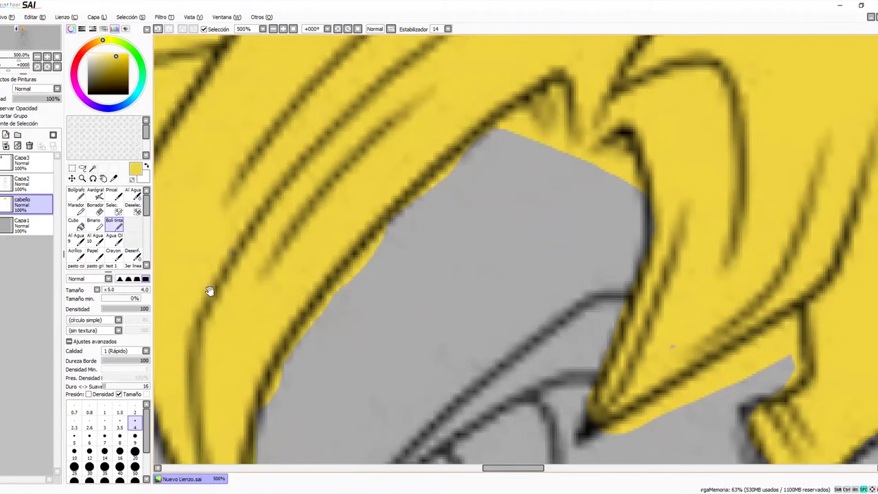
drag(209, 291, 185, 222)
click(95, 205)
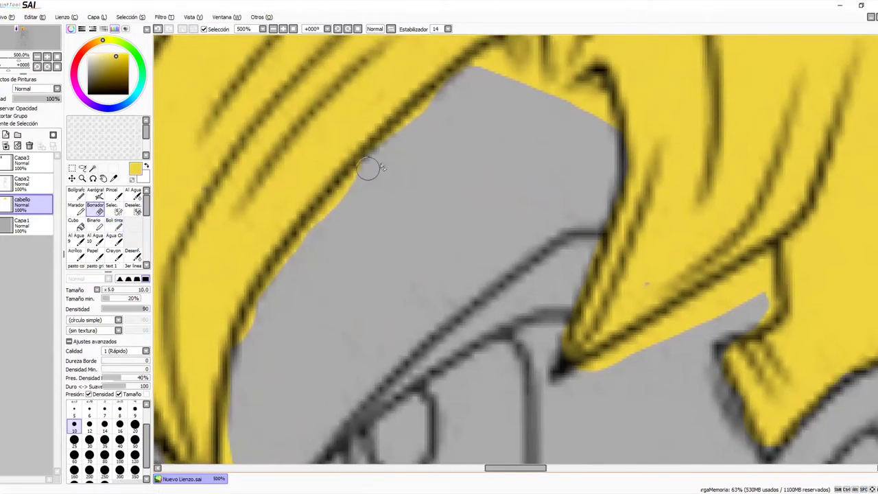
key(bracketleft)
key(bracketleft)
key(bracketleft)
mouse_move(452, 82)
mouse_down()
mouse_move(386, 134)
mouse_move(377, 146)
mouse_move(420, 126)
mouse_move(448, 84)
mouse_move(322, 218)
mouse_up()
mouse_move(352, 185)
mouse_down()
mouse_move(331, 197)
mouse_move(347, 179)
mouse_move(273, 278)
mouse_up()
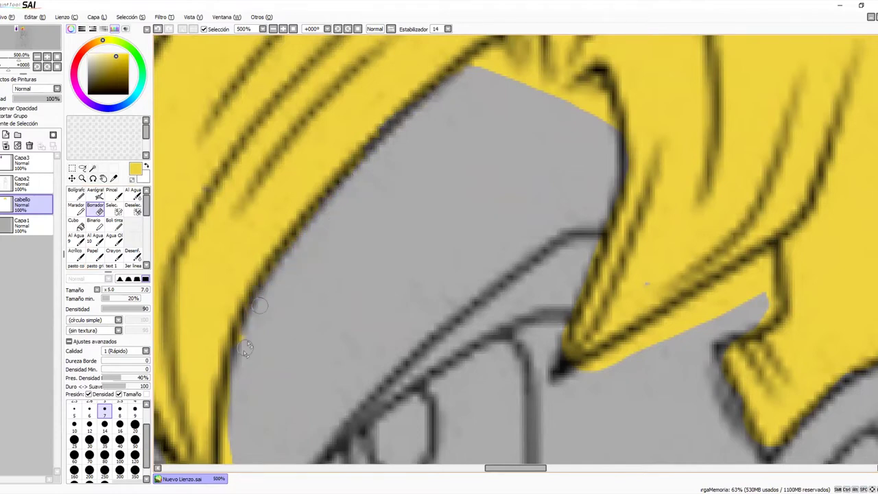
Step: Erase the overspill down the nose side of the forelock to its tip with Borrador at size 7
drag(299, 342, 368, 210)
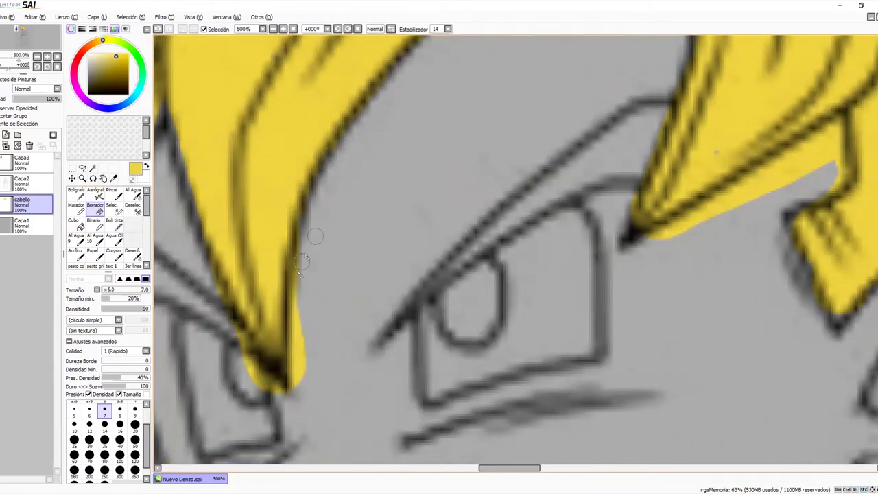
mouse_move(302, 261)
mouse_down()
mouse_move(291, 326)
mouse_move(301, 387)
mouse_up()
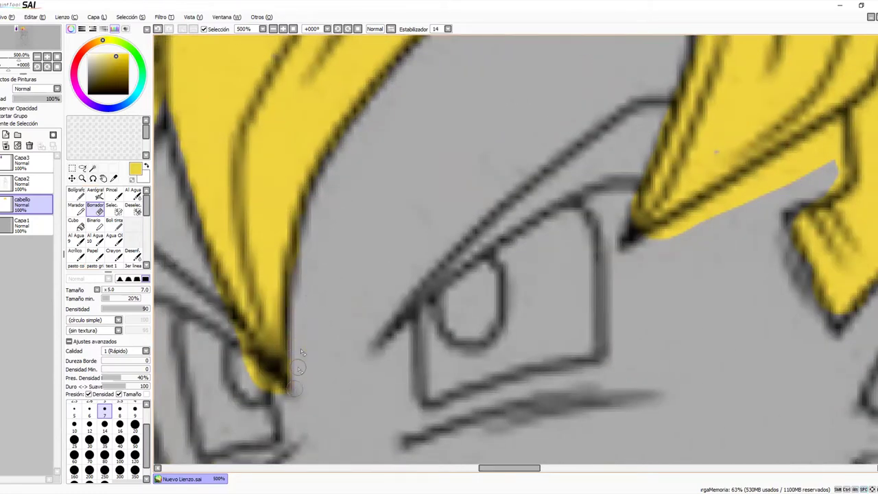
mouse_move(309, 255)
mouse_down()
mouse_move(294, 233)
mouse_move(311, 185)
mouse_up()
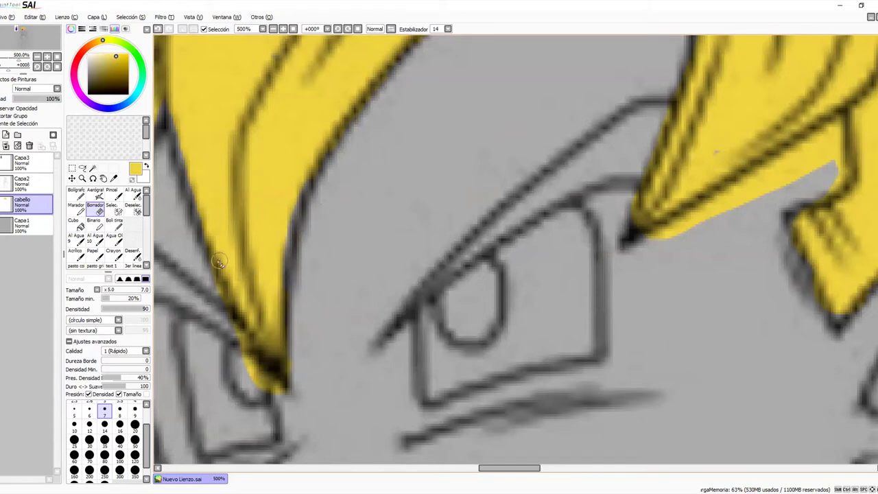
click(114, 221)
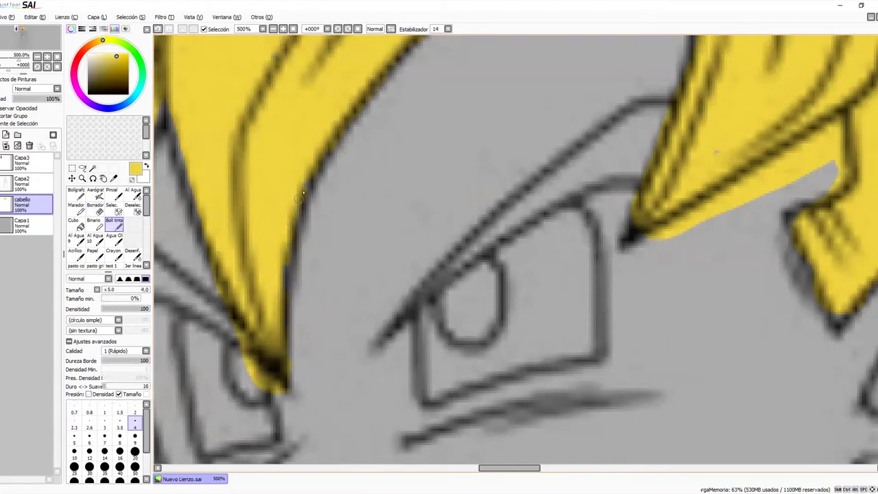
Step: Erase the yellow spilling from the forelock's tip over the far eye with Borrador at size 7
drag(298, 302, 485, 201)
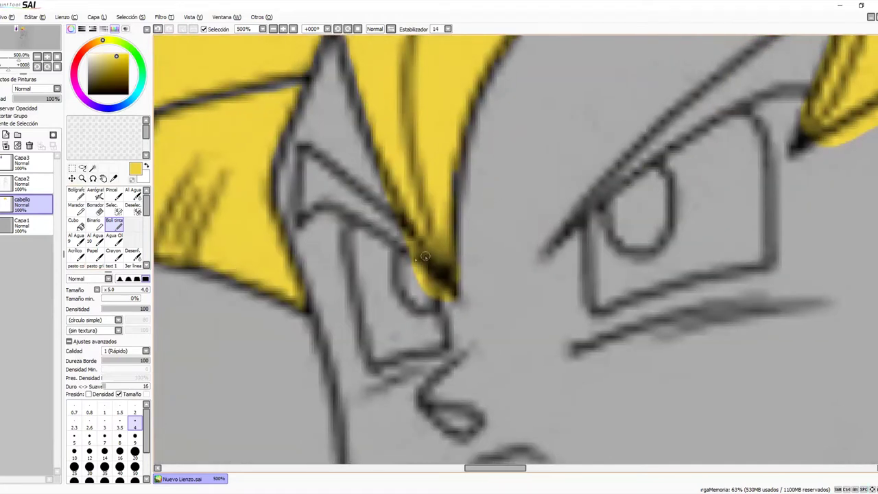
click(96, 207)
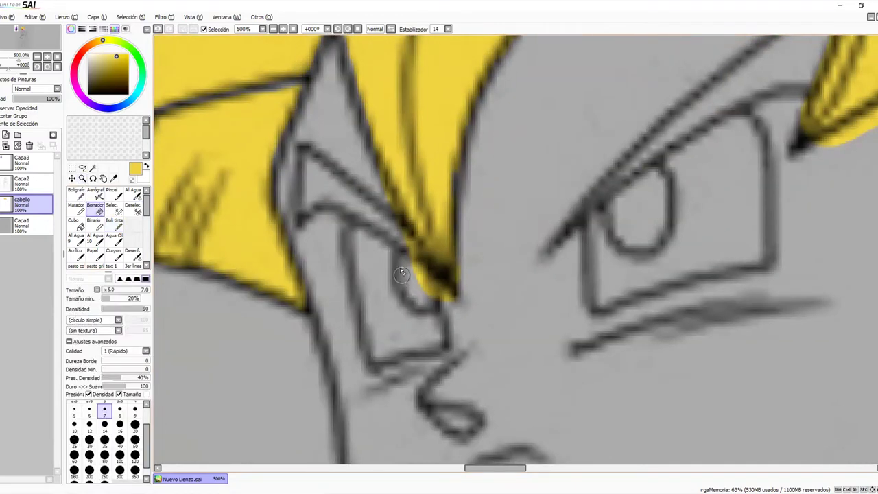
drag(414, 274, 421, 260)
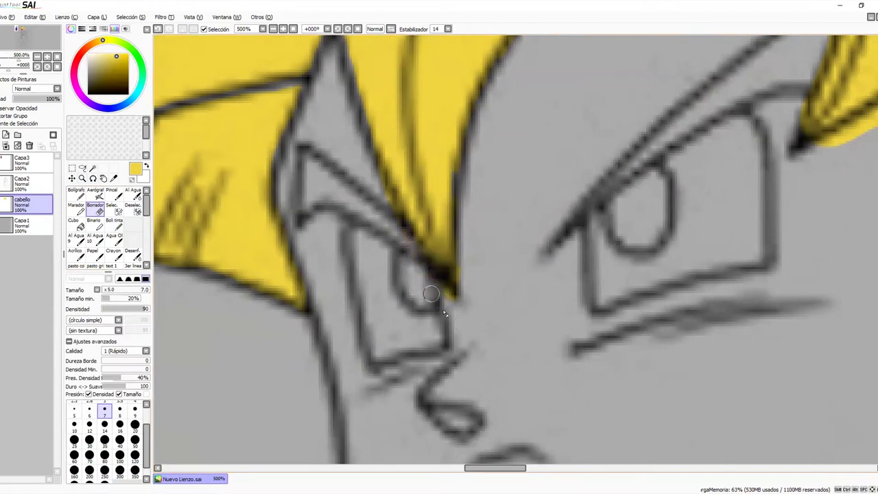
drag(348, 204, 394, 284)
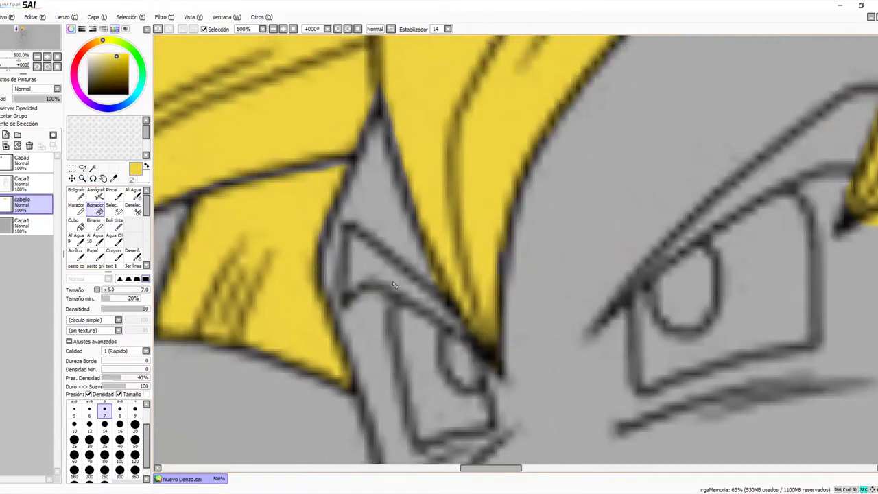
drag(414, 251, 481, 210)
click(118, 224)
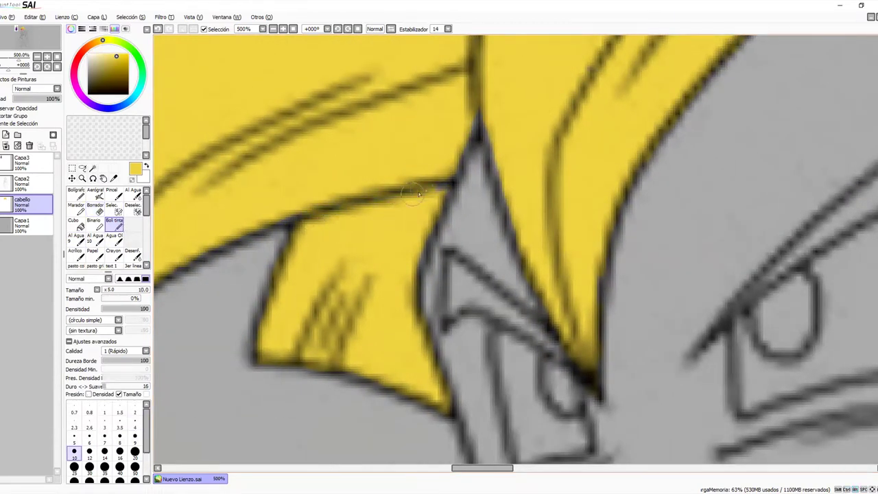
drag(432, 223, 366, 145)
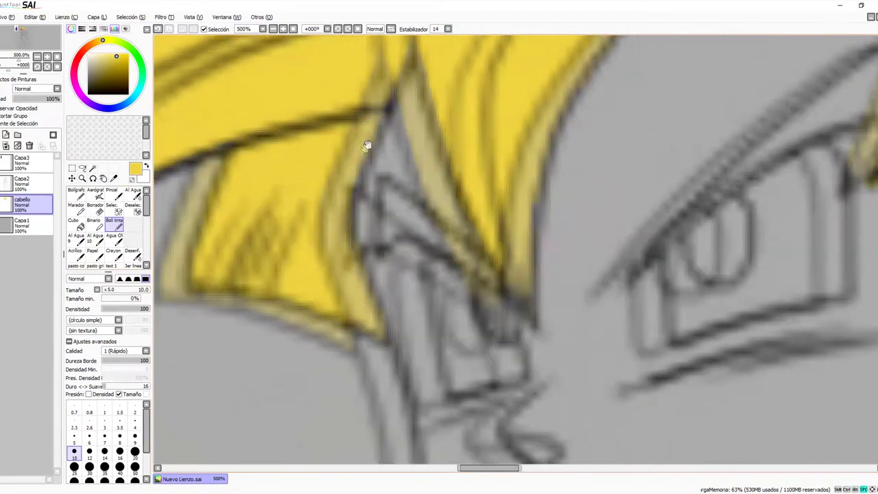
Step: Erase the overspill beneath the shorter front lock, from its tip to the sideburn, with Borrador at size 7
drag(666, 54, 470, 194)
drag(675, 165, 484, 159)
drag(670, 224, 585, 281)
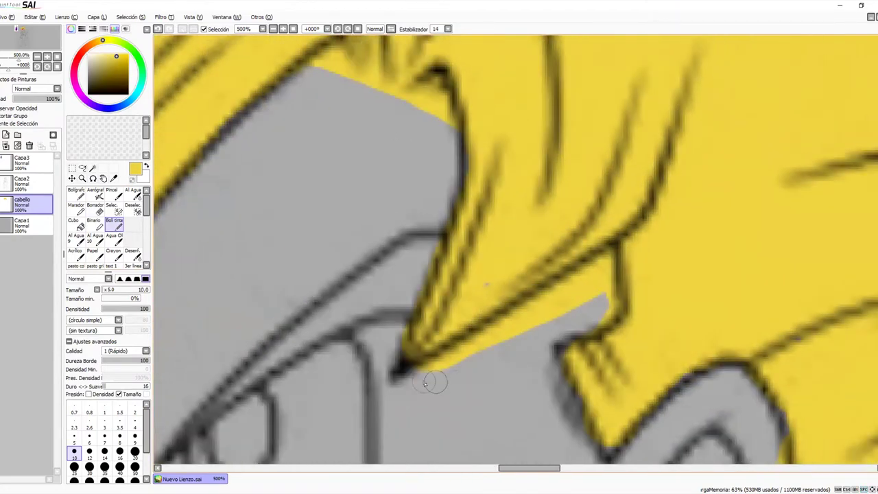
drag(456, 362, 396, 385)
key(ctrl+z)
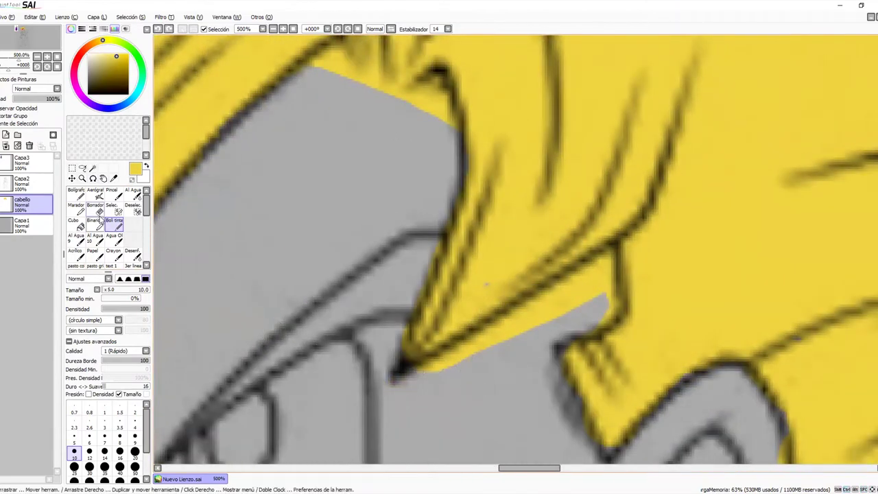
click(96, 210)
drag(464, 353, 422, 374)
drag(476, 343, 402, 381)
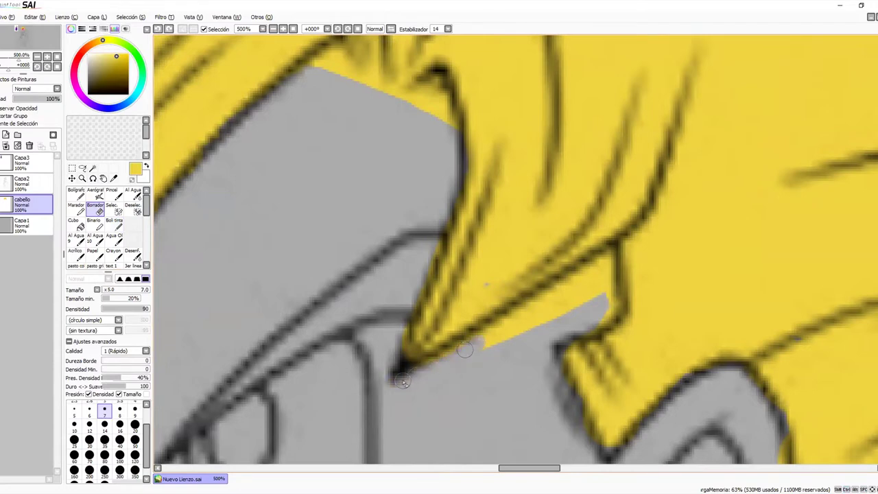
mouse_move(484, 334)
mouse_down()
mouse_move(538, 310)
mouse_move(487, 335)
mouse_move(504, 328)
mouse_move(512, 346)
mouse_move(564, 282)
mouse_move(575, 286)
mouse_move(587, 274)
mouse_move(569, 281)
mouse_move(597, 263)
mouse_move(488, 329)
mouse_move(579, 283)
mouse_move(573, 298)
mouse_move(606, 264)
mouse_up()
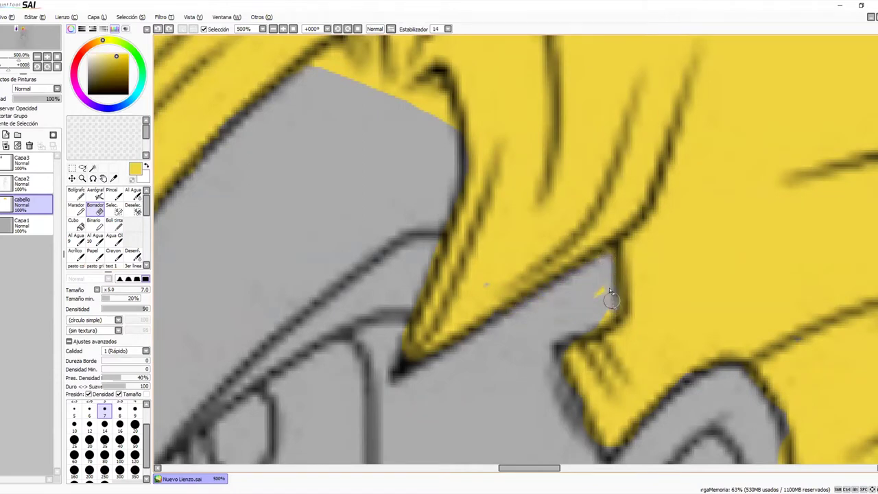
drag(597, 319, 591, 324)
Step: Erase the overspill inside the ear's rear outline down to the lobe with Borrador at size 7
drag(476, 372, 406, 212)
drag(477, 281, 391, 182)
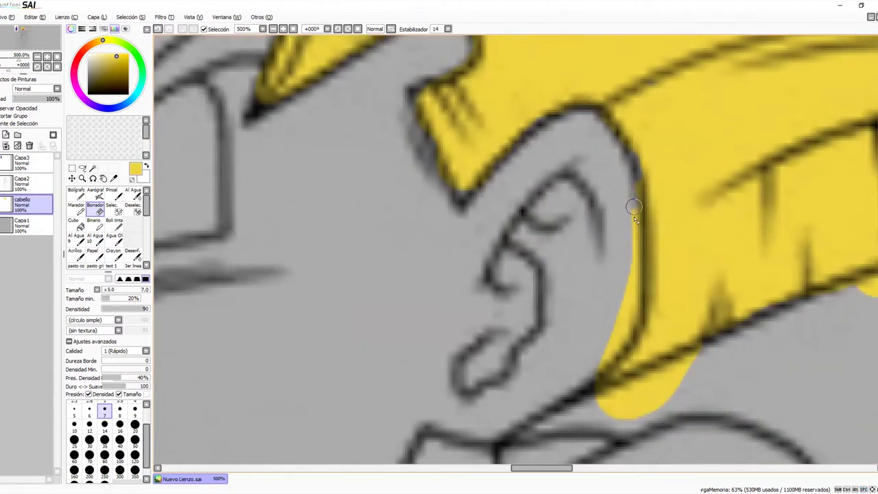
mouse_move(635, 256)
mouse_down()
mouse_move(618, 350)
mouse_move(634, 326)
mouse_up()
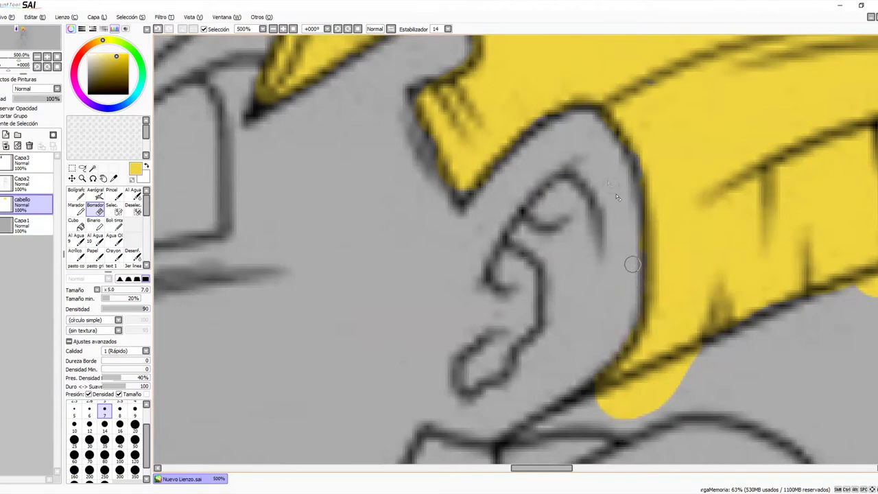
Step: Erase the overspill around the nape hair behind the ear and at the tip of the pointed lock above it with Borrador at size 7
drag(602, 189, 479, 187)
drag(499, 295, 579, 235)
drag(705, 204, 488, 314)
mouse_move(561, 271)
mouse_down()
mouse_move(481, 292)
mouse_move(545, 265)
mouse_move(533, 281)
mouse_move(554, 196)
mouse_move(577, 254)
mouse_move(551, 125)
mouse_move(573, 233)
mouse_up()
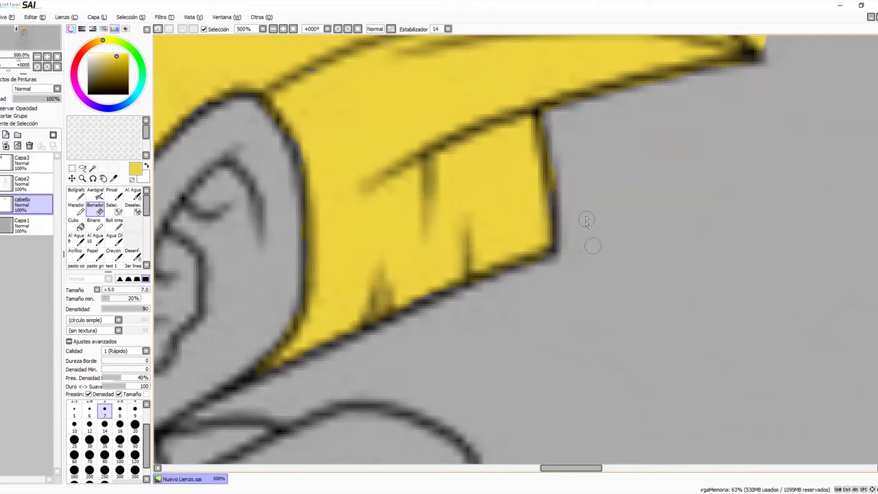
drag(659, 124, 458, 321)
drag(550, 227, 572, 239)
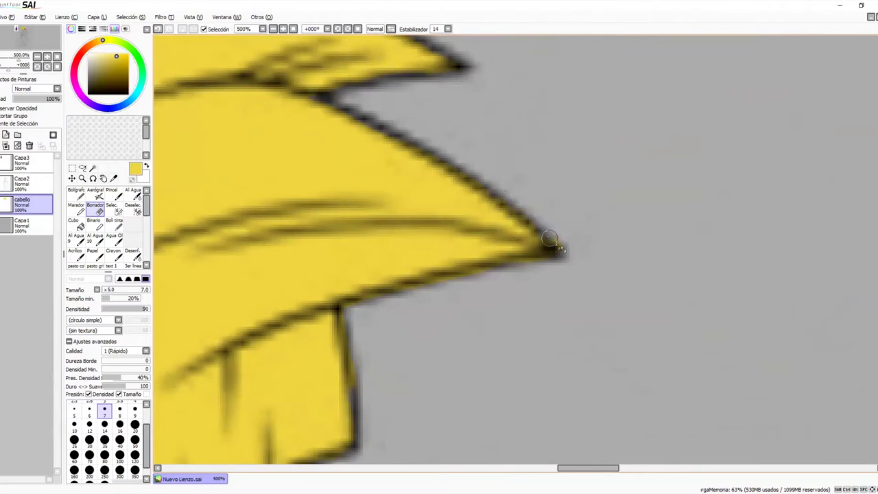
Step: Review the cleaned outlines along the back of the hair and the whole yellow base at 100% zoom
drag(355, 38, 574, 312)
drag(340, 191, 419, 242)
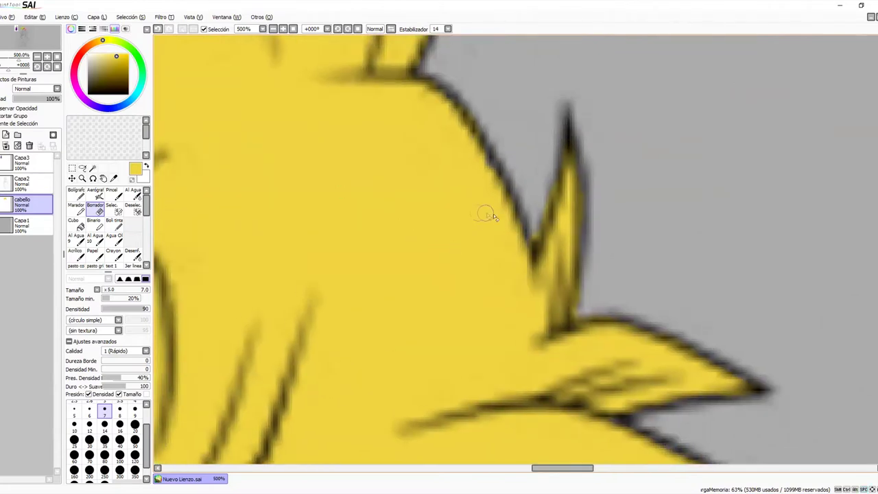
drag(534, 239, 550, 172)
drag(389, 37, 490, 225)
drag(351, 171, 421, 245)
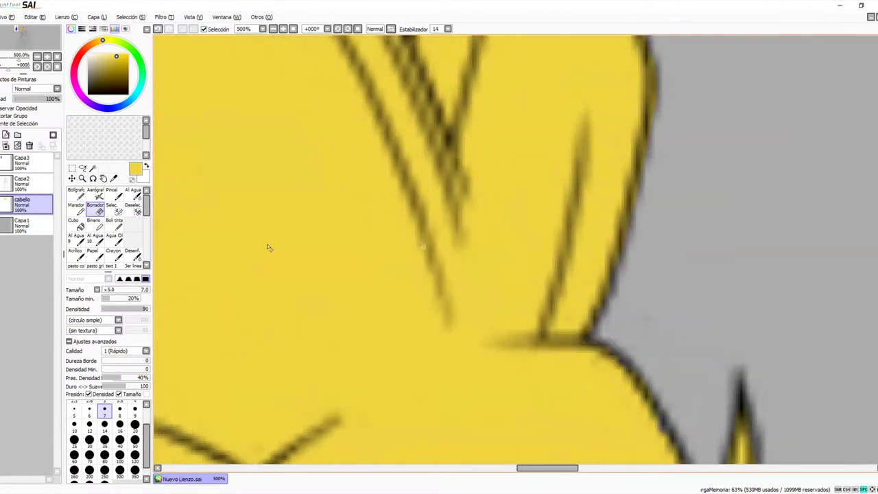
click(82, 178)
alt+click(375, 198)
alt+click(375, 198)
alt+click(375, 198)
alt+click(375, 199)
alt+click(375, 199)
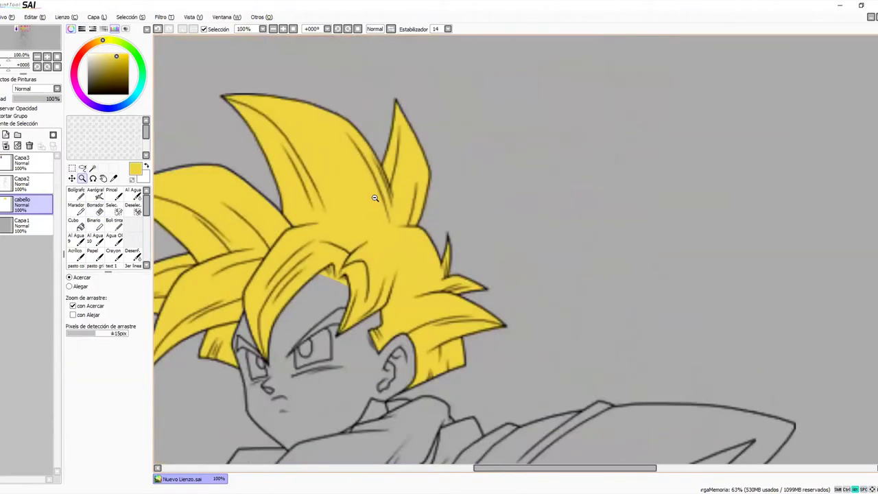
drag(345, 249, 443, 173)
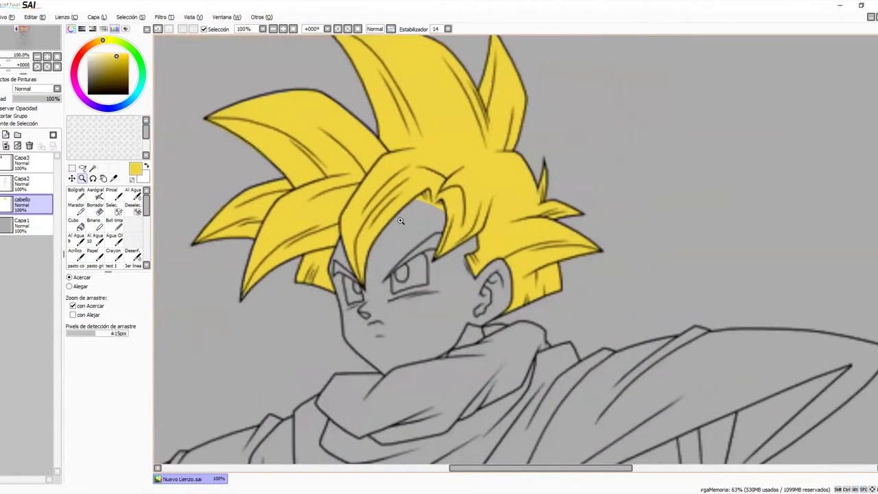
Step: Examine the head in the coloured reference image to compare it with the drawing's yellow areas
alt+click(358, 179)
alt+click(358, 178)
alt+click(359, 178)
click(364, 184)
click(363, 183)
click(364, 183)
click(364, 183)
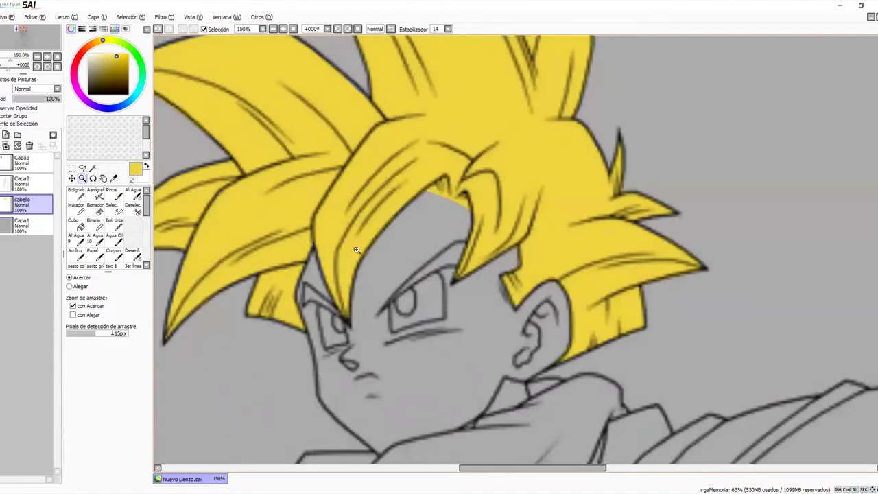
drag(356, 250, 613, 172)
alt+click(579, 194)
alt+click(579, 194)
alt+click(579, 194)
drag(358, 67, 491, 261)
click(361, 182)
click(361, 182)
click(360, 182)
click(361, 181)
alt+click(527, 251)
alt+click(527, 252)
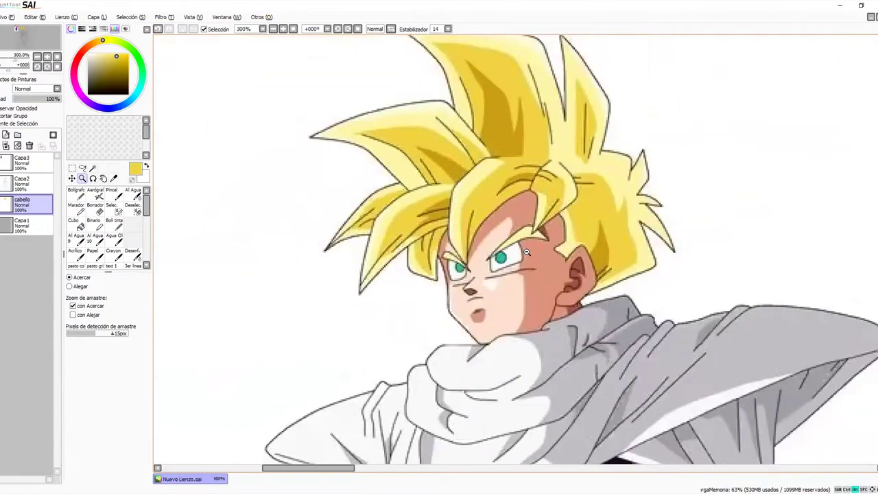
Step: Paint the eyebrow above the fully visible eye yellow with Boli tinta at size 6, out to its inner tip
alt+click(527, 251)
alt+click(527, 252)
alt+click(527, 251)
alt+click(527, 251)
alt+click(527, 251)
mouse_move(660, 322)
mouse_down()
mouse_move(426, 243)
mouse_move(466, 269)
mouse_move(459, 259)
mouse_up()
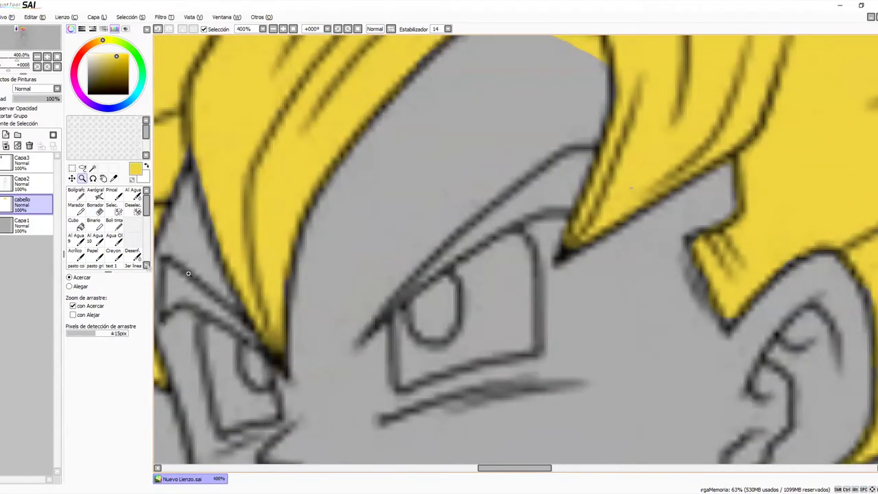
click(114, 219)
drag(455, 250, 464, 249)
mouse_move(524, 205)
mouse_down()
mouse_move(513, 210)
mouse_move(552, 189)
mouse_move(570, 197)
mouse_move(573, 176)
mouse_move(516, 201)
mouse_move(569, 165)
mouse_move(581, 169)
mouse_up()
mouse_move(503, 215)
ctrl+alt+mouse_down()
mouse_move(509, 202)
mouse_move(474, 233)
mouse_move(511, 214)
mouse_move(477, 240)
mouse_move(439, 264)
mouse_move(432, 259)
ctrl+alt+mouse_up()
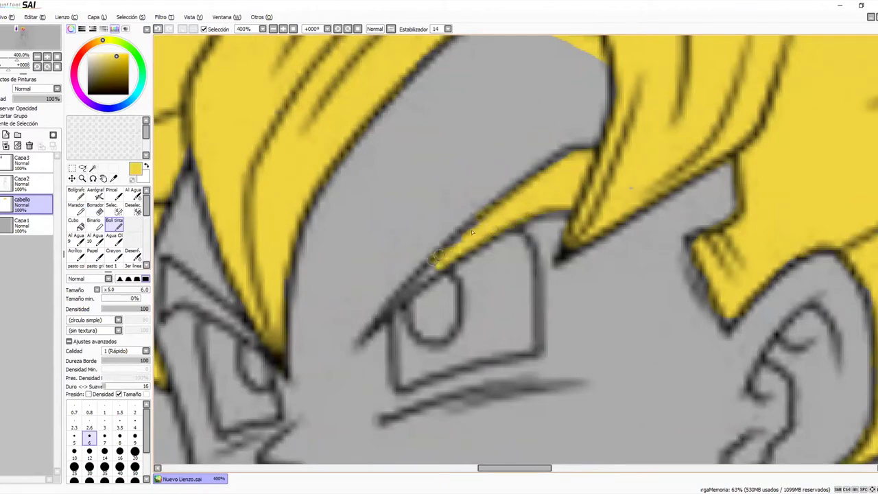
mouse_move(466, 221)
mouse_down()
mouse_move(408, 273)
mouse_move(422, 279)
mouse_move(400, 295)
mouse_up()
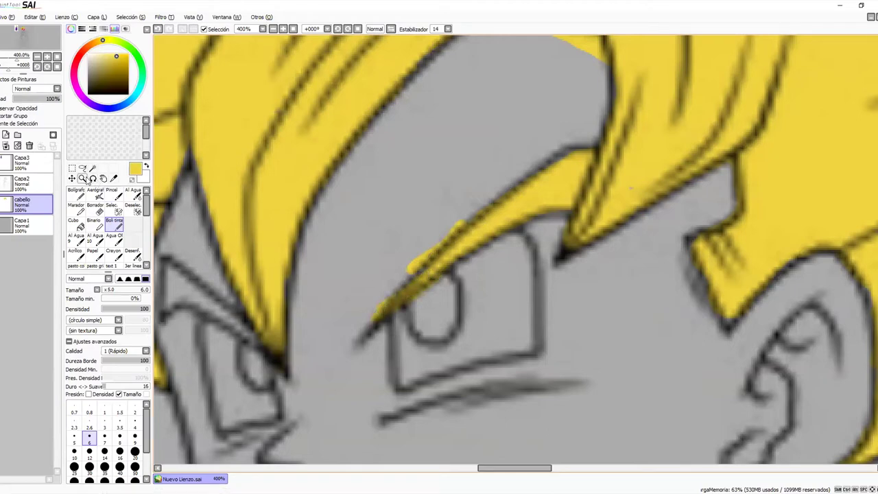
Step: Erase the yellow overspill along the upper and lower outlines of that eyebrow with Borrador at size 8
click(82, 178)
click(364, 274)
drag(364, 290, 354, 233)
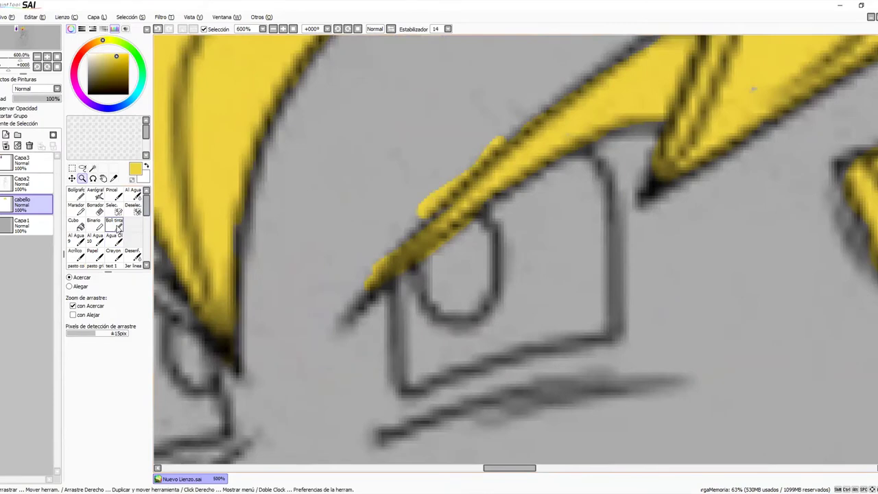
click(96, 210)
double_click(96, 209)
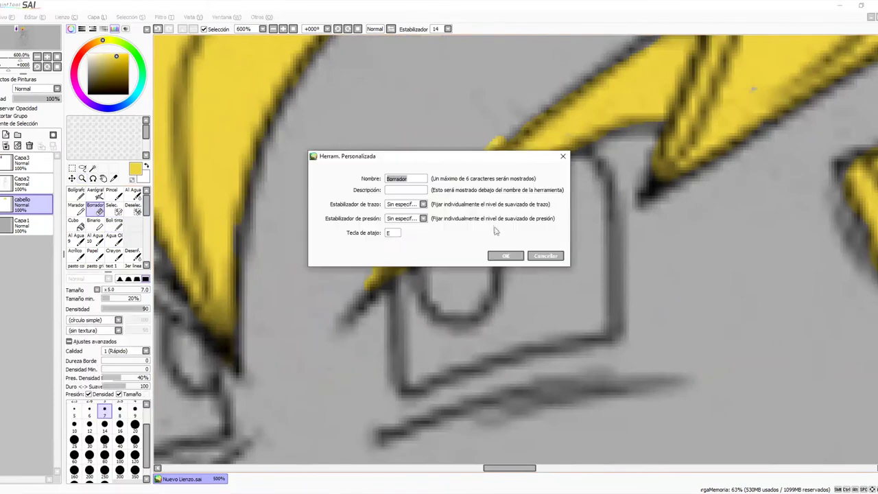
click(546, 256)
key(bracketright)
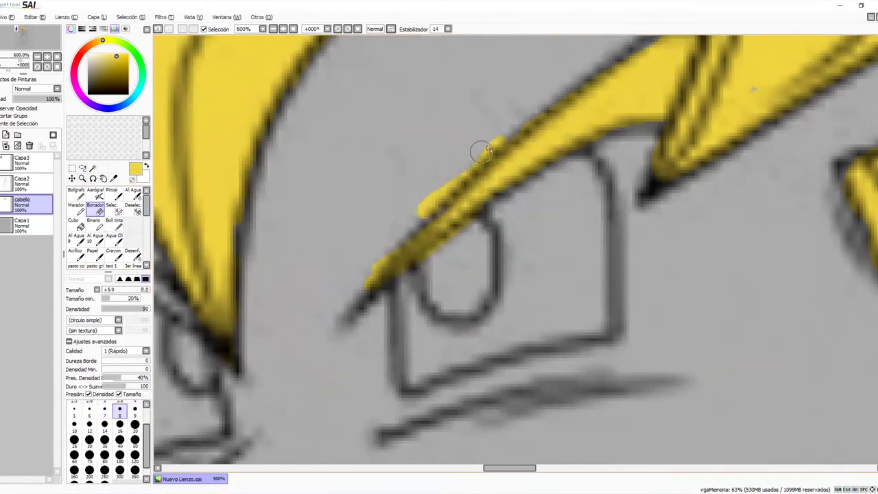
drag(462, 168, 366, 277)
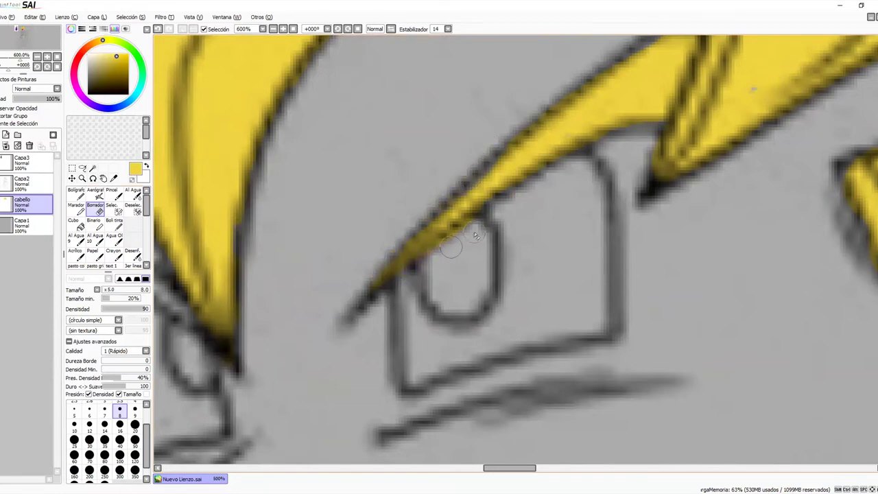
mouse_move(396, 277)
mouse_down()
mouse_move(515, 247)
mouse_move(483, 286)
mouse_up()
Step: Paint the far eyebrow beside the central lock yellow with Boli tinta at size 6, finishing its outer corner at size 2
mouse_move(267, 255)
mouse_down()
mouse_move(439, 251)
mouse_move(439, 237)
mouse_up()
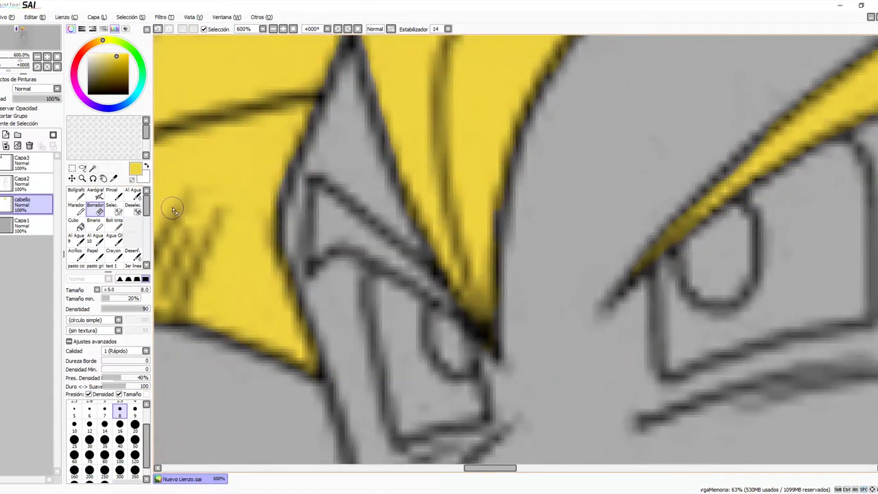
click(114, 223)
mouse_move(308, 244)
mouse_down()
mouse_move(317, 249)
mouse_move(324, 237)
mouse_move(321, 194)
mouse_up()
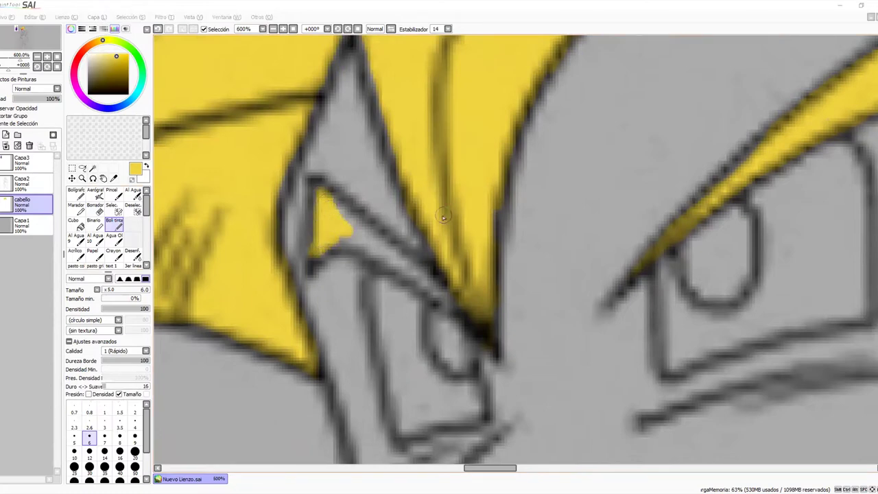
mouse_move(324, 203)
mouse_down()
mouse_move(384, 251)
mouse_move(346, 234)
mouse_move(363, 243)
mouse_move(319, 255)
mouse_move(376, 246)
mouse_move(444, 294)
mouse_move(362, 247)
mouse_move(458, 309)
mouse_up()
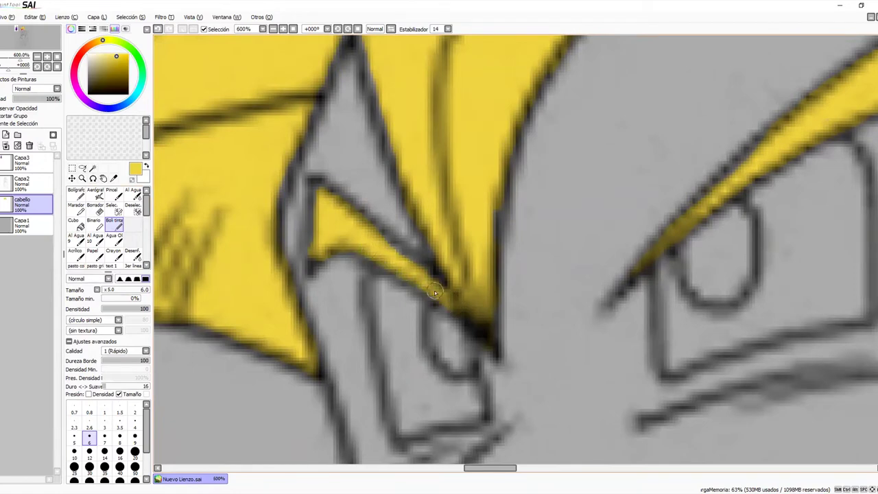
drag(320, 240, 321, 247)
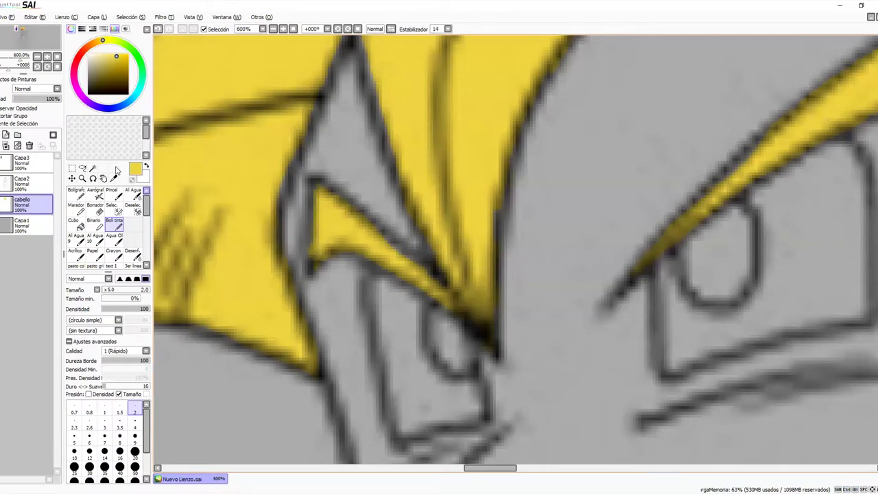
Step: Review both yellow eyebrows in the drawing and compare them with the hair and eyebrows of the coloured reference image
click(82, 179)
scroll(453, 192, down, 4)
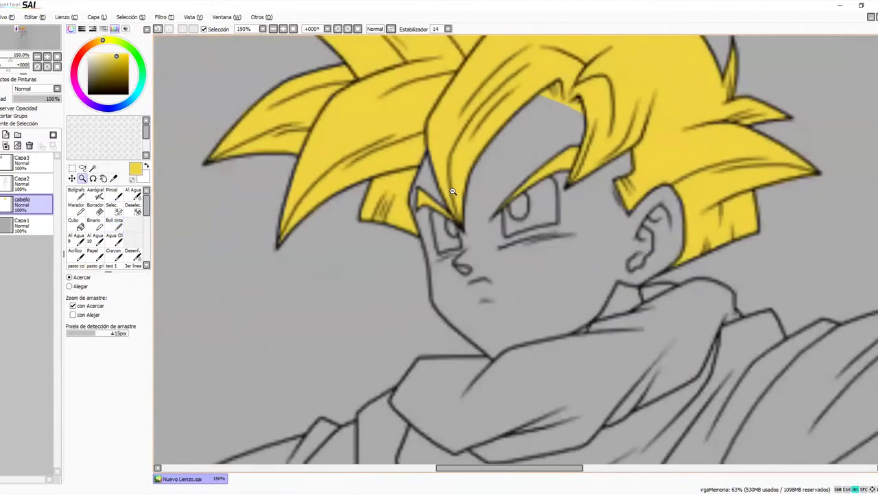
scroll(452, 192, down, 3)
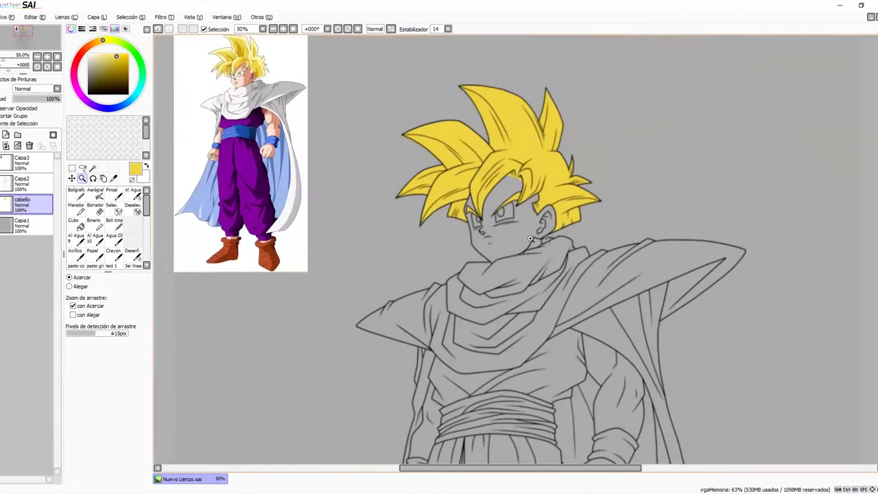
scroll(530, 239, down, 2)
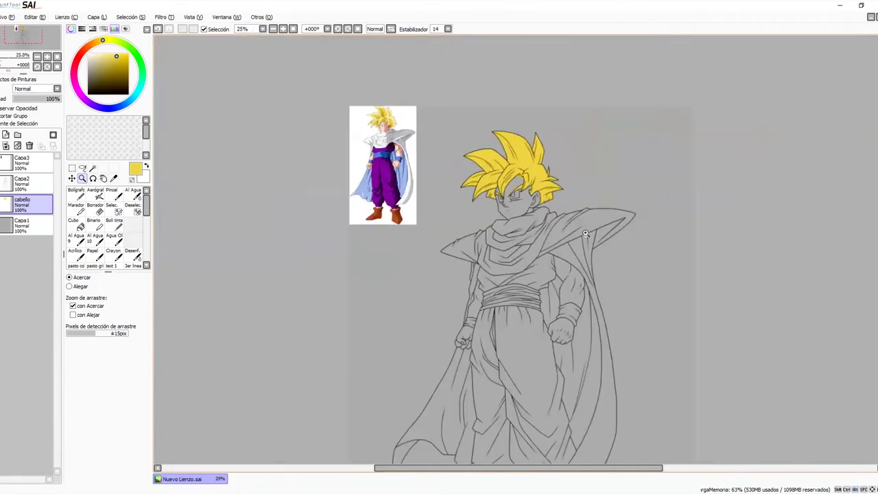
drag(585, 234, 533, 186)
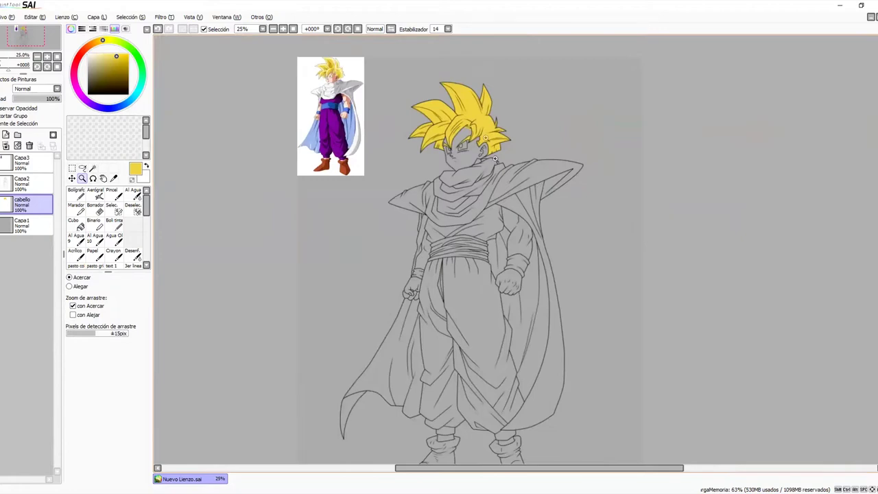
scroll(346, 77, up, 3)
scroll(339, 76, up, 5)
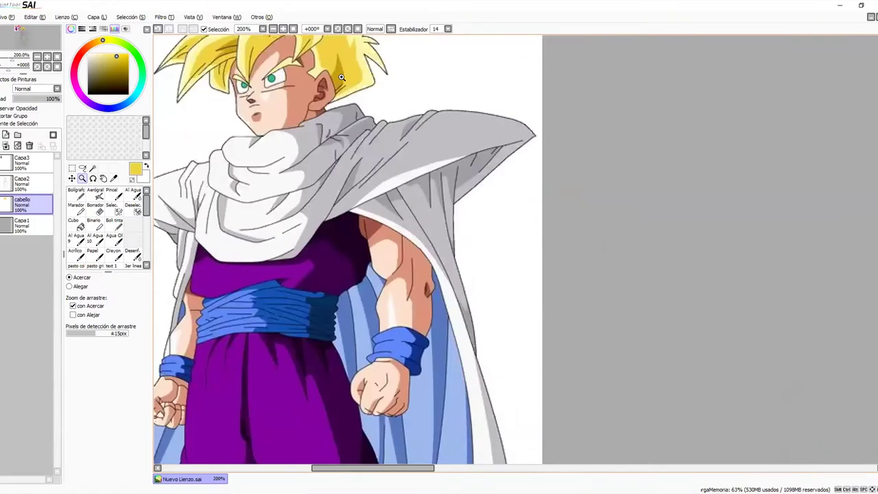
scroll(478, 234, down, 4)
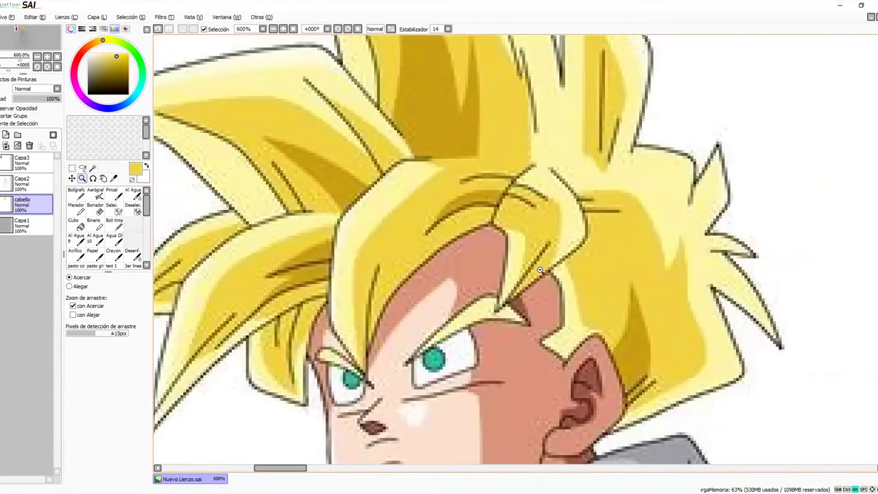
scroll(602, 292, down, 3)
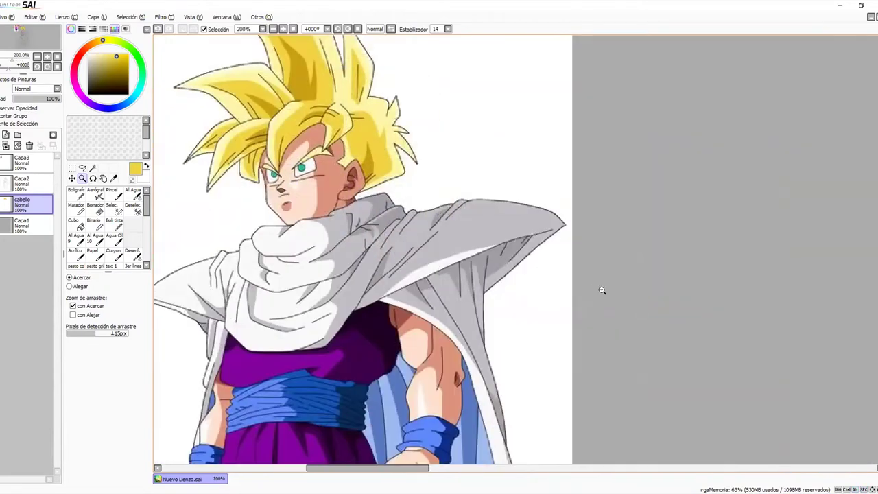
Step: Examine the yellow hairline above the forehead up close, plus the face and upper body for the remaining uncoloured areas
drag(678, 306, 389, 187)
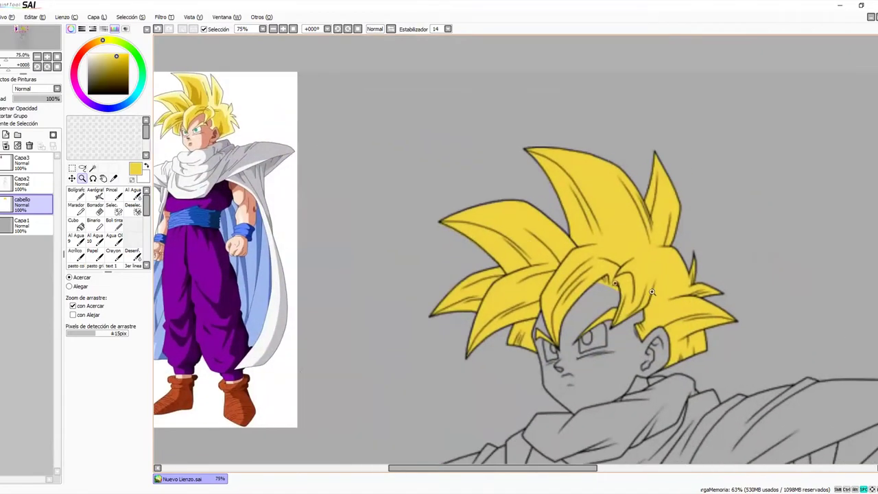
scroll(610, 288, up, 5)
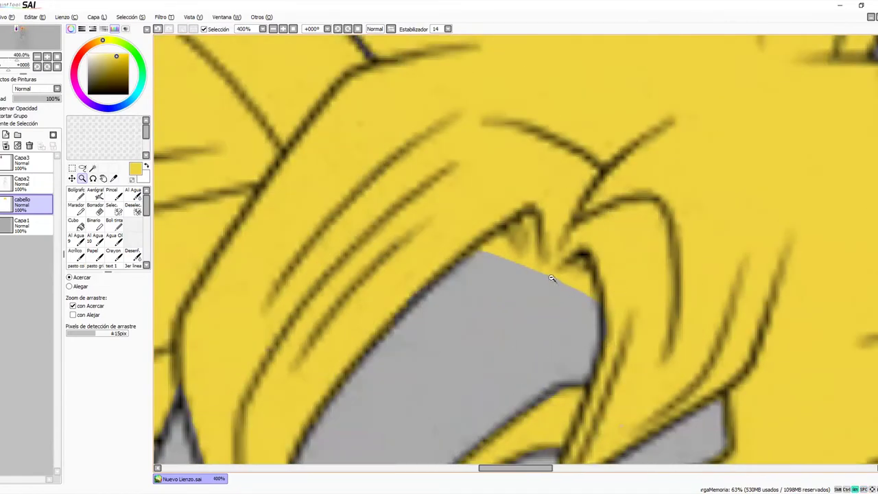
scroll(553, 268, down, 5)
alt+click(550, 268)
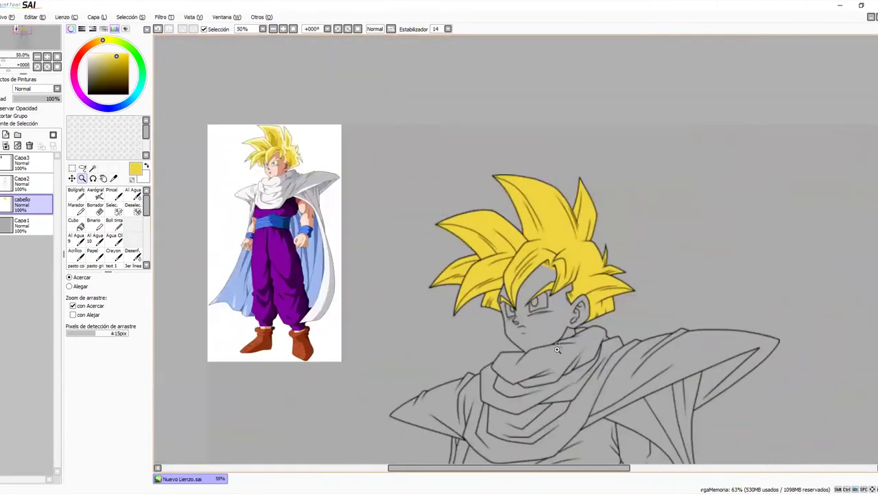
drag(555, 355, 556, 242)
alt+click(567, 273)
scroll(568, 274, down, 1)
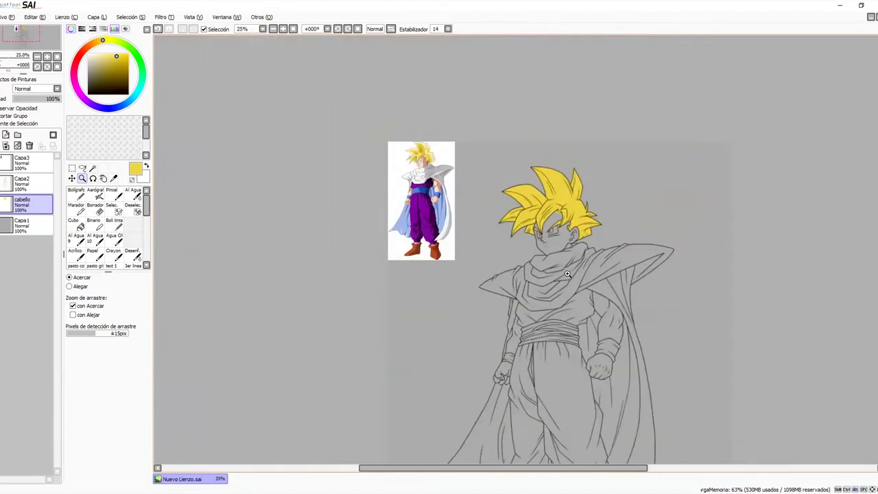
scroll(567, 274, up, 2)
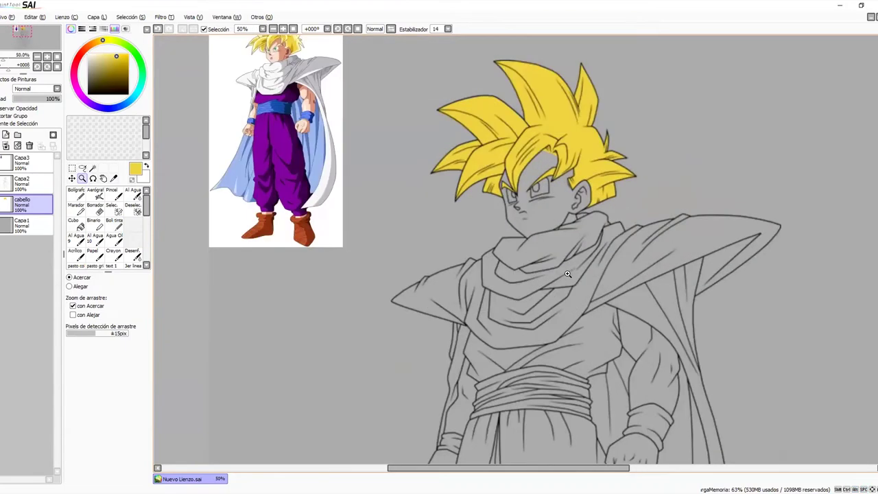
scroll(527, 193, up, 3)
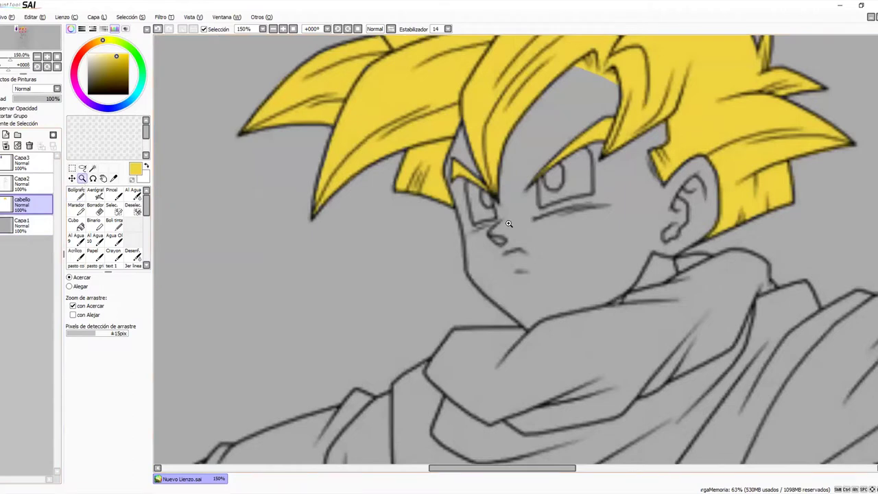
scroll(506, 224, down, 4)
scroll(506, 224, down, 1)
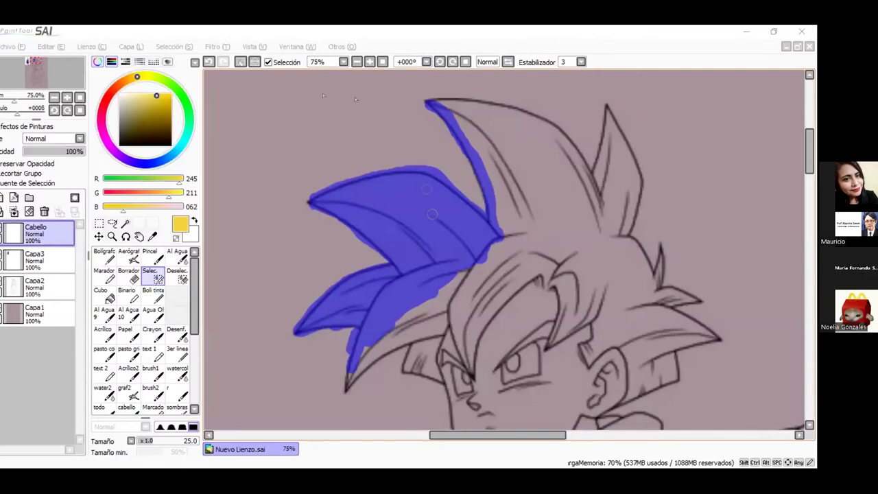
click(355, 354)
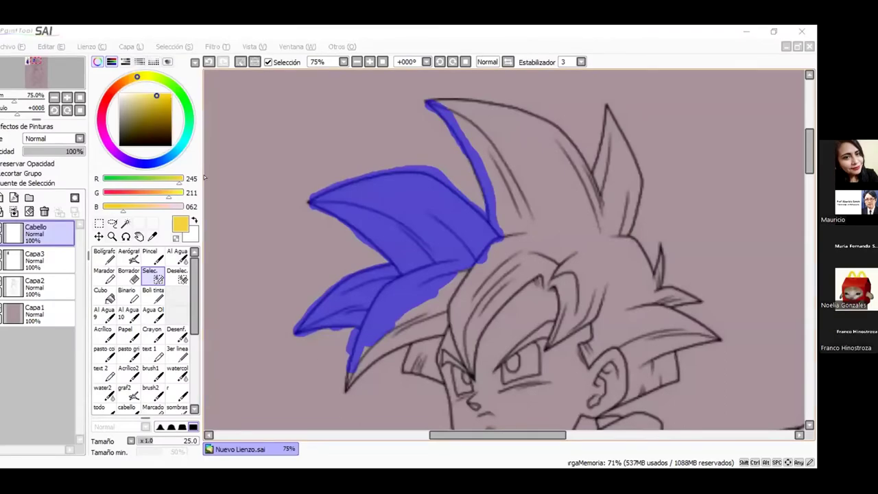
mouse_move(500, 238)
mouse_down()
mouse_move(499, 223)
mouse_move(502, 236)
mouse_up()
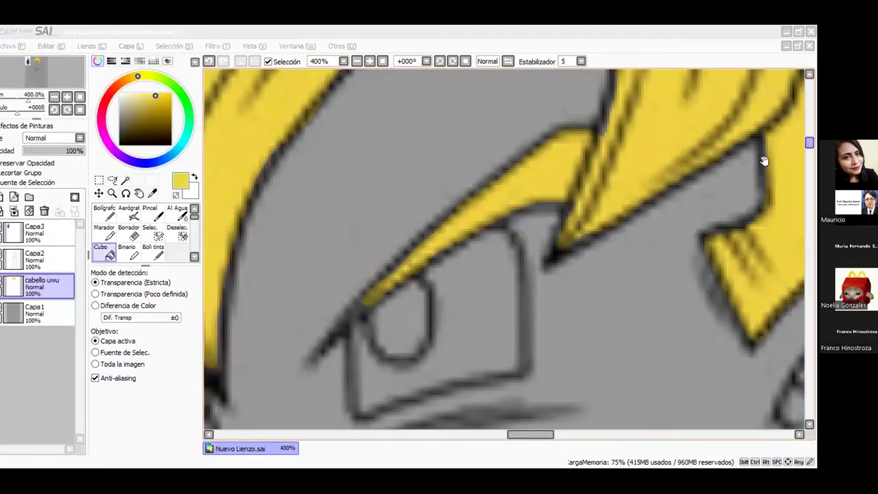
scroll(521, 268, down, 5)
drag(473, 306, 439, 347)
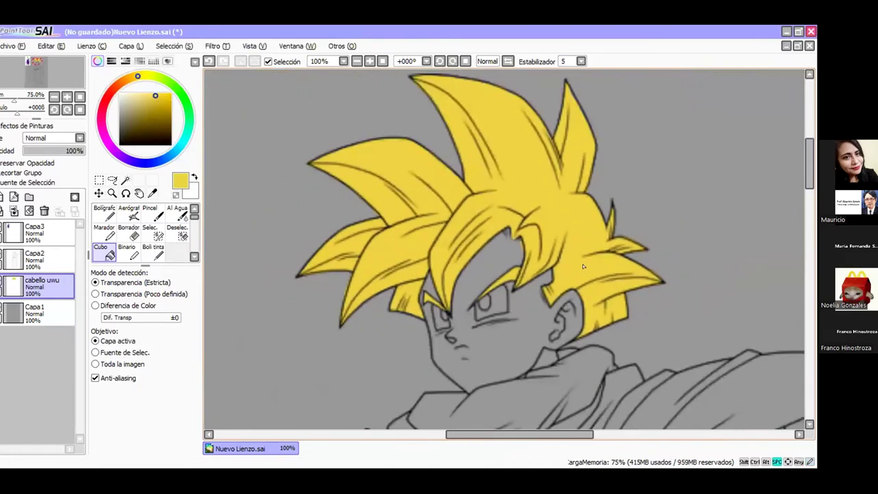
scroll(521, 79, down, 3)
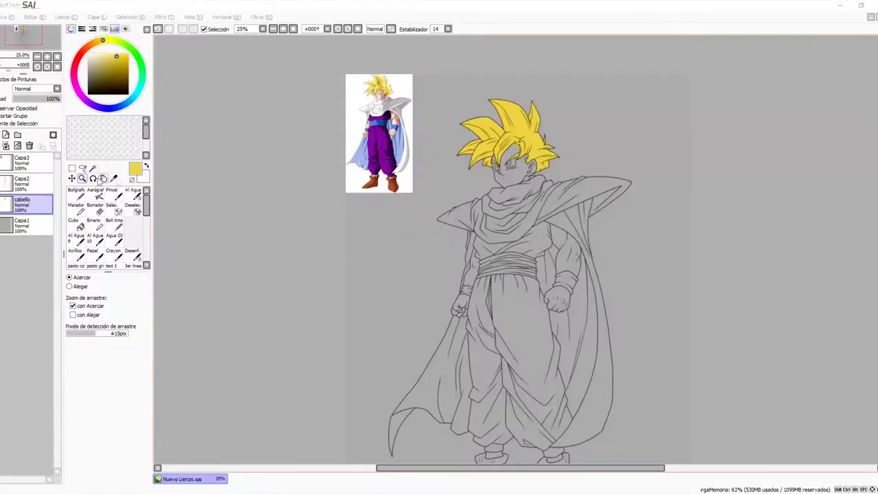
Step: Examine the full figure and the uncoloured face beside the reference image at several zoom levels
scroll(504, 210, down, 1)
drag(505, 208, 476, 194)
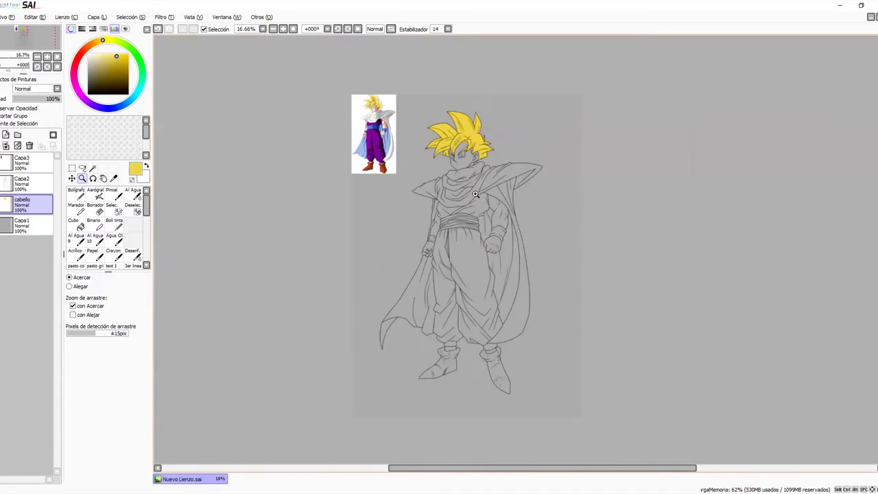
scroll(475, 195, up, 1)
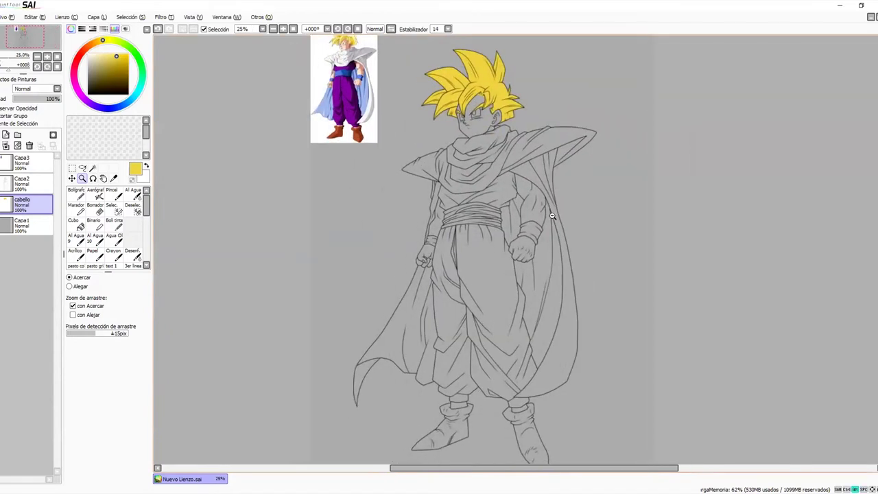
scroll(552, 216, down, 1)
scroll(533, 221, up, 1)
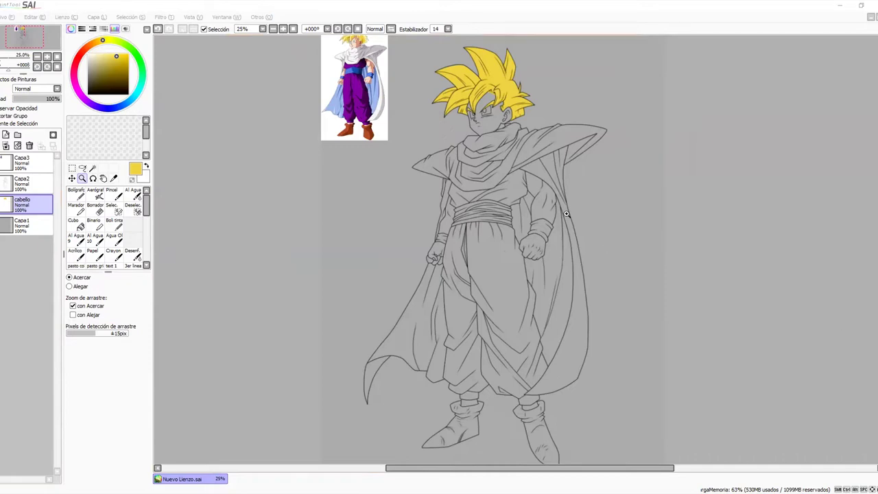
click(488, 101)
click(488, 100)
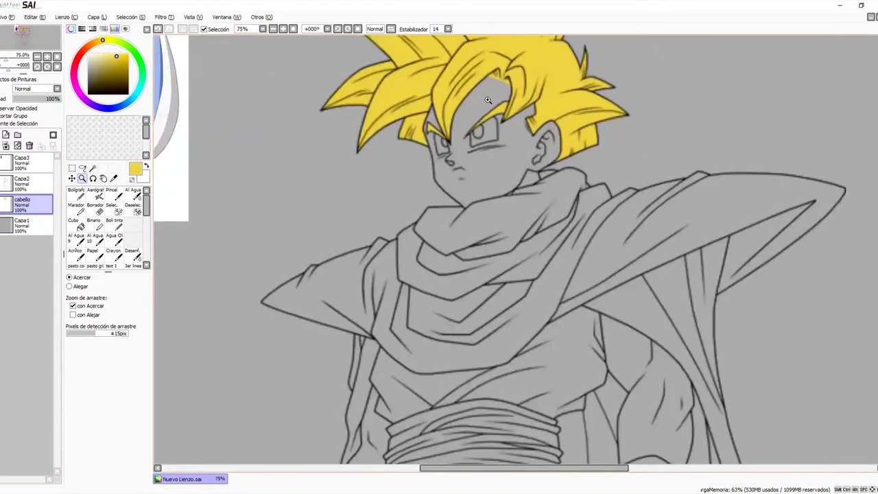
click(488, 100)
alt+click(530, 123)
alt+click(530, 124)
alt+click(530, 123)
alt+click(531, 123)
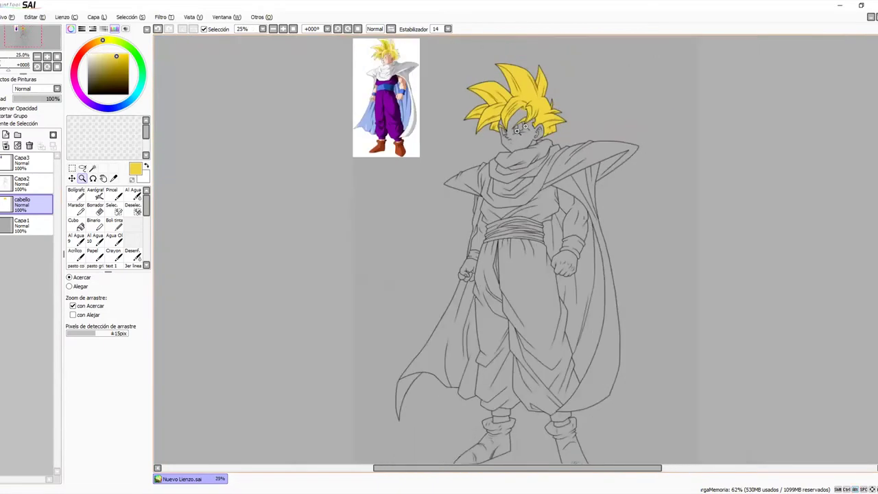
Step: Create a new layer directly above the background layer Capa1 and name it "piel"
click(32, 227)
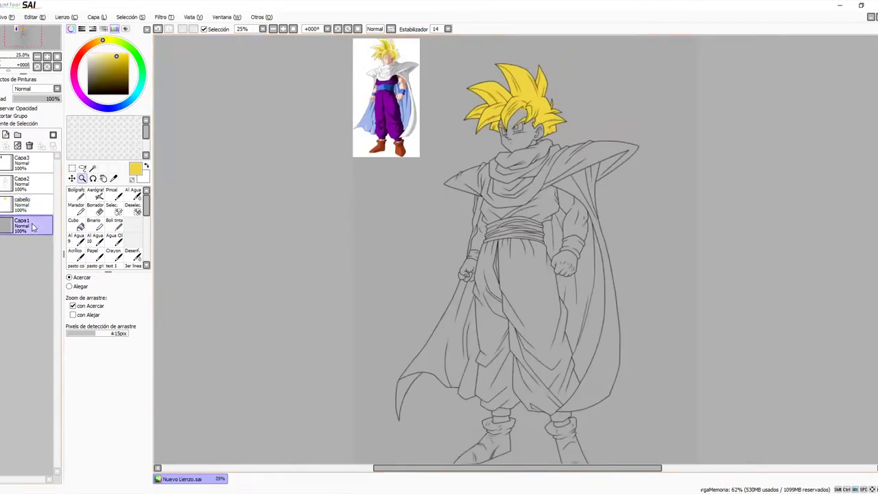
click(1, 135)
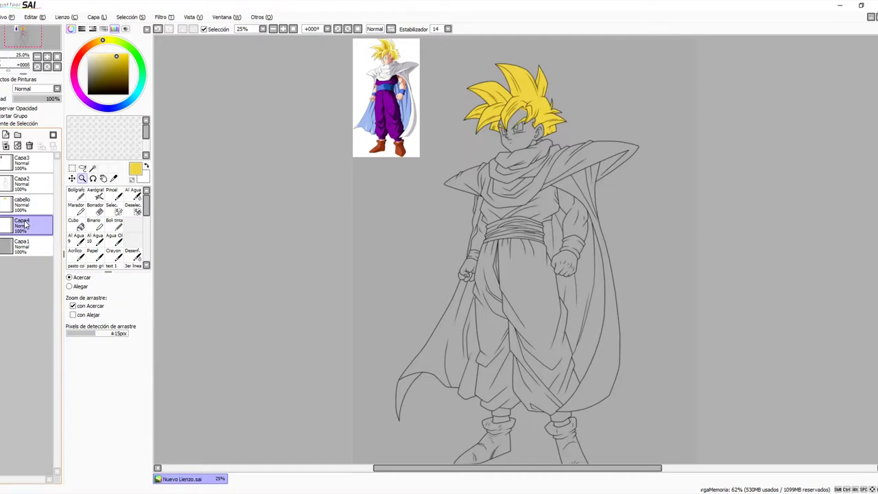
double_click(24, 224)
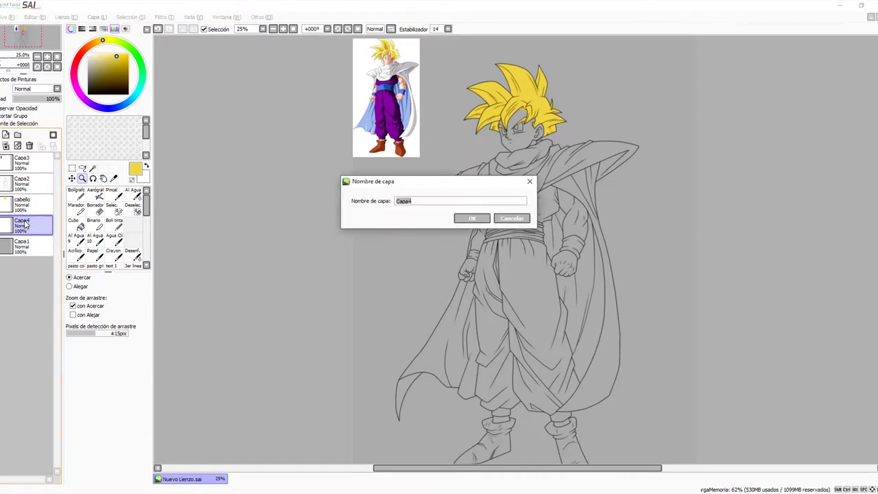
text(piel)
key(Return)
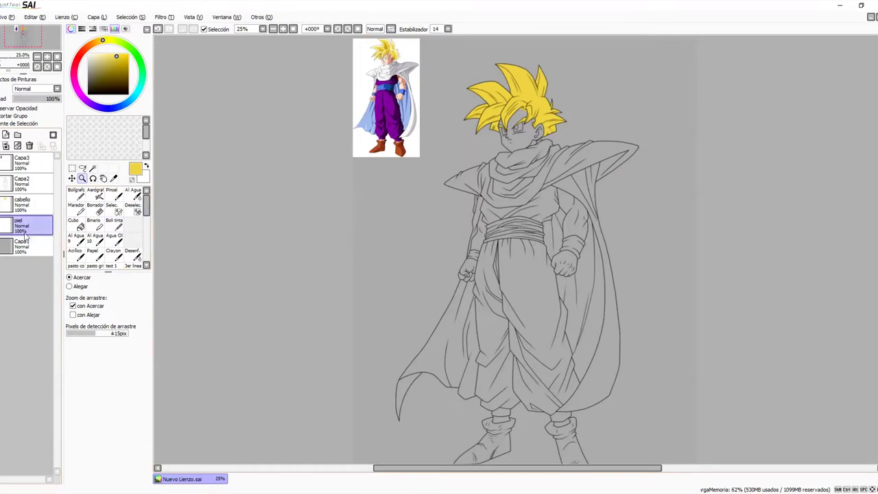
Step: Sample the light skin tone from the lit cheek of the coloured reference image as the painting colour
click(381, 64)
click(382, 63)
click(381, 63)
click(382, 63)
click(382, 63)
click(382, 62)
click(382, 62)
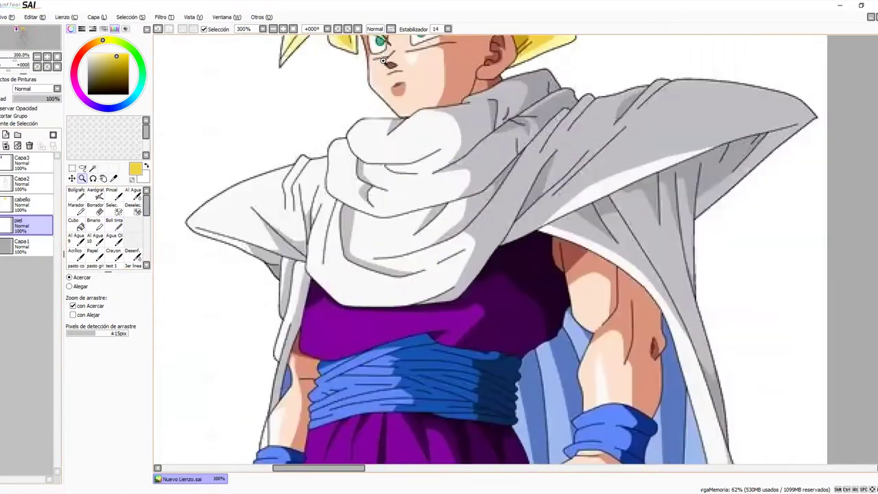
click(382, 62)
drag(422, 102, 427, 97)
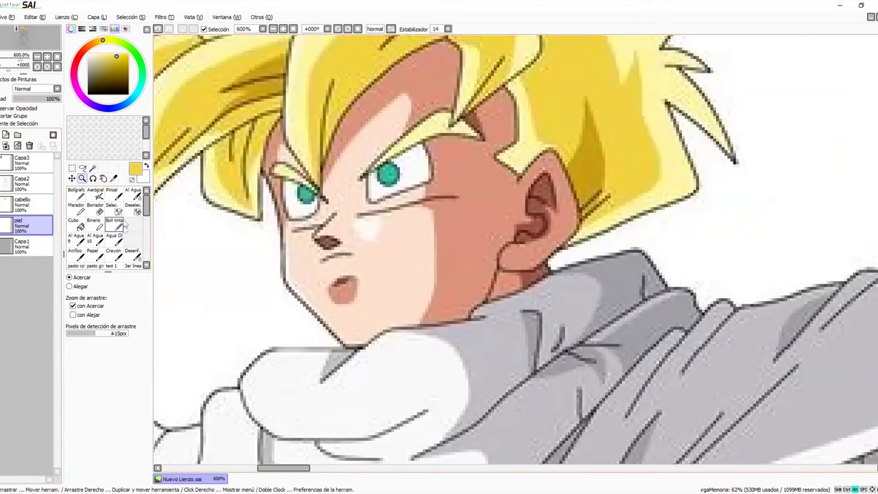
click(114, 178)
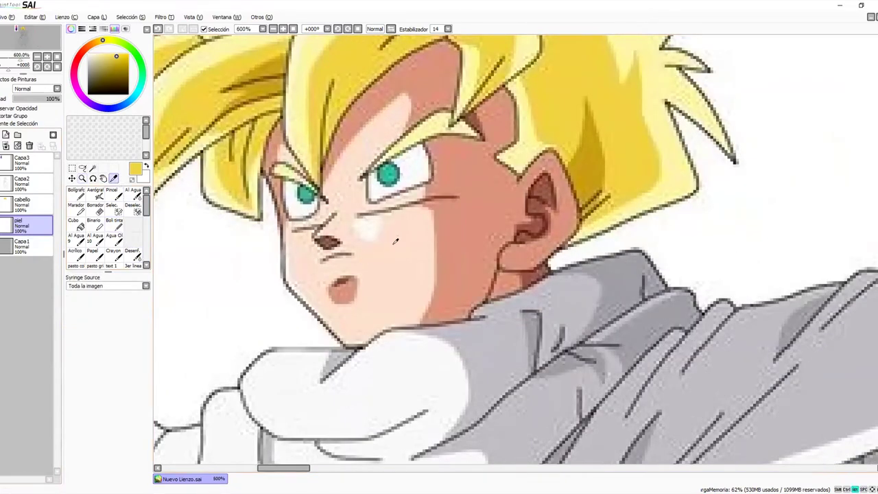
click(405, 244)
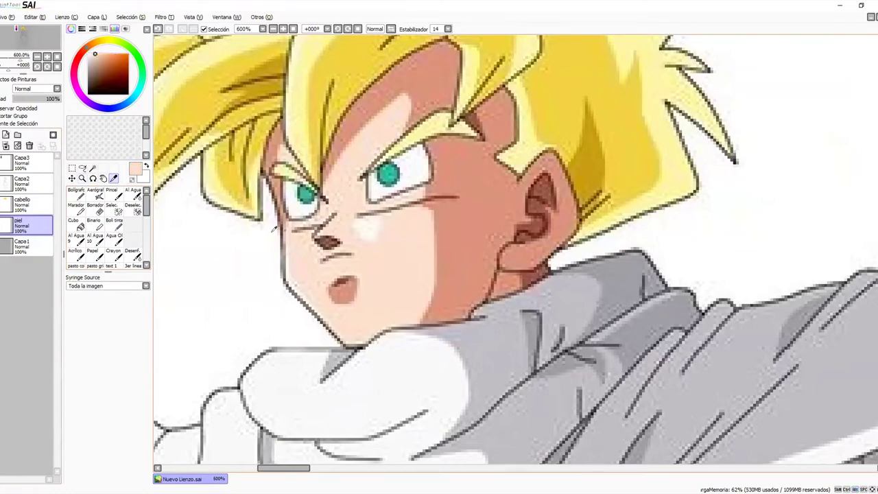
Step: Paint the forehead, nose and area around the near eye in the skin tone with Boli tinta at size 11
click(83, 179)
alt+click(453, 227)
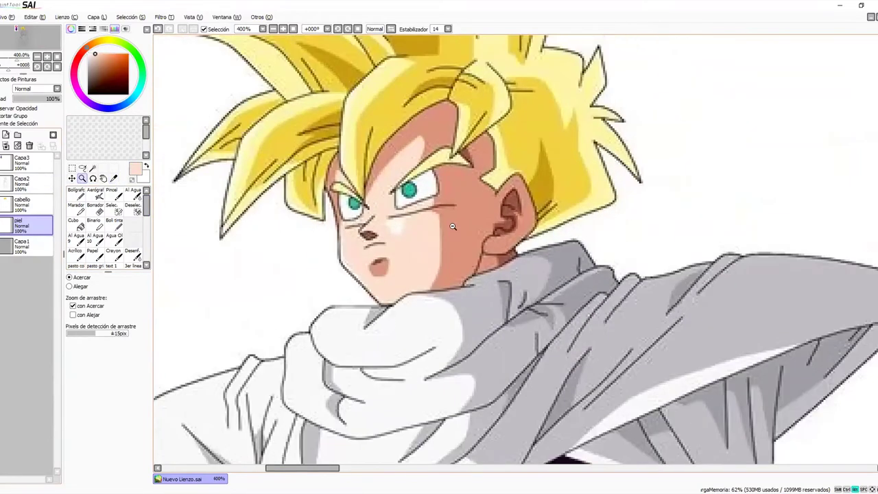
alt+click(453, 227)
alt+click(453, 227)
alt+click(453, 226)
alt+click(453, 226)
alt+click(453, 226)
mouse_move(694, 350)
mouse_down()
mouse_move(489, 226)
mouse_move(420, 202)
mouse_up()
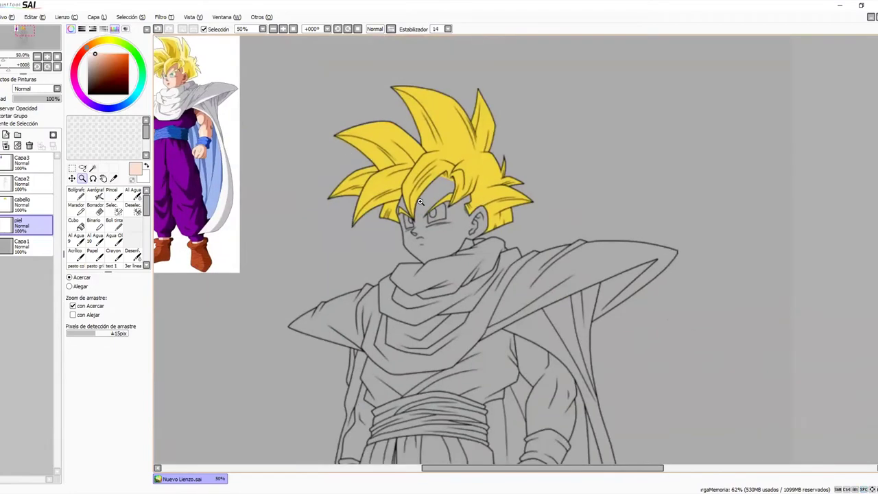
click(421, 202)
click(421, 202)
scroll(421, 202, up, 1)
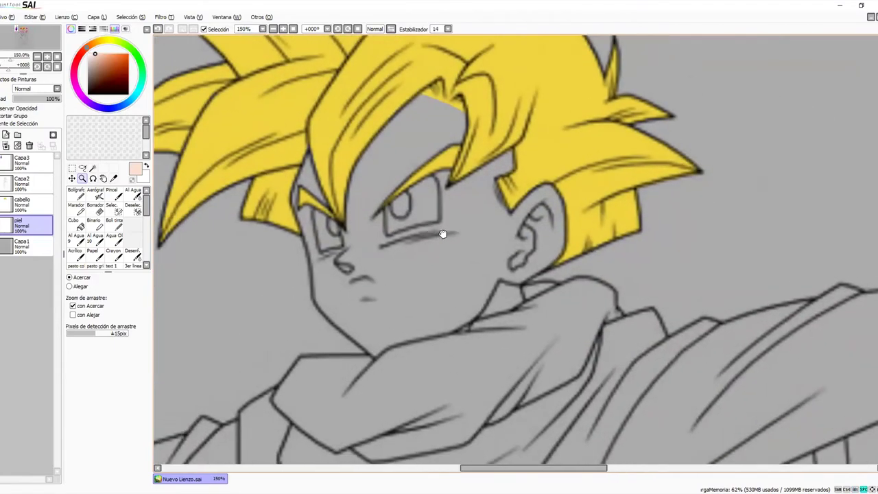
drag(366, 245, 366, 253)
drag(227, 250, 242, 262)
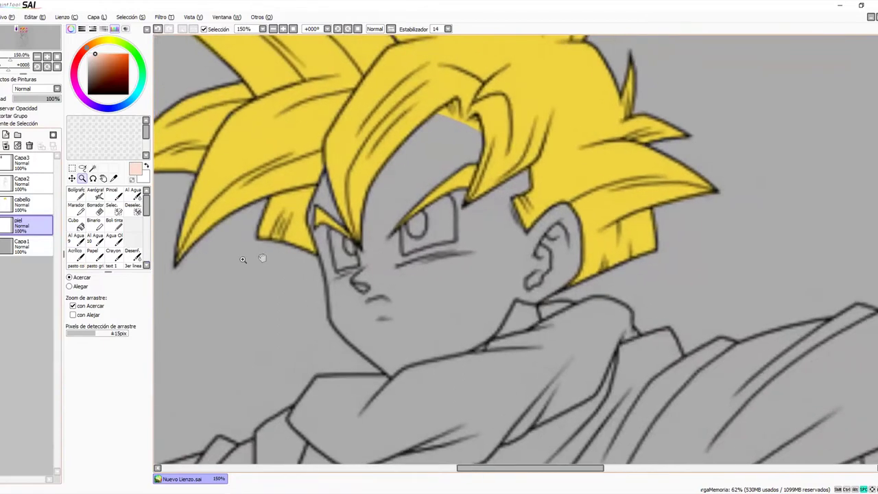
click(115, 225)
drag(405, 169, 409, 176)
mouse_move(408, 175)
mouse_down()
mouse_move(405, 126)
mouse_move(423, 157)
mouse_move(420, 118)
mouse_move(451, 133)
mouse_move(434, 120)
mouse_move(480, 131)
mouse_move(418, 150)
mouse_move(462, 137)
mouse_move(425, 193)
mouse_move(476, 156)
mouse_move(424, 187)
mouse_move(452, 162)
mouse_move(476, 156)
mouse_move(433, 171)
mouse_move(442, 169)
mouse_move(399, 203)
mouse_move(436, 165)
mouse_move(401, 201)
mouse_move(416, 196)
mouse_move(407, 179)
mouse_move(396, 187)
mouse_move(413, 154)
mouse_move(412, 145)
mouse_move(398, 147)
mouse_move(364, 199)
mouse_move(365, 207)
mouse_move(382, 189)
mouse_move(388, 198)
mouse_move(400, 185)
mouse_move(376, 223)
mouse_move(387, 223)
mouse_move(414, 195)
mouse_move(367, 218)
mouse_move(384, 250)
mouse_move(389, 233)
mouse_move(396, 240)
mouse_move(395, 262)
mouse_move(376, 264)
mouse_move(365, 245)
mouse_move(386, 274)
mouse_move(456, 251)
mouse_move(440, 271)
mouse_move(369, 288)
mouse_move(354, 271)
mouse_move(357, 291)
mouse_move(387, 303)
mouse_move(463, 295)
mouse_move(481, 273)
mouse_move(481, 247)
mouse_move(461, 248)
mouse_move(465, 205)
mouse_up()
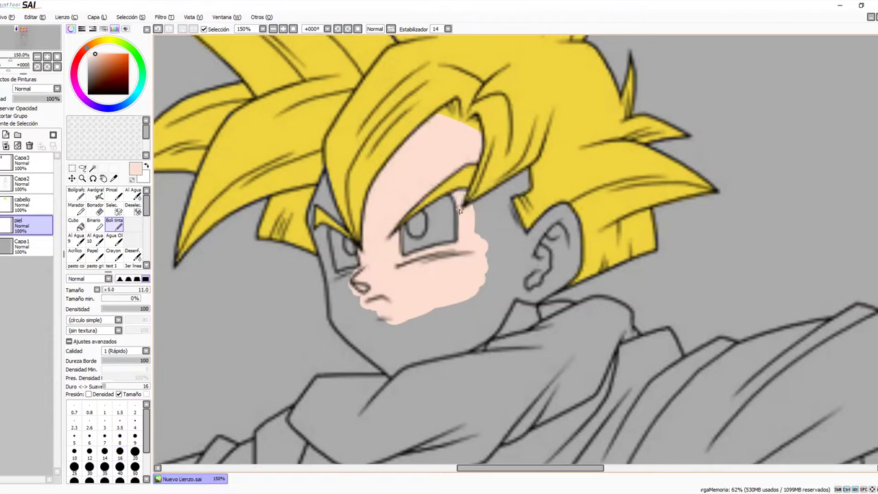
Step: Paint the temple, side of the face and ear at size 25, hiding and reshowing the cabello layer to check the coverage
key(bracketright)
key(bracketright)
key(bracketright)
key(bracketright)
key(bracketright)
mouse_move(476, 210)
mouse_down()
mouse_move(520, 175)
mouse_move(522, 191)
mouse_move(519, 178)
mouse_move(487, 240)
mouse_move(504, 236)
mouse_move(500, 254)
mouse_move(514, 242)
mouse_move(475, 298)
mouse_move(557, 211)
mouse_move(574, 226)
mouse_move(568, 254)
mouse_move(544, 252)
mouse_move(563, 212)
mouse_move(524, 268)
mouse_move(534, 274)
mouse_move(582, 247)
mouse_move(548, 284)
mouse_move(509, 284)
mouse_move(529, 274)
mouse_move(502, 290)
mouse_up()
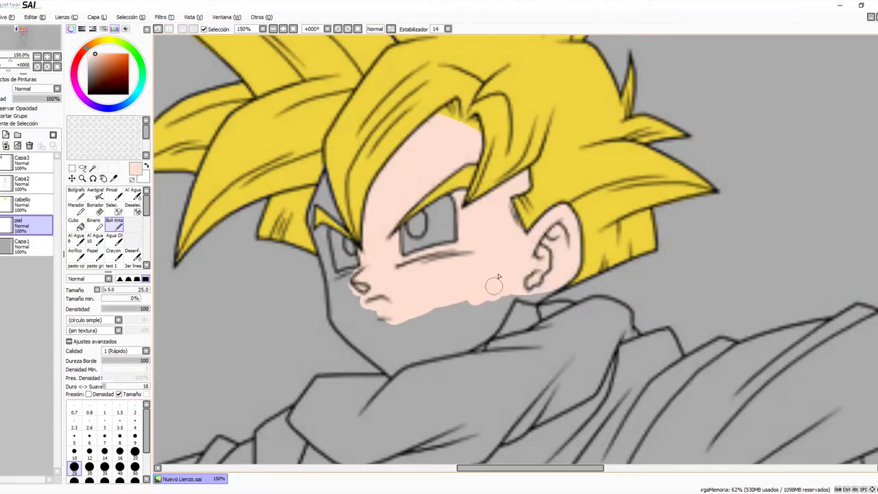
click(2, 204)
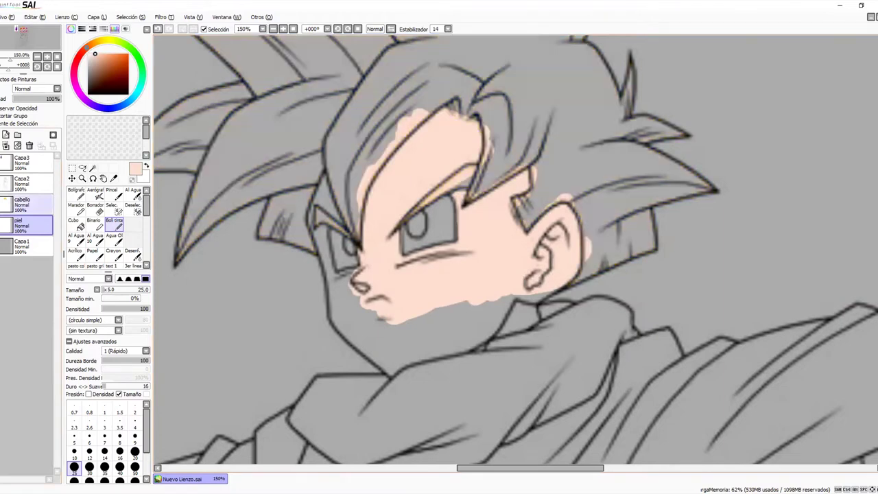
click(2, 205)
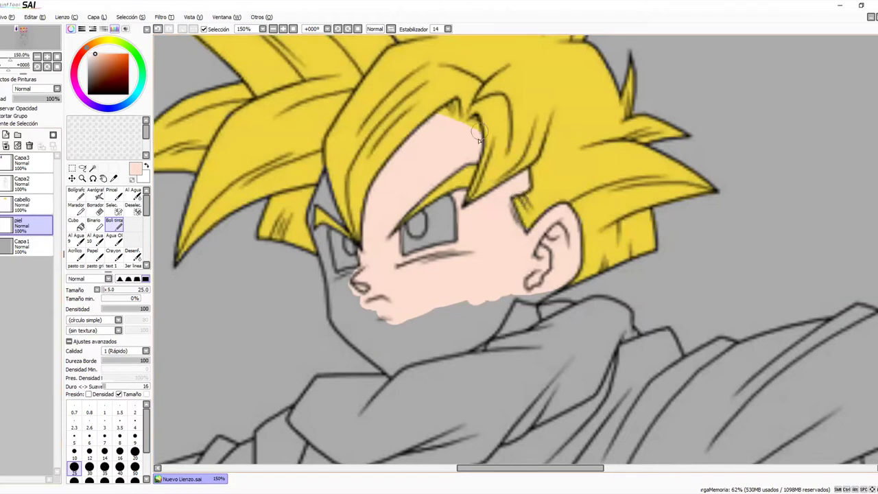
Step: Fill the mouth area, jaw, chin and exposed neck with the skin tone down to the scarf at size 25
mouse_move(352, 299)
mouse_down()
mouse_move(387, 319)
mouse_move(437, 315)
mouse_move(467, 299)
mouse_move(440, 318)
mouse_move(459, 315)
mouse_move(435, 331)
mouse_move(461, 323)
mouse_move(414, 342)
mouse_move(454, 331)
mouse_move(419, 344)
mouse_move(452, 341)
mouse_move(425, 350)
mouse_move(442, 347)
mouse_move(431, 353)
mouse_move(466, 341)
mouse_move(488, 304)
mouse_move(461, 332)
mouse_move(492, 314)
mouse_move(480, 335)
mouse_move(509, 290)
mouse_up()
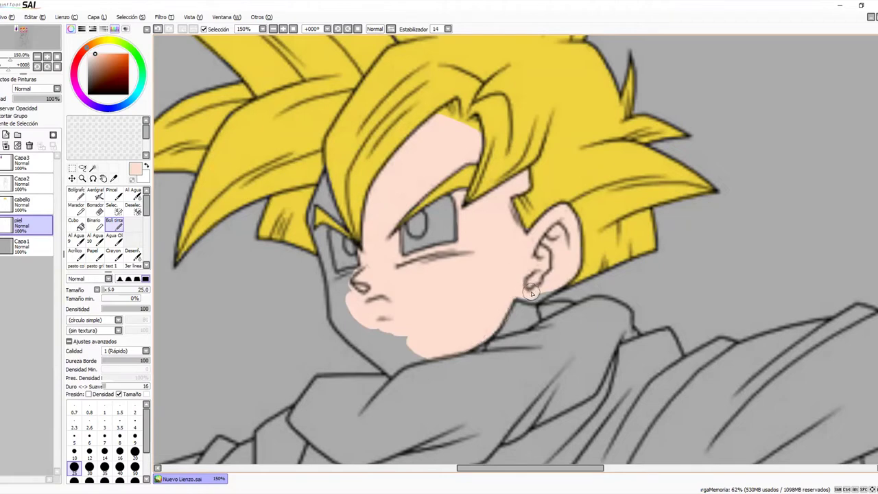
mouse_move(526, 294)
mouse_down()
mouse_move(509, 325)
mouse_move(500, 328)
mouse_move(513, 312)
mouse_move(484, 330)
mouse_move(527, 320)
mouse_move(503, 325)
mouse_move(528, 318)
mouse_move(547, 286)
mouse_move(489, 330)
mouse_move(521, 317)
mouse_move(499, 326)
mouse_up()
mouse_move(370, 314)
mouse_down()
mouse_move(419, 345)
mouse_move(405, 351)
mouse_move(424, 351)
mouse_move(391, 367)
mouse_move(366, 331)
mouse_move(357, 326)
mouse_move(381, 358)
mouse_move(356, 341)
mouse_move(388, 364)
mouse_move(349, 336)
mouse_move(336, 299)
mouse_move(347, 310)
mouse_move(340, 293)
mouse_move(364, 282)
mouse_move(336, 285)
mouse_move(355, 280)
mouse_move(334, 290)
mouse_up()
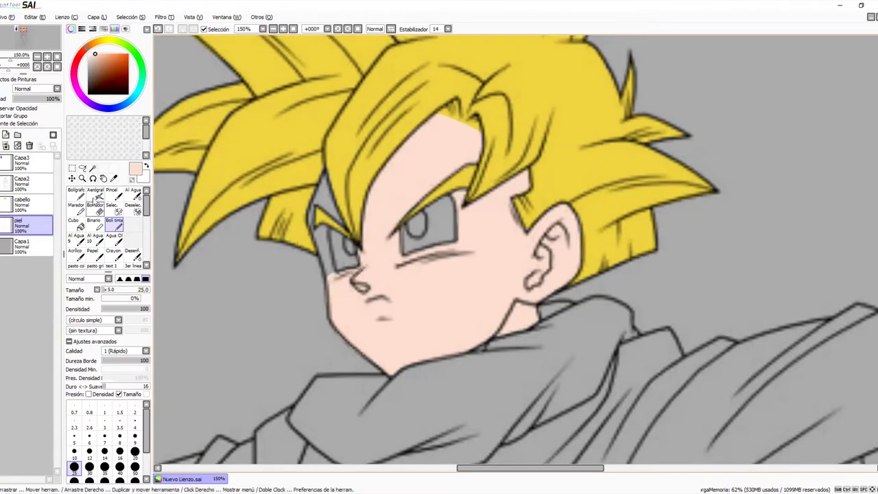
Step: Paint the skin strip beside the far eye at size 12 and the gaps around the far eyebrow at size 8
click(82, 177)
click(346, 227)
click(346, 227)
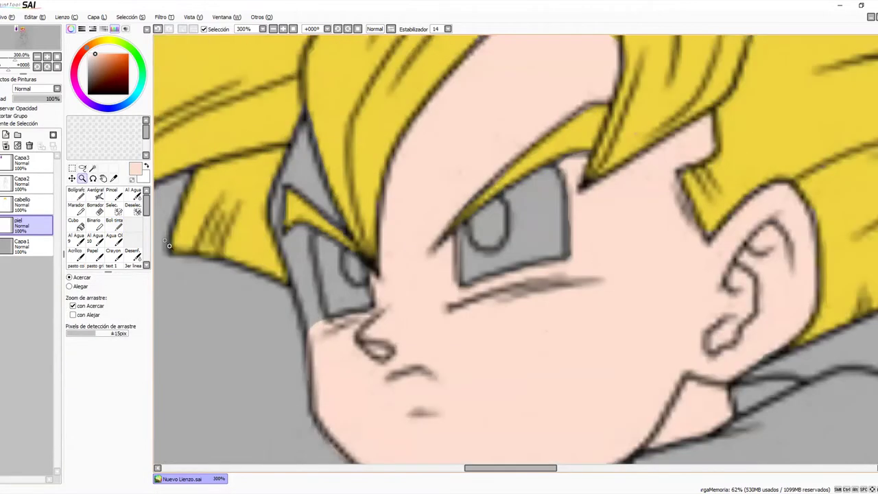
click(114, 219)
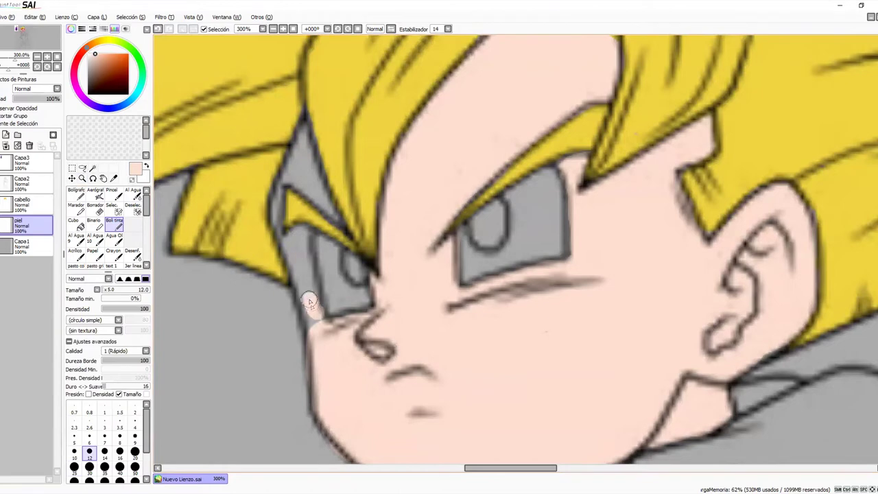
mouse_move(306, 291)
mouse_down()
mouse_move(292, 252)
mouse_move(306, 290)
mouse_move(301, 253)
mouse_move(323, 332)
mouse_up()
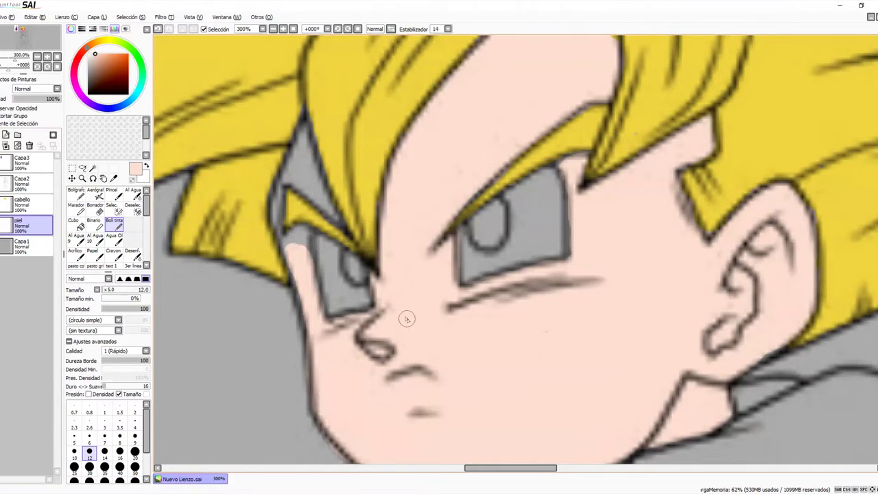
mouse_move(302, 233)
mouse_down()
mouse_move(303, 251)
mouse_move(288, 232)
mouse_up()
key(bracketleft)
key(bracketleft)
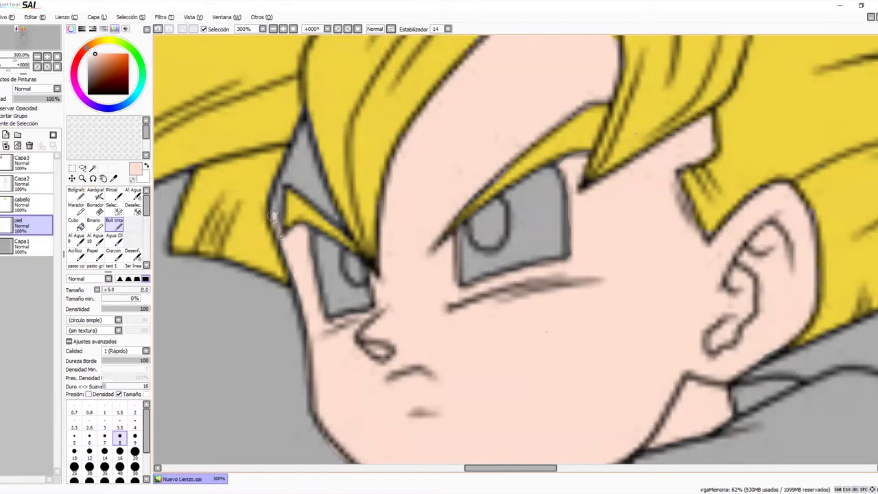
mouse_move(278, 219)
mouse_down()
mouse_move(284, 187)
mouse_move(275, 218)
mouse_move(305, 132)
mouse_move(330, 199)
mouse_move(318, 197)
mouse_move(310, 177)
mouse_move(296, 187)
mouse_move(324, 201)
mouse_move(348, 234)
mouse_move(317, 194)
mouse_up()
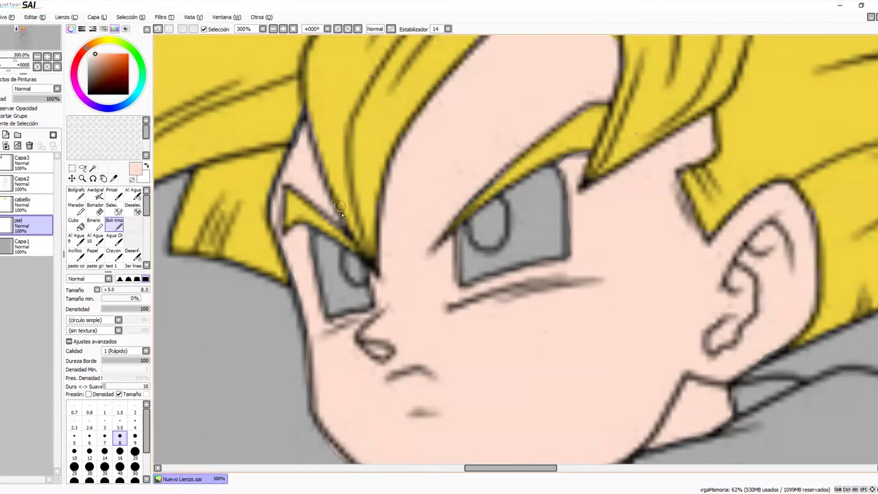
Step: Examine the arms and hands in the coloured reference image and compare them with the uncoloured arms of the drawing
click(82, 179)
alt+click(461, 223)
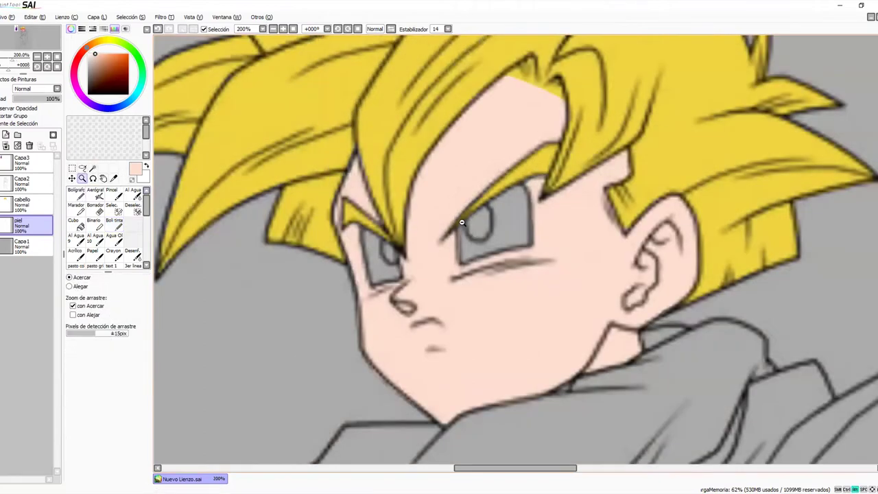
alt+click(461, 223)
alt+click(461, 224)
alt+click(461, 224)
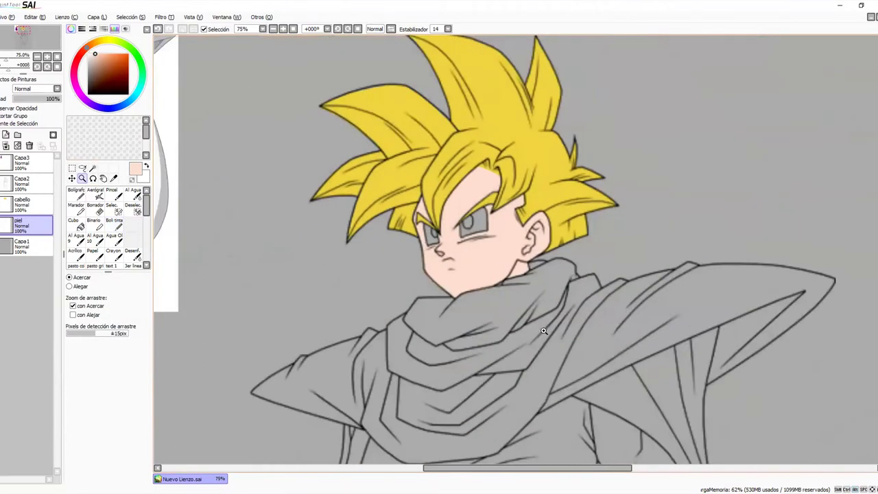
drag(544, 331, 490, 190)
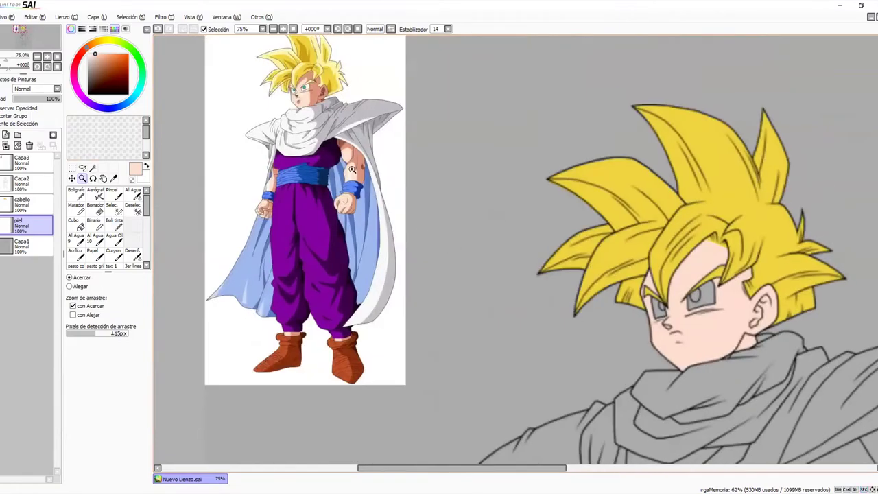
scroll(352, 169, up, 4)
scroll(455, 243, down, 5)
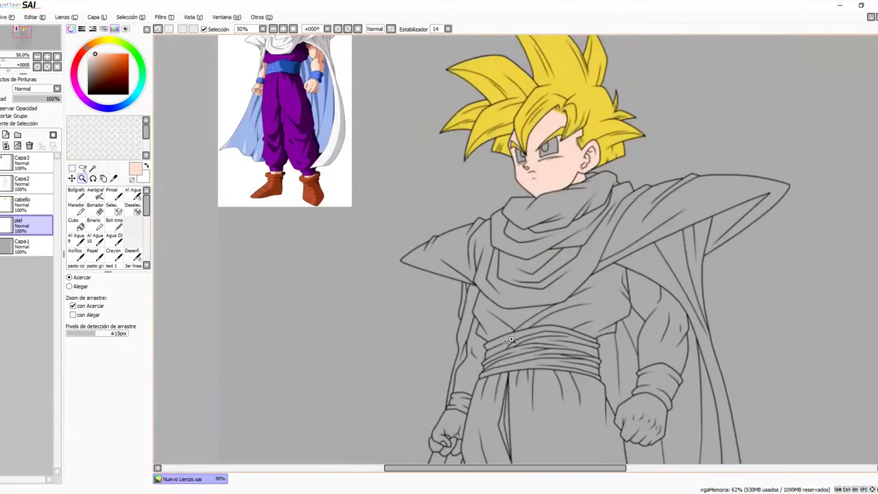
scroll(507, 340, up, 3)
scroll(405, 250, down, 3)
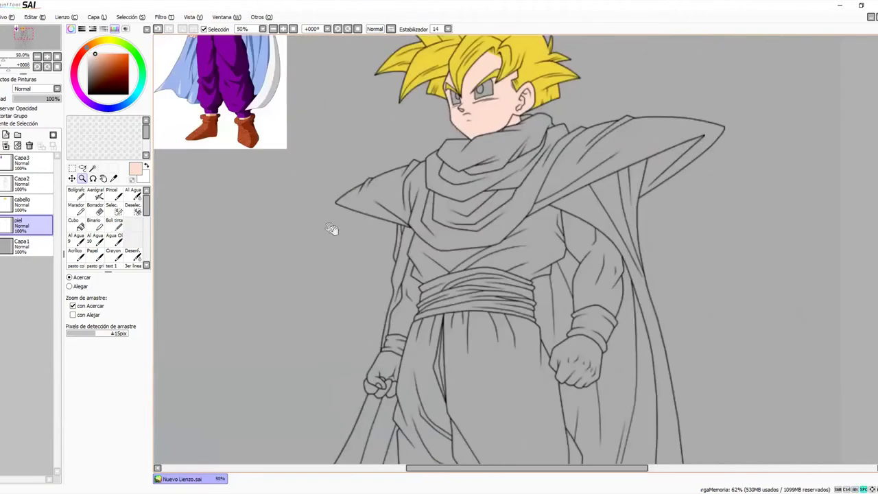
drag(331, 229, 382, 250)
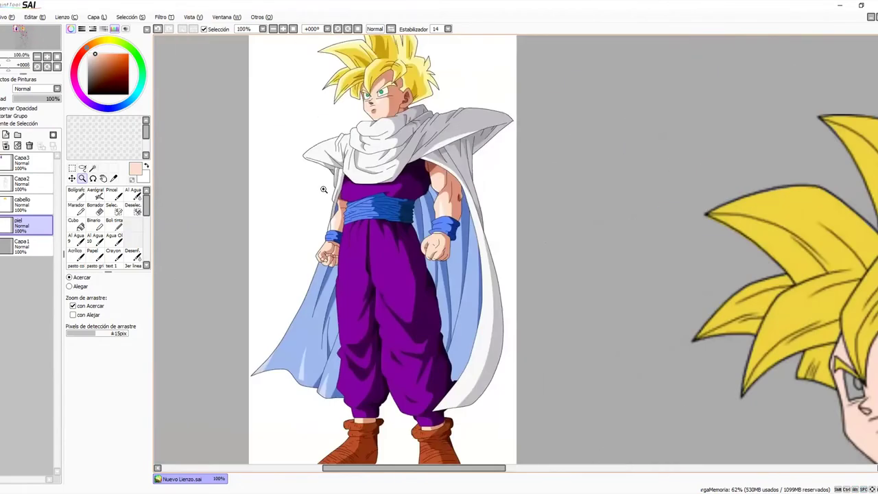
scroll(345, 214, up, 3)
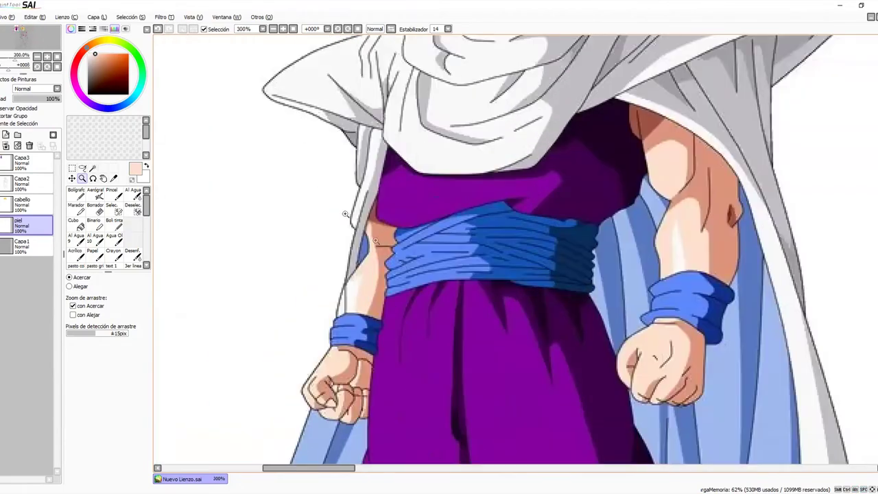
scroll(345, 214, down, 3)
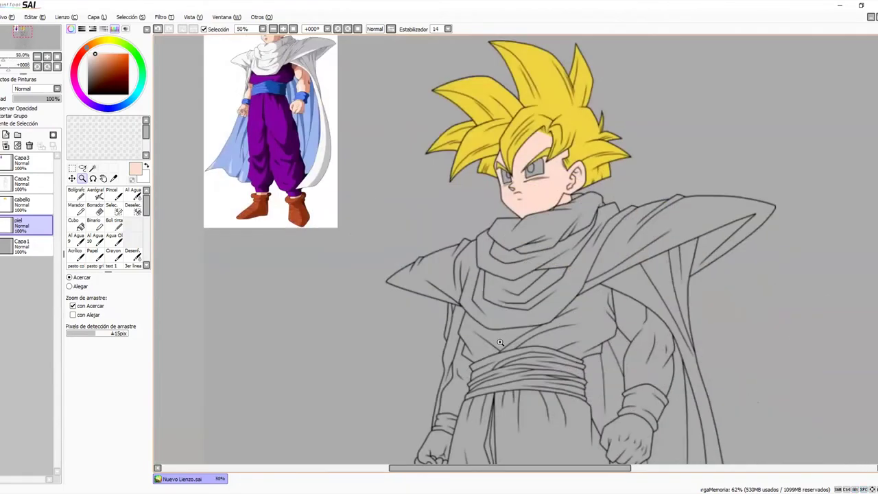
Step: Outline the upper edge of the character's right forearm down to the waist sash in skin tone at size 11, erasing the overlap
scroll(501, 343, up, 2)
drag(500, 342, 463, 202)
scroll(445, 262, up, 2)
drag(445, 263, 430, 321)
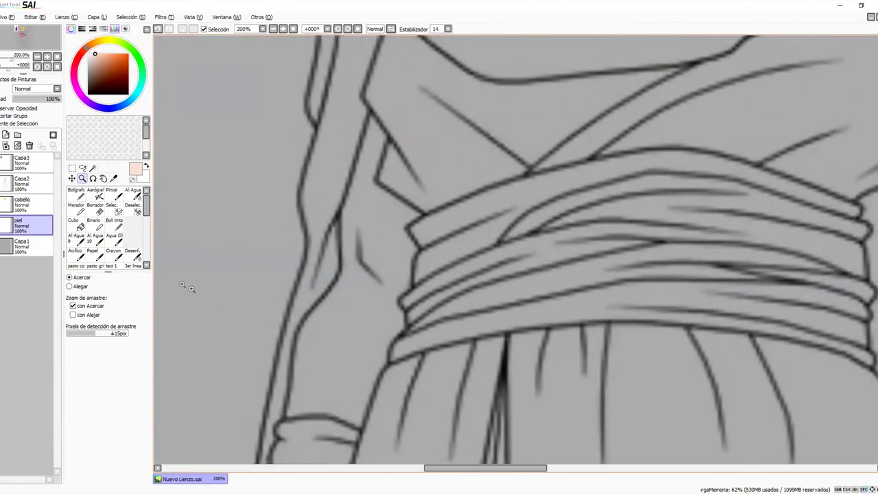
click(114, 223)
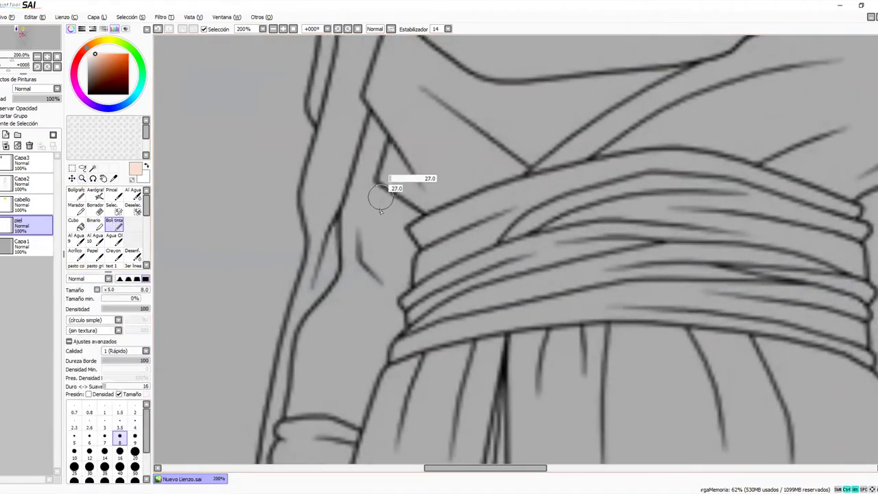
drag(372, 142, 355, 181)
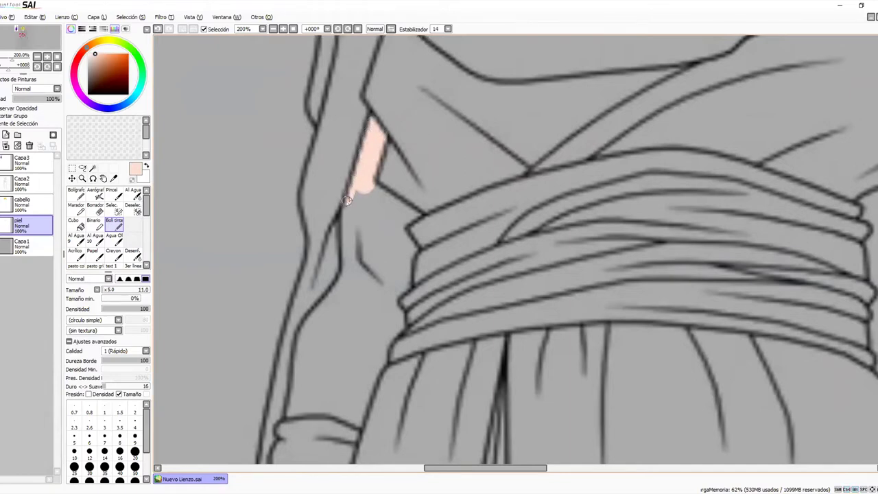
mouse_move(370, 200)
mouse_down()
mouse_move(383, 192)
mouse_move(377, 197)
mouse_up()
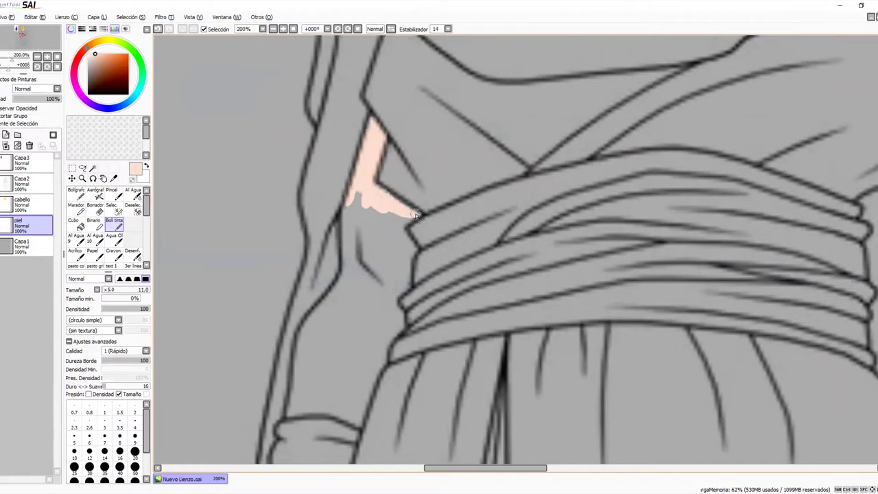
drag(397, 215, 422, 224)
key(e)
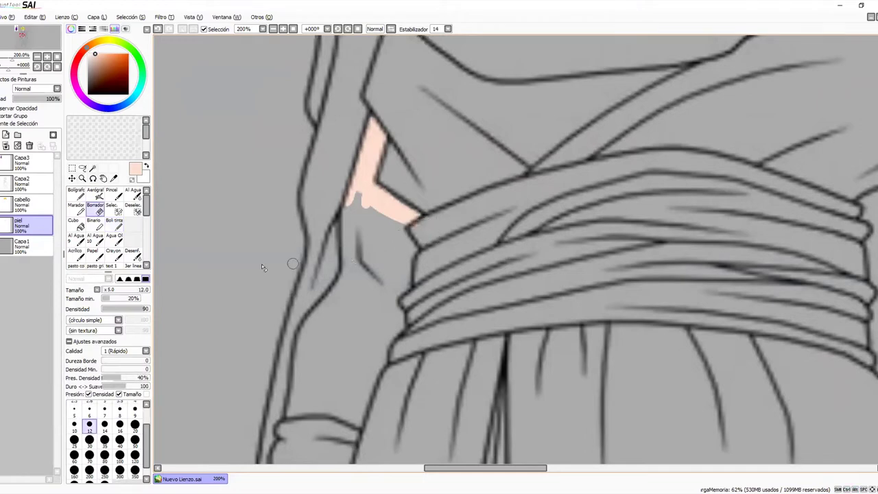
Step: Outline the rest of the right forearm between sash and wristband in skin tone at size 11, and bucket-fill the enclosed area
click(114, 221)
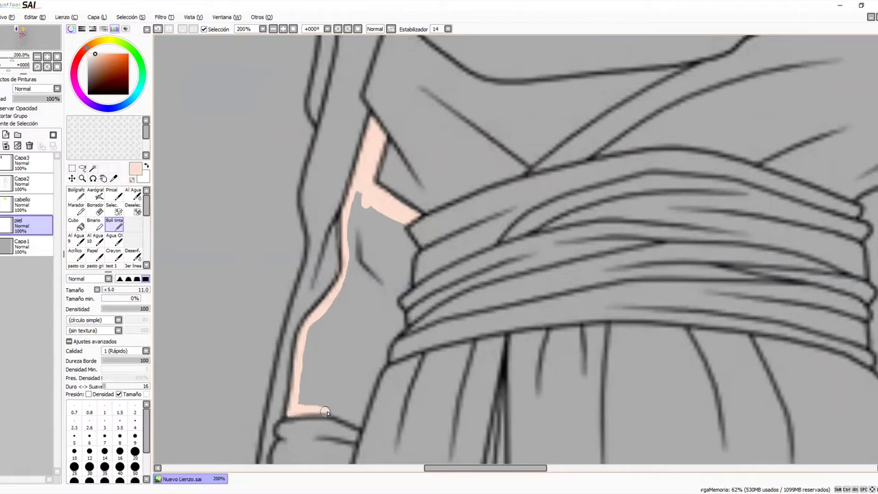
drag(363, 391, 362, 410)
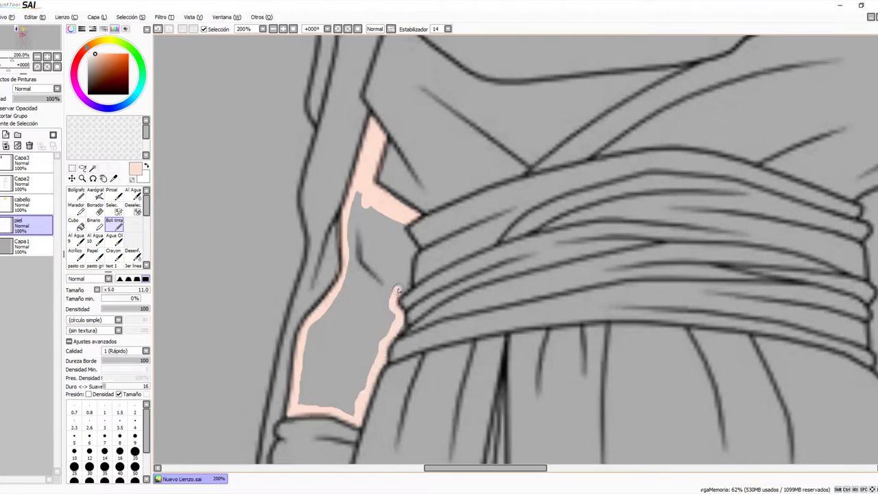
drag(407, 267, 410, 217)
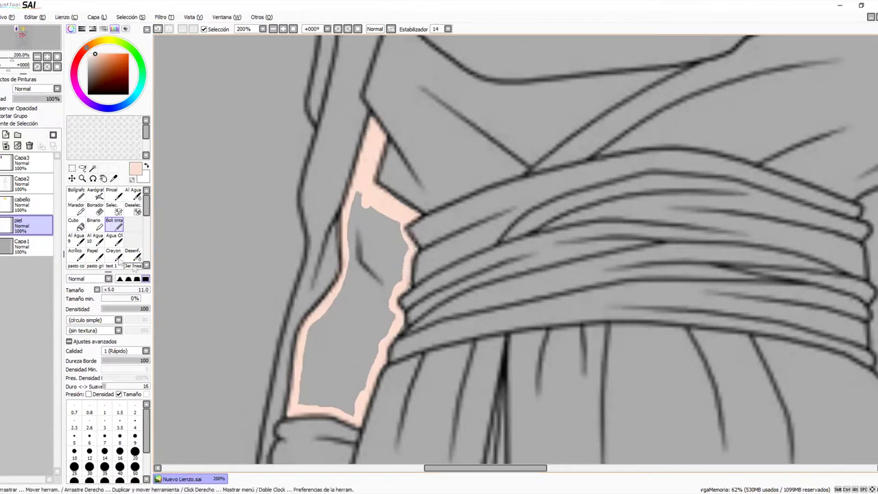
click(74, 223)
click(377, 263)
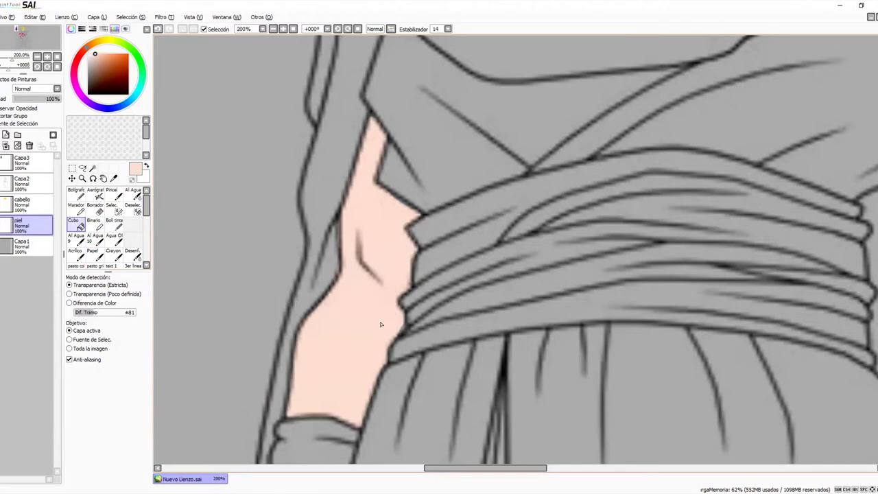
Step: Outline the character's right fist and its fingers below the wristband in skin tone at size 11, and fill the hand with the bucket
click(113, 223)
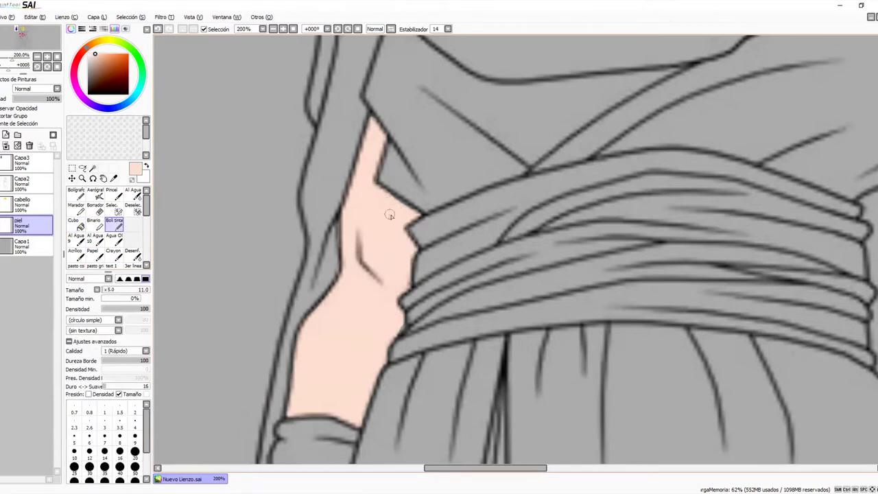
drag(357, 301, 345, 215)
scroll(345, 214, down, 8)
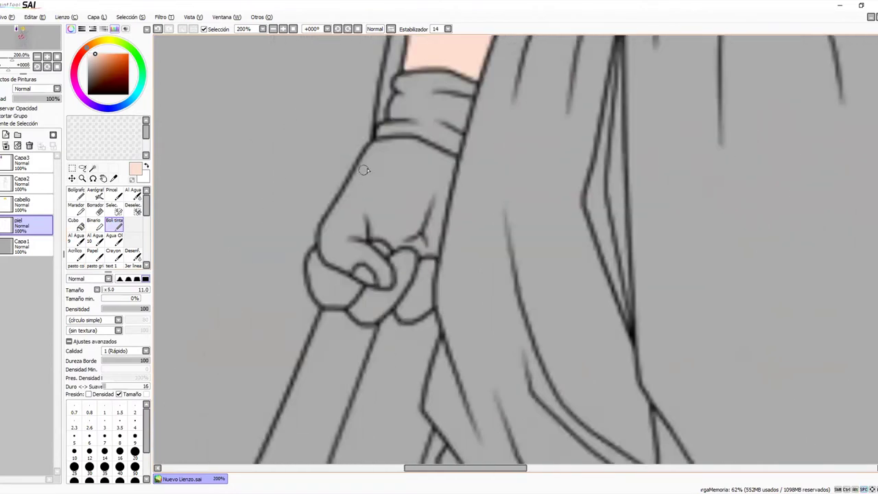
mouse_move(323, 206)
mouse_down()
mouse_move(367, 202)
mouse_move(404, 222)
mouse_move(387, 213)
mouse_move(404, 220)
mouse_move(396, 215)
mouse_move(402, 235)
mouse_move(381, 208)
mouse_up()
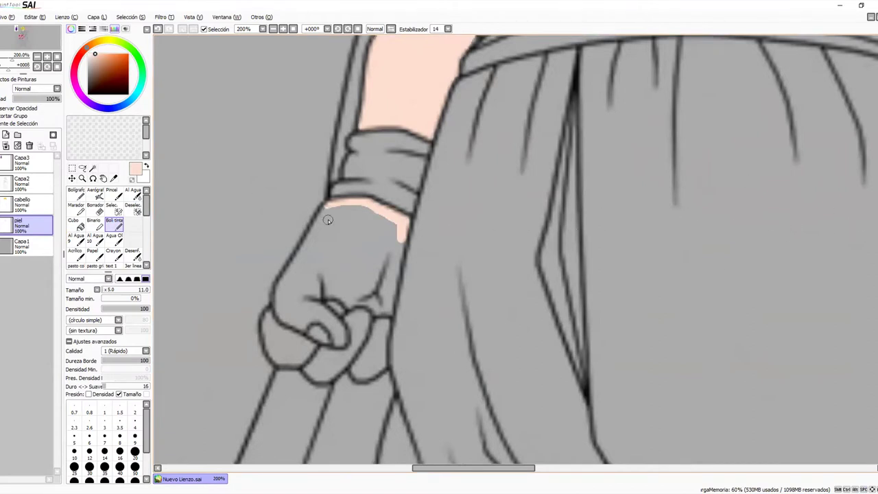
mouse_move(326, 212)
mouse_down()
mouse_move(276, 310)
mouse_move(345, 344)
mouse_move(332, 313)
mouse_move(312, 299)
mouse_move(270, 314)
mouse_move(267, 327)
mouse_move(276, 360)
mouse_move(275, 315)
mouse_move(275, 356)
mouse_move(315, 377)
mouse_move(348, 367)
mouse_move(361, 379)
mouse_move(381, 371)
mouse_move(403, 226)
mouse_up()
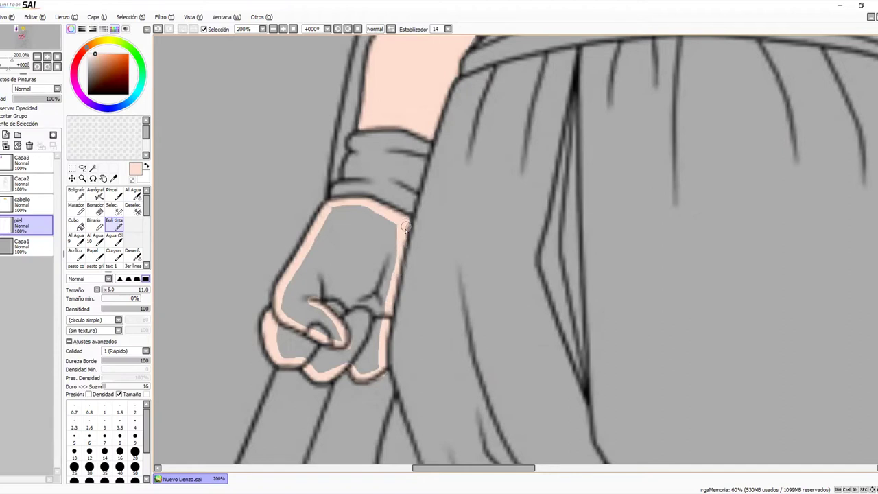
click(77, 225)
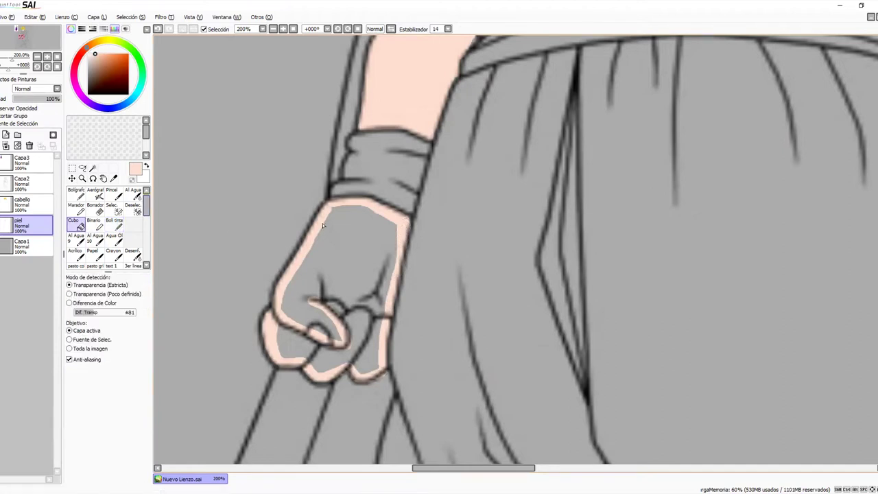
click(367, 234)
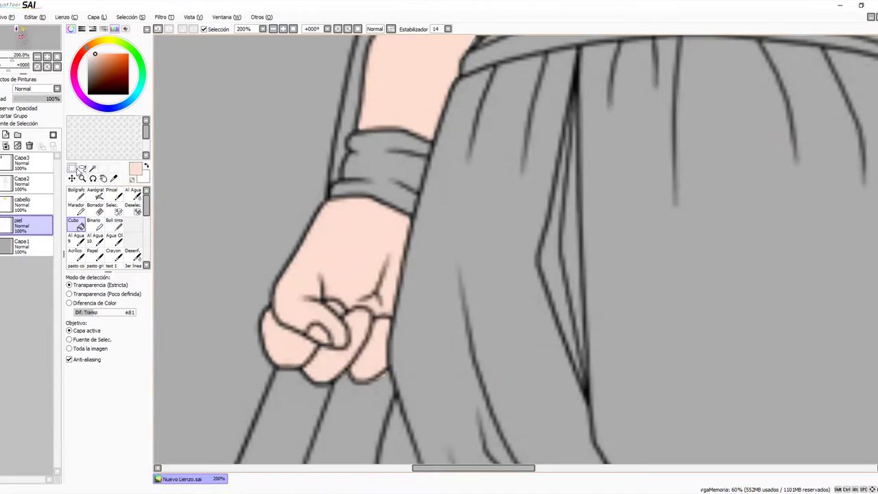
Step: Outline the outer edge of the character's left arm from the shoulder to the elbow crease in skin tone at size 11
click(81, 178)
alt+click(472, 228)
alt+click(472, 227)
alt+click(472, 226)
alt+click(472, 227)
alt+click(472, 226)
alt+click(472, 227)
drag(512, 208, 416, 290)
click(470, 272)
scroll(443, 250, up, 3)
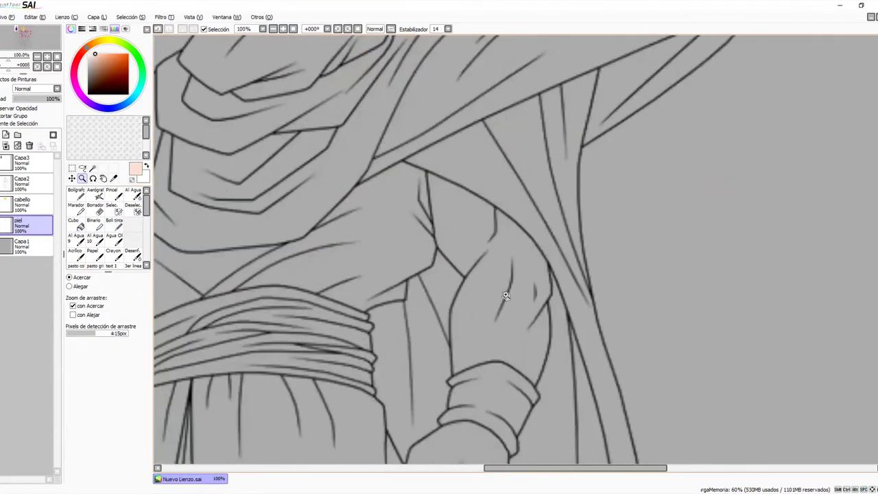
click(494, 235)
click(495, 235)
alt+click(530, 291)
mouse_move(537, 319)
mouse_down()
mouse_move(516, 249)
mouse_move(540, 235)
mouse_up()
click(114, 223)
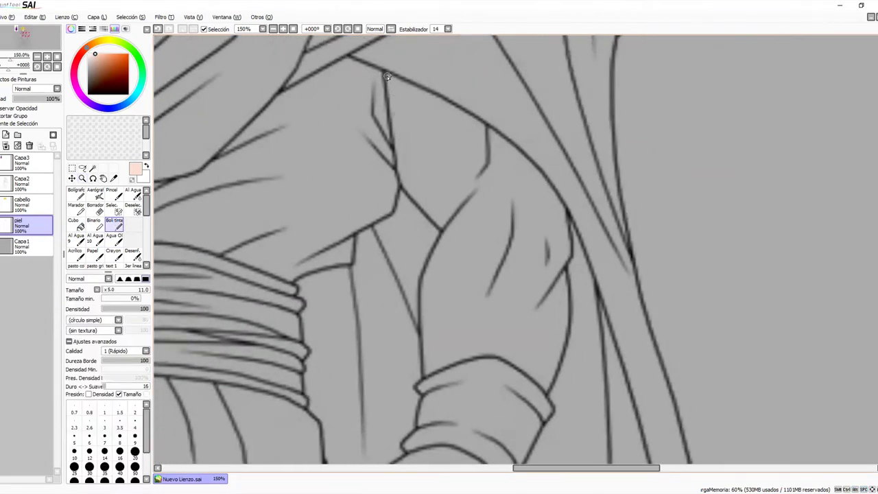
drag(418, 91, 538, 173)
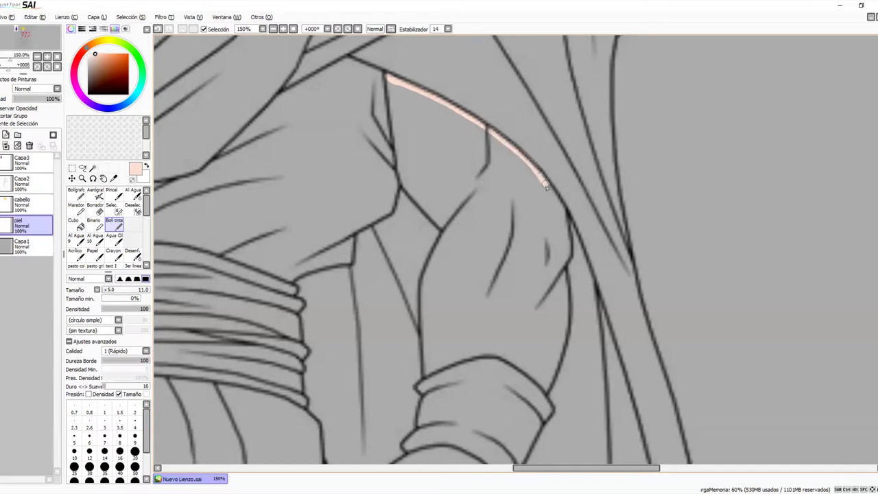
drag(563, 239, 541, 302)
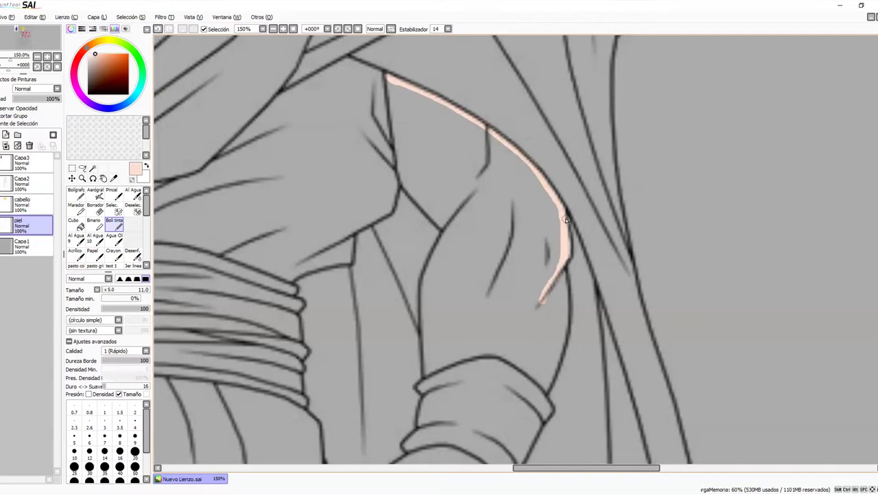
Step: Trace the inner contour of the bare upper arm in pale skin tone on the piel layer and bucket-fill the enclosed area
drag(388, 79, 396, 108)
drag(390, 82, 396, 129)
drag(397, 161, 401, 180)
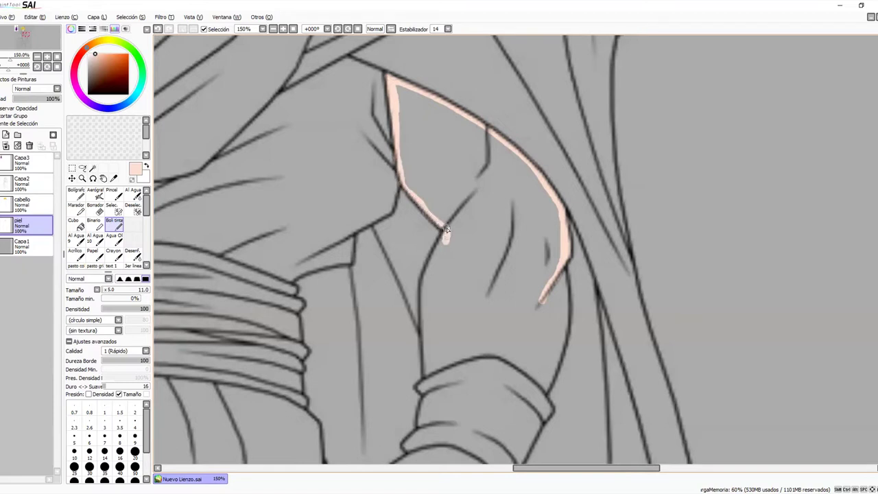
drag(445, 236, 437, 249)
drag(422, 291, 424, 353)
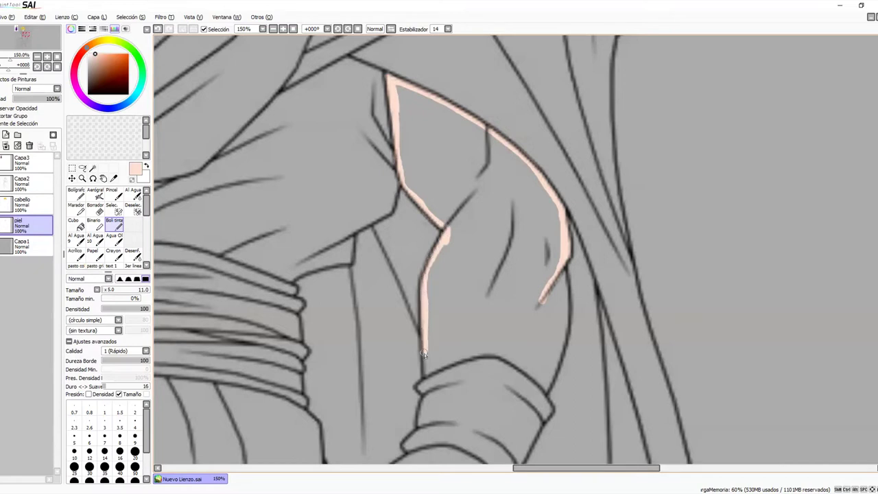
drag(452, 361, 523, 370)
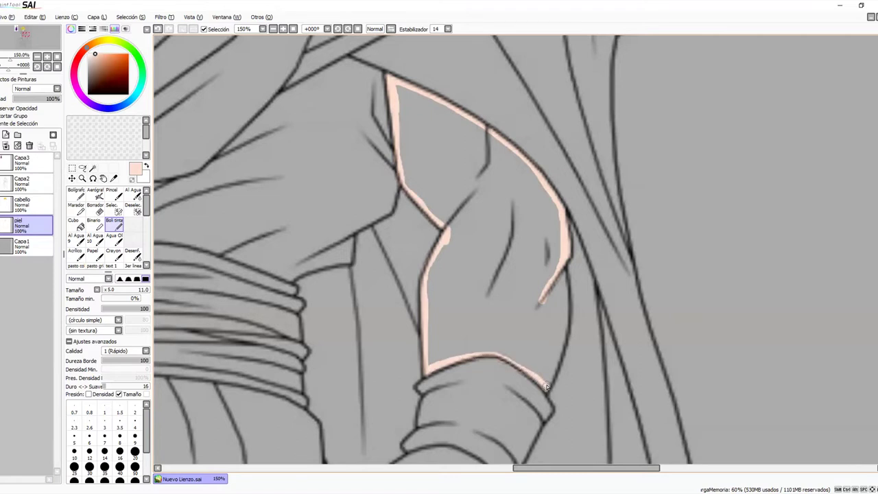
drag(552, 375, 557, 361)
mouse_move(564, 287)
mouse_down()
mouse_move(560, 266)
mouse_move(548, 357)
mouse_move(553, 324)
mouse_move(558, 348)
mouse_move(543, 382)
mouse_move(561, 332)
mouse_up()
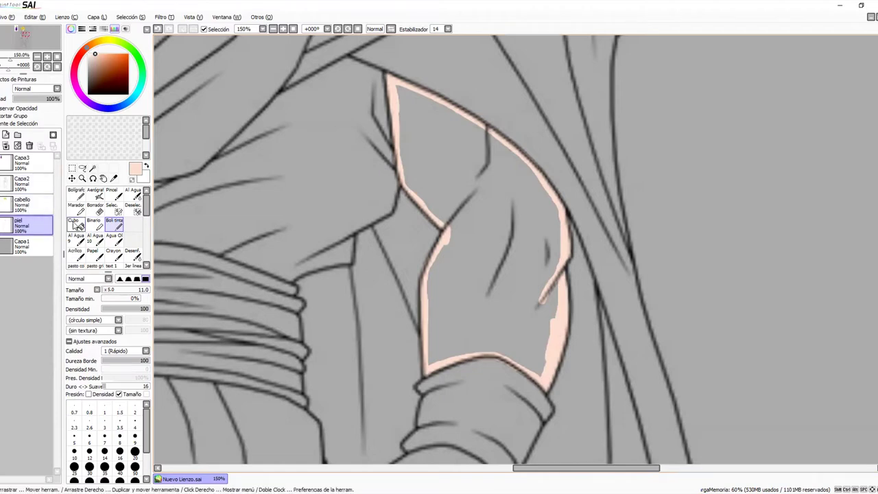
click(75, 224)
click(459, 253)
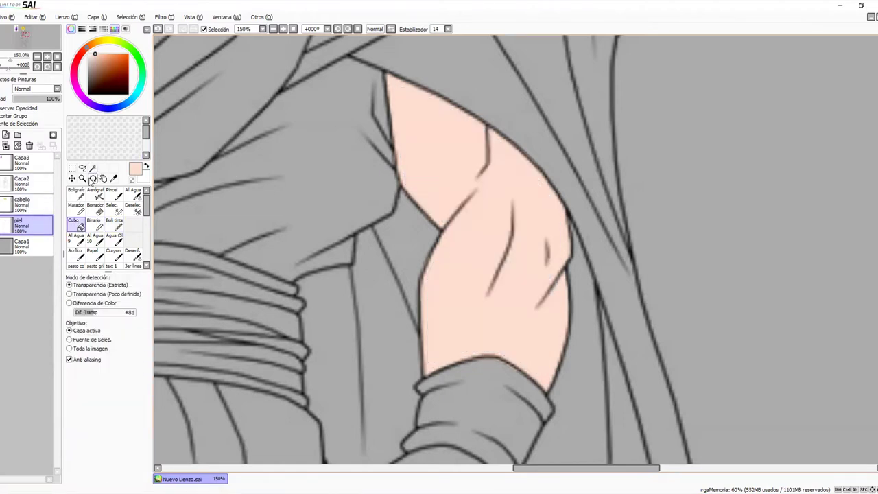
Step: Trace the inner contour of the clenched fist below that arm's wristband with the pale skin tone
click(72, 178)
click(82, 178)
alt+click(478, 241)
alt+click(477, 240)
alt+click(477, 241)
alt+click(477, 241)
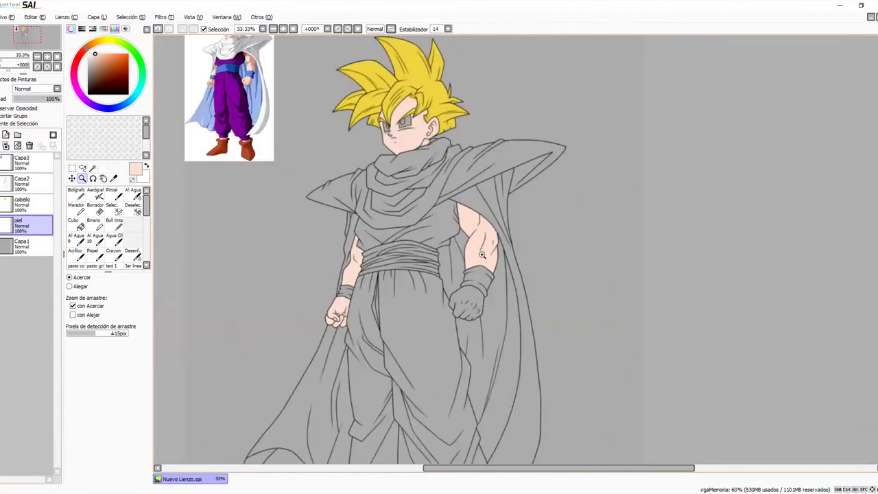
click(487, 299)
click(487, 299)
click(488, 298)
click(488, 298)
click(450, 297)
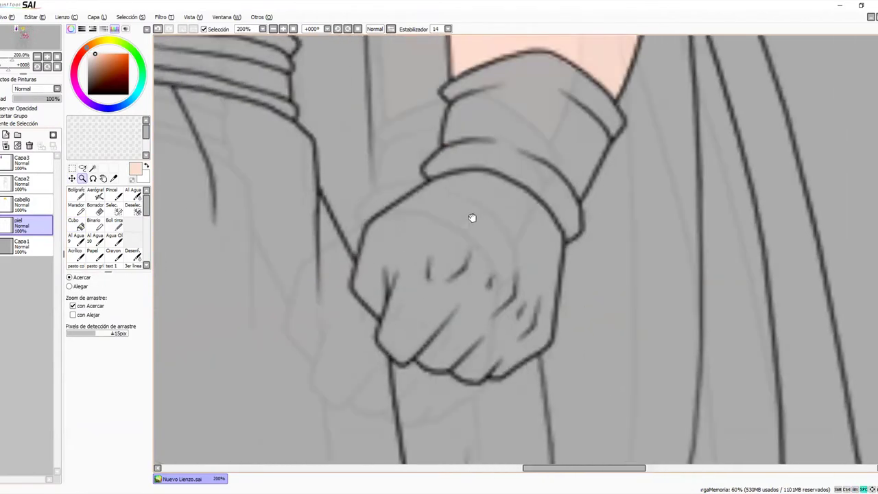
click(114, 223)
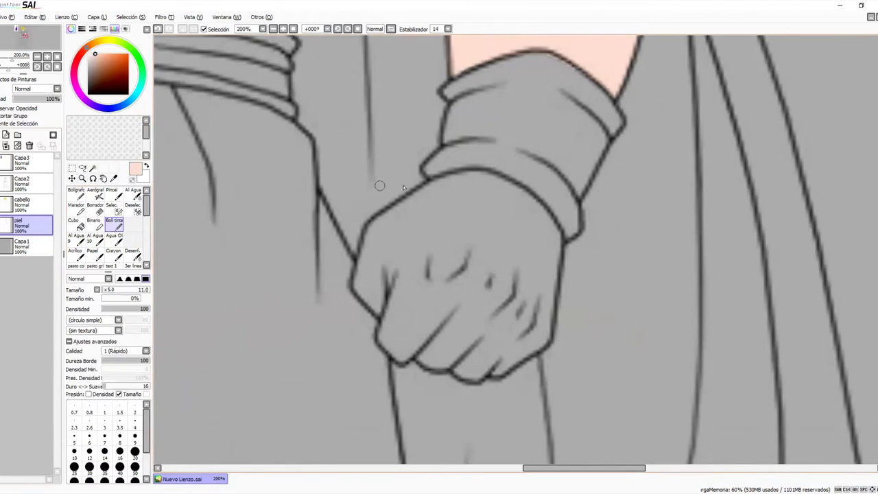
mouse_move(448, 182)
mouse_down()
mouse_move(370, 225)
mouse_move(358, 284)
mouse_move(379, 313)
mouse_up()
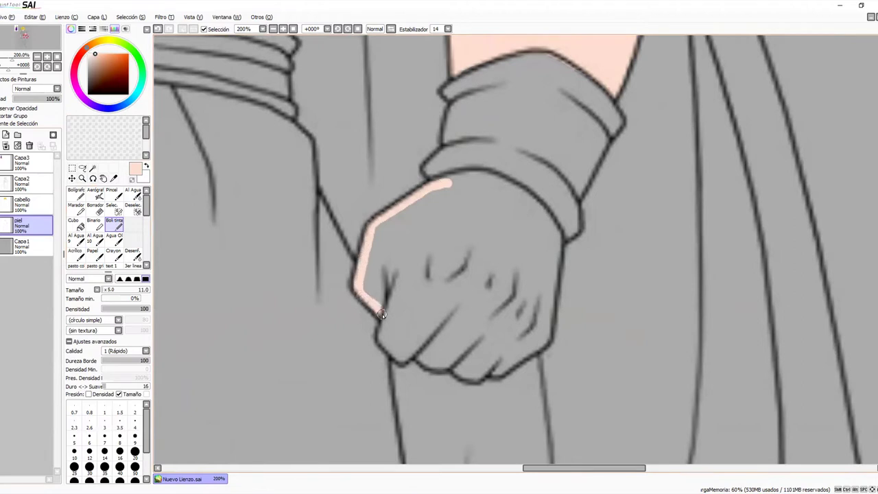
mouse_move(381, 323)
mouse_down()
mouse_move(394, 355)
mouse_move(482, 371)
mouse_move(474, 376)
mouse_move(521, 359)
mouse_move(546, 330)
mouse_move(557, 238)
mouse_move(537, 205)
mouse_move(477, 173)
mouse_move(406, 193)
mouse_up()
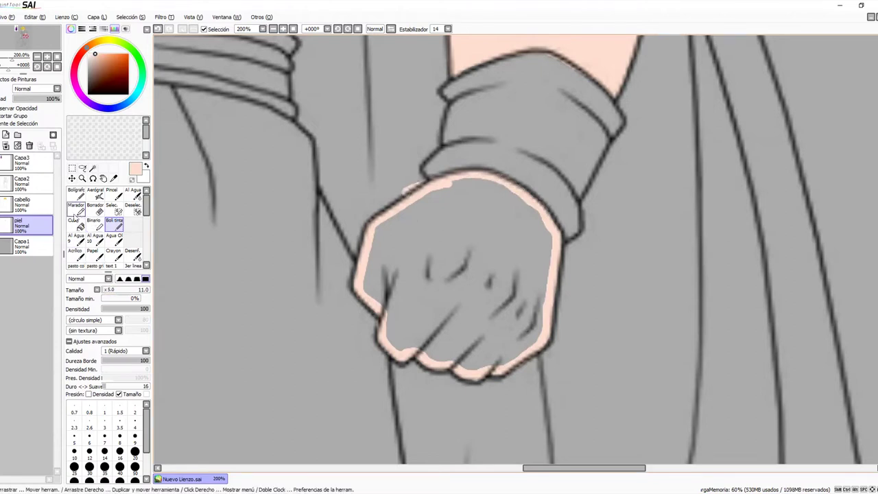
Step: Bucket-fill the traced fist with the skin tone and erase the stray paint outside its outline
click(74, 224)
click(501, 204)
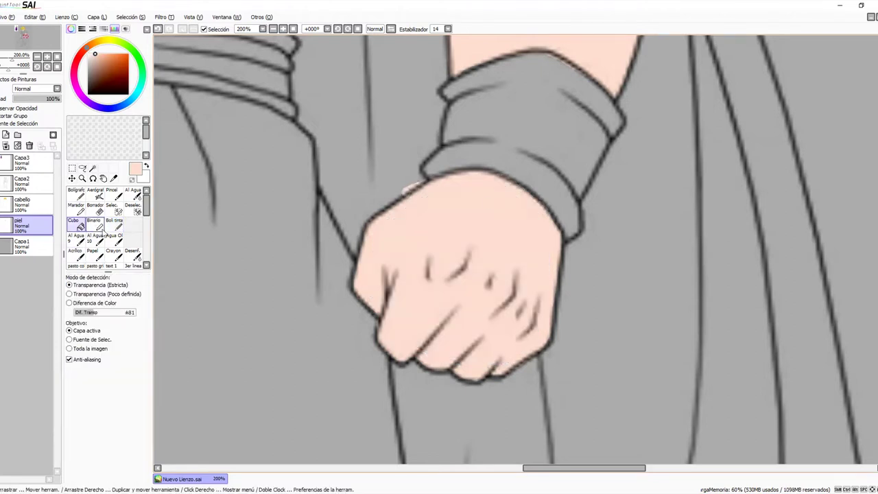
click(96, 205)
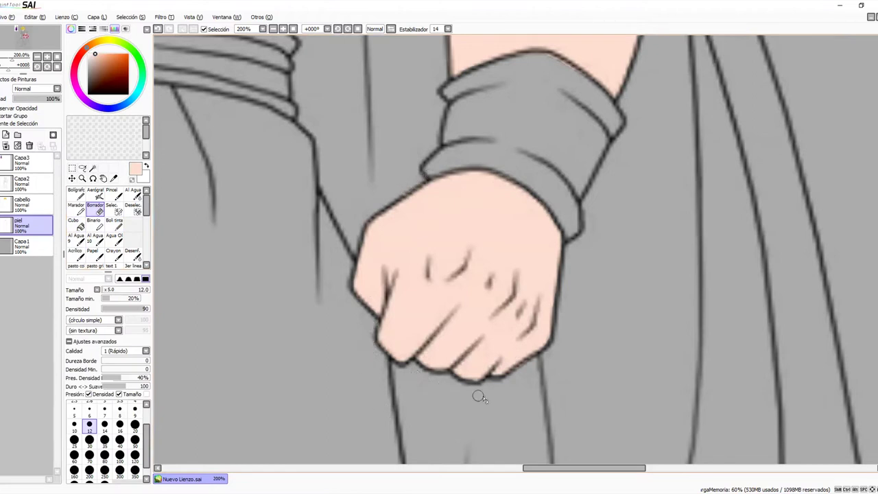
Step: Examine the ankles and boots in the colored reference picture for exposed skin areas
click(82, 178)
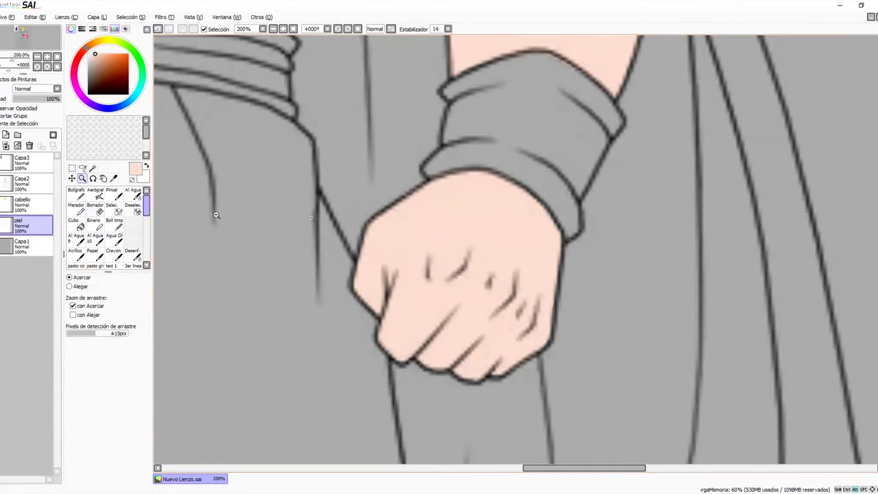
alt+click(380, 206)
alt+click(380, 206)
alt+click(380, 207)
alt+click(382, 210)
alt+click(386, 215)
scroll(409, 194, down, 1)
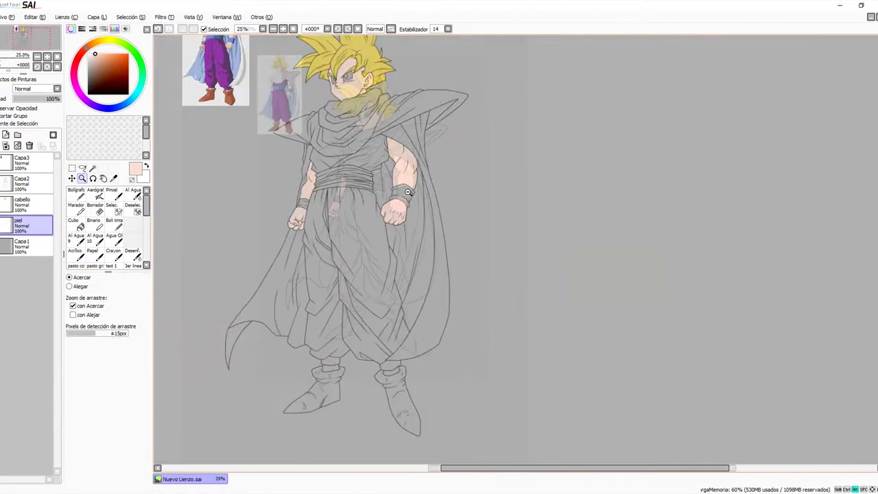
click(264, 114)
drag(264, 115, 303, 113)
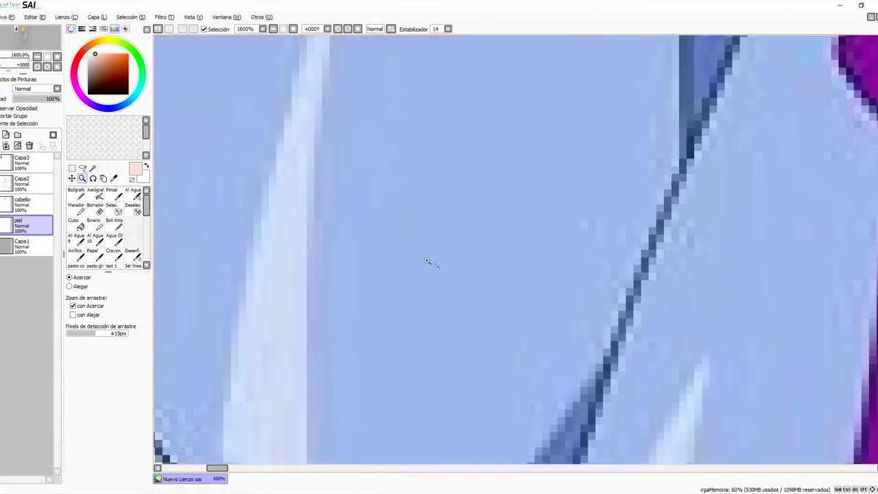
alt+click(440, 266)
alt+click(440, 266)
alt+click(439, 268)
scroll(440, 267, down, 4)
scroll(439, 234, up, 4)
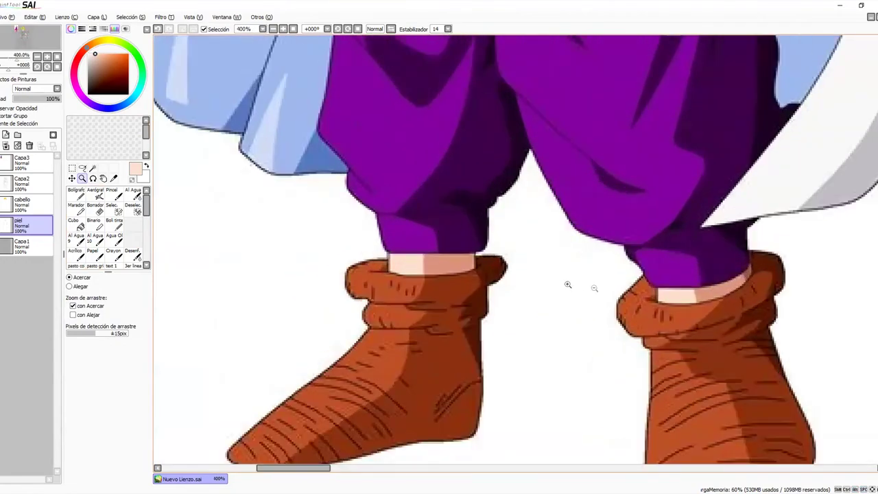
Step: Outline the exposed ankle above the boot pointing sideways in skin tone, bucket-fill it, and erase the overspill
scroll(595, 288, down, 6)
drag(644, 340, 435, 155)
drag(662, 393, 539, 219)
scroll(462, 290, up, 4)
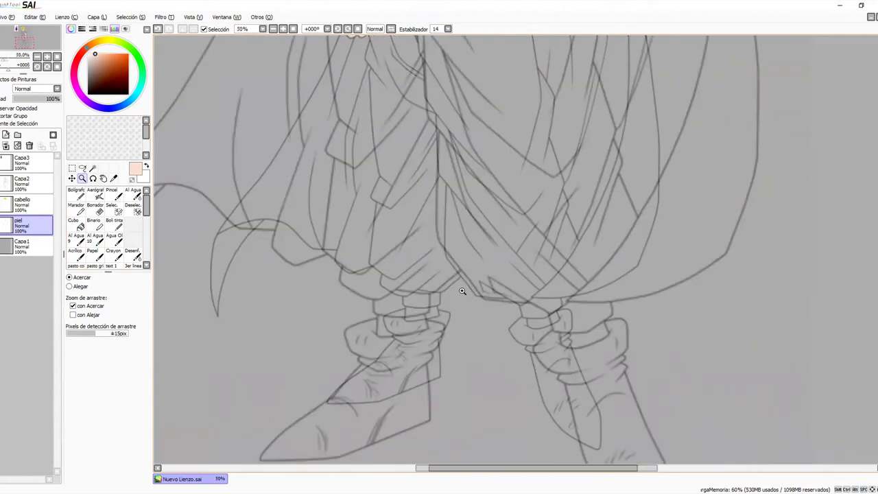
alt+click(460, 324)
mouse_move(460, 350)
mouse_down()
mouse_move(437, 202)
mouse_move(466, 183)
mouse_up()
click(114, 227)
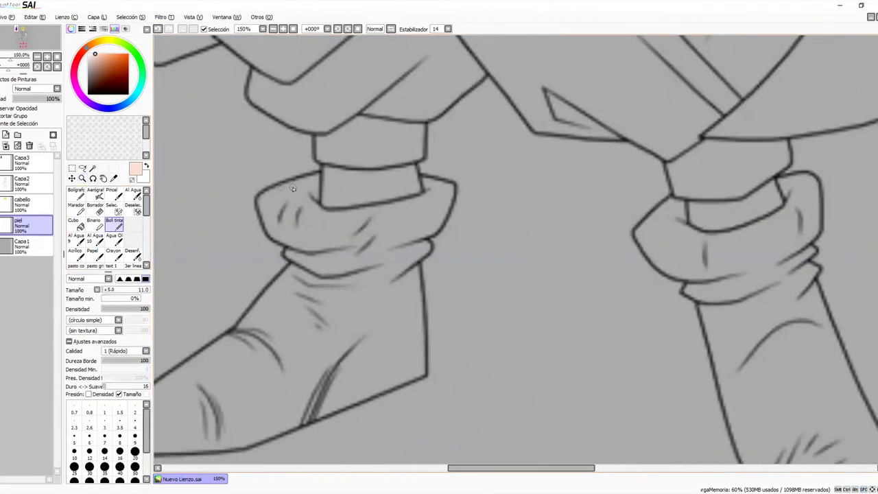
mouse_move(326, 190)
mouse_down()
mouse_move(325, 205)
mouse_move(352, 206)
mouse_move(408, 193)
mouse_move(391, 166)
mouse_move(332, 166)
mouse_up()
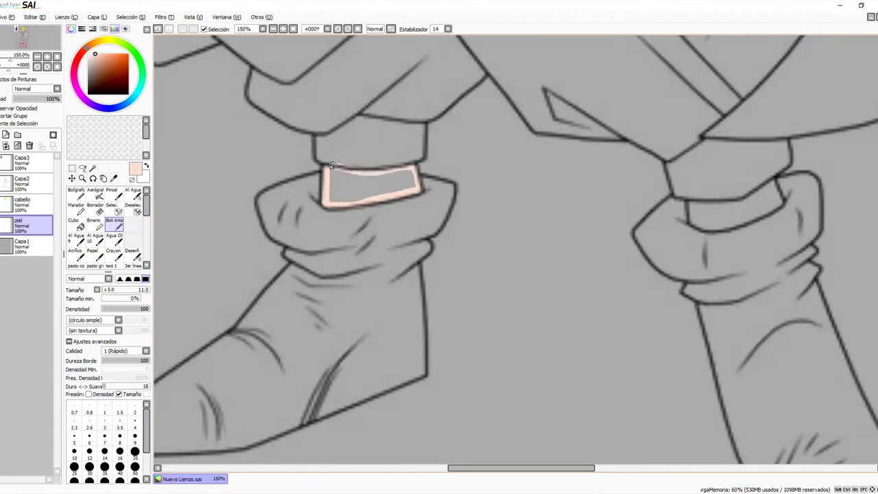
click(74, 224)
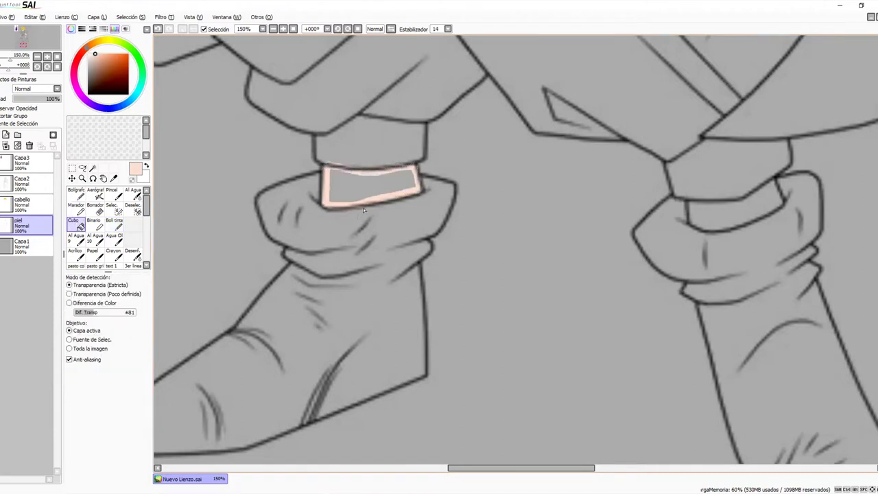
click(356, 196)
click(96, 208)
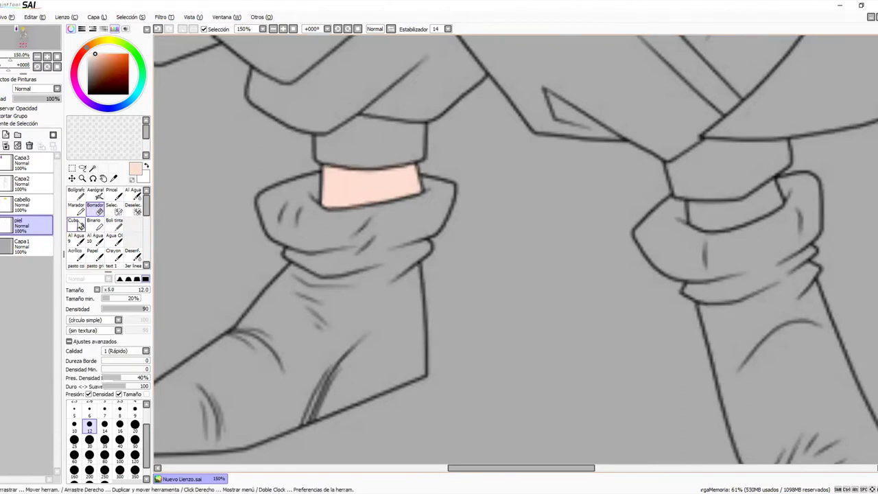
Step: Outline the other leg's exposed ankle in skin tone, bucket-fill it, and clean its edges with the eraser
click(113, 227)
drag(477, 191, 348, 215)
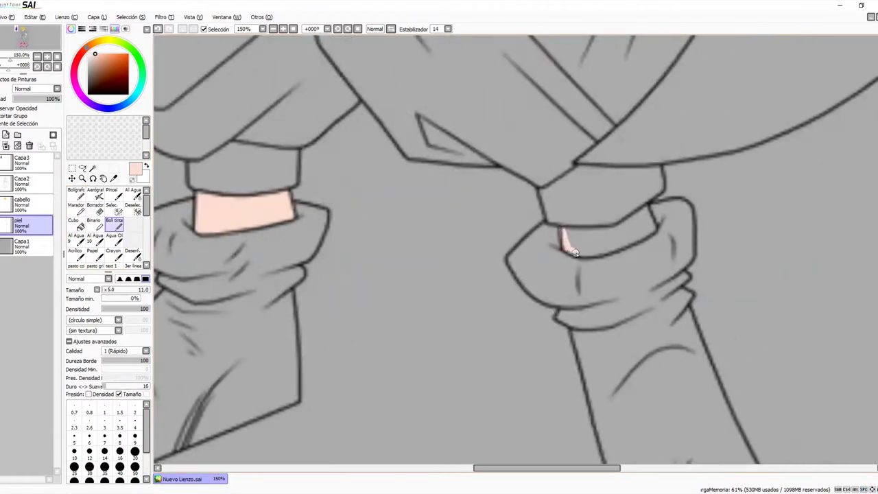
drag(609, 249, 621, 244)
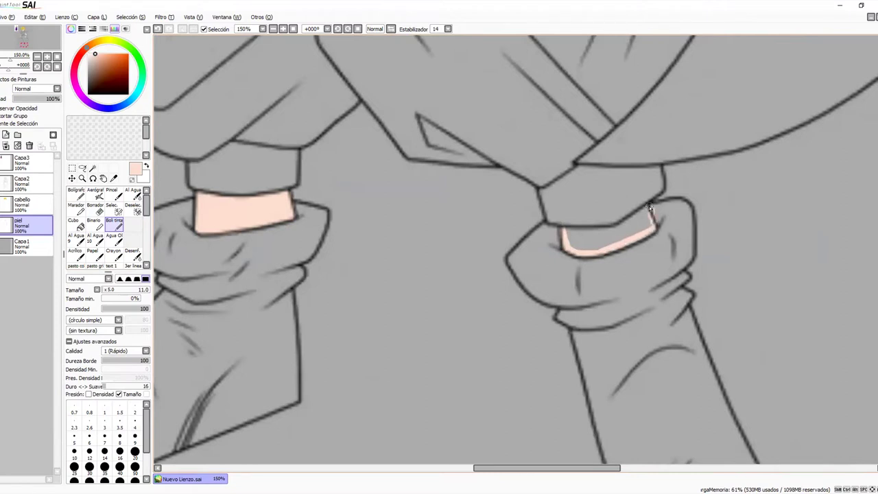
mouse_move(641, 210)
mouse_down()
mouse_move(600, 228)
mouse_move(566, 228)
mouse_up()
click(74, 223)
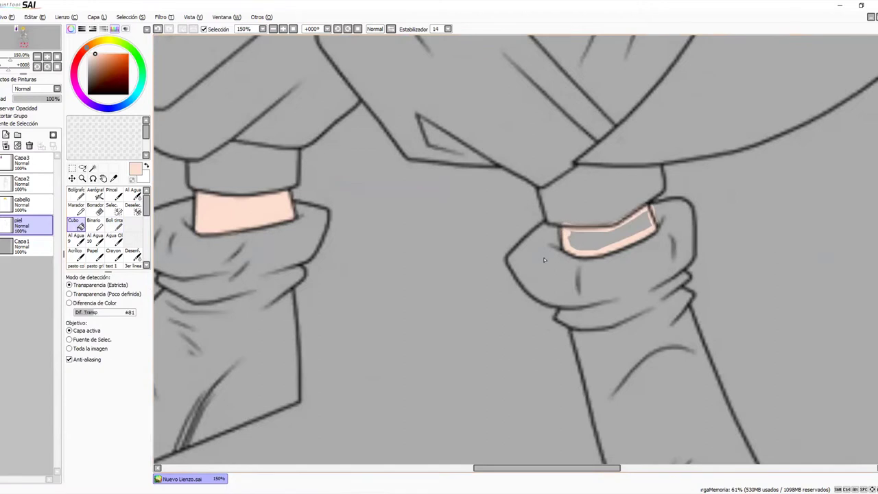
click(566, 240)
click(95, 208)
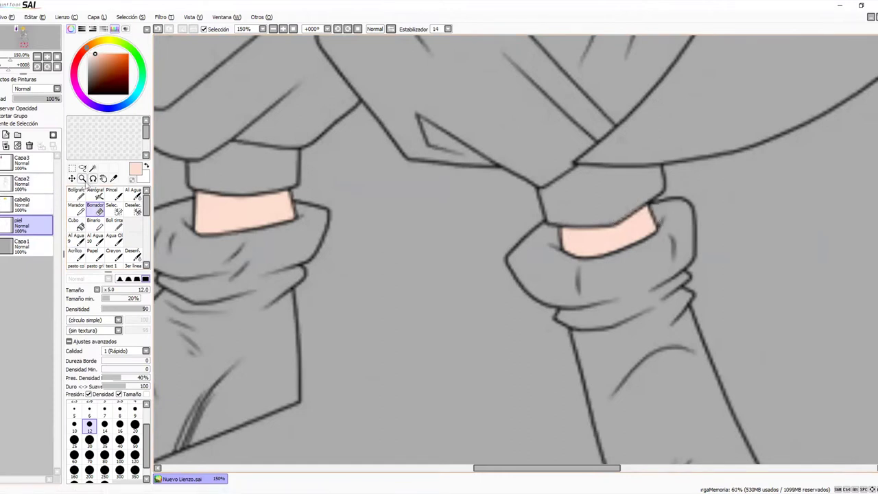
Step: Review the skin coloring on the whole figure beside the reference picture
click(83, 178)
right_click(481, 217)
right_click(480, 217)
right_click(480, 217)
right_click(481, 216)
right_click(481, 215)
drag(506, 185, 553, 376)
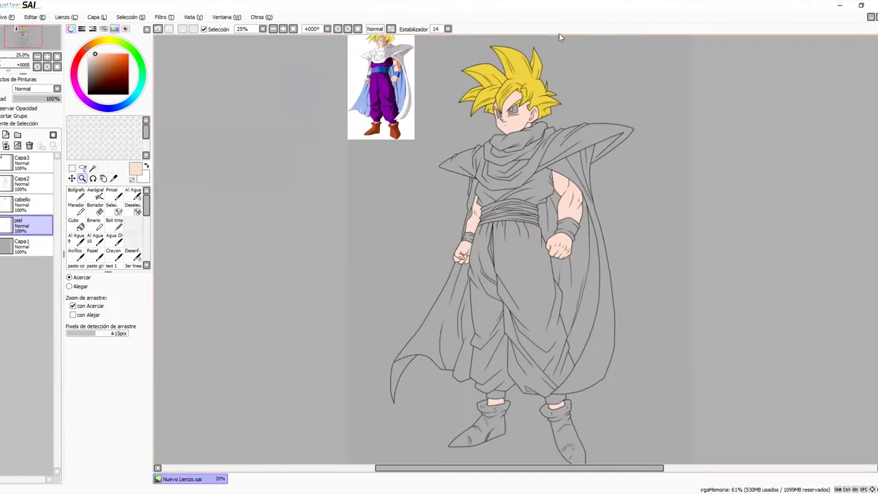
drag(596, 162, 575, 165)
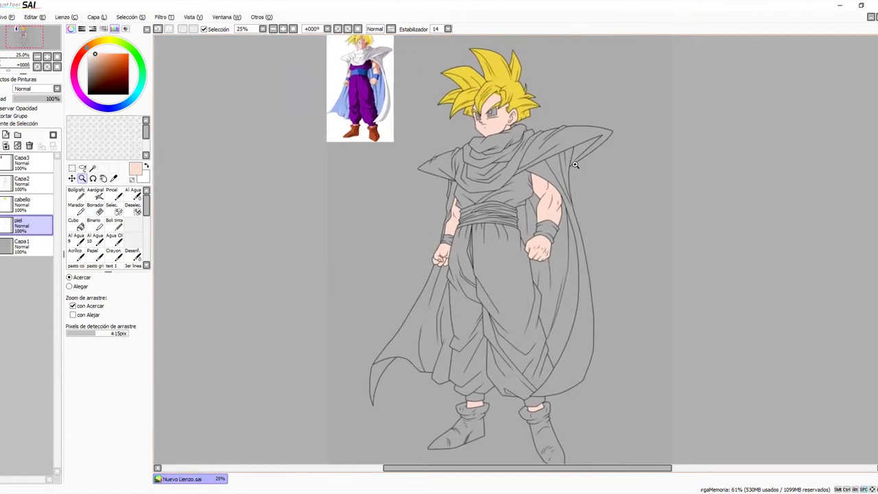
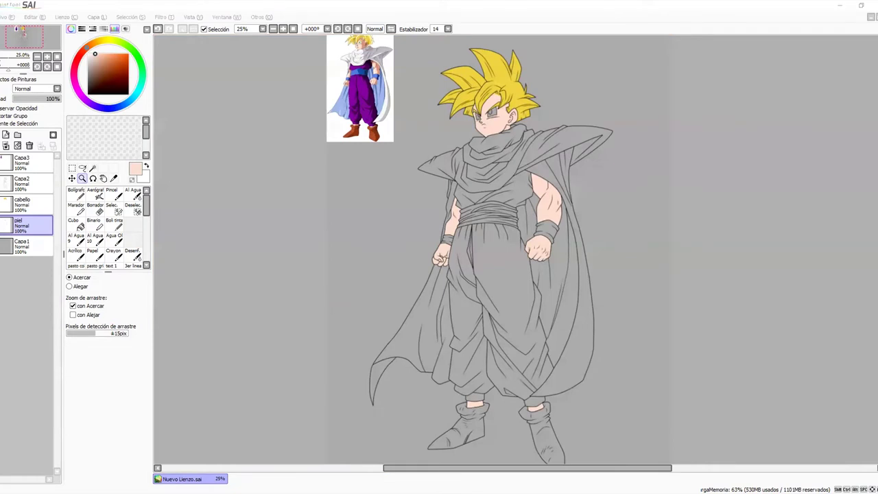
click(757, 16)
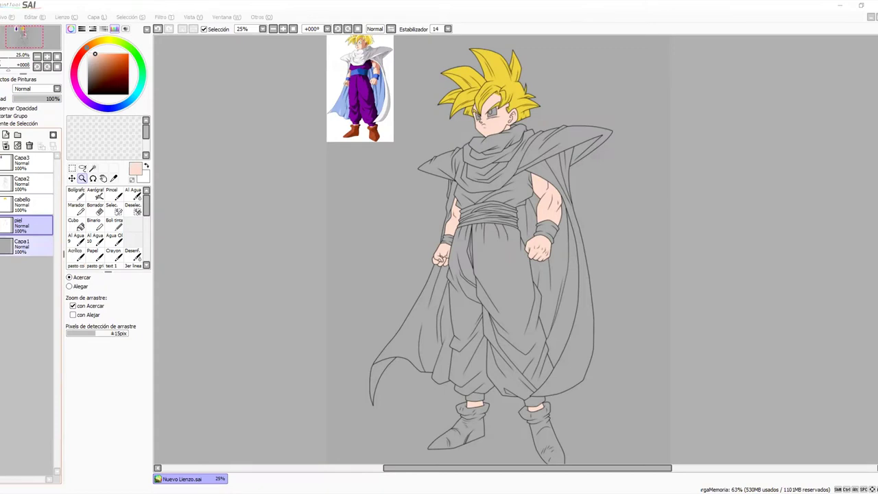
Step: Toggle the visibility of the gray Capa1 background and the piel layer off and on to check the skin coloring
click(2, 247)
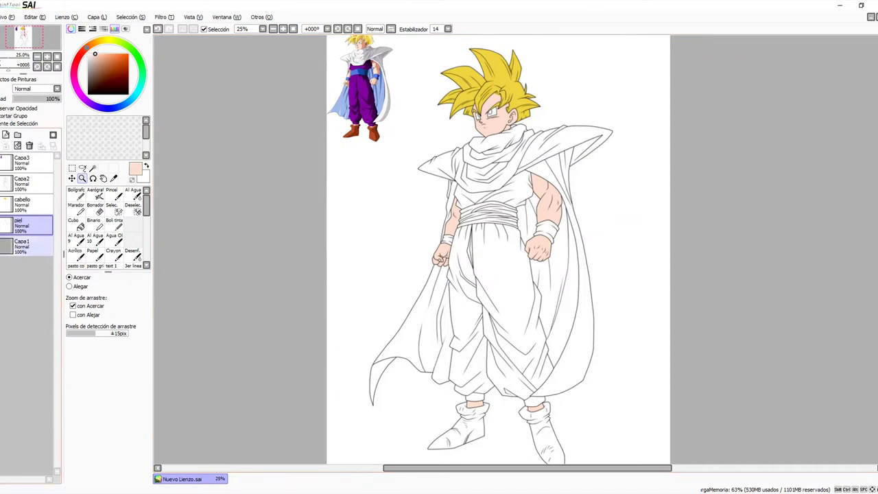
click(1, 244)
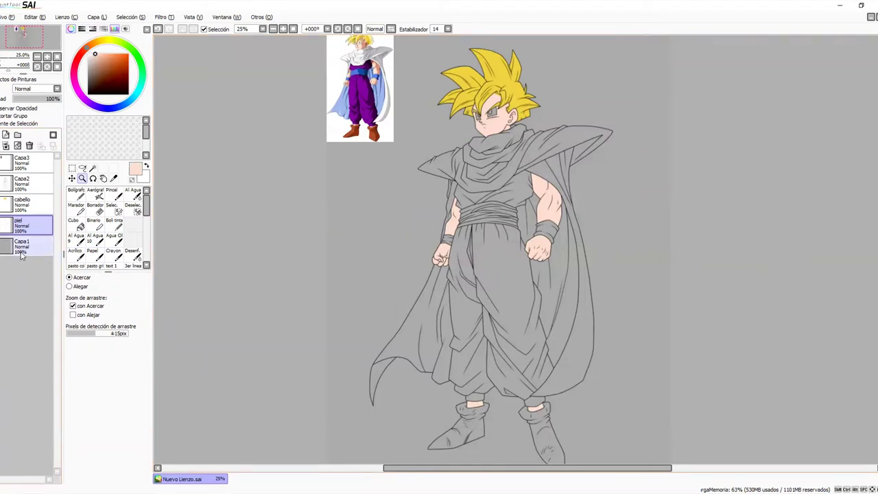
click(0, 225)
click(0, 225)
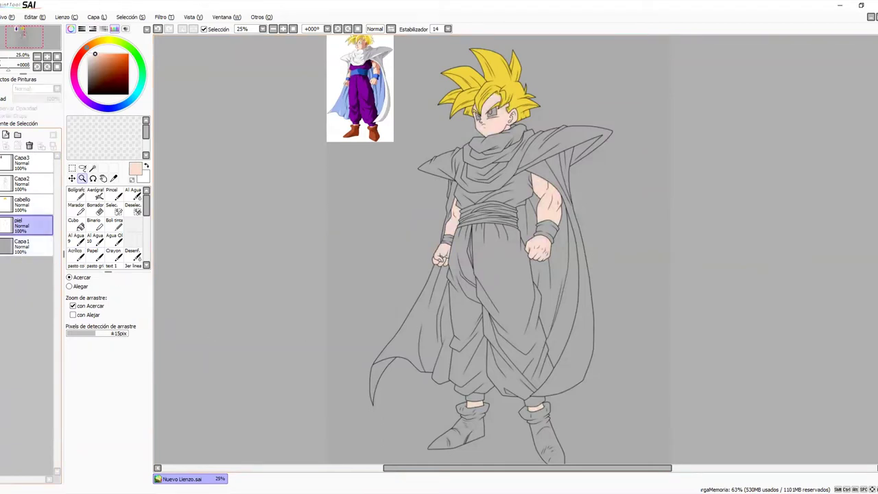
Step: Go through the cabello and piel layers and make Capa1 the active layer
click(38, 209)
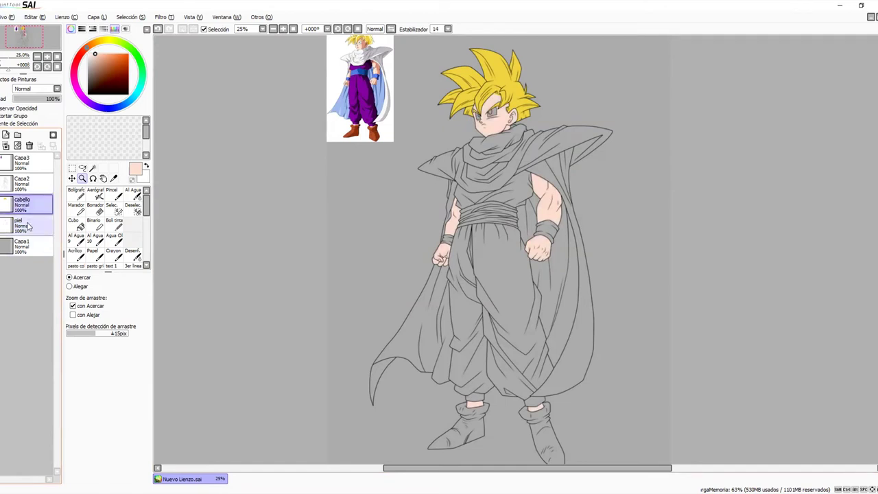
click(29, 226)
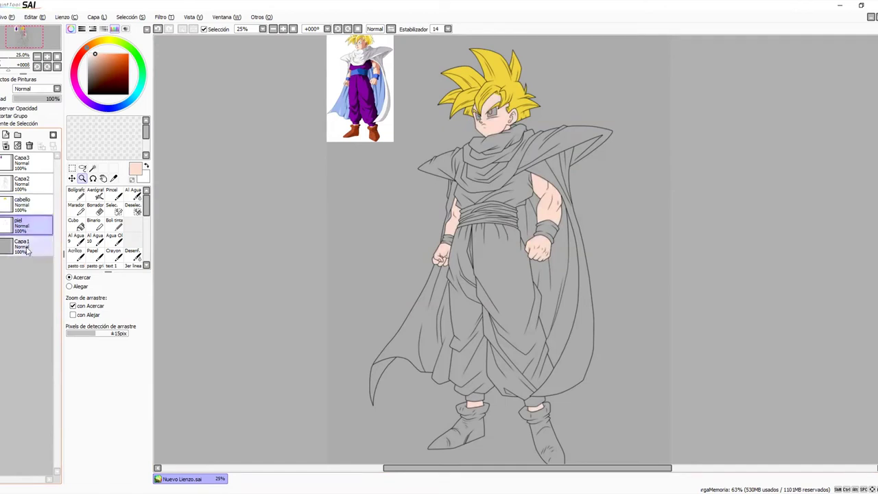
click(26, 251)
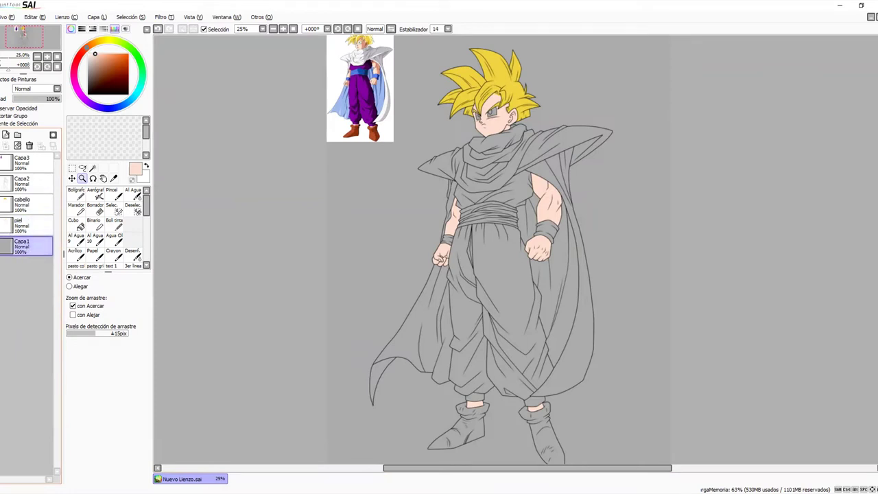
Step: Add a new layer directly above Capa1 and name it blancos
click(5, 135)
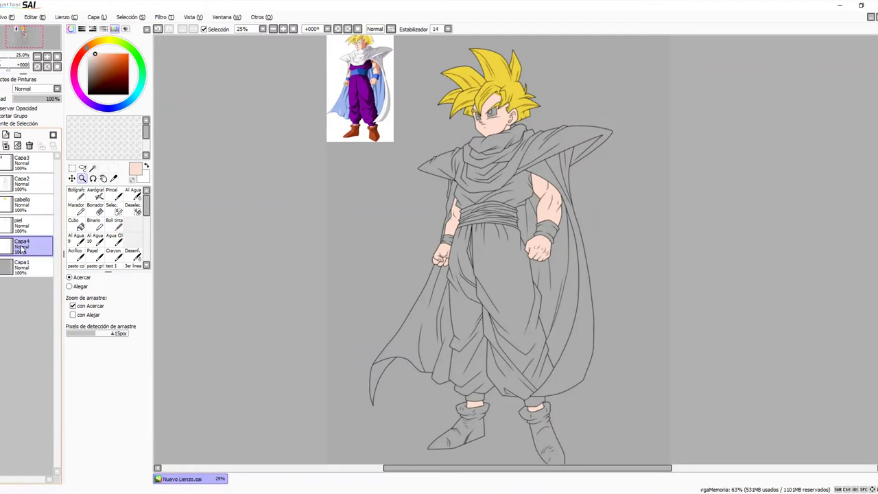
double_click(22, 250)
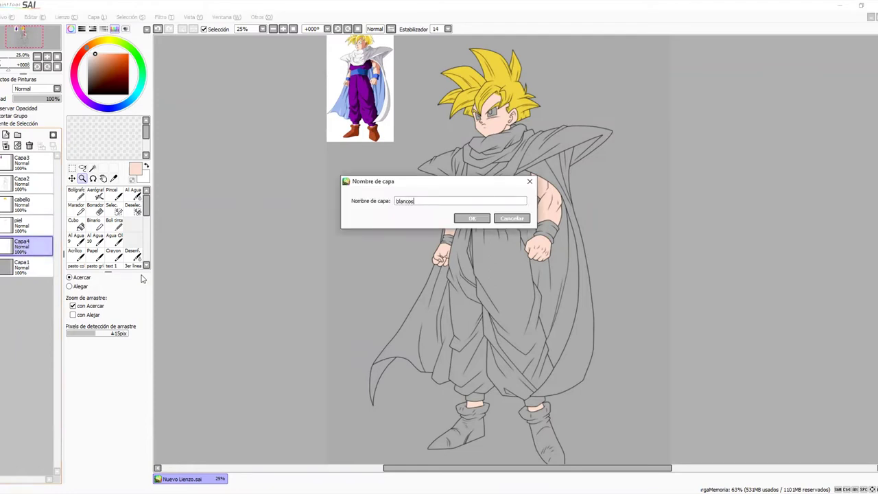
key(Return)
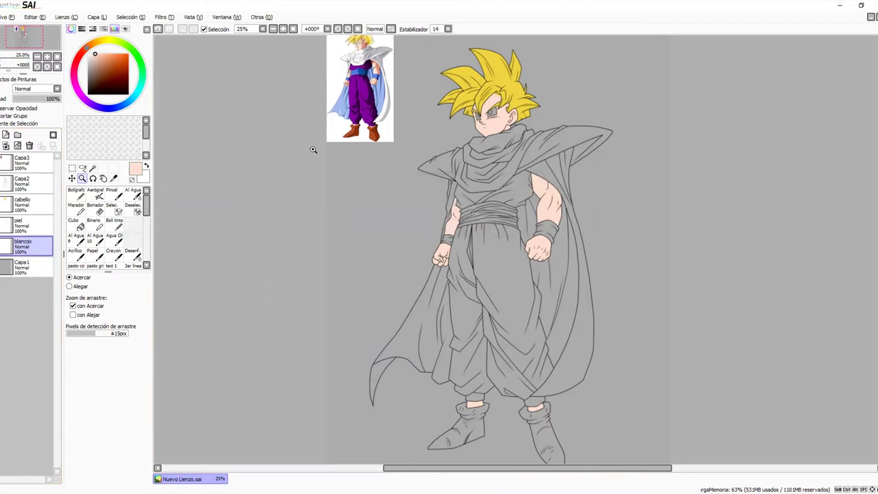
Step: Examine the reference picture from the eyes and scarf to the cape and boots for its white areas, comparing it with the line art
drag(343, 88, 384, 290)
scroll(399, 250, up, 1)
drag(444, 56, 425, 176)
scroll(424, 174, up, 2)
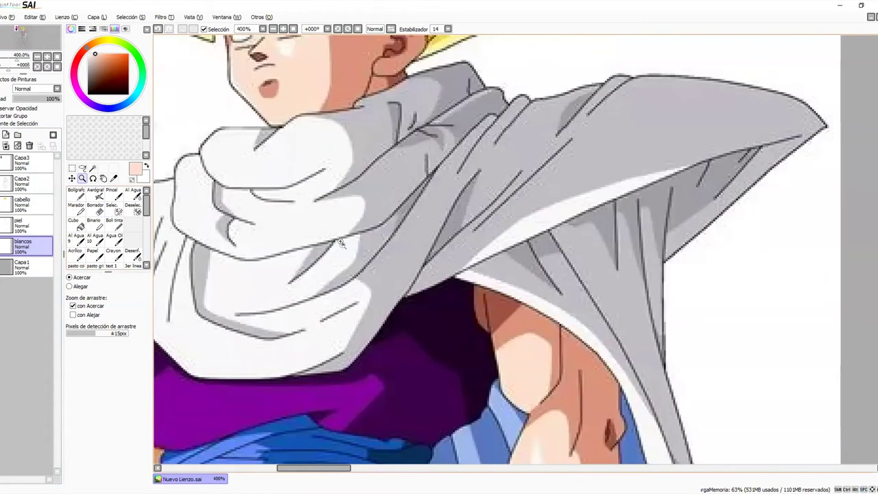
scroll(366, 199, down, 2)
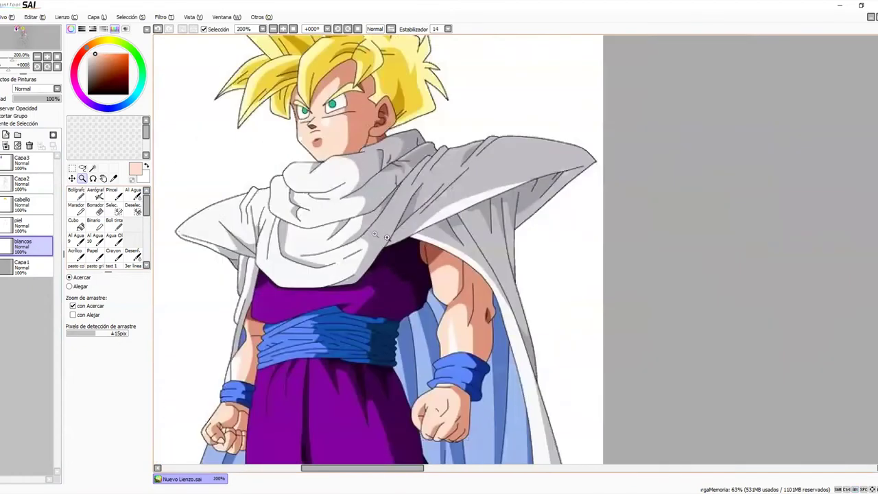
drag(324, 101, 328, 122)
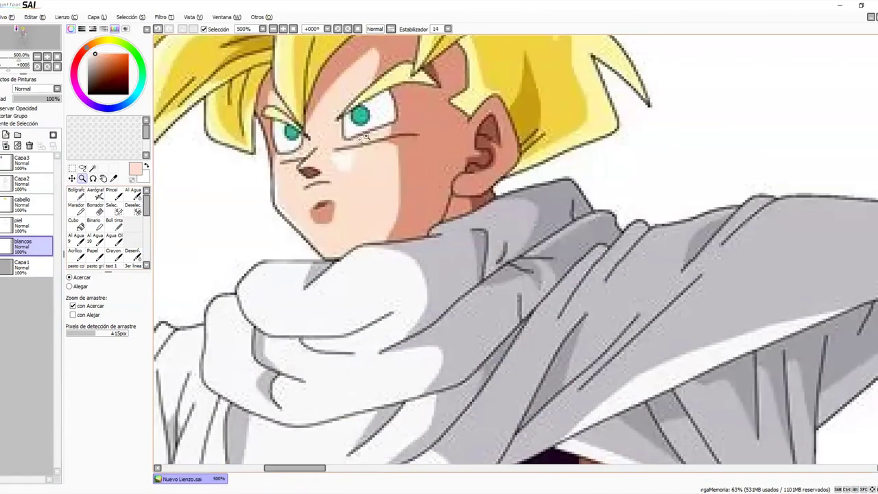
scroll(435, 184, down, 4)
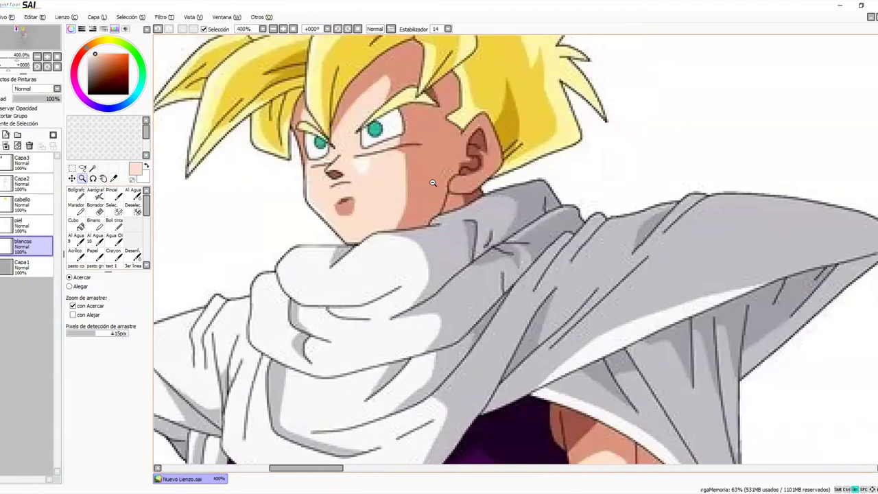
drag(429, 317, 391, 129)
scroll(397, 147, down, 5)
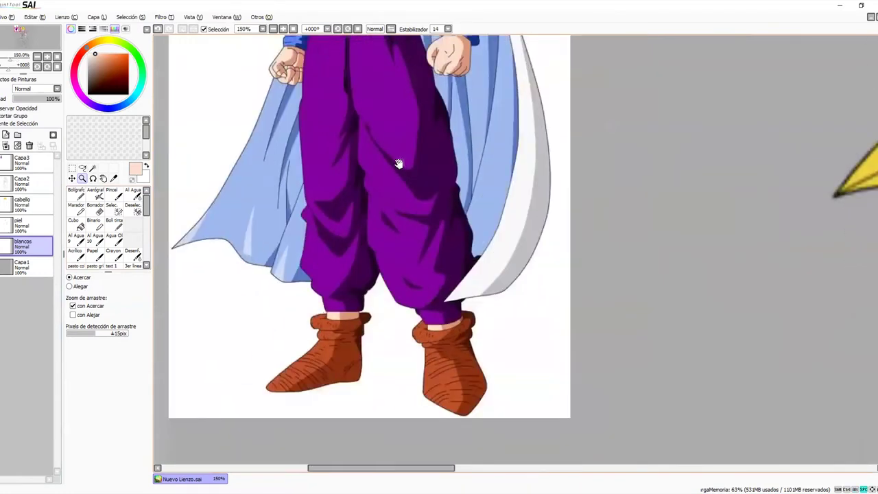
alt+click(402, 206)
alt+click(402, 206)
alt+click(402, 206)
drag(479, 202, 459, 233)
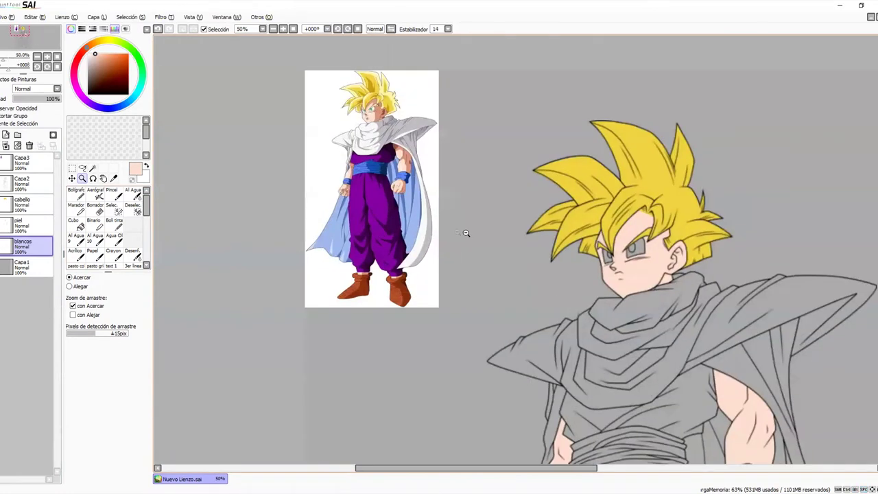
alt+click(467, 234)
alt+click(467, 234)
alt+click(467, 234)
drag(516, 297, 558, 228)
click(450, 227)
scroll(558, 227, down, 1)
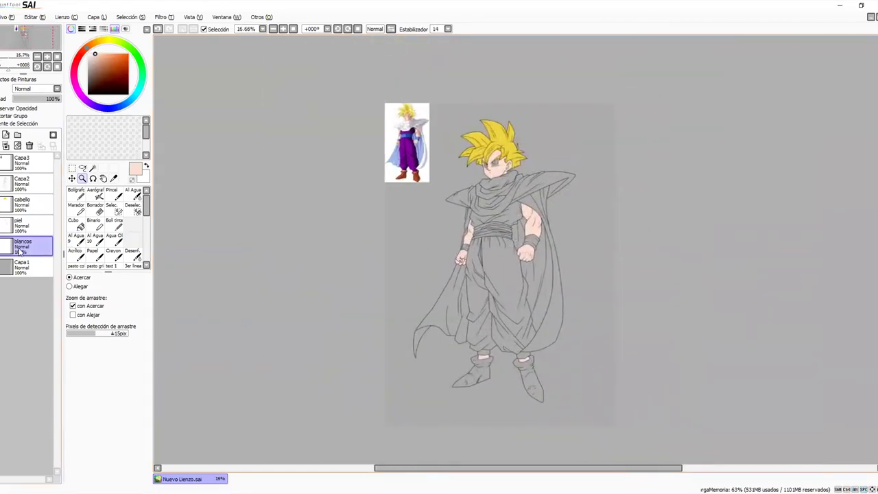
Step: Toggle the visibility of the cabello, piel and blancos layers to review how the colors are separated, ending on blancos
click(28, 207)
click(0, 205)
click(0, 204)
click(1, 205)
click(1, 205)
click(0, 204)
click(1, 205)
click(2, 205)
click(1, 204)
click(1, 225)
click(2, 225)
click(2, 225)
click(1, 225)
click(2, 225)
click(2, 225)
click(1, 225)
click(31, 220)
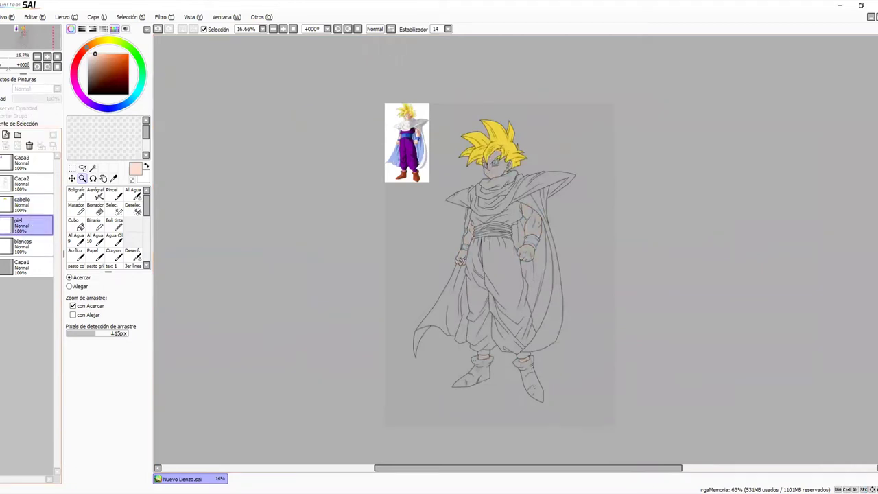
click(1, 225)
click(28, 247)
click(4, 245)
click(3, 244)
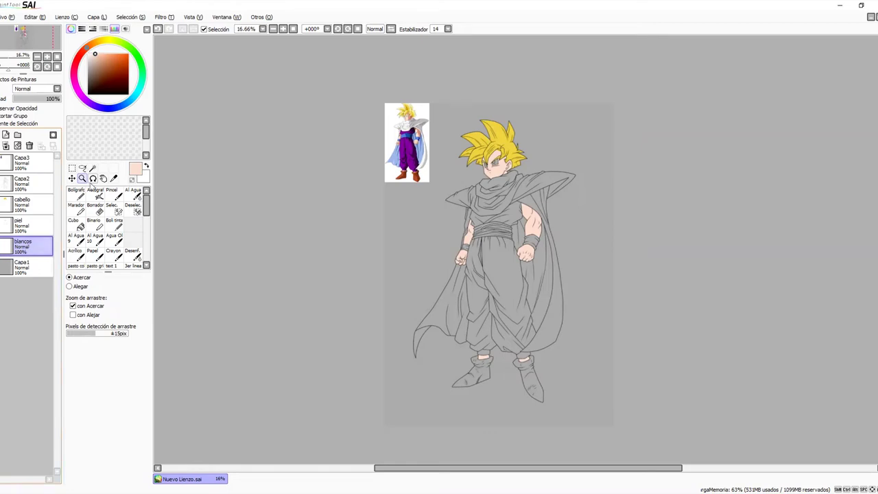
Step: Sample the off-white of the scarf in the reference picture as the painting color
drag(403, 120, 422, 123)
click(422, 122)
click(422, 123)
click(422, 123)
click(422, 123)
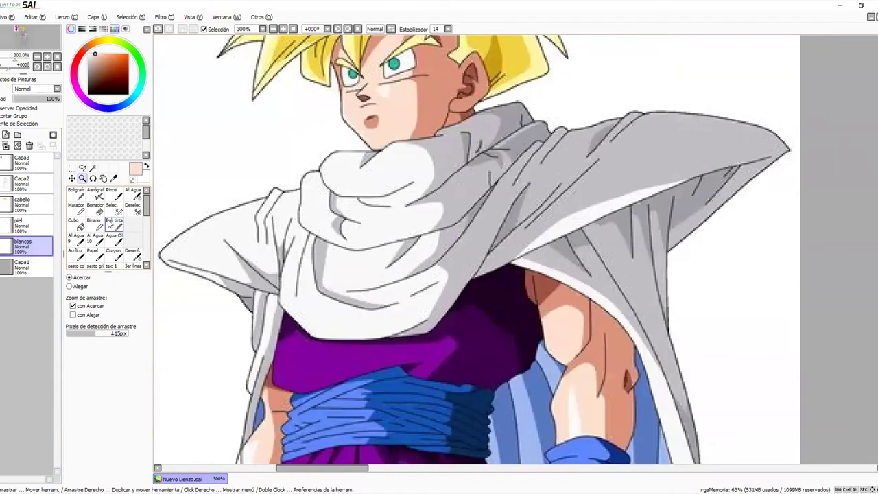
click(114, 177)
click(383, 179)
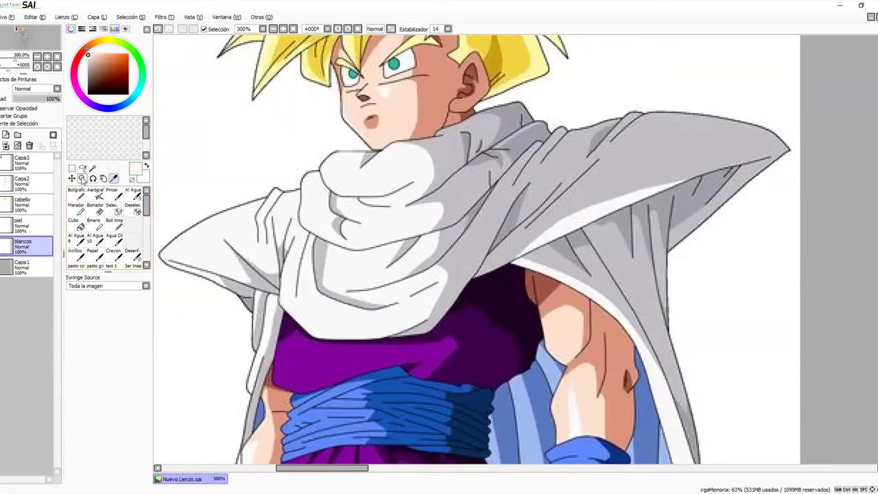
click(82, 178)
alt+click(675, 227)
scroll(676, 227, down, 3)
scroll(719, 281, up, 1)
drag(772, 307, 445, 234)
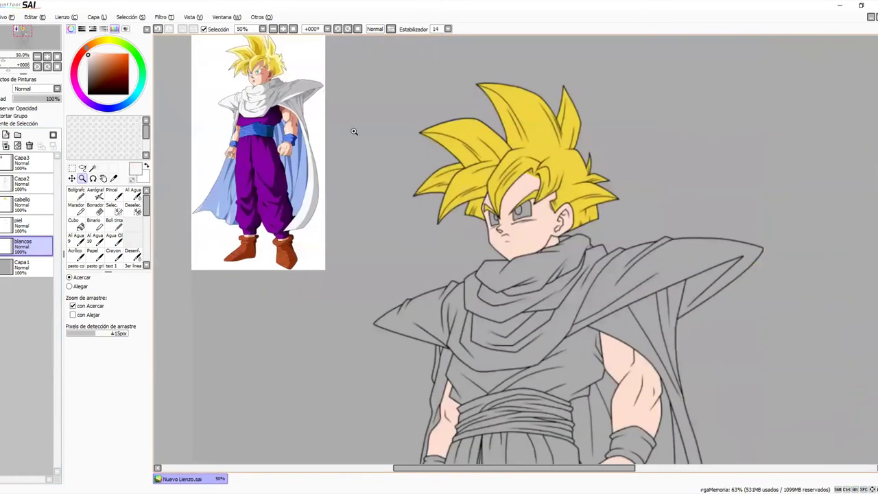
scroll(295, 88, up, 2)
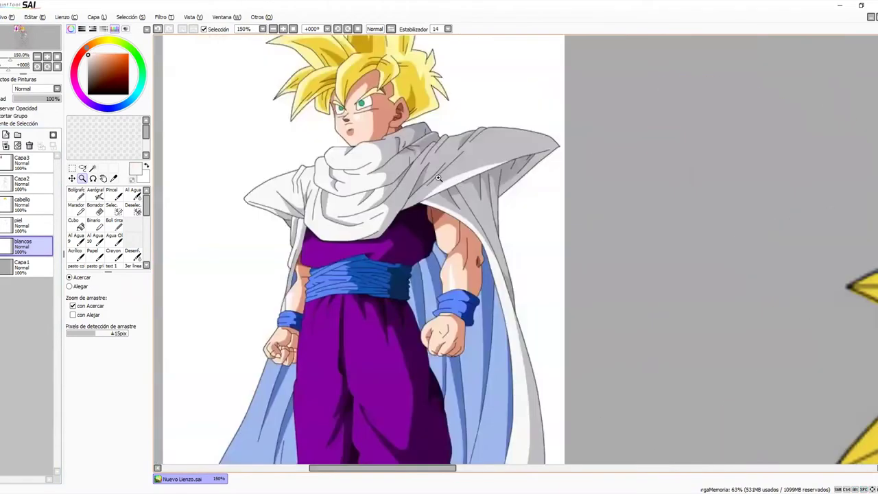
scroll(515, 254, down, 3)
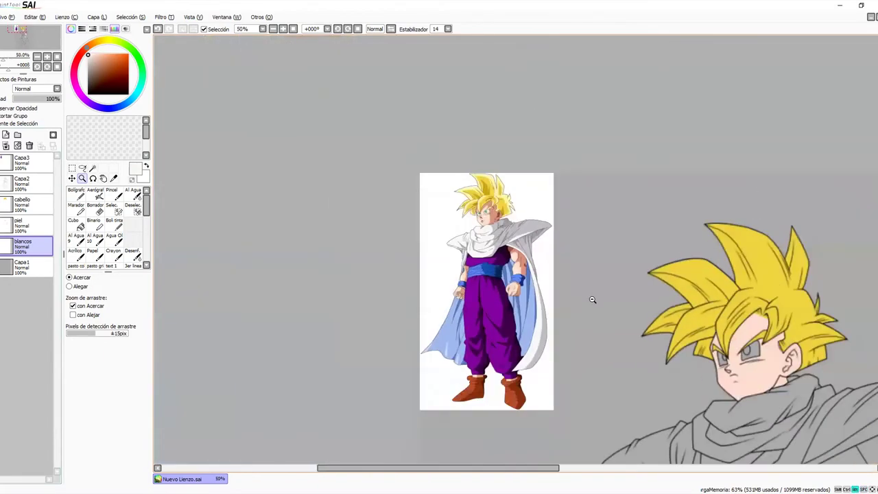
Step: Block in the character's scarf and pointed shoulder pieces in off-white on the blancos layer using the Boli tinta brush
drag(655, 339, 422, 169)
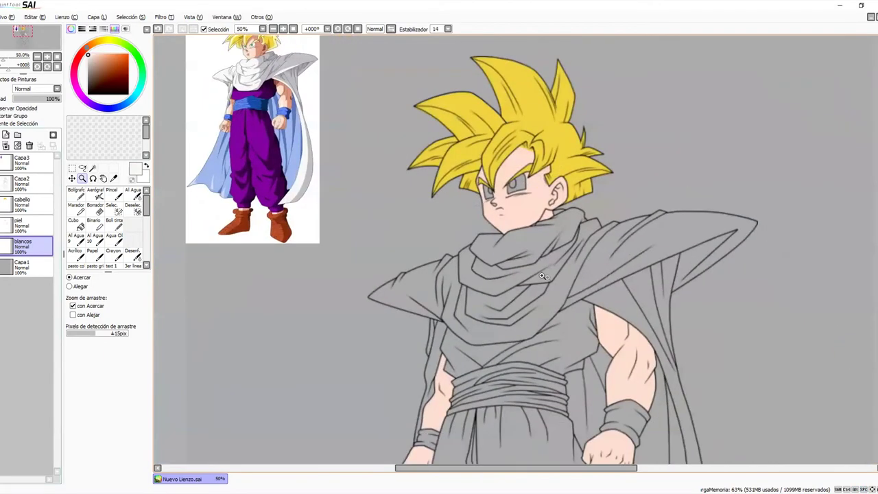
click(546, 278)
click(546, 278)
drag(449, 266, 572, 190)
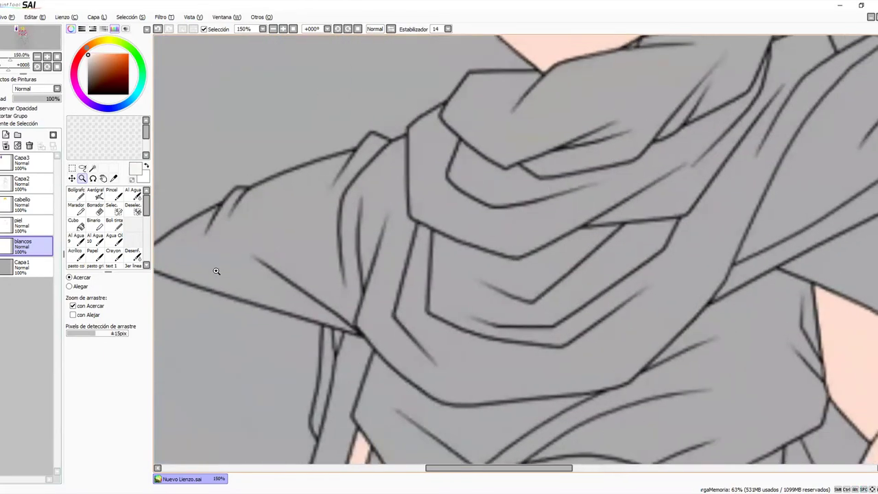
click(114, 226)
mouse_move(440, 212)
mouse_down()
mouse_move(486, 224)
mouse_move(501, 270)
mouse_up()
mouse_move(521, 266)
mouse_down()
mouse_move(545, 215)
mouse_move(689, 176)
mouse_move(508, 351)
mouse_up()
mouse_move(573, 339)
ctrl+alt+mouse_down()
mouse_move(525, 231)
mouse_move(447, 245)
mouse_move(514, 219)
mouse_move(553, 291)
mouse_move(608, 294)
mouse_move(569, 202)
mouse_move(489, 229)
mouse_move(590, 168)
ctrl+alt+mouse_up()
mouse_move(726, 272)
mouse_down()
mouse_move(423, 282)
mouse_move(539, 242)
mouse_move(352, 278)
mouse_move(491, 208)
mouse_move(419, 235)
mouse_move(330, 242)
mouse_move(314, 231)
mouse_move(313, 245)
mouse_move(632, 254)
mouse_move(498, 274)
mouse_move(428, 320)
mouse_up()
drag(428, 319, 490, 177)
mouse_move(477, 218)
mouse_down()
mouse_move(452, 221)
mouse_move(563, 230)
mouse_move(419, 213)
mouse_up()
mouse_move(454, 244)
mouse_down()
mouse_move(568, 186)
mouse_move(394, 199)
mouse_move(343, 225)
mouse_move(510, 276)
mouse_up()
drag(545, 162, 453, 341)
mouse_move(455, 278)
mouse_down()
mouse_move(578, 247)
mouse_move(438, 244)
mouse_move(587, 240)
mouse_move(495, 235)
mouse_move(487, 227)
mouse_move(611, 231)
mouse_move(539, 254)
mouse_move(655, 259)
mouse_move(616, 293)
mouse_move(716, 247)
mouse_move(556, 342)
mouse_move(571, 329)
mouse_move(651, 287)
mouse_move(521, 370)
mouse_move(658, 291)
mouse_move(528, 362)
mouse_move(706, 232)
mouse_move(584, 230)
mouse_move(655, 218)
mouse_move(575, 219)
mouse_move(738, 229)
mouse_up()
mouse_move(339, 257)
mouse_down()
mouse_move(562, 202)
mouse_move(582, 210)
mouse_up()
mouse_move(494, 232)
mouse_down()
mouse_move(428, 221)
mouse_move(439, 205)
mouse_move(424, 188)
mouse_move(506, 182)
mouse_move(543, 164)
mouse_move(535, 164)
mouse_move(585, 158)
mouse_up()
drag(540, 283, 733, 227)
mouse_move(493, 229)
mouse_down()
mouse_move(581, 168)
mouse_move(567, 190)
mouse_move(434, 249)
mouse_move(474, 218)
mouse_move(457, 218)
mouse_move(483, 204)
mouse_move(432, 227)
mouse_move(493, 211)
mouse_move(396, 258)
mouse_move(424, 257)
mouse_move(384, 228)
mouse_move(394, 220)
mouse_move(340, 245)
mouse_move(363, 237)
mouse_move(320, 270)
mouse_move(399, 249)
mouse_move(332, 275)
mouse_move(361, 272)
mouse_move(306, 282)
mouse_move(433, 298)
mouse_move(443, 282)
mouse_move(401, 279)
mouse_move(518, 267)
mouse_move(530, 248)
mouse_move(388, 284)
mouse_move(359, 275)
mouse_move(455, 285)
mouse_move(475, 298)
mouse_move(377, 302)
mouse_move(315, 287)
mouse_up()
mouse_move(502, 310)
mouse_down()
mouse_move(439, 308)
mouse_move(474, 317)
mouse_up()
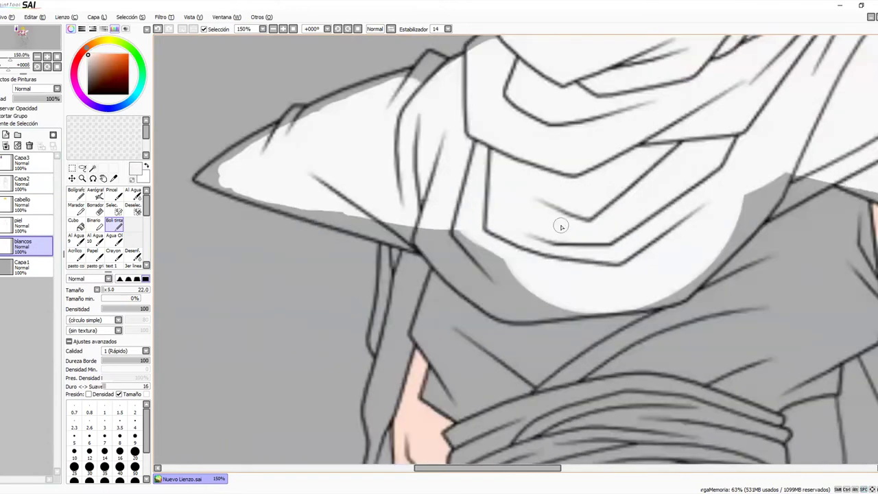
Step: Extend the off-white to the scarf's lower outline across the chest with the Boli tinta brush at size 31
drag(559, 226, 563, 294)
drag(501, 227, 506, 247)
drag(403, 130, 527, 291)
mouse_move(364, 139)
mouse_down()
mouse_move(367, 171)
mouse_move(478, 372)
mouse_up()
drag(507, 282, 697, 303)
drag(465, 181, 491, 363)
drag(575, 316, 453, 114)
drag(548, 318, 402, 158)
mouse_move(598, 459)
mouse_down()
mouse_move(477, 304)
mouse_move(334, 209)
mouse_up()
mouse_move(355, 173)
mouse_down()
mouse_move(336, 168)
mouse_move(388, 188)
mouse_move(356, 197)
mouse_move(386, 215)
mouse_move(478, 215)
mouse_up()
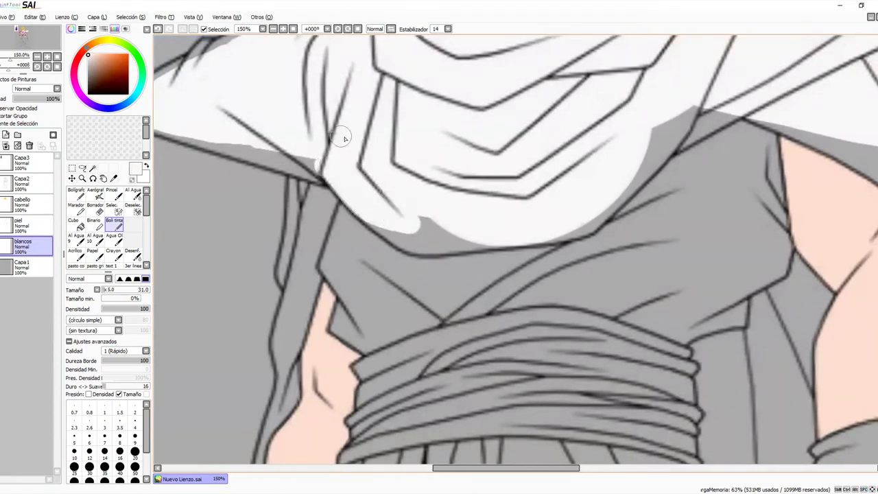
mouse_move(364, 203)
mouse_down()
mouse_move(389, 231)
mouse_move(370, 215)
mouse_move(424, 241)
mouse_move(461, 243)
mouse_move(423, 243)
mouse_up()
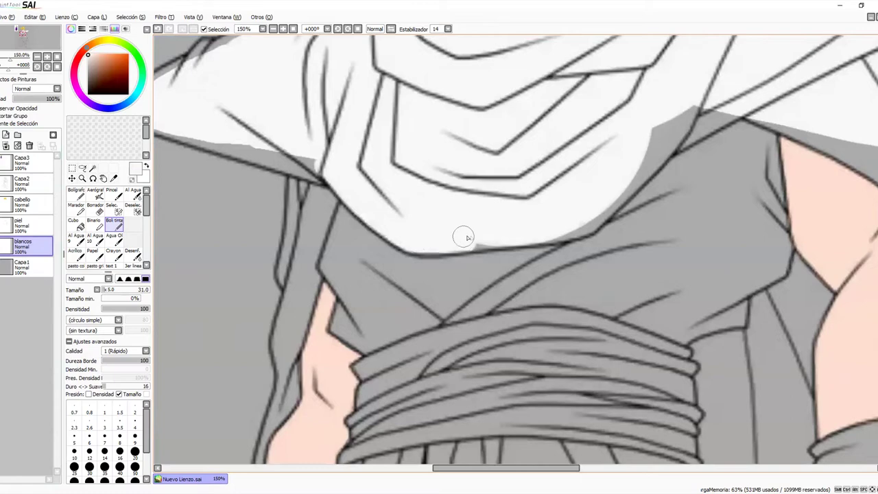
drag(527, 142, 448, 267)
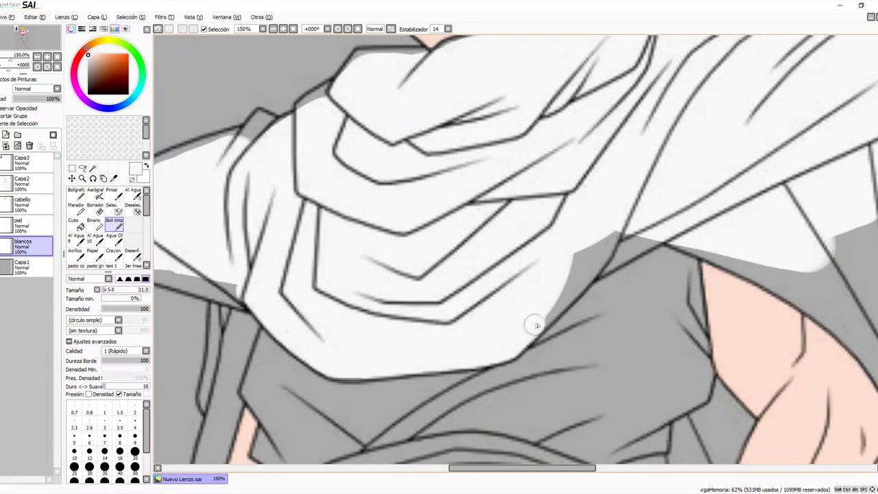
mouse_move(534, 325)
mouse_down()
mouse_move(590, 261)
mouse_move(557, 269)
mouse_up()
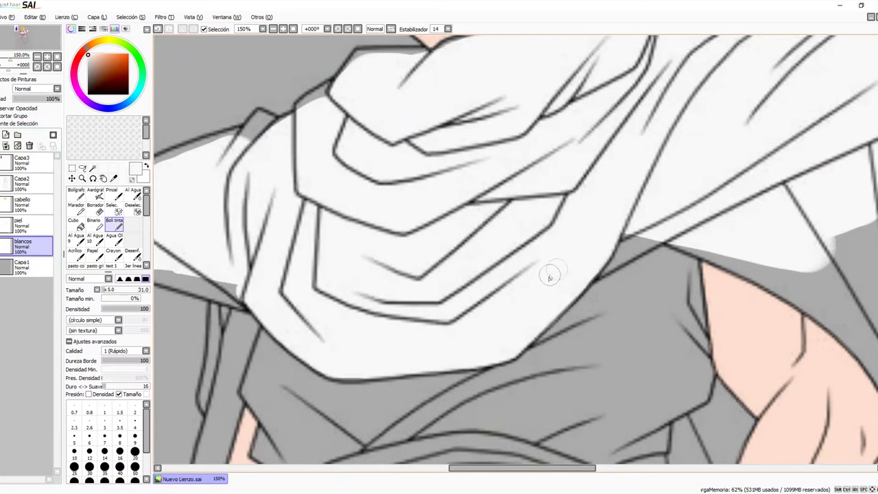
Step: Fill the gray gap along the lower edge of the smaller pointed shoulder piece with off-white
drag(479, 193, 669, 201)
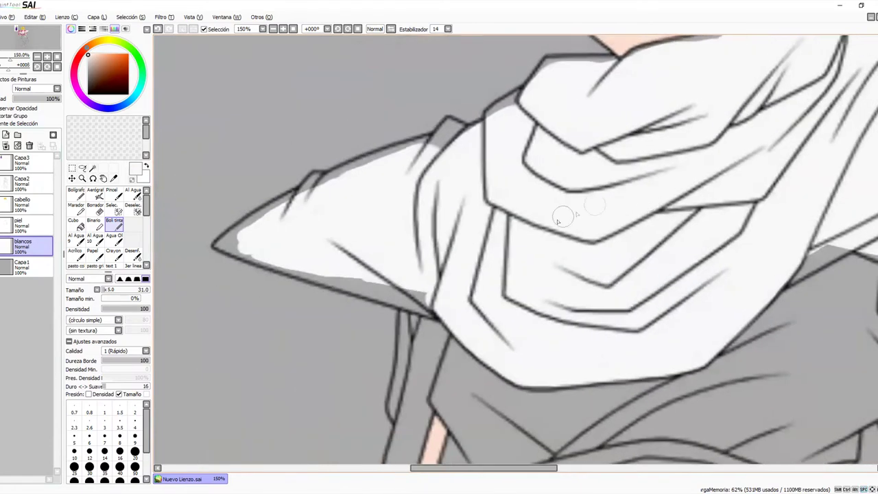
mouse_move(300, 268)
mouse_down()
mouse_move(459, 298)
mouse_move(308, 272)
mouse_up()
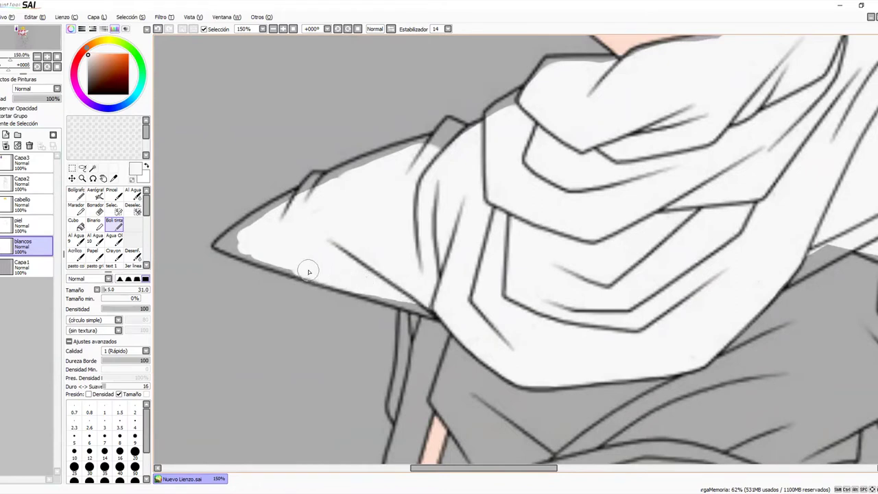
mouse_move(384, 290)
mouse_down()
mouse_move(359, 282)
mouse_move(439, 309)
mouse_up()
drag(385, 297, 347, 285)
Step: Paint the larger pointed shoulder piece off-white out to its tip and along its upper and lower outlines
drag(547, 250, 416, 245)
mouse_move(449, 199)
mouse_down()
mouse_move(523, 161)
mouse_move(581, 188)
mouse_move(678, 212)
mouse_move(511, 268)
mouse_move(570, 280)
mouse_move(551, 241)
mouse_move(575, 197)
mouse_move(625, 179)
mouse_up()
mouse_move(684, 158)
mouse_down()
mouse_move(513, 327)
mouse_move(452, 371)
mouse_move(580, 264)
mouse_move(523, 325)
mouse_up()
drag(485, 355, 543, 317)
mouse_move(597, 273)
mouse_down()
mouse_move(627, 249)
mouse_move(581, 284)
mouse_move(618, 224)
mouse_move(664, 202)
mouse_move(621, 256)
mouse_move(690, 187)
mouse_move(637, 197)
mouse_move(682, 180)
mouse_move(632, 169)
mouse_move(704, 176)
mouse_move(667, 217)
mouse_up()
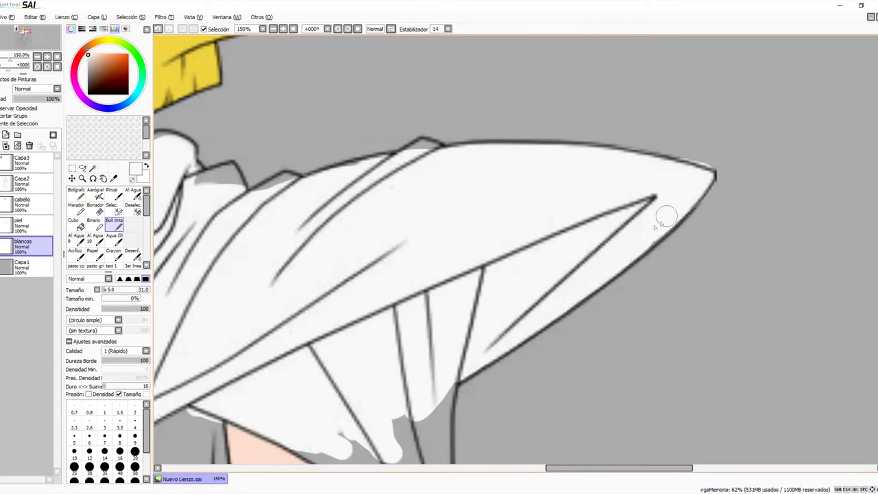
drag(474, 242, 557, 228)
mouse_move(507, 138)
mouse_down()
mouse_move(490, 142)
mouse_move(516, 138)
mouse_up()
drag(437, 219, 509, 327)
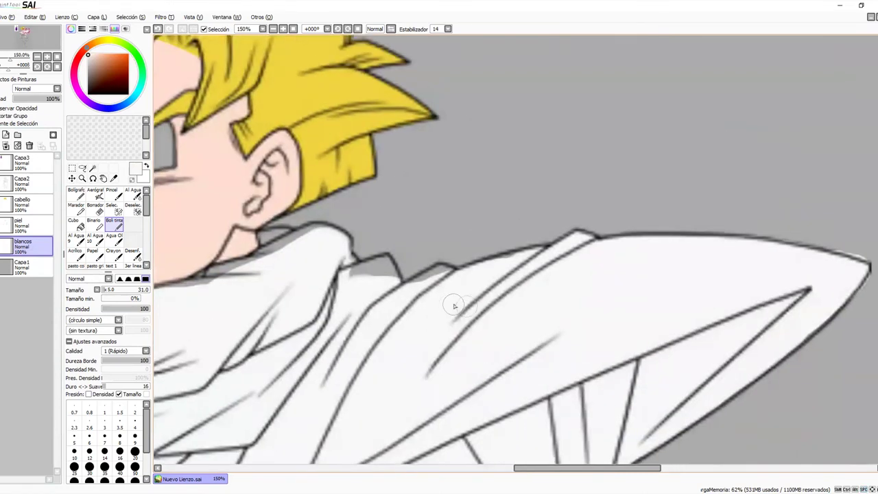
Step: Fill the remaining gray gaps along the top of the scarf around the neck and on the adjoining folds
mouse_move(439, 286)
mouse_down()
mouse_move(407, 288)
mouse_move(443, 272)
mouse_move(481, 276)
mouse_move(542, 261)
mouse_up()
drag(339, 308, 400, 309)
mouse_move(412, 273)
mouse_down()
mouse_move(445, 263)
mouse_move(449, 279)
mouse_up()
drag(388, 291, 405, 315)
mouse_move(353, 327)
mouse_down()
mouse_move(327, 337)
mouse_move(446, 282)
mouse_move(429, 285)
mouse_move(473, 296)
mouse_up()
mouse_move(350, 350)
mouse_down()
mouse_move(445, 310)
mouse_move(357, 309)
mouse_move(454, 282)
mouse_up()
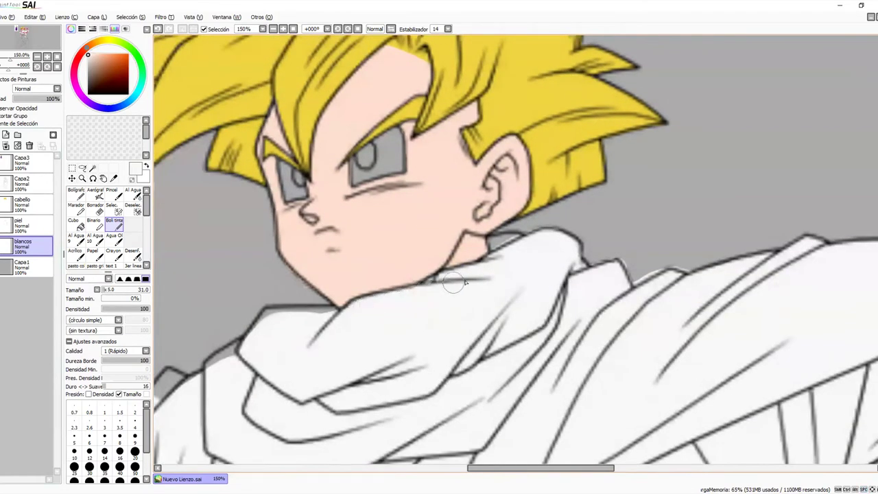
drag(499, 247, 520, 244)
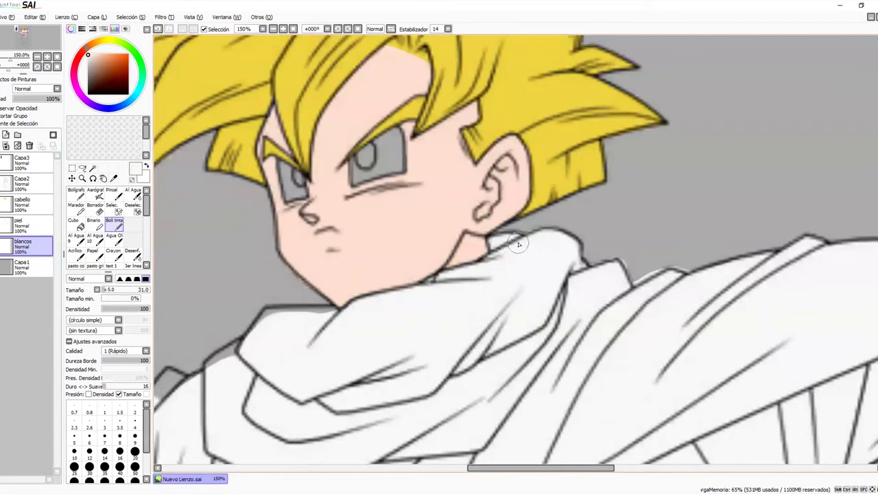
scroll(480, 274, down, 2)
scroll(480, 274, left, 3)
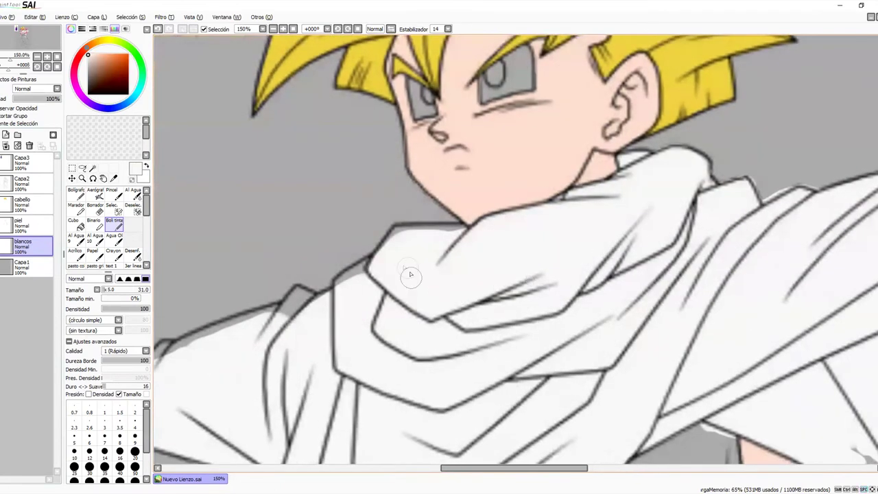
mouse_move(390, 247)
mouse_down()
mouse_move(403, 237)
mouse_move(453, 237)
mouse_up()
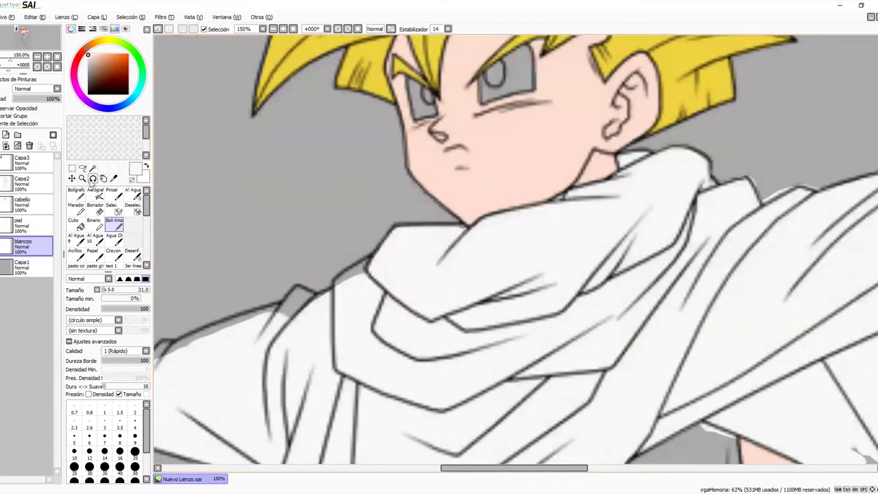
Step: Touch up the off-white along the outlines of the scarf and smaller shoulder piece with a finer Boli tinta brush
click(81, 179)
click(387, 207)
click(386, 207)
click(387, 206)
click(387, 206)
drag(508, 263, 459, 177)
click(115, 223)
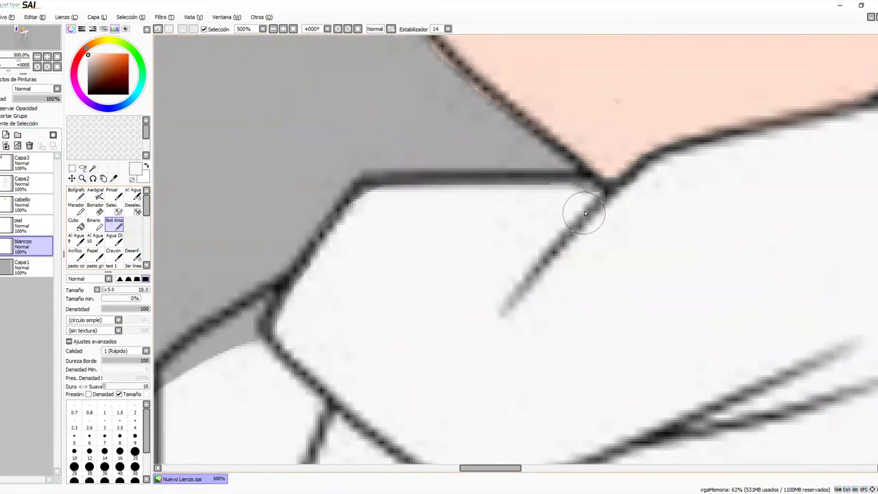
mouse_move(551, 204)
mouse_down()
mouse_move(379, 199)
mouse_move(366, 209)
mouse_up()
drag(401, 283, 594, 227)
mouse_move(483, 253)
mouse_down()
mouse_move(430, 292)
mouse_move(369, 318)
mouse_move(458, 255)
mouse_up()
drag(504, 321, 705, 207)
mouse_move(544, 248)
mouse_down()
mouse_move(453, 302)
mouse_move(416, 345)
mouse_move(469, 310)
mouse_up()
mouse_move(455, 267)
mouse_down()
mouse_move(411, 283)
mouse_move(483, 196)
mouse_move(502, 203)
mouse_move(481, 244)
mouse_move(493, 220)
mouse_move(533, 214)
mouse_move(503, 201)
mouse_up()
drag(515, 330, 605, 256)
drag(532, 174, 353, 229)
drag(458, 274, 694, 217)
drag(591, 189, 453, 229)
mouse_move(550, 188)
mouse_down()
mouse_move(504, 196)
mouse_move(432, 254)
mouse_move(373, 265)
mouse_move(359, 255)
mouse_move(369, 238)
mouse_up()
mouse_move(371, 328)
mouse_down()
mouse_move(507, 241)
mouse_move(447, 218)
mouse_move(451, 205)
mouse_move(247, 334)
mouse_up()
mouse_move(306, 325)
mouse_down()
mouse_move(431, 235)
mouse_move(372, 267)
mouse_move(412, 254)
mouse_move(382, 275)
mouse_move(506, 316)
mouse_move(535, 299)
mouse_move(529, 241)
mouse_up()
drag(417, 257, 566, 297)
Step: Erase the off-white spilling past the lower outline of the smaller shoulder piece, with the Borrador at size 11
drag(699, 295, 431, 114)
mouse_move(571, 177)
mouse_down()
mouse_move(481, 253)
mouse_move(440, 308)
mouse_up()
key(e)
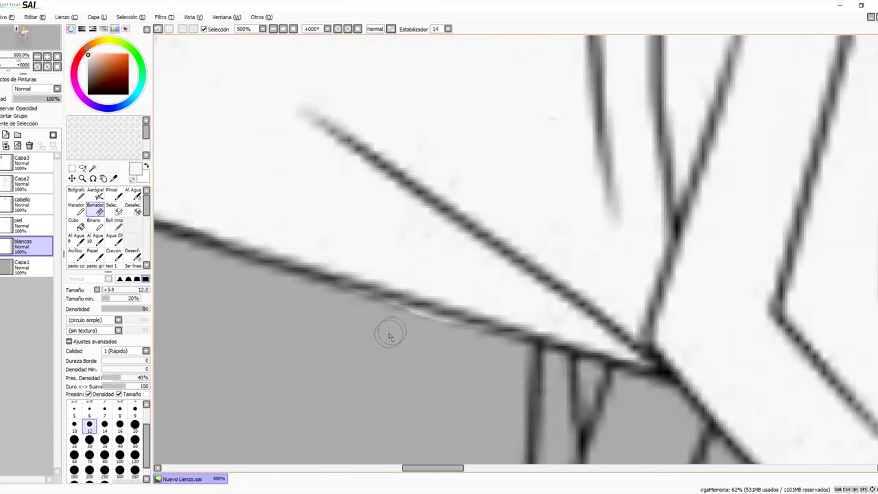
drag(332, 299, 435, 334)
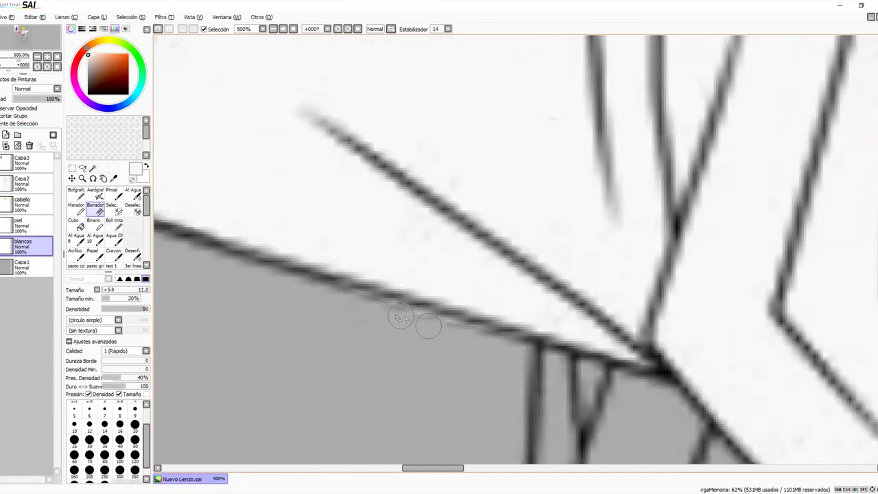
Step: Clean up the off-white edge beneath the smaller shoulder piece where its lower outline meets the scarf
mouse_move(341, 301)
mouse_down()
mouse_move(500, 343)
mouse_move(334, 298)
mouse_move(368, 300)
mouse_move(441, 343)
mouse_up()
drag(570, 374, 478, 328)
mouse_move(550, 270)
mouse_down()
mouse_move(574, 265)
mouse_move(614, 287)
mouse_move(585, 282)
mouse_move(663, 304)
mouse_move(508, 230)
mouse_move(553, 295)
mouse_move(431, 231)
mouse_move(407, 244)
mouse_up()
Step: Outline the unpainted upper cape section below the larger shoulder piece with Boli tinte and fill it off-white with Cubo
click(83, 178)
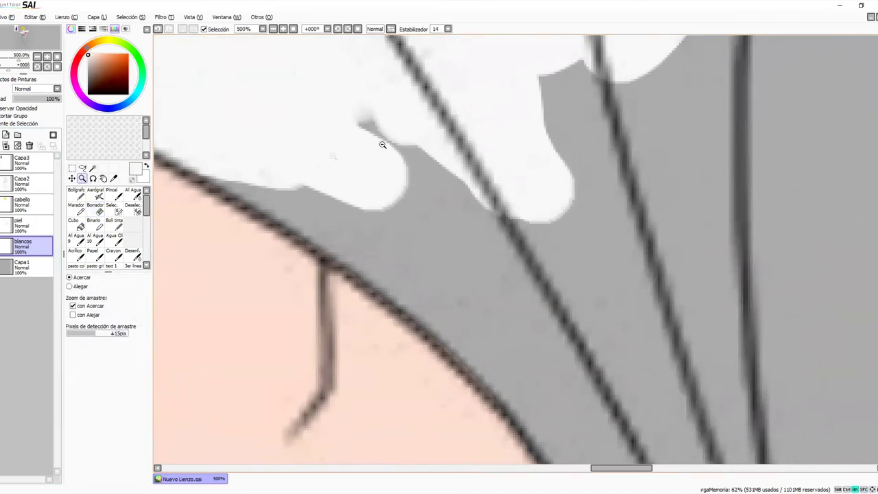
scroll(382, 141, down, 6)
drag(424, 185, 385, 173)
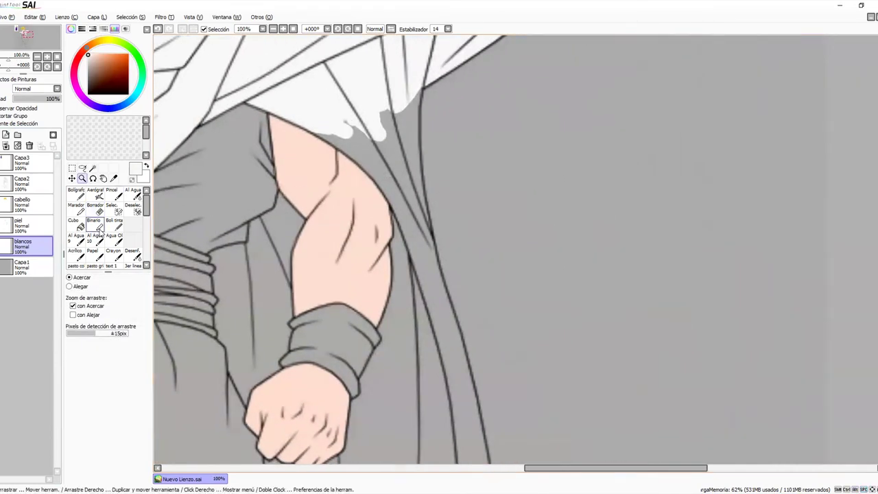
click(115, 226)
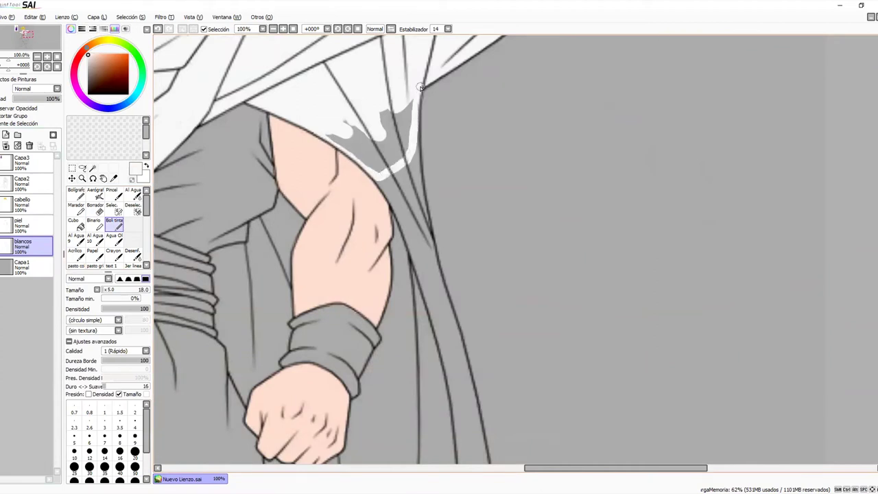
click(73, 223)
click(367, 155)
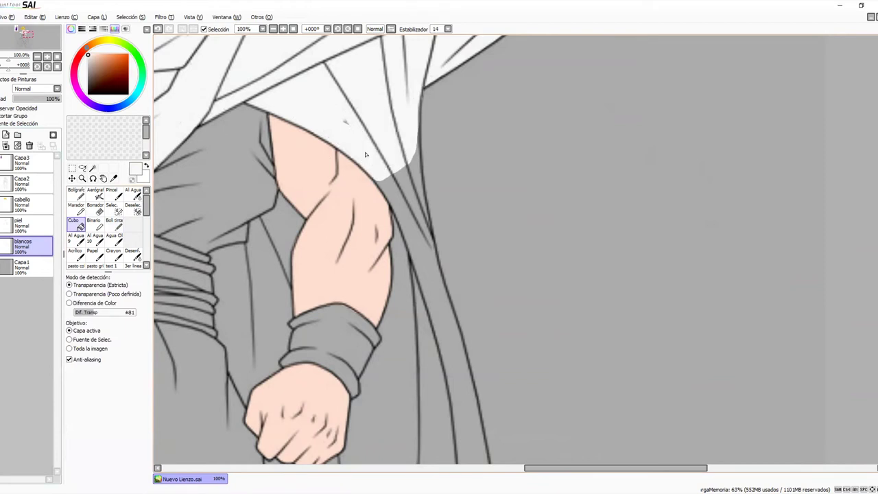
Step: Extend the off-white down the narrowing cape strip beside the upper arm with Boli tinte at size 18
click(115, 225)
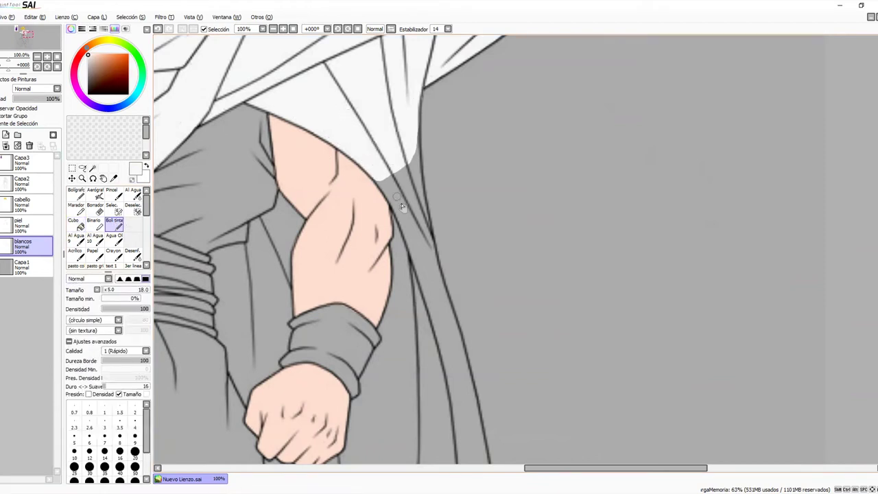
drag(402, 207, 372, 157)
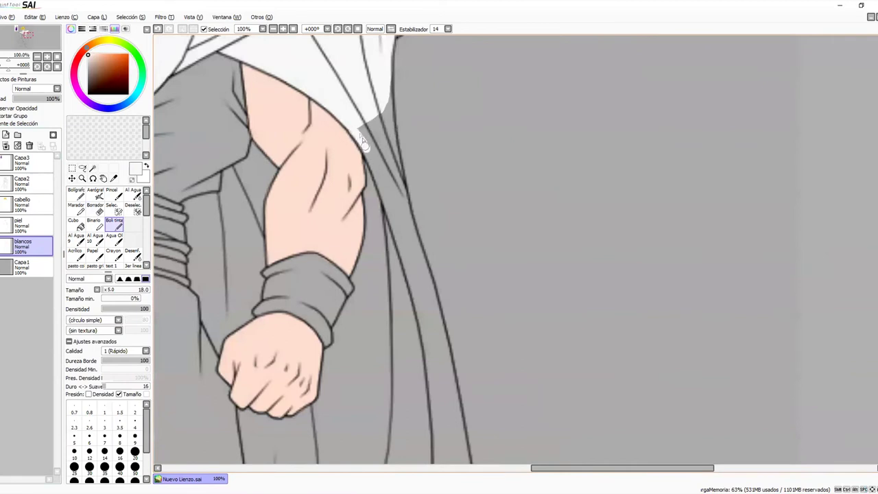
drag(375, 151, 365, 115)
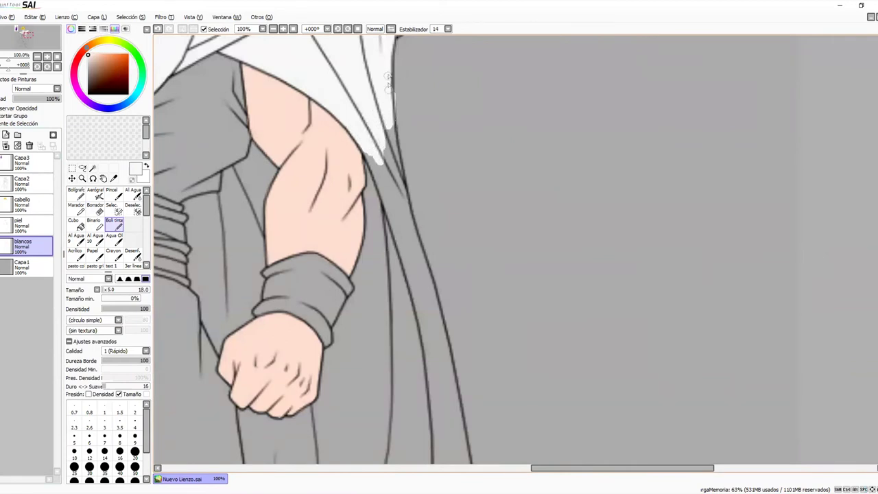
scroll(384, 117, up, 3)
drag(385, 270, 377, 201)
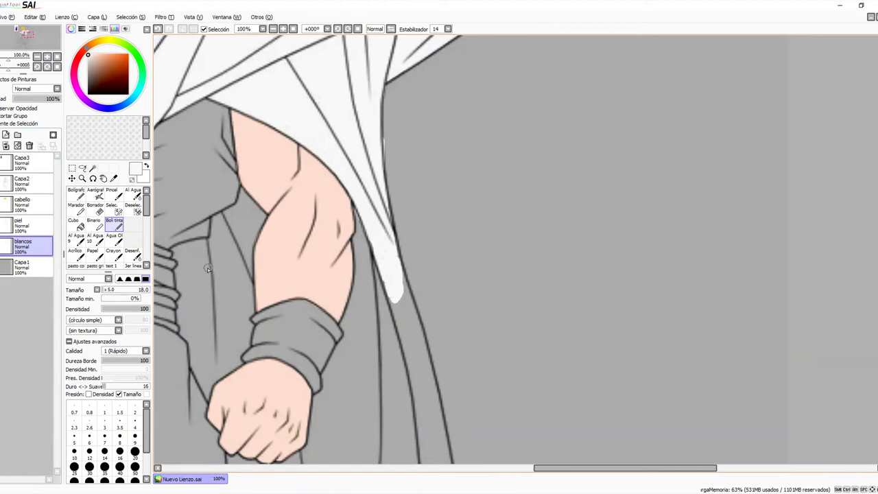
Step: Examine the lower cape on the line art and in the reference picture to see which parts still need color
click(83, 179)
alt+click(372, 221)
alt+click(372, 220)
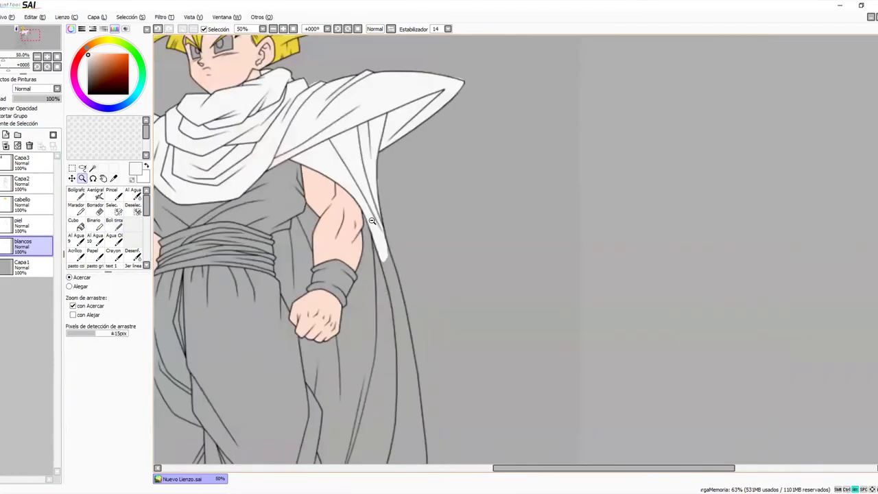
right_click(372, 221)
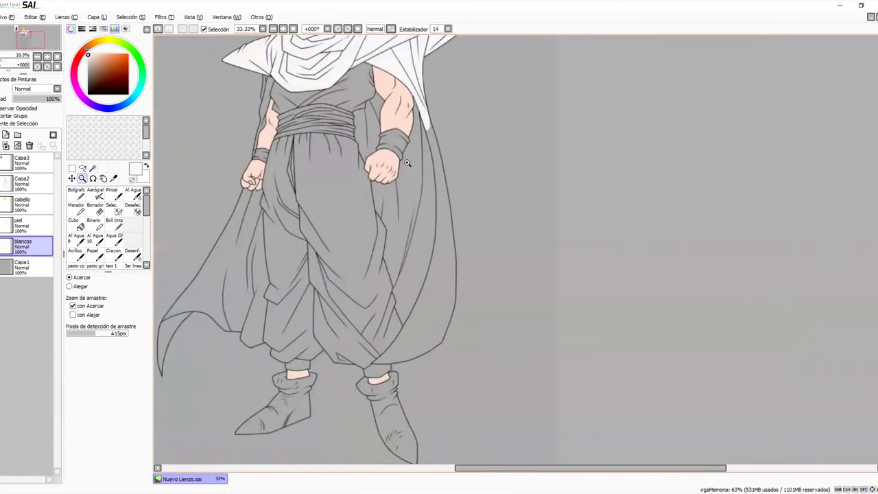
click(408, 163)
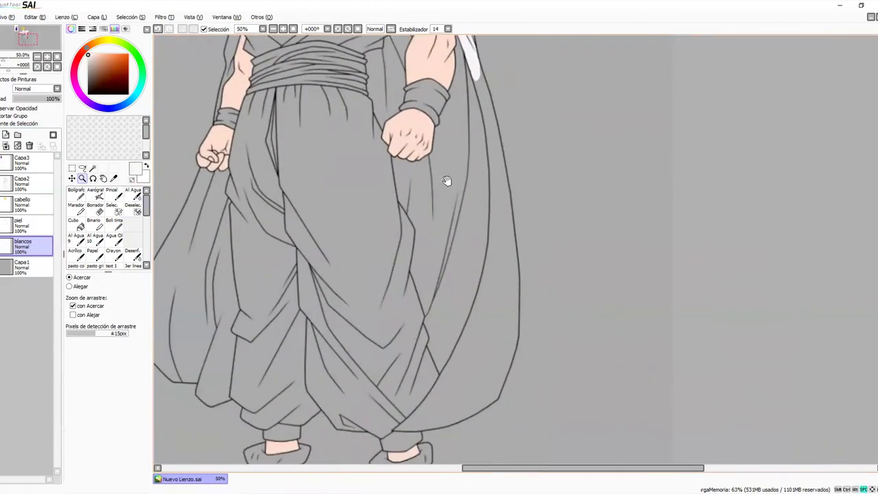
drag(453, 183, 628, 372)
drag(401, 100, 557, 291)
click(417, 212)
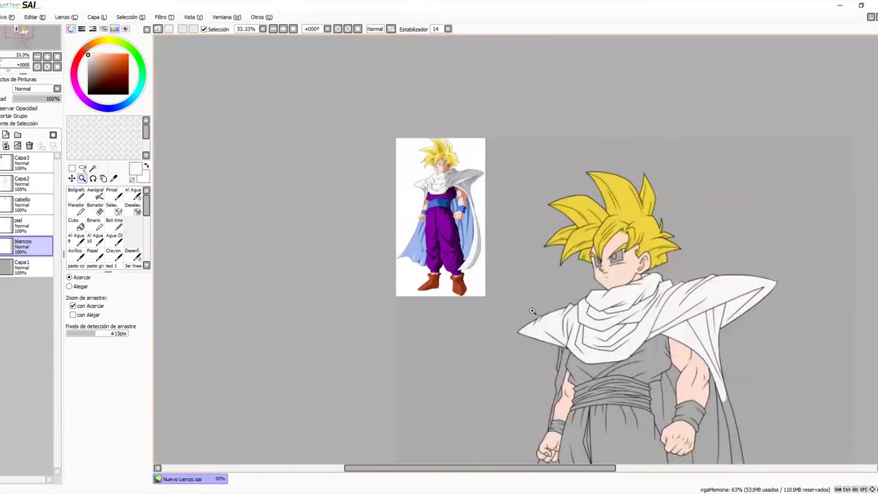
drag(579, 376, 430, 162)
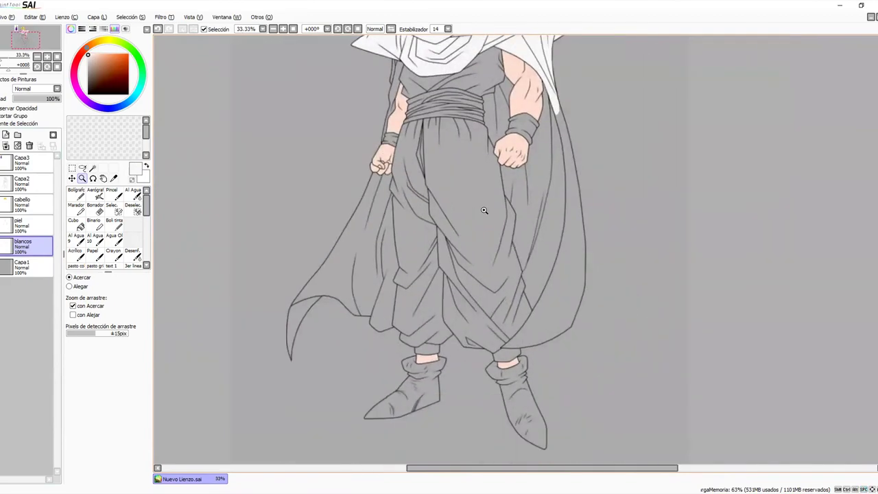
click(485, 211)
click(485, 213)
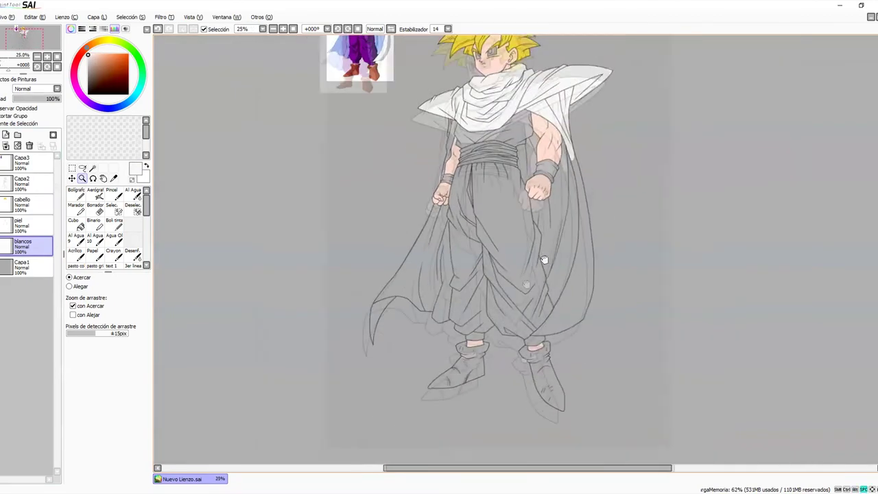
Step: Outline the cape area between the waist sash and the larger arm with Boli tinte at size 11 and fill it off-white
click(479, 167)
click(478, 163)
click(477, 160)
click(474, 162)
click(473, 164)
drag(406, 153, 386, 249)
click(115, 224)
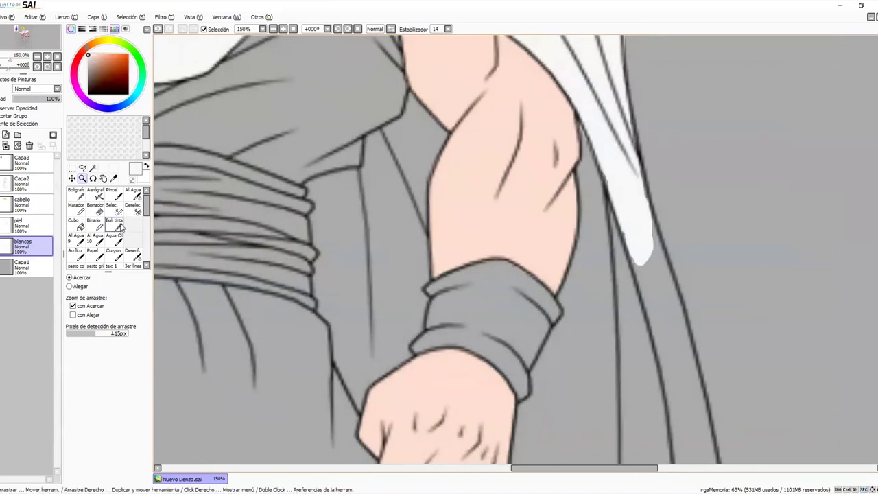
drag(312, 193, 308, 197)
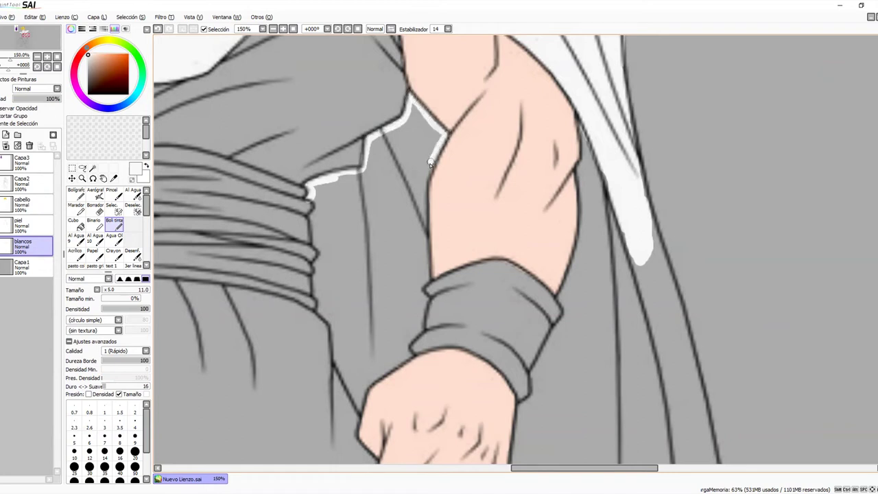
drag(424, 205, 424, 272)
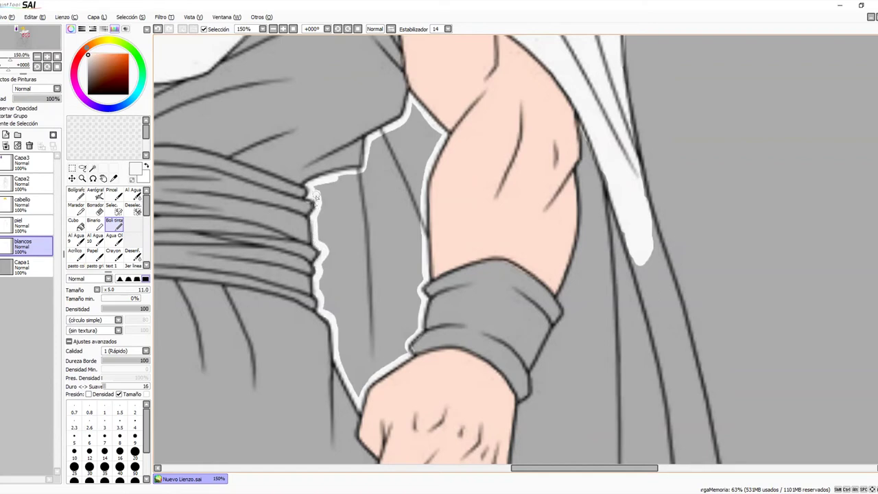
click(74, 223)
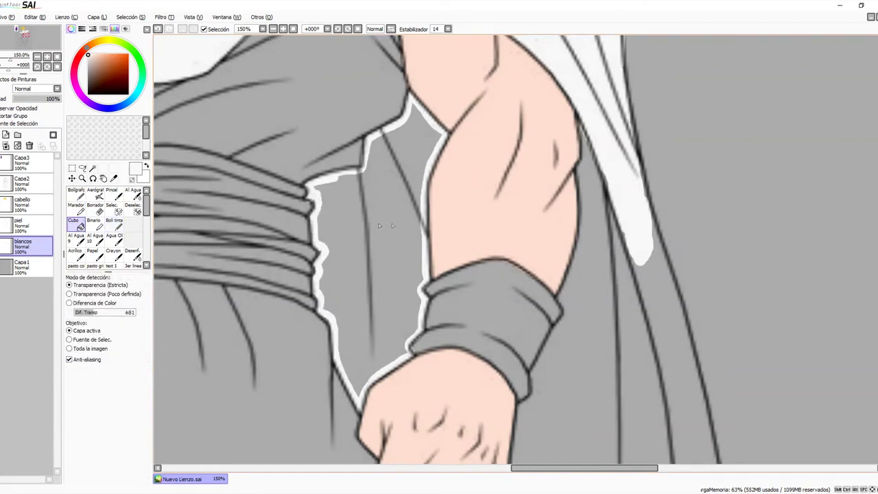
click(374, 227)
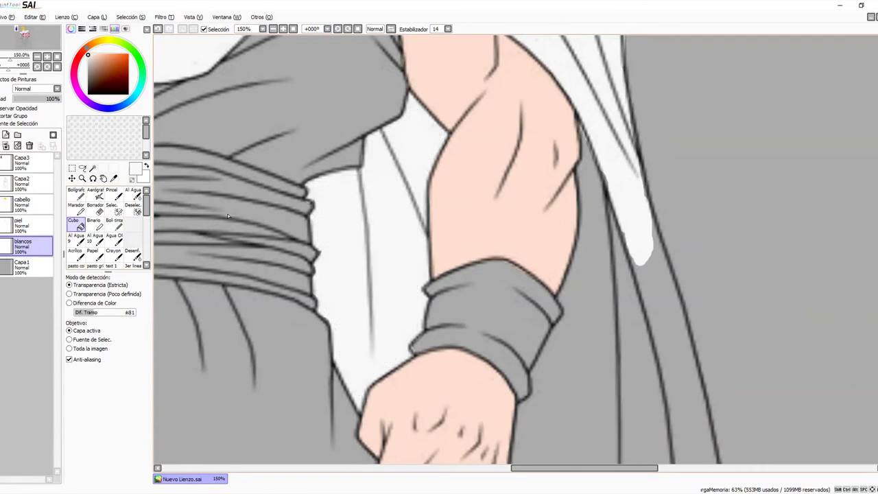
Step: Paint the narrow cape strip beside the other arm off-white down to the wristband, using Boli tinte at size 16
click(82, 178)
scroll(521, 264, down, 5)
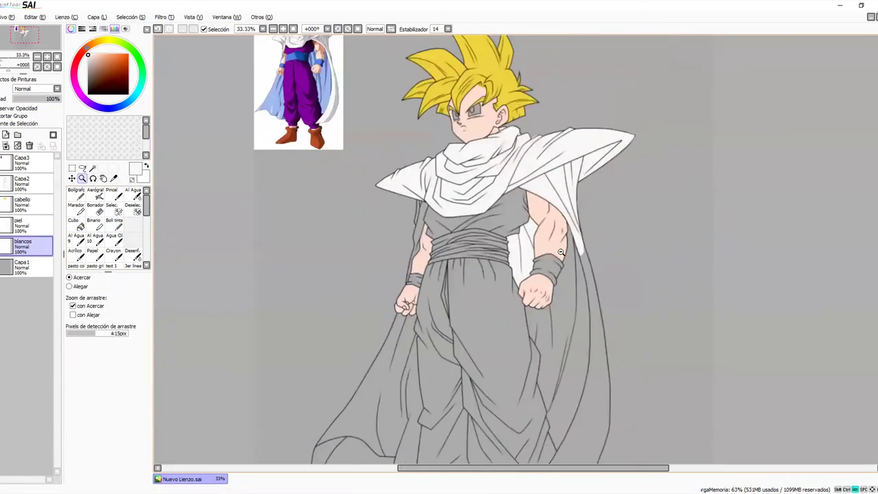
scroll(464, 215, up, 5)
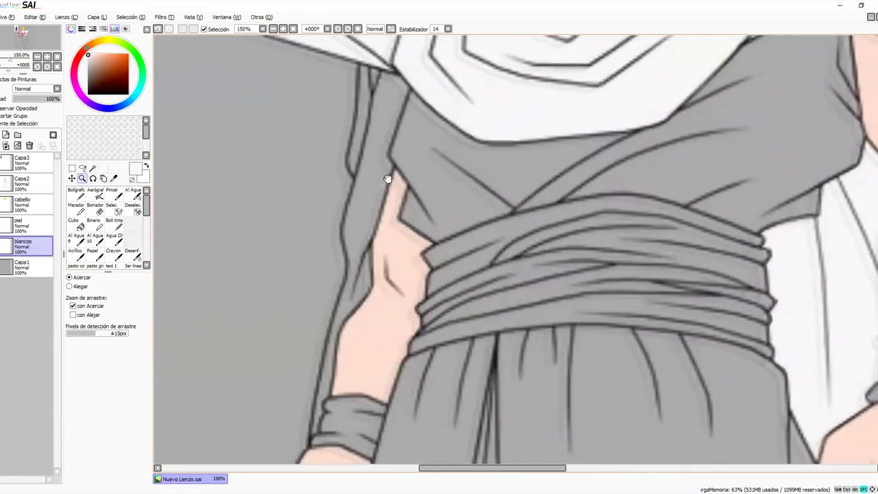
drag(387, 178, 378, 186)
click(116, 225)
mouse_move(369, 83)
mouse_down()
mouse_move(370, 143)
mouse_move(387, 140)
mouse_move(365, 164)
mouse_move(383, 147)
mouse_move(391, 157)
mouse_move(368, 218)
mouse_move(368, 166)
mouse_move(364, 190)
mouse_move(358, 152)
mouse_move(346, 235)
mouse_move(371, 233)
mouse_up()
mouse_move(375, 238)
mouse_down()
mouse_move(360, 280)
mouse_move(366, 251)
mouse_move(359, 282)
mouse_move(352, 280)
mouse_move(356, 234)
mouse_move(346, 312)
mouse_up()
mouse_move(350, 282)
mouse_down()
mouse_move(342, 316)
mouse_move(340, 302)
mouse_move(341, 319)
mouse_move(348, 314)
mouse_move(355, 326)
mouse_move(346, 363)
mouse_move(348, 333)
mouse_move(338, 358)
mouse_up()
drag(385, 317, 402, 111)
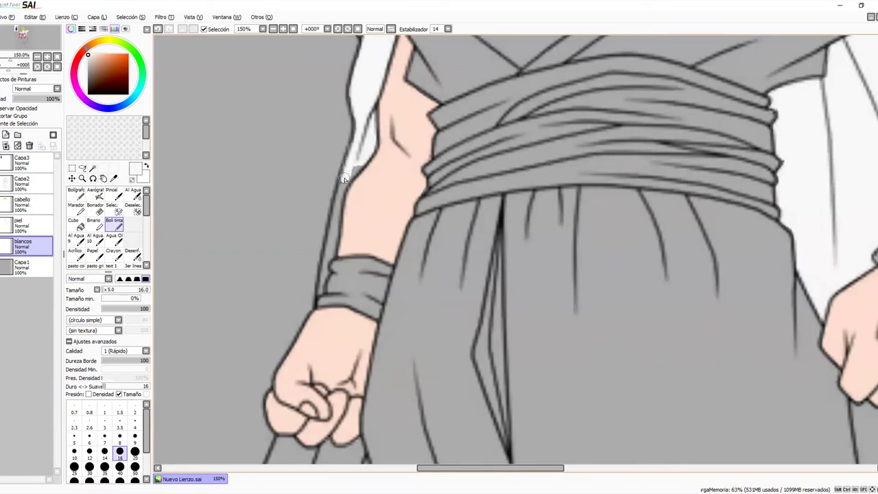
drag(340, 185, 330, 252)
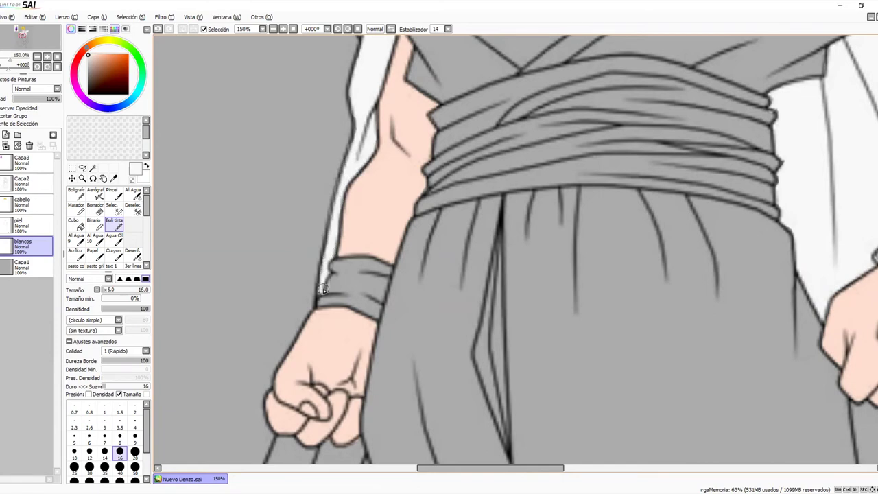
Step: Outline the flowing cape section below the smaller fist out to its pointed tip and fill it off-white with Cubo
mouse_move(353, 284)
mouse_down()
mouse_move(339, 228)
mouse_move(364, 32)
mouse_up()
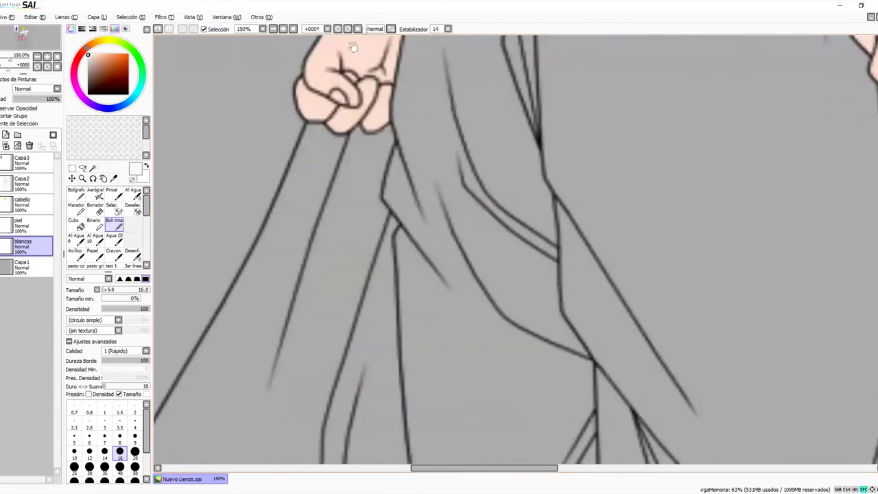
click(82, 178)
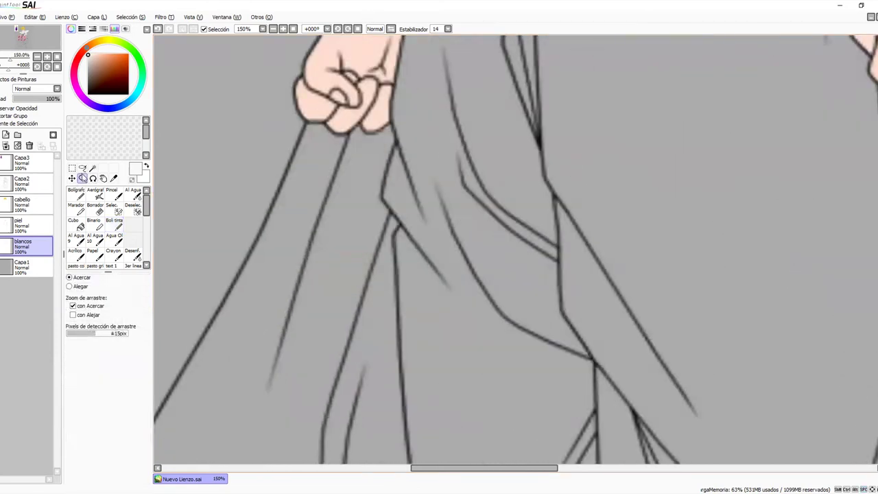
scroll(339, 137, down, 4)
scroll(348, 172, up, 5)
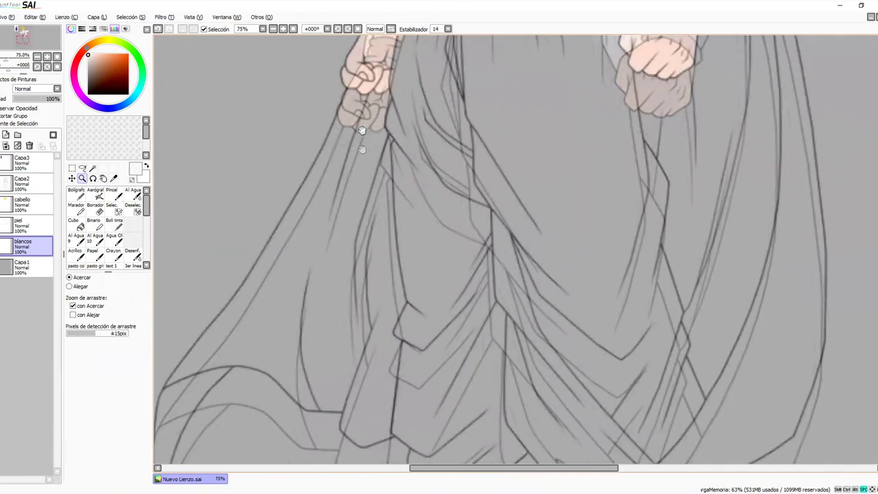
scroll(419, 124, down, 2)
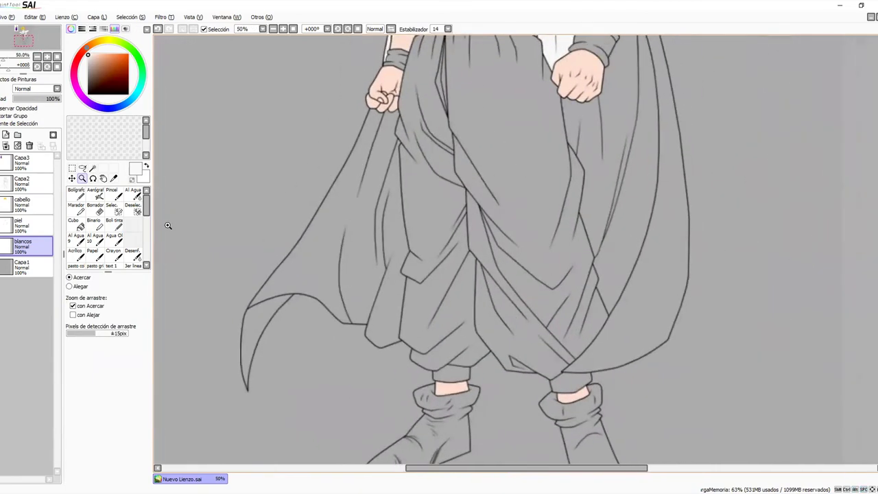
click(114, 220)
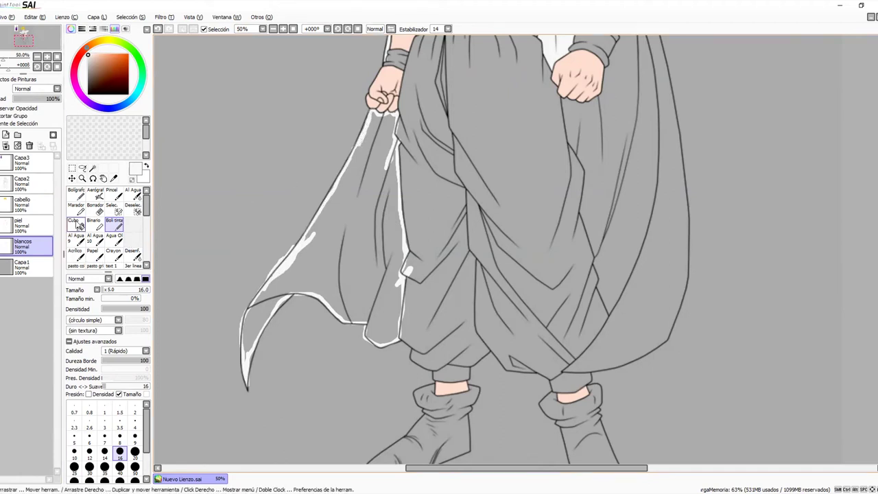
key(g)
click(354, 191)
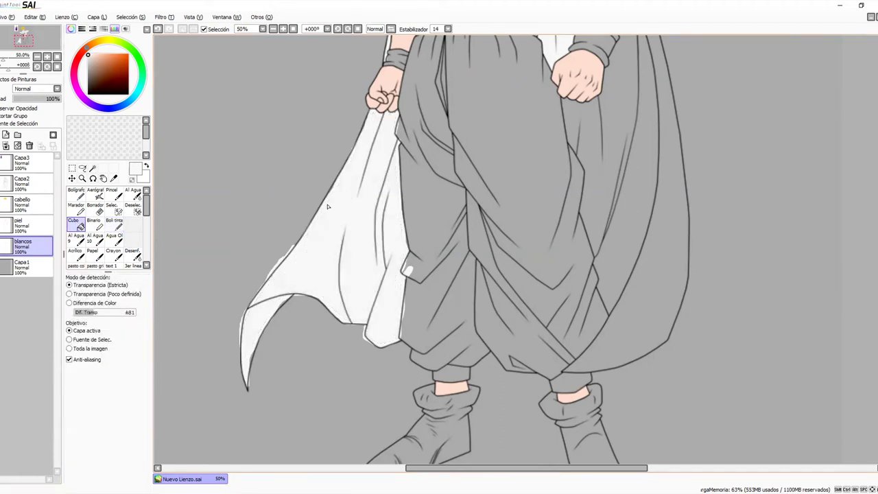
Step: Erase the off-white spilling onto the pointed trouser fold beside the cape, with the Borrador at size 12
click(82, 178)
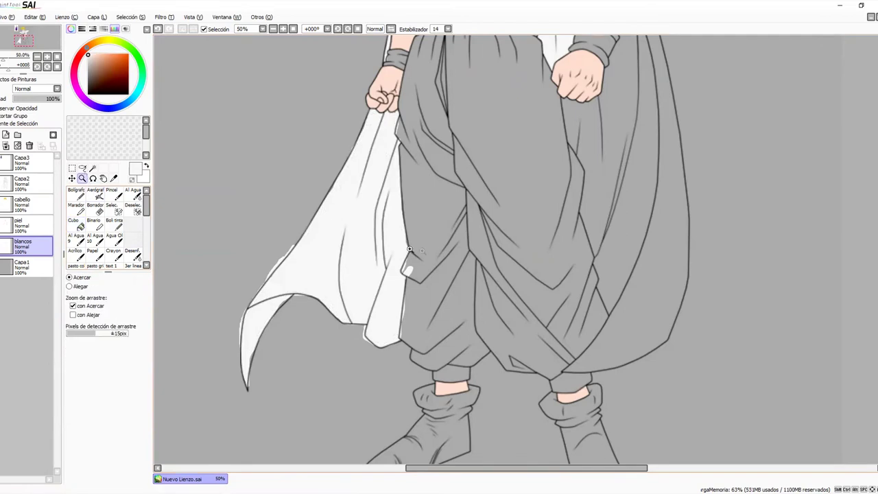
click(422, 251)
click(423, 251)
click(424, 251)
click(422, 252)
click(420, 251)
drag(410, 249, 479, 131)
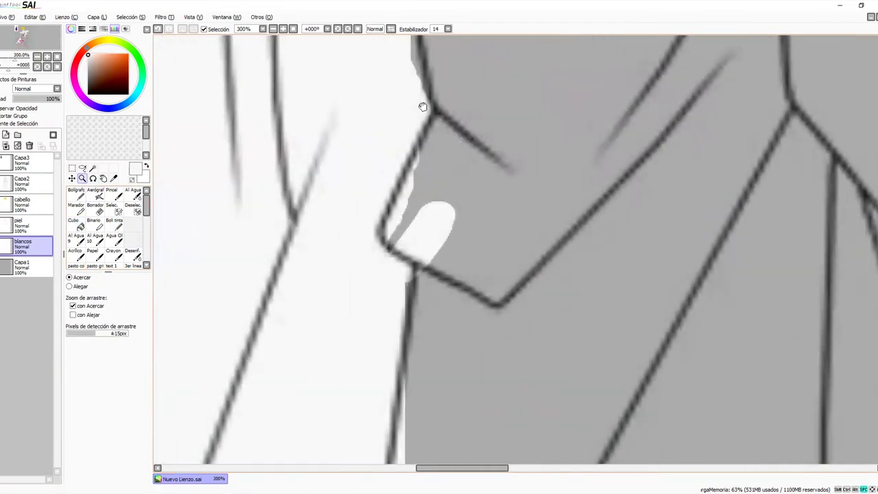
drag(422, 106, 418, 167)
click(97, 211)
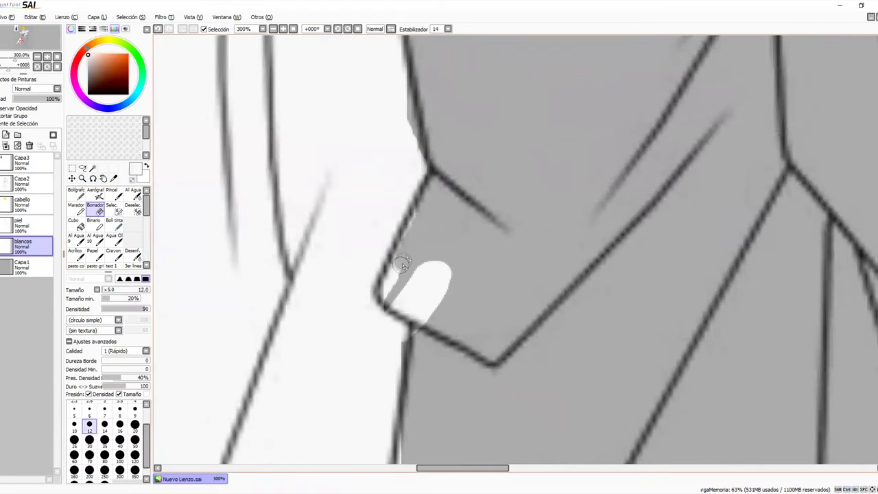
mouse_move(394, 269)
mouse_down()
mouse_move(388, 291)
mouse_move(399, 276)
mouse_move(390, 301)
mouse_move(417, 314)
mouse_move(465, 306)
mouse_move(448, 279)
mouse_move(391, 294)
mouse_move(433, 307)
mouse_move(412, 317)
mouse_move(398, 309)
mouse_move(427, 334)
mouse_move(417, 328)
mouse_move(416, 300)
mouse_move(384, 291)
mouse_move(400, 306)
mouse_up()
Step: Fill the gray sliver between the cape and the trouser outline above the fold, and erase the overflow onto the trousers
scroll(476, 225, up, 5)
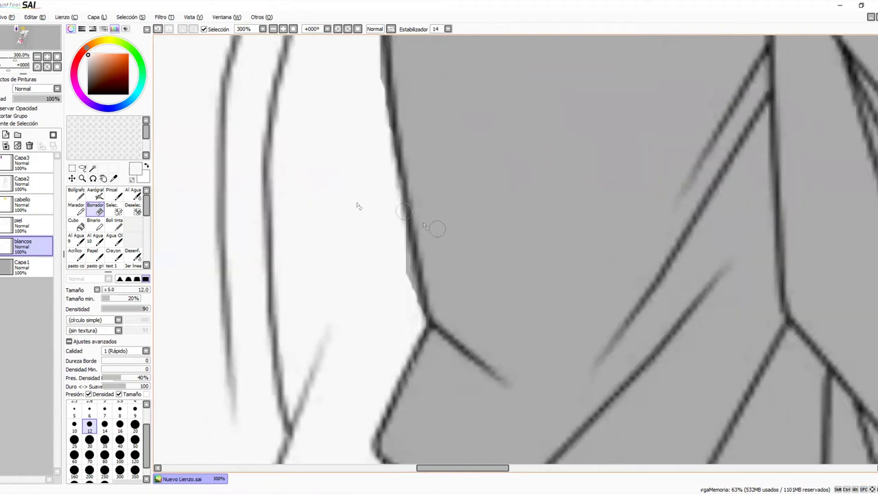
click(114, 223)
mouse_move(396, 239)
mouse_down()
mouse_move(413, 307)
mouse_move(396, 224)
mouse_move(413, 309)
mouse_move(390, 138)
mouse_up()
key(e)
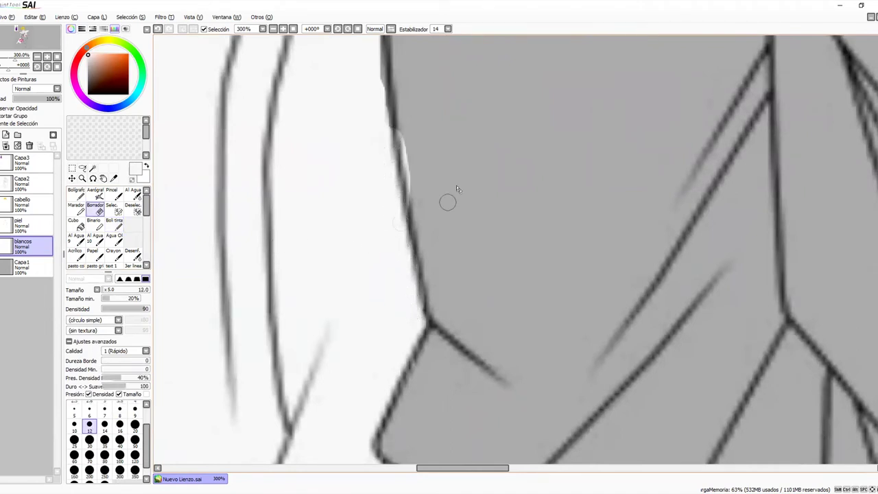
drag(412, 140, 428, 237)
drag(431, 126, 430, 288)
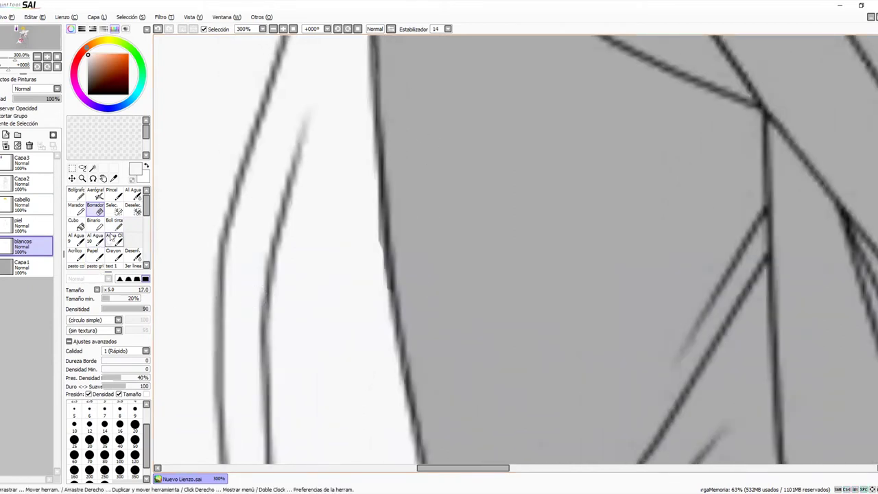
Step: Fill the thin gray gap along the cape's edge beside the trousers with off-white, using Boli tinte at size 16
click(115, 225)
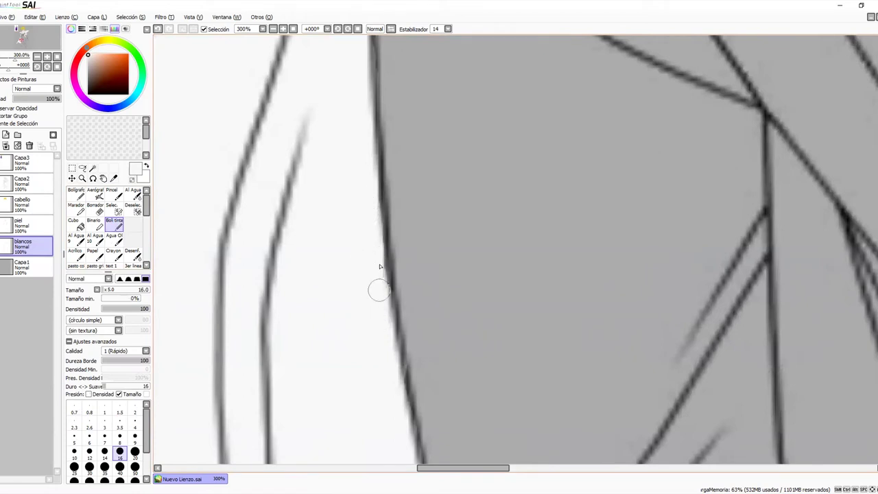
drag(387, 304, 374, 227)
key(e)
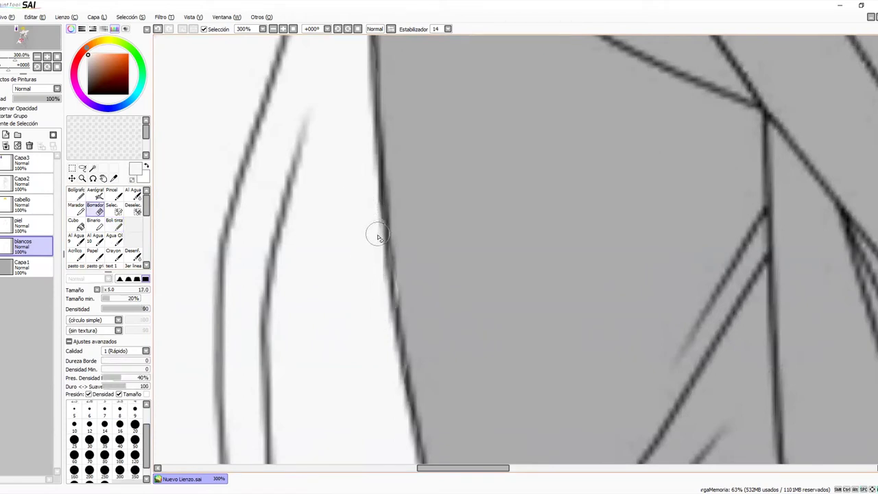
Step: Paint the cape's edge off-white beside the trouser fold below the fist, and erase the overflow on the fold with Borrador at size 16
drag(399, 245, 414, 351)
click(114, 223)
mouse_move(351, 142)
mouse_down()
mouse_move(306, 198)
mouse_move(371, 218)
mouse_move(337, 234)
mouse_up()
key(e)
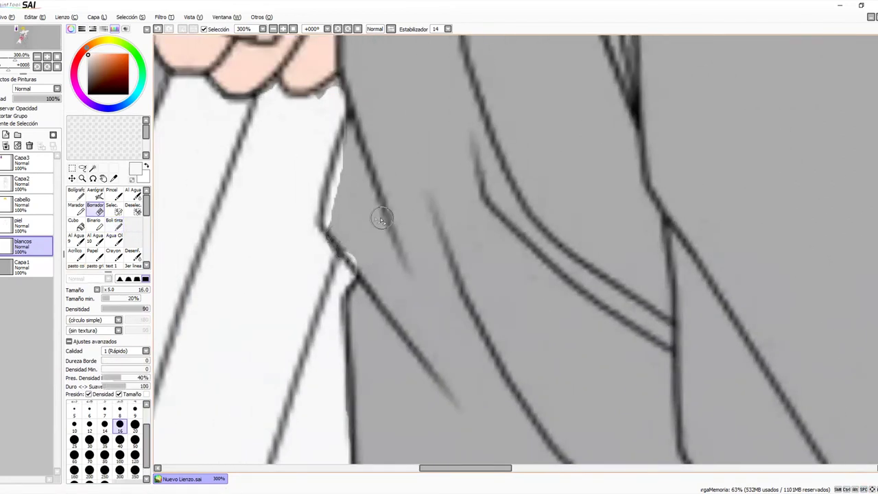
mouse_move(350, 167)
mouse_down()
mouse_move(359, 128)
mouse_move(326, 218)
mouse_move(375, 277)
mouse_move(351, 197)
mouse_move(355, 136)
mouse_up()
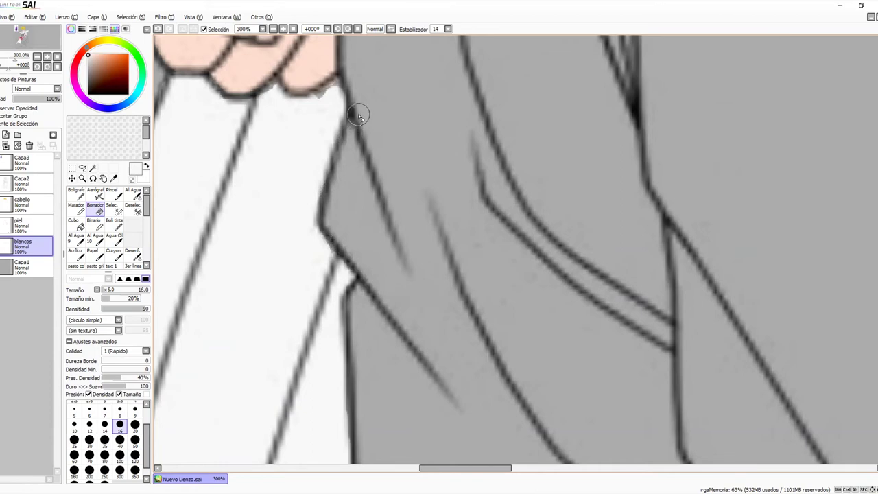
Step: Fill the gray gaps along the cape's outer edge and beneath the fist's fingers with off-white, using Boli tinte at size 16
drag(402, 226, 492, 168)
drag(428, 260, 443, 159)
drag(361, 96, 471, 333)
click(114, 223)
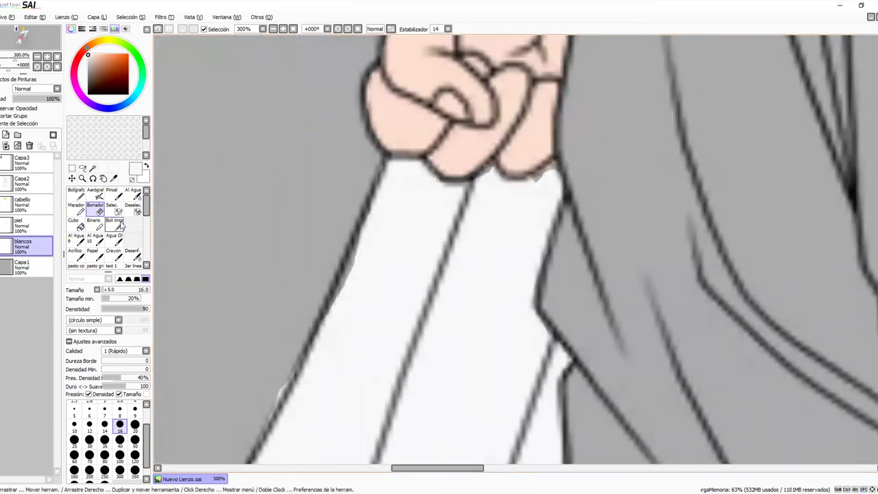
drag(322, 336, 391, 176)
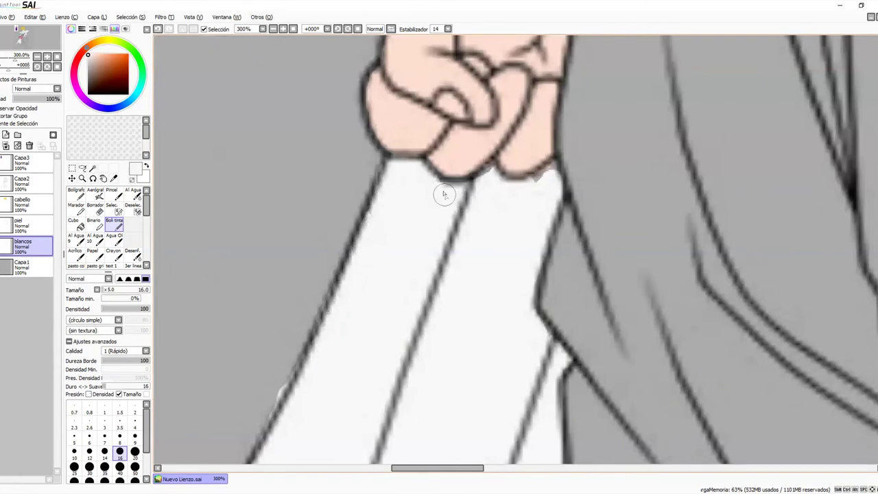
mouse_move(491, 172)
mouse_down()
mouse_move(525, 190)
mouse_move(554, 167)
mouse_up()
drag(497, 299, 494, 118)
drag(480, 196, 483, 189)
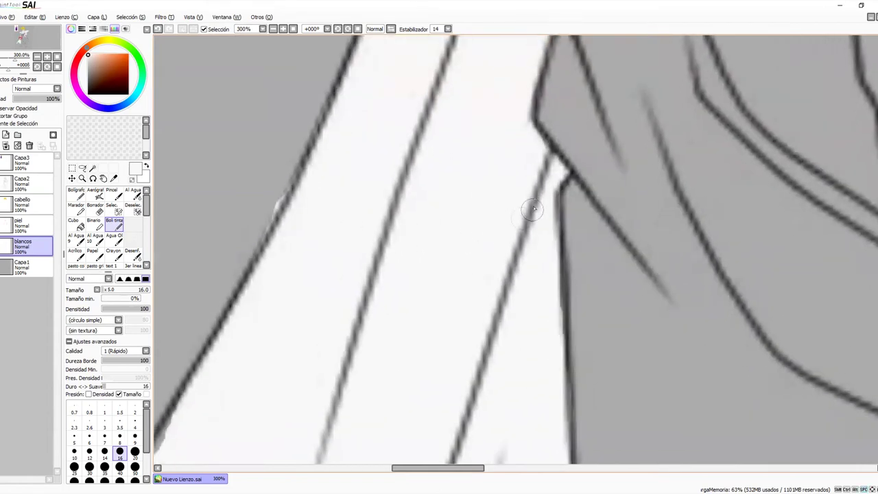
drag(544, 185, 552, 240)
Step: Erase the off-white bump outside the cape's outer line, and fill the gray notch inside the line further down
mouse_move(476, 319)
mouse_down()
mouse_move(424, 298)
mouse_move(431, 207)
mouse_move(418, 249)
mouse_move(371, 308)
mouse_up()
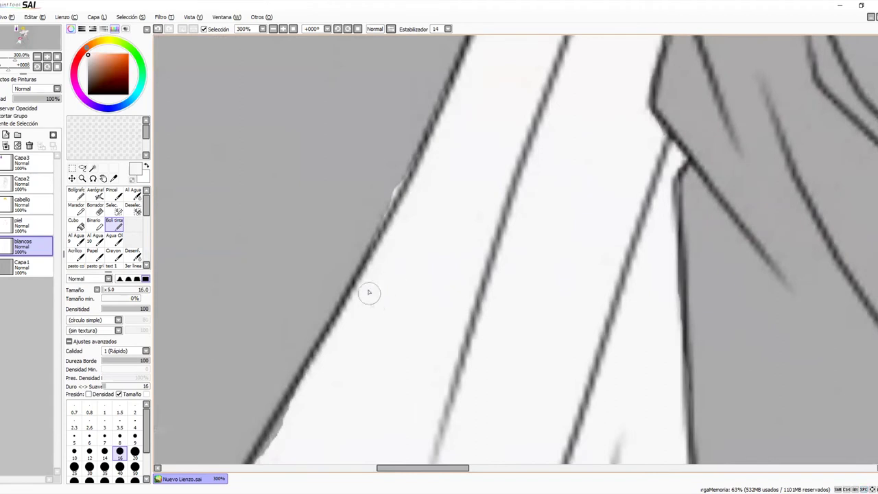
key(e)
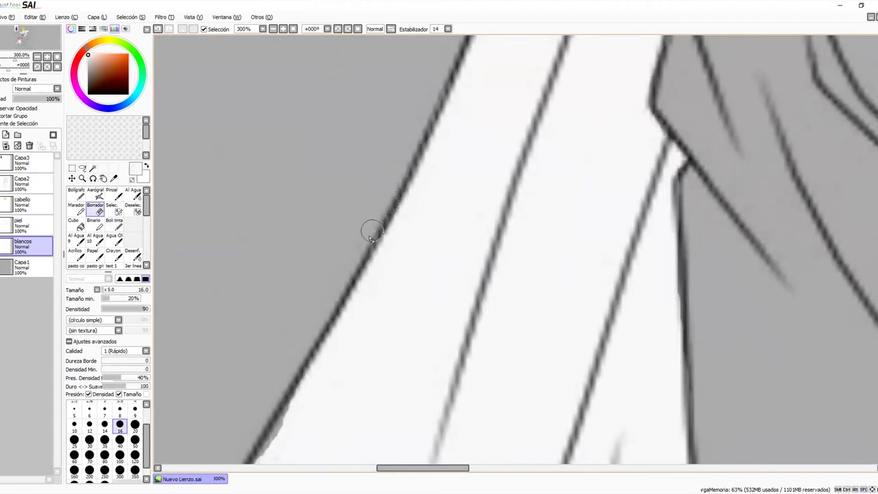
drag(364, 407, 410, 226)
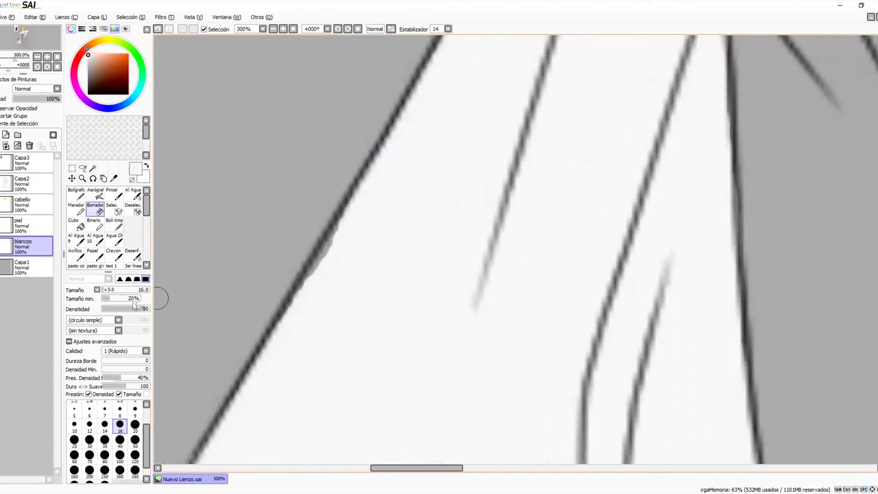
click(119, 226)
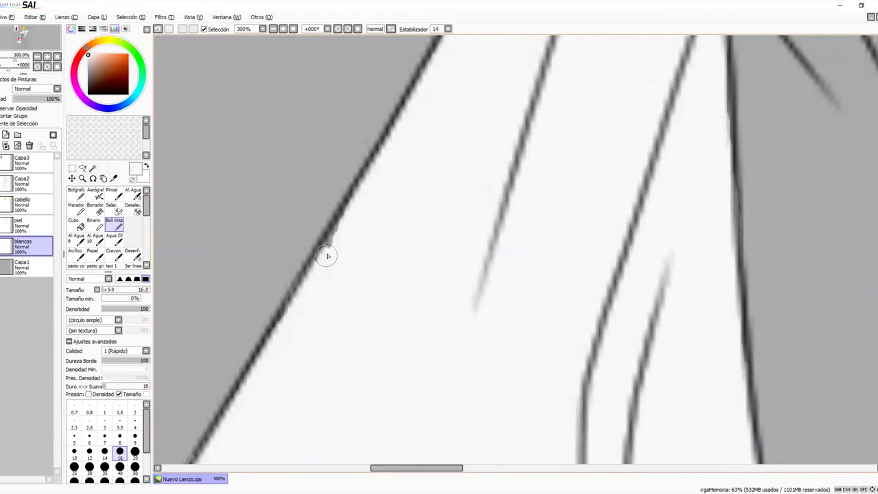
drag(324, 267, 427, 150)
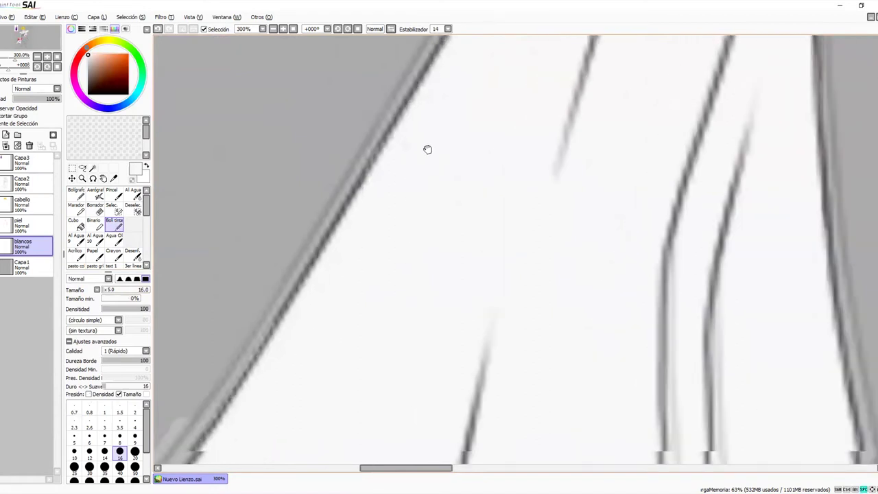
Step: Erase the jagged off-white overflow outside the lower stretch of the cape's outer line, with Borrador at size 16
key(e)
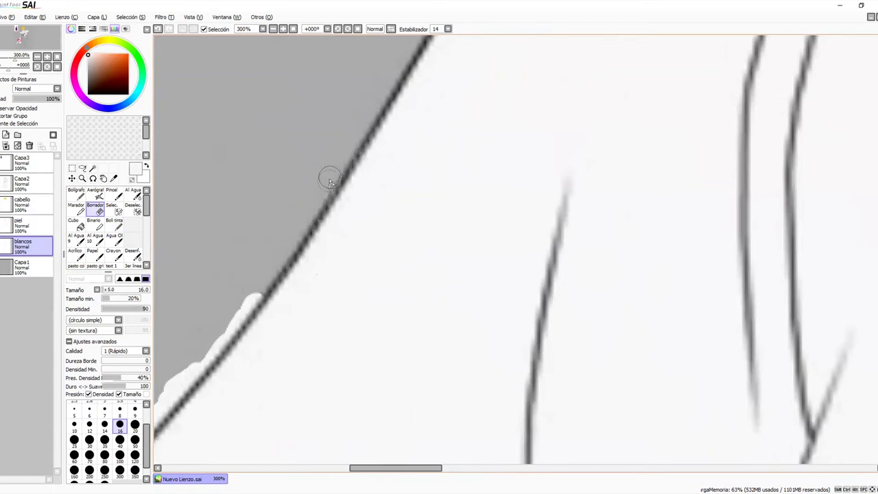
mouse_move(307, 285)
mouse_down()
mouse_move(443, 186)
mouse_move(441, 179)
mouse_move(365, 214)
mouse_move(335, 245)
mouse_move(374, 202)
mouse_move(328, 266)
mouse_move(280, 297)
mouse_up()
mouse_move(329, 261)
mouse_down()
mouse_move(221, 398)
mouse_move(283, 329)
mouse_up()
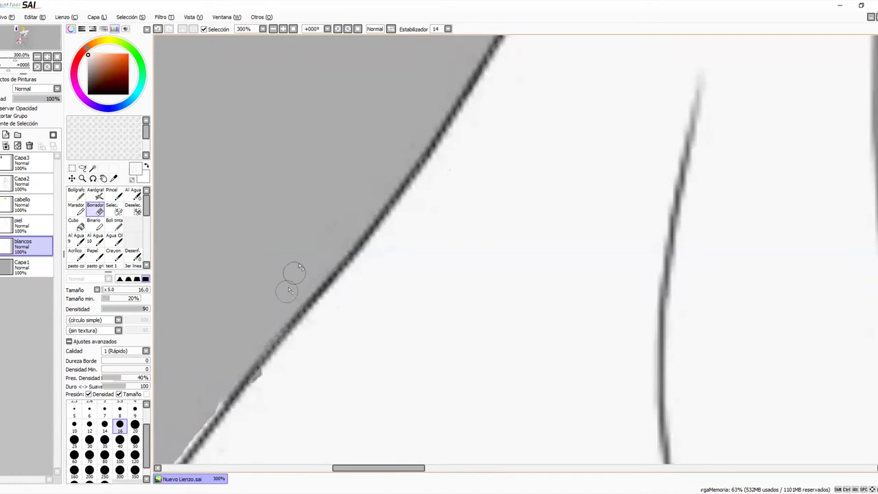
Step: Fill the gray gaps inside the cape's lower outer line and along the inner curve of its pointed end, using Boli tinte
drag(333, 304, 545, 153)
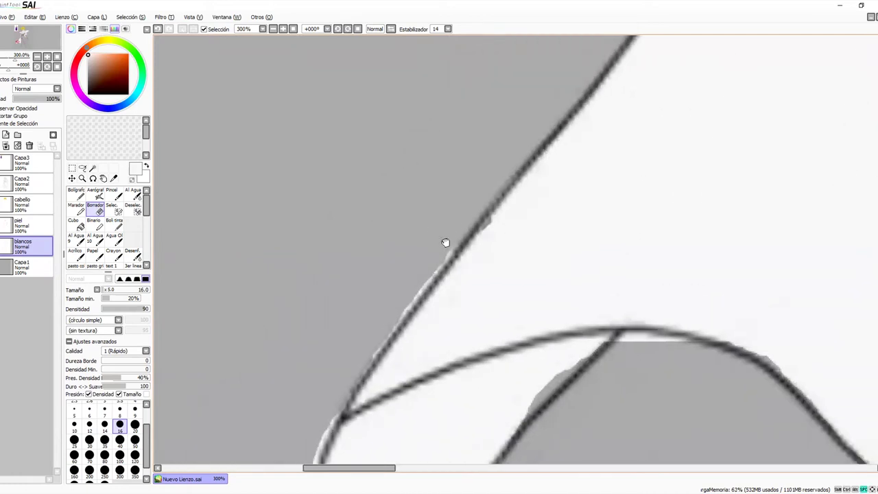
click(114, 224)
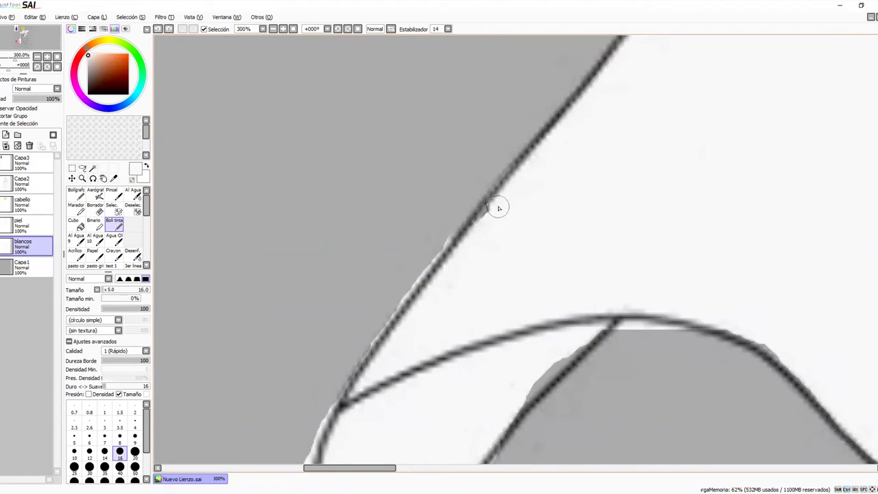
drag(498, 317, 542, 288)
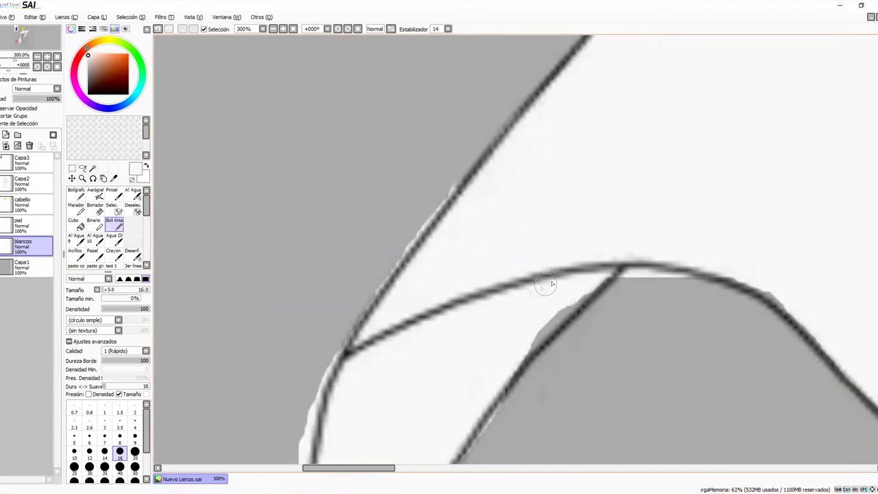
drag(593, 273, 539, 335)
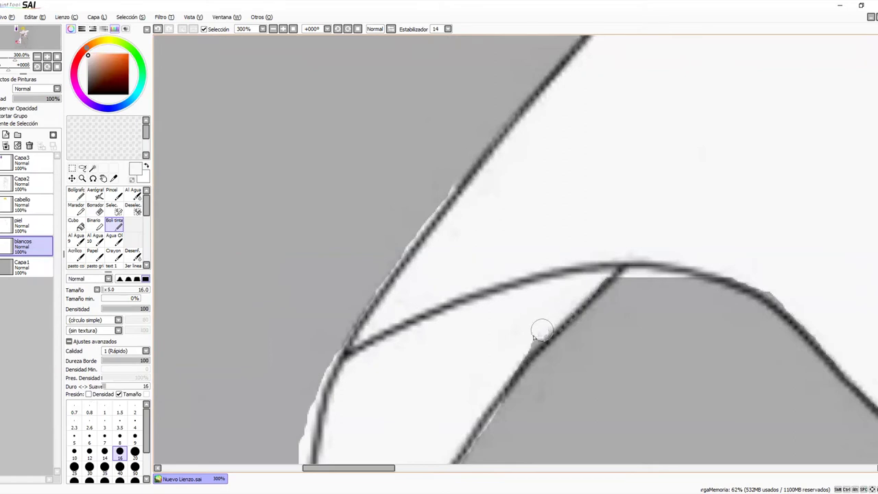
drag(621, 287, 482, 191)
mouse_move(320, 320)
mouse_down()
mouse_move(390, 231)
mouse_move(412, 245)
mouse_move(417, 271)
mouse_up()
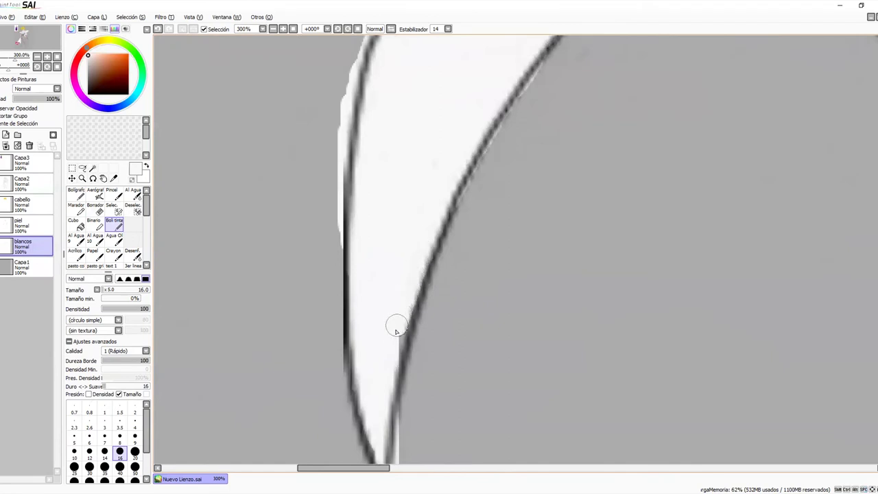
drag(386, 380, 414, 299)
mouse_move(408, 346)
mouse_down()
mouse_move(410, 398)
mouse_move(413, 355)
mouse_up()
Step: Erase the off-white overflow around the cape's pointed tip and up the outside of its outer curve
key(e)
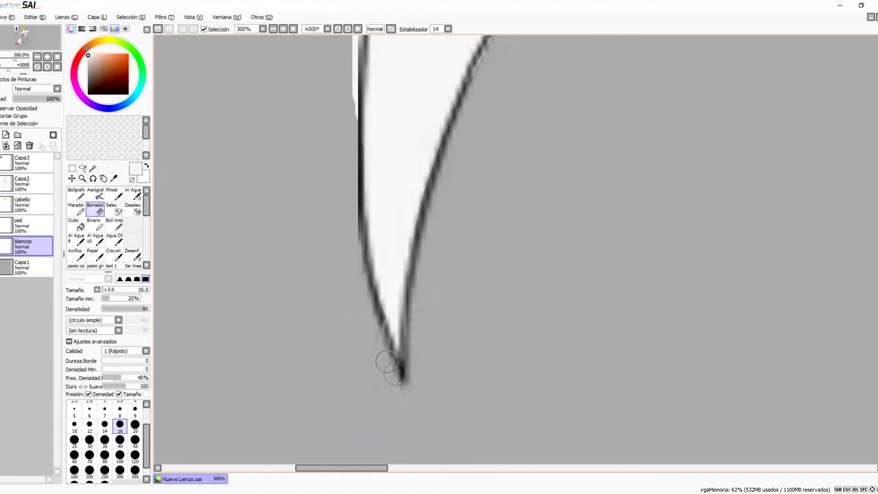
scroll(382, 269, up, 8)
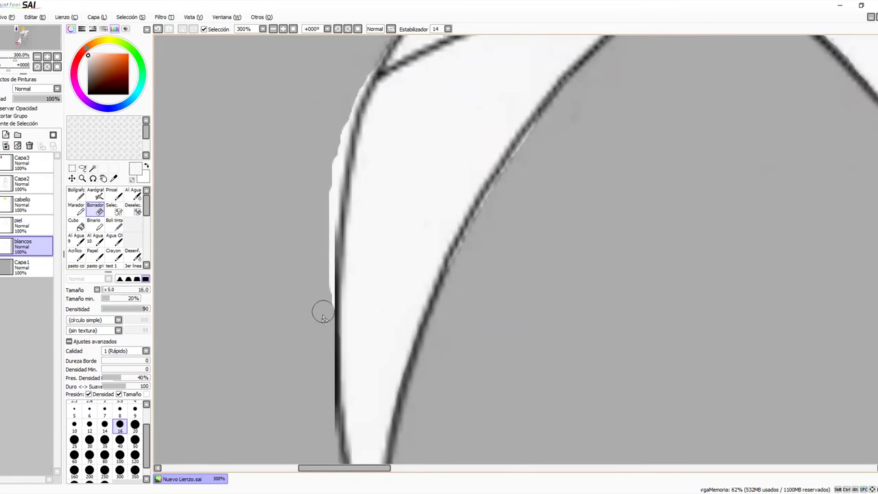
mouse_move(328, 296)
mouse_down()
mouse_move(362, 96)
mouse_move(357, 118)
mouse_move(342, 118)
mouse_move(320, 238)
mouse_up()
scroll(302, 275, up, 5)
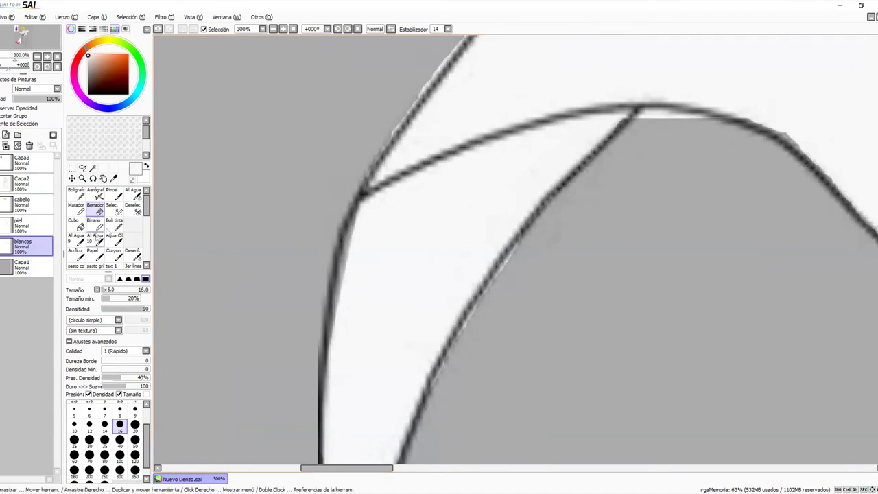
Step: Fill the gap inside the pointed end's outer curve, and erase the overflow along its inner curve up to the hem arch
click(114, 223)
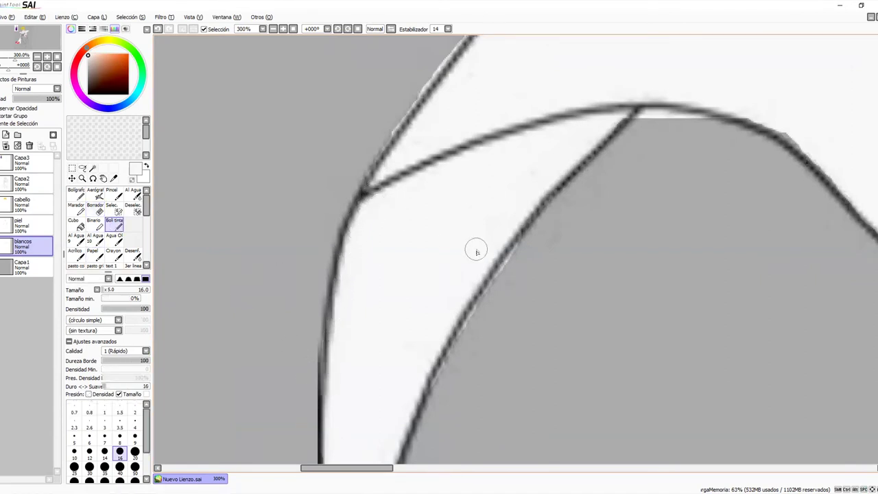
drag(465, 378, 466, 172)
key(e)
mouse_move(447, 165)
mouse_down()
mouse_move(497, 79)
mouse_move(461, 182)
mouse_up()
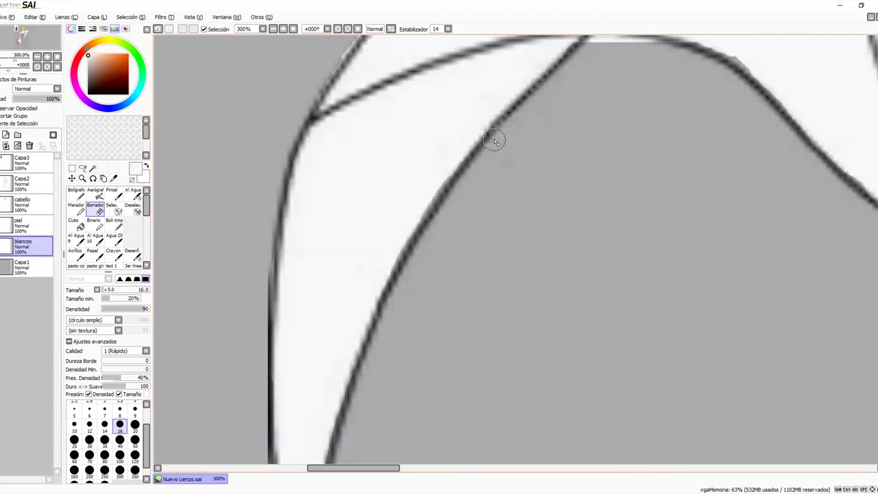
drag(570, 108, 540, 247)
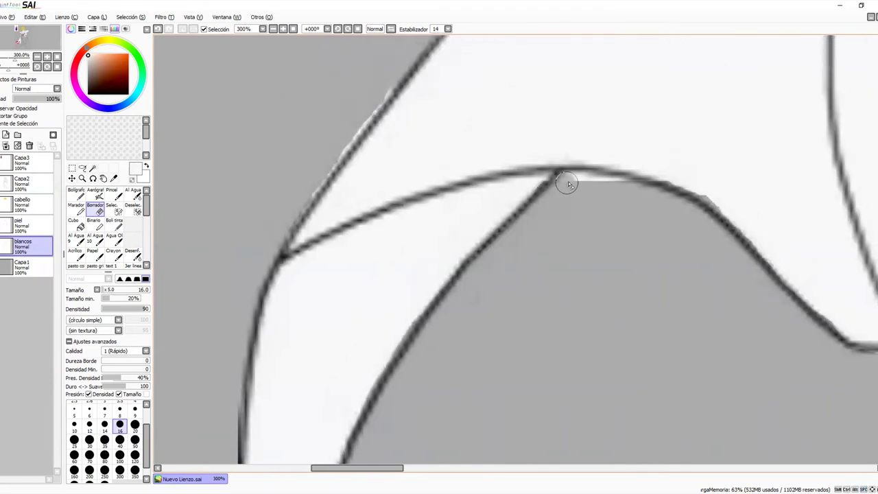
Step: Retouch the pointed end's edges in off-white, and erase the thin overflow outside the cape's outer line above it
click(114, 223)
drag(344, 363, 365, 311)
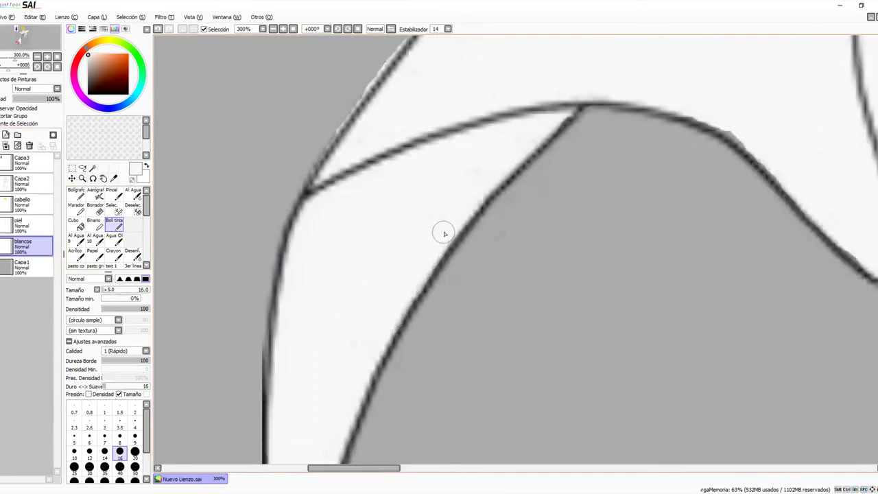
drag(464, 209, 393, 357)
key(e)
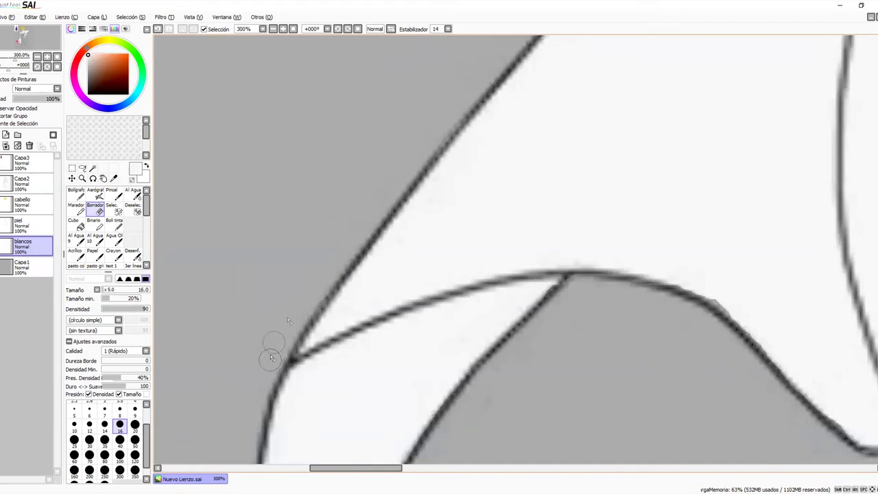
drag(402, 164, 280, 353)
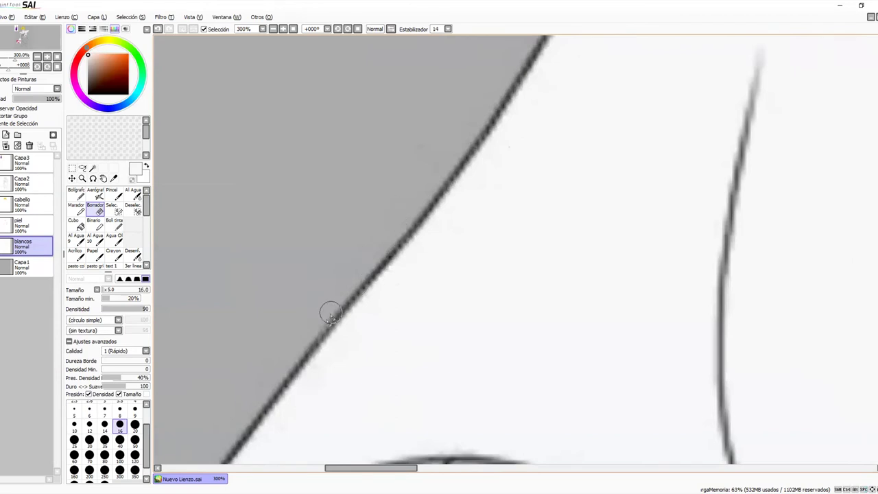
Step: Fill the small gray gap along the descending curve of the cape's hem with off-white, using Boli tinte
drag(464, 456, 419, 284)
drag(643, 328, 500, 299)
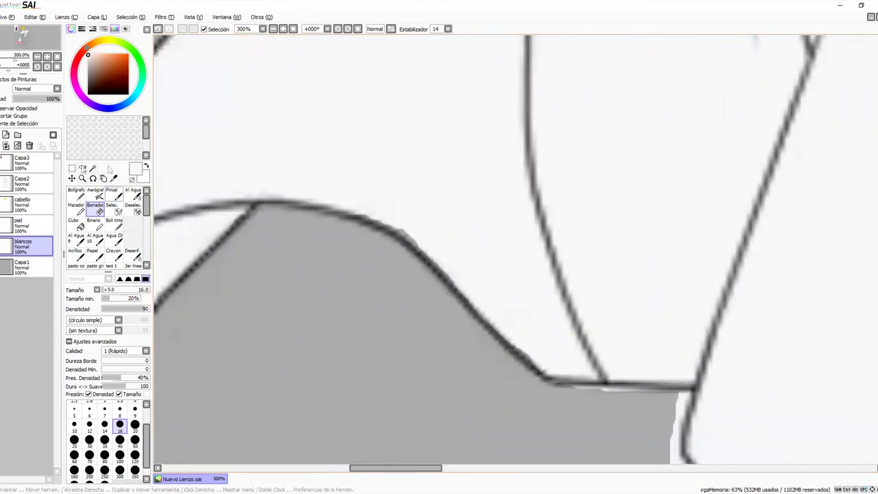
click(114, 224)
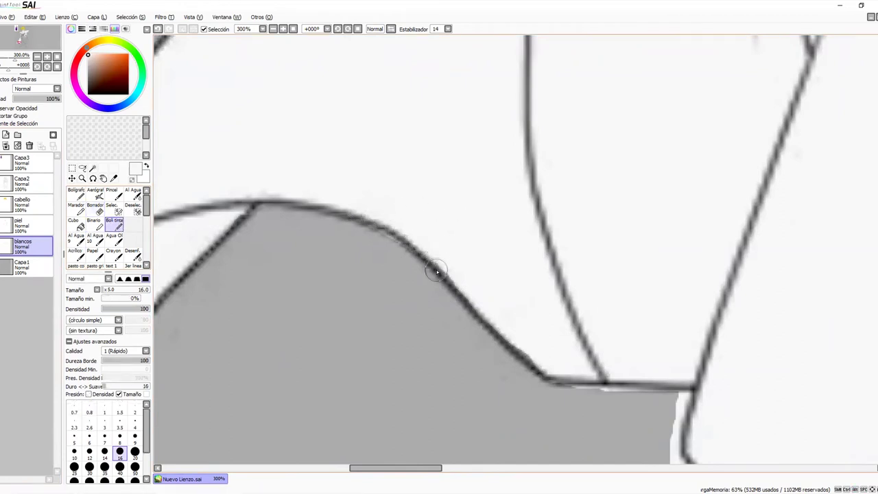
key(e)
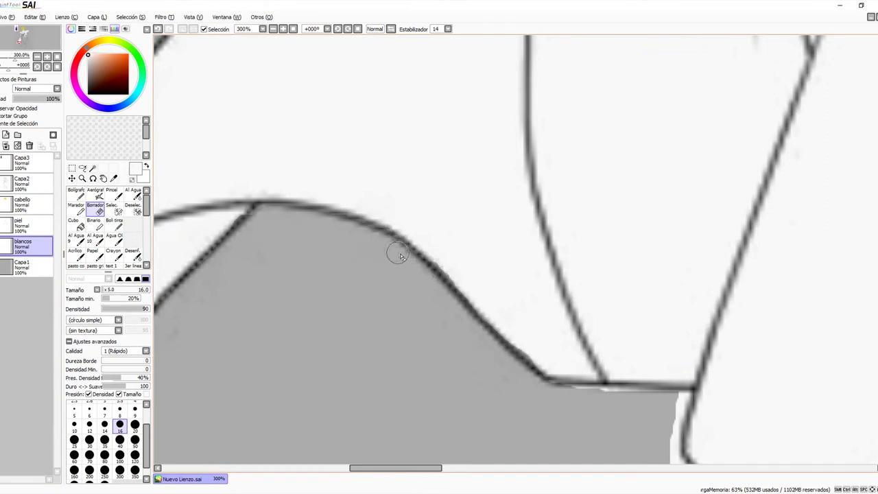
Step: Erase the off-white spilling below the cape's straight hem and around the blunt lower corner of the adjoining section
drag(491, 361, 335, 291)
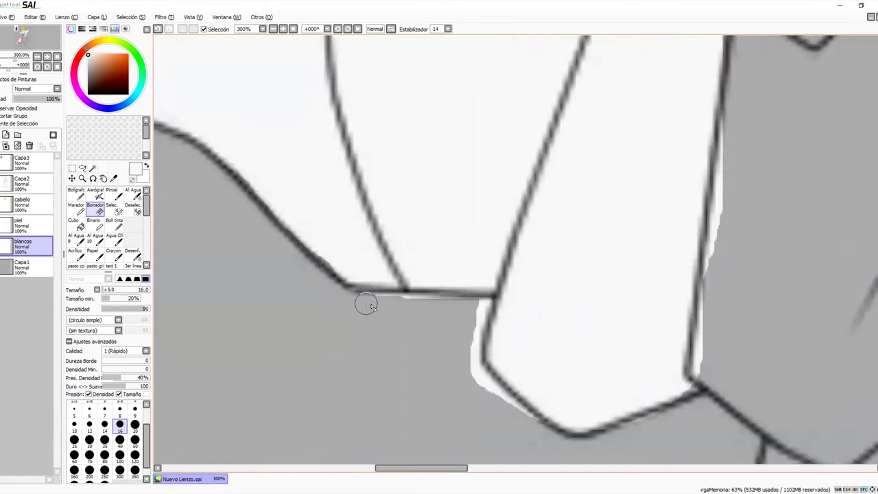
mouse_move(421, 302)
mouse_down()
mouse_move(481, 305)
mouse_move(476, 345)
mouse_move(488, 391)
mouse_up()
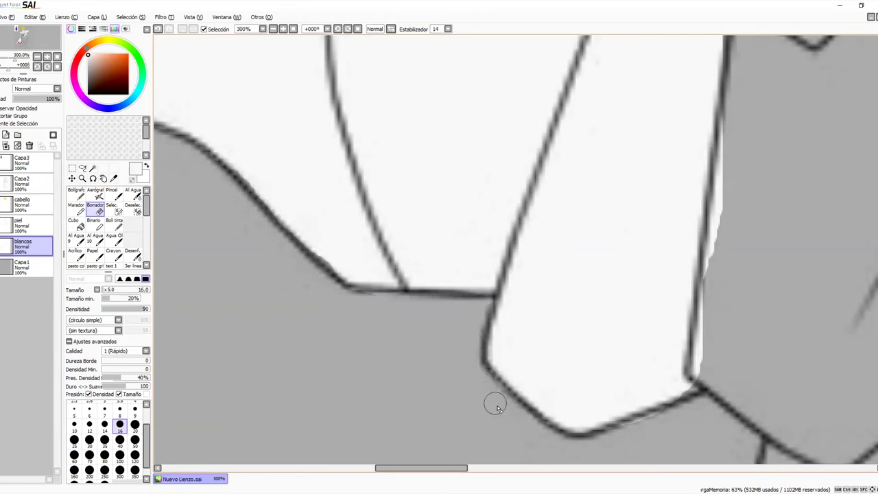
drag(537, 368, 344, 264)
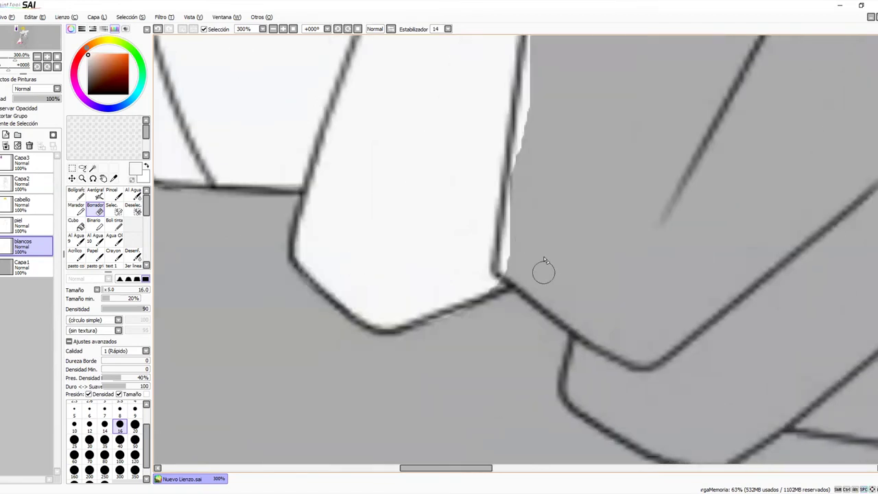
click(83, 178)
alt+click(417, 205)
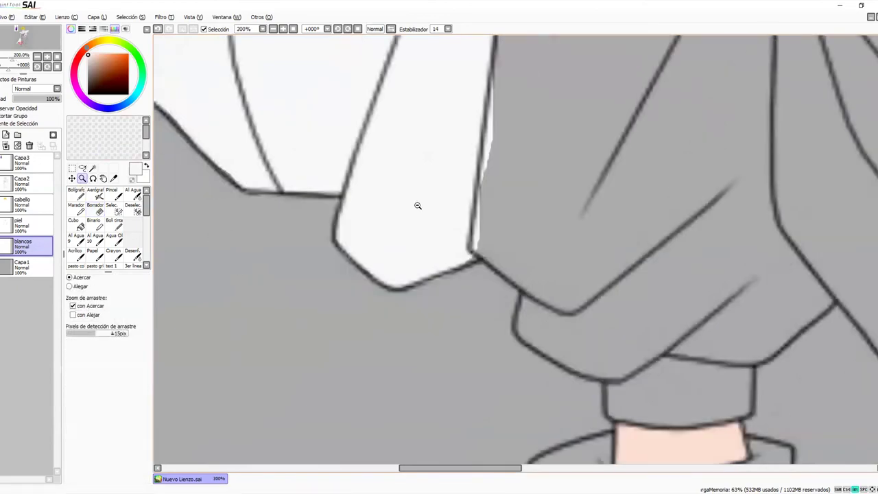
Step: Erase the thin off-white overflow on the wristband beside the narrow strip of cape behind the arm
alt+click(418, 205)
alt+click(417, 205)
alt+click(418, 206)
alt+click(418, 206)
drag(410, 177, 383, 294)
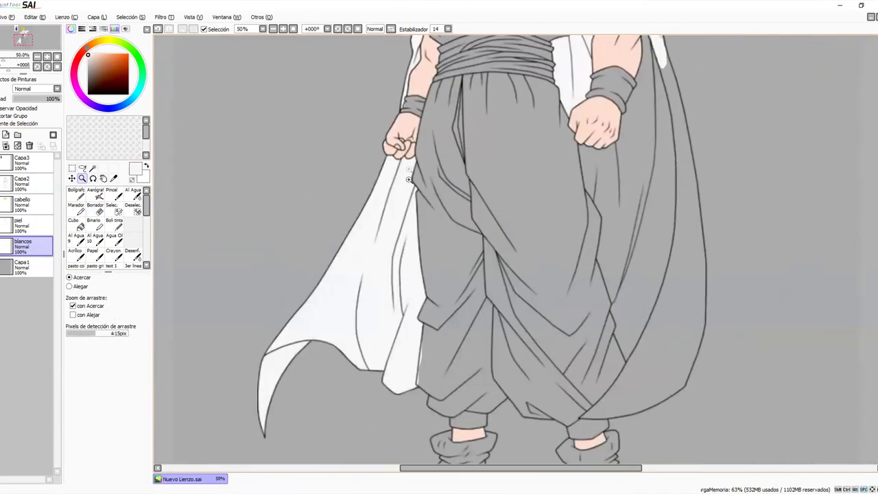
click(410, 119)
click(413, 103)
drag(414, 102, 374, 298)
click(358, 267)
click(358, 265)
click(359, 262)
click(358, 262)
click(359, 262)
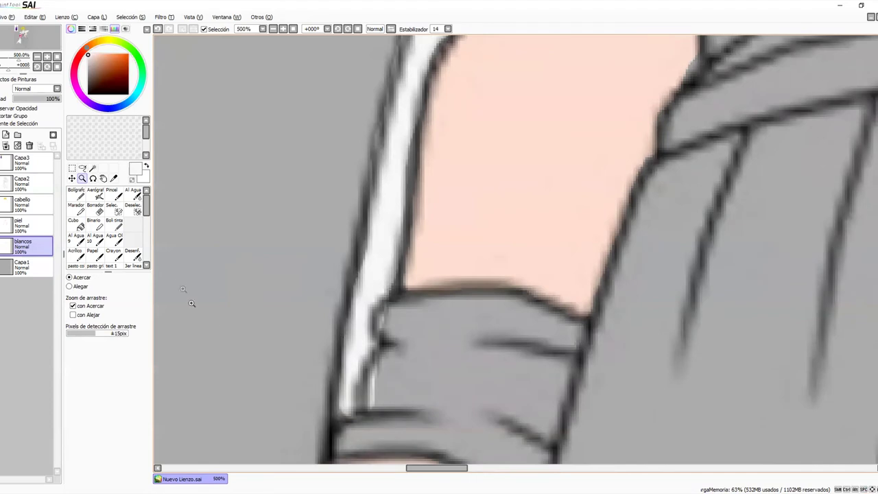
click(96, 208)
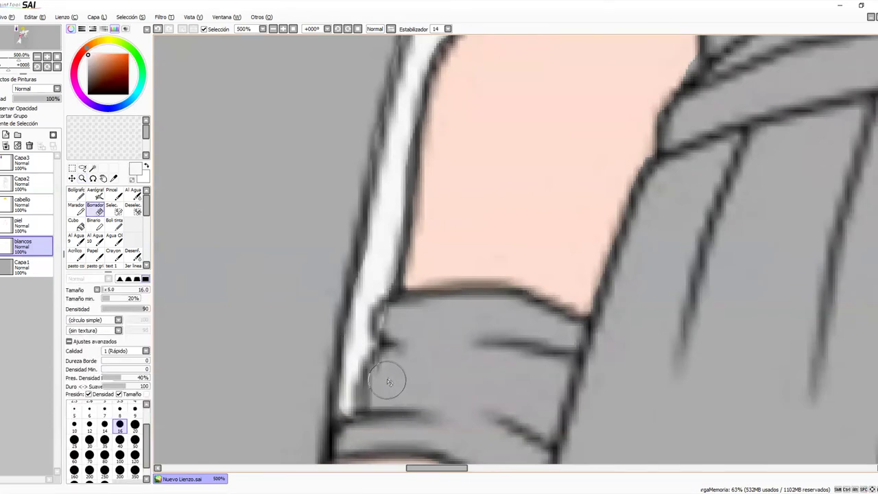
Step: Paint over the faint gap below the folds of the cape's shoulder with off-white, using Boli tinte
drag(453, 137, 429, 378)
drag(508, 48, 466, 186)
drag(503, 103, 402, 308)
mouse_move(477, 144)
mouse_down()
mouse_move(382, 336)
mouse_move(361, 359)
mouse_move(494, 374)
mouse_move(593, 314)
mouse_move(443, 264)
mouse_up()
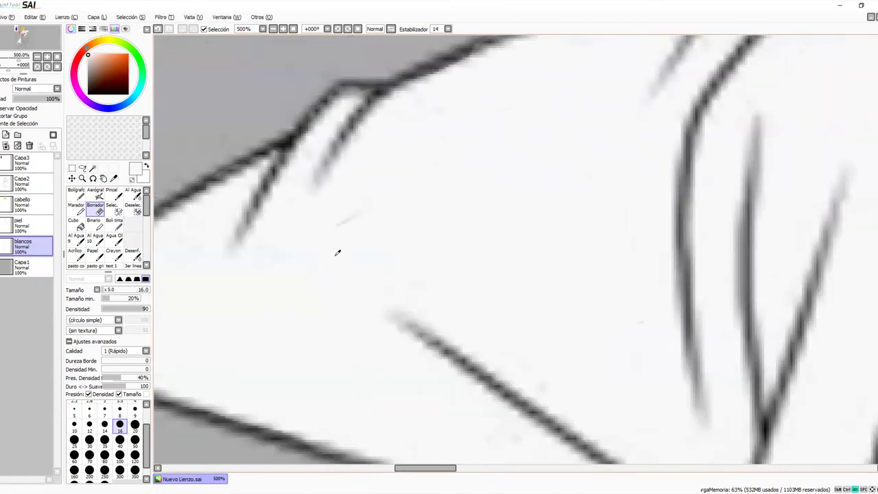
mouse_move(382, 207)
mouse_down()
mouse_move(277, 247)
mouse_move(271, 263)
mouse_up()
key(ctrl+z)
click(114, 225)
drag(363, 243, 330, 106)
drag(686, 325, 391, 106)
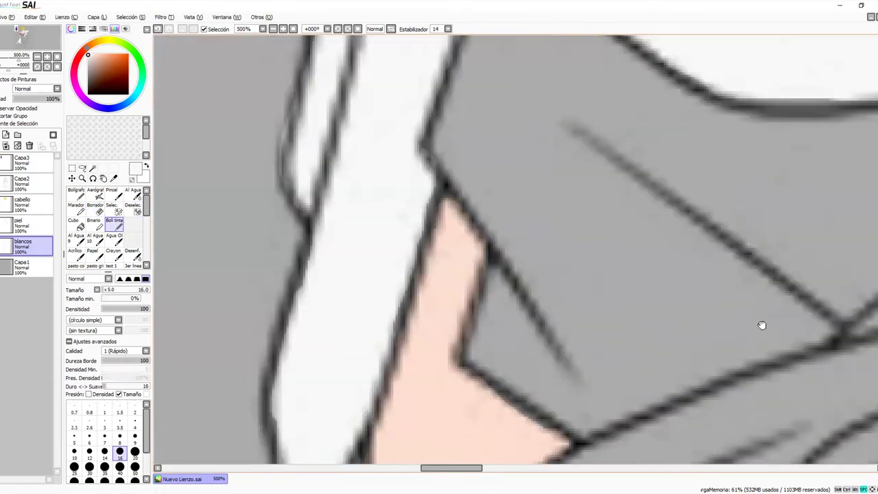
Step: Start painting the unfilled hanging section of the cape beside the trousers with off-white
ctrl+alt+click(495, 230)
alt+click(494, 231)
alt+click(494, 231)
alt+click(494, 231)
drag(662, 260, 568, 318)
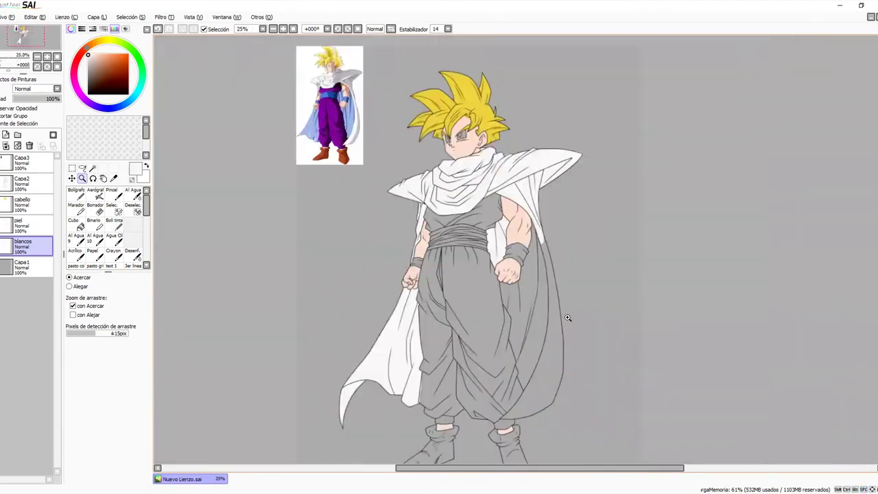
click(591, 260)
ctrl+click(536, 239)
drag(536, 239, 485, 384)
mouse_move(450, 211)
mouse_down()
mouse_move(463, 298)
mouse_move(487, 312)
mouse_up()
drag(474, 256, 493, 334)
drag(490, 309, 490, 180)
mouse_move(456, 154)
mouse_down()
mouse_move(457, 248)
mouse_move(515, 208)
mouse_move(533, 283)
mouse_up()
drag(493, 312, 492, 166)
Step: Adjust the brush size and extend the off-white fill over the rest of that hanging cape section
click(114, 290)
mouse_move(501, 134)
mouse_down()
mouse_move(486, 240)
mouse_move(515, 134)
mouse_up()
drag(473, 406, 492, 140)
mouse_move(492, 140)
mouse_down()
mouse_move(445, 284)
mouse_move(595, 350)
mouse_up()
ctrl+alt+click(427, 196)
ctrl+click(432, 253)
drag(430, 214, 432, 300)
mouse_move(432, 301)
mouse_down()
mouse_move(410, 214)
mouse_move(422, 137)
mouse_move(389, 185)
mouse_move(411, 315)
mouse_move(432, 370)
mouse_move(385, 419)
mouse_move(480, 295)
mouse_move(469, 178)
mouse_move(471, 349)
mouse_up()
drag(474, 295, 452, 201)
mouse_move(439, 323)
mouse_down()
mouse_move(467, 137)
mouse_move(484, 282)
mouse_up()
ctrl+click(439, 223)
drag(462, 157, 485, 135)
Step: Erase the off-white spilling over the trousers along the inner edge of the newly filled cape section
key(e)
drag(343, 289, 386, 290)
mouse_move(416, 324)
mouse_down()
mouse_move(408, 345)
mouse_move(420, 345)
mouse_up()
drag(406, 195, 396, 256)
mouse_move(419, 330)
mouse_down()
mouse_move(480, 165)
mouse_move(494, 177)
mouse_up()
mouse_move(385, 142)
mouse_down()
mouse_move(437, 193)
mouse_move(442, 213)
mouse_up()
drag(343, 392, 426, 411)
drag(460, 130, 669, 435)
drag(295, 412, 396, 92)
drag(522, 439, 405, 123)
drag(466, 373, 402, 225)
mouse_move(392, 228)
mouse_down()
mouse_move(381, 179)
mouse_move(389, 325)
mouse_move(381, 118)
mouse_up()
drag(382, 118, 409, 276)
drag(428, 287, 368, 64)
Step: Fill the gray gap beside the junction of the trouser lines with off-white, using Boli tinte at size 14
ctrl+alt+click(422, 142)
ctrl+alt+click(423, 142)
ctrl+click(421, 350)
mouse_move(421, 71)
mouse_down()
mouse_move(432, 161)
mouse_move(463, 198)
mouse_move(443, 290)
mouse_up()
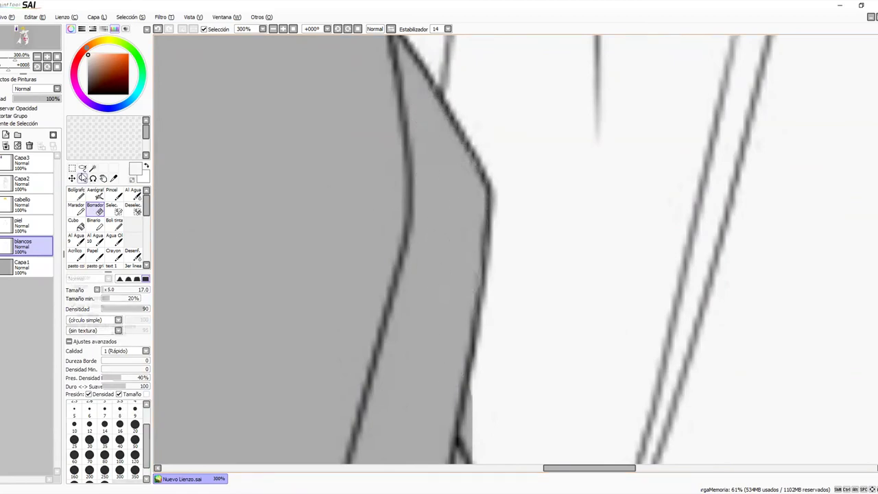
click(82, 178)
alt+click(411, 237)
click(429, 232)
click(439, 275)
click(114, 225)
drag(431, 202, 431, 272)
click(104, 452)
drag(412, 412, 437, 125)
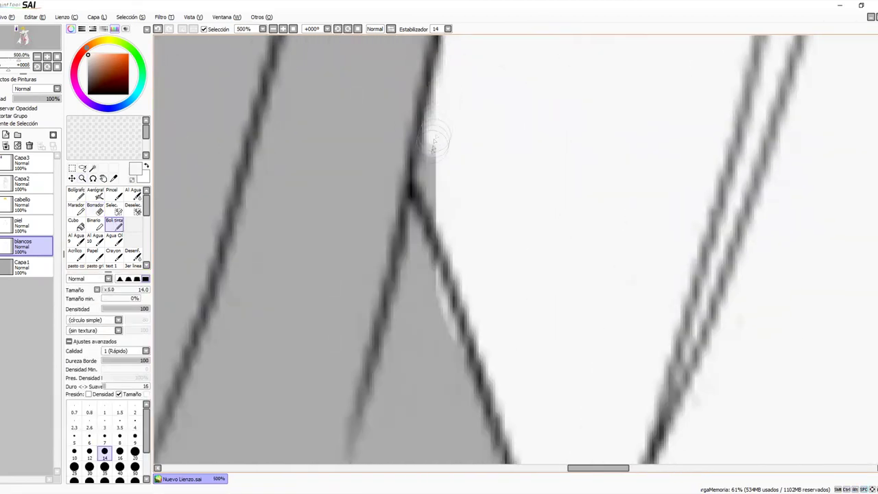
Step: Erase the thin off-white slivers inside the trouser outline below the junction, and retouch the adjoining cape edge in off-white
scroll(459, 138, down, 2)
key(e)
scroll(416, 144, down, 3)
drag(469, 172, 432, 34)
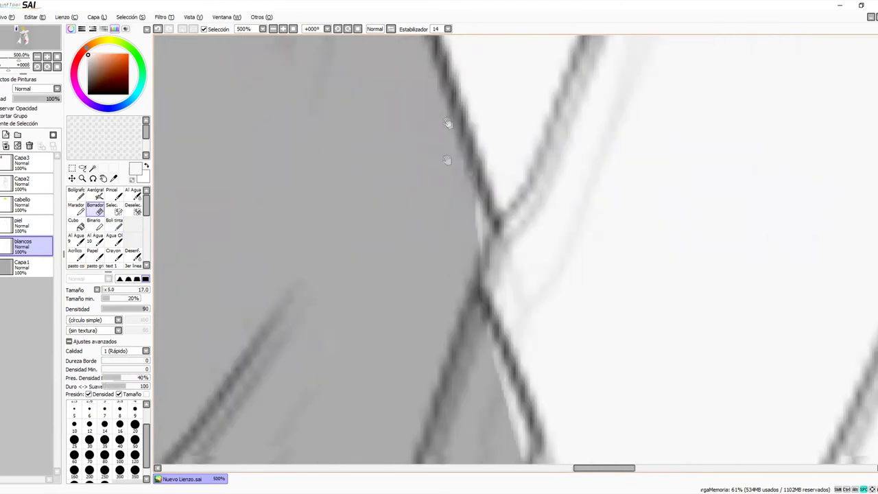
drag(474, 329, 434, 206)
mouse_move(446, 225)
mouse_down()
mouse_move(476, 320)
mouse_move(406, 161)
mouse_up()
key(n)
mouse_move(434, 199)
mouse_down()
mouse_move(425, 220)
mouse_move(466, 308)
mouse_up()
Step: Erase the remaining off-white overflow along the cape's lower boundary with the trousers
key(e)
mouse_move(463, 371)
mouse_down()
mouse_move(421, 134)
mouse_move(467, 249)
mouse_up()
drag(434, 280, 462, 79)
drag(463, 89, 374, 220)
mouse_move(460, 89)
mouse_down()
mouse_move(416, 178)
mouse_move(343, 267)
mouse_up()
mouse_move(391, 235)
mouse_down()
mouse_move(313, 306)
mouse_move(537, 120)
mouse_up()
mouse_move(501, 171)
mouse_down()
mouse_move(551, 128)
mouse_move(389, 236)
mouse_up()
mouse_move(389, 235)
mouse_down()
mouse_move(466, 206)
mouse_move(374, 293)
mouse_up()
drag(374, 293, 372, 242)
drag(343, 275, 505, 115)
drag(501, 103, 400, 131)
drag(508, 116, 420, 164)
Step: Erase the first patches of off-white overflow outside the cape's outer edge on the blancos layer
mouse_move(590, 102)
mouse_down()
mouse_move(457, 199)
mouse_move(397, 188)
mouse_move(545, 147)
mouse_move(312, 260)
mouse_move(508, 331)
mouse_up()
mouse_move(483, 314)
mouse_down()
mouse_move(217, 228)
mouse_move(199, 254)
mouse_move(424, 219)
mouse_move(592, 220)
mouse_move(366, 269)
mouse_up()
mouse_move(374, 284)
mouse_down()
mouse_move(503, 260)
mouse_move(472, 229)
mouse_move(648, 189)
mouse_move(657, 216)
mouse_move(720, 171)
mouse_up()
mouse_move(699, 149)
mouse_down()
mouse_move(414, 286)
mouse_move(608, 172)
mouse_move(717, 89)
mouse_up()
mouse_move(721, 88)
mouse_down()
mouse_move(425, 434)
mouse_move(561, 104)
mouse_up()
drag(614, 120, 516, 403)
ctrl+click(509, 207)
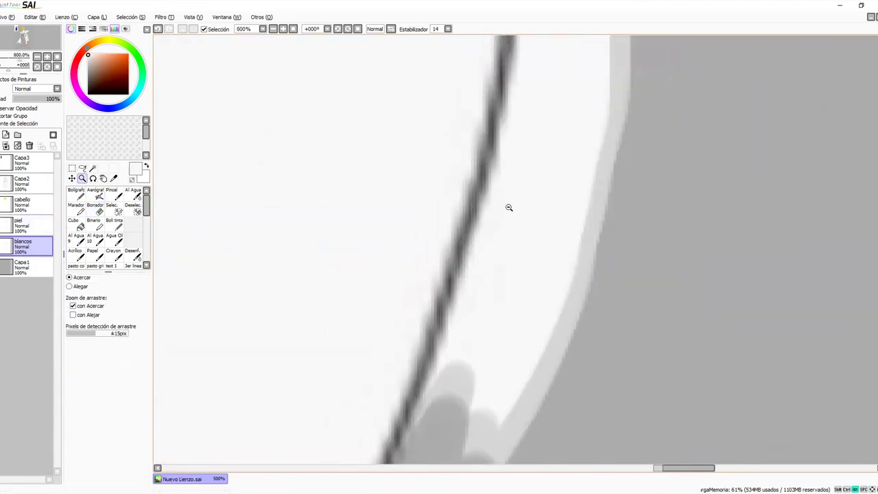
alt+click(509, 208)
alt+click(509, 207)
alt+click(509, 207)
Step: Erase the rest of the off-white strip spilling onto the gray background along the cape's outer edge
mouse_move(469, 299)
mouse_down()
mouse_move(496, 206)
mouse_move(505, 71)
mouse_up()
drag(511, 164, 512, 341)
mouse_move(496, 302)
mouse_down()
mouse_move(486, 124)
mouse_move(486, 333)
mouse_up()
drag(474, 281, 448, 175)
mouse_move(478, 317)
mouse_down()
mouse_move(449, 120)
mouse_move(489, 299)
mouse_up()
drag(426, 153, 439, 159)
drag(436, 198, 478, 362)
scroll(446, 275, down, 3)
drag(417, 186, 442, 378)
scroll(453, 275, down, 3)
mouse_move(424, 206)
mouse_down()
mouse_move(427, 352)
mouse_move(412, 377)
mouse_up()
scroll(427, 294, down, 3)
drag(422, 254, 426, 299)
Step: Paint off-white into the remaining gaps along the inside of the cape's outline with Boli tinte
click(82, 178)
click(425, 226)
click(425, 227)
mouse_move(332, 255)
mouse_down()
mouse_move(466, 127)
mouse_move(384, 267)
mouse_up()
click(400, 206)
click(119, 227)
drag(338, 350, 333, 432)
drag(334, 293, 336, 164)
drag(355, 92, 309, 371)
mouse_move(295, 130)
mouse_down()
mouse_move(354, 384)
mouse_move(357, 294)
mouse_move(326, 133)
mouse_up()
Step: Trim the off-white along the cape's outline, undoing the faulty strokes, and repaint the adjoining gap in off-white
key(e)
key(ctrl+z)
drag(372, 405, 383, 456)
drag(365, 347, 337, 152)
drag(290, 223, 347, 432)
mouse_move(272, 137)
mouse_down()
mouse_move(316, 322)
mouse_move(370, 446)
mouse_up()
drag(385, 402, 371, 349)
key(ctrl+z)
key(n)
drag(388, 409, 356, 285)
mouse_move(334, 161)
mouse_down()
mouse_move(385, 423)
mouse_move(324, 179)
mouse_up()
Step: Erase the remaining off-white overflow beyond the cape's outline, clearing the surrounding background with broad strokes
key(e)
drag(299, 130, 324, 363)
drag(343, 384, 304, 110)
mouse_move(336, 69)
mouse_down()
mouse_move(367, 443)
mouse_move(351, 338)
mouse_up()
drag(341, 324, 338, 365)
drag(618, 103, 329, 425)
mouse_move(411, 426)
mouse_down()
mouse_move(547, 289)
mouse_move(488, 142)
mouse_up()
drag(275, 178, 789, 205)
drag(226, 178, 655, 223)
mouse_move(307, 170)
mouse_down()
mouse_move(400, 153)
mouse_move(486, 190)
mouse_move(574, 197)
mouse_up()
drag(284, 158, 571, 240)
drag(483, 170, 434, 162)
drag(411, 289, 720, 258)
drag(446, 265, 755, 245)
drag(412, 343, 713, 199)
mouse_move(399, 365)
mouse_down()
mouse_move(700, 306)
mouse_move(384, 165)
mouse_up()
drag(652, 309, 334, 153)
drag(329, 357, 480, 205)
drag(400, 403, 539, 253)
Step: Retouch the last small gaps inside the cape's outline in off-white with Boli tinte
click(115, 226)
drag(326, 210, 321, 284)
drag(474, 411, 658, 233)
Step: Fill the whites of both eyes with pure white using Boli tinte at size 11, leaving the irises unpainted
click(82, 178)
scroll(637, 304, down, 8)
drag(628, 309, 549, 426)
scroll(539, 271, up, 7)
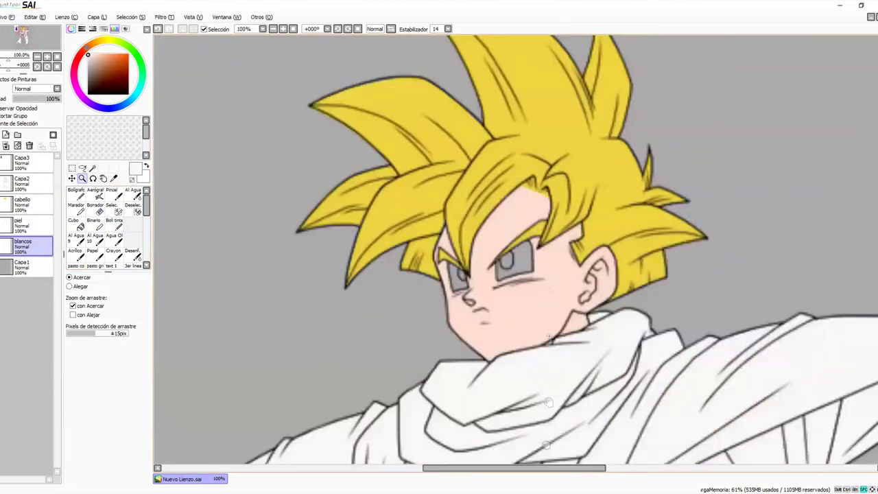
click(115, 226)
mouse_move(266, 265)
mouse_down()
mouse_move(259, 262)
mouse_move(274, 308)
mouse_move(285, 320)
mouse_move(293, 305)
mouse_move(296, 313)
mouse_up()
mouse_move(402, 283)
mouse_down()
mouse_move(394, 251)
mouse_move(408, 273)
mouse_move(398, 248)
mouse_move(399, 289)
mouse_move(445, 265)
mouse_move(448, 208)
mouse_move(457, 246)
mouse_move(486, 256)
mouse_move(471, 218)
mouse_up()
mouse_move(471, 218)
mouse_down()
mouse_move(489, 247)
mouse_move(490, 222)
mouse_move(480, 267)
mouse_up()
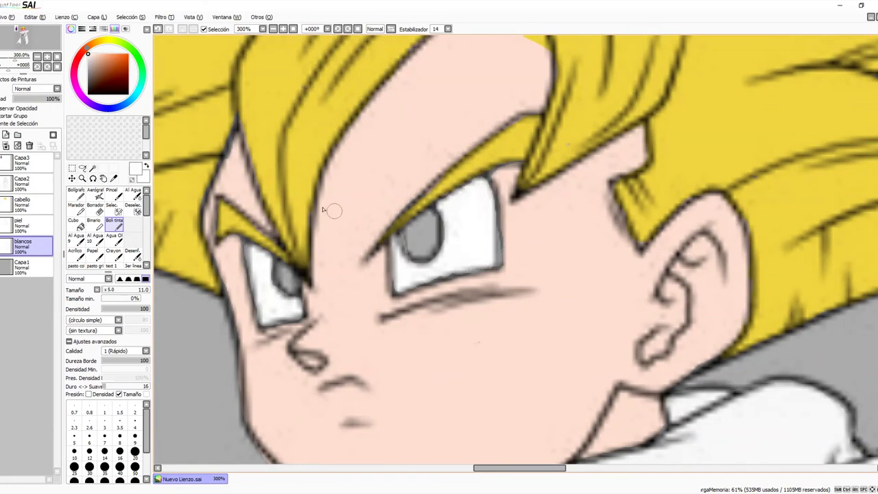
Step: Compare the filled drawing with the reference illustration and inspect the cape down to its lower edge for missed spots
click(82, 178)
alt+click(414, 208)
alt+click(417, 209)
alt+click(420, 210)
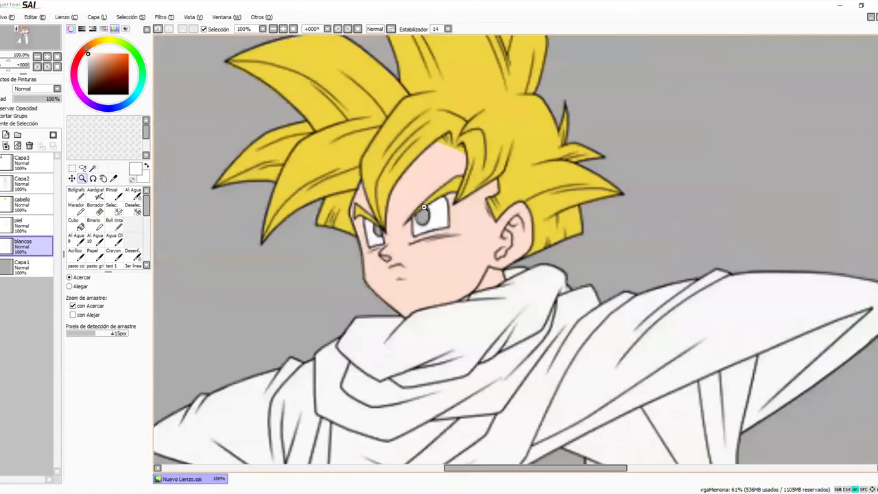
alt+click(424, 210)
alt+click(426, 209)
alt+click(430, 211)
alt+click(475, 284)
mouse_move(482, 335)
mouse_down()
mouse_move(538, 227)
mouse_move(529, 213)
mouse_up()
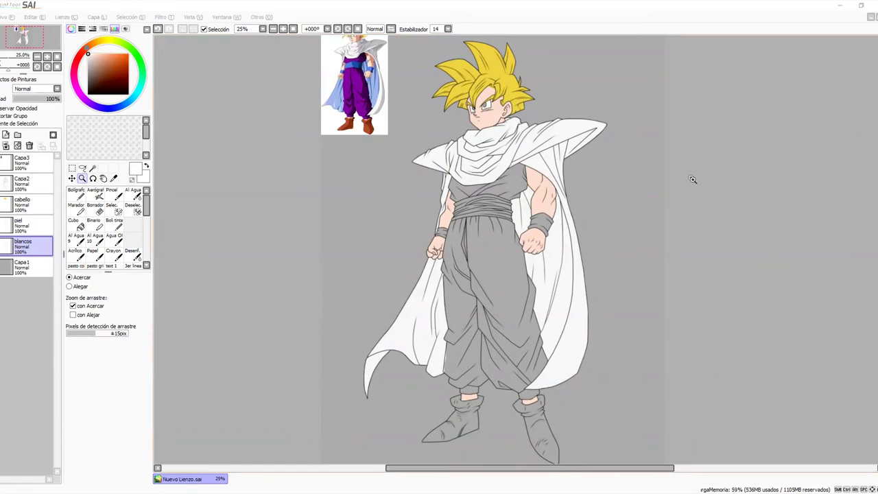
click(453, 87)
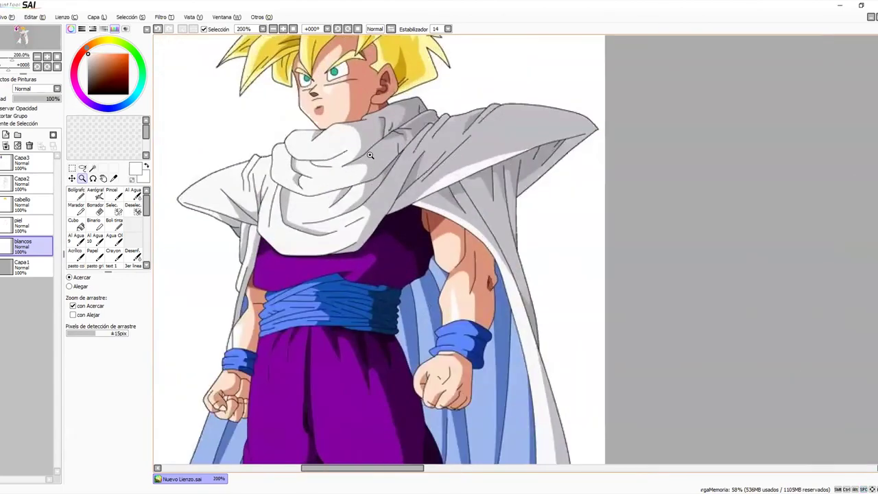
click(370, 155)
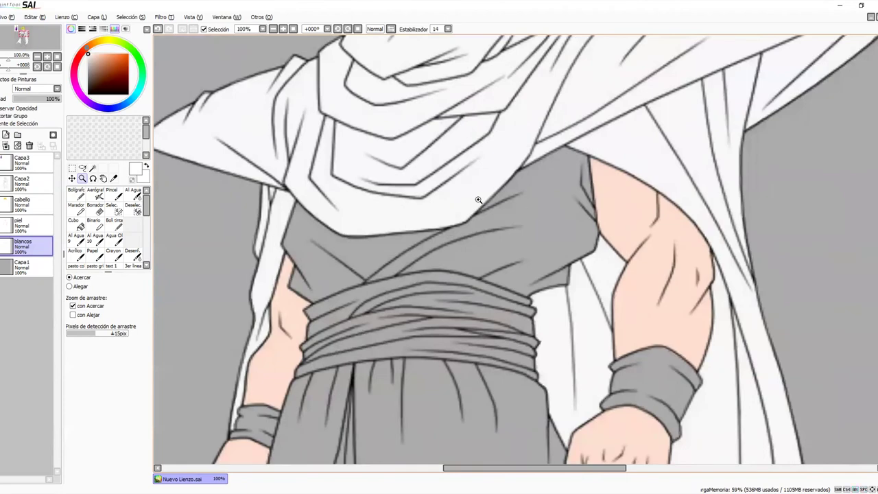
alt+click(479, 200)
alt+click(479, 199)
alt+click(479, 200)
drag(411, 203, 463, 333)
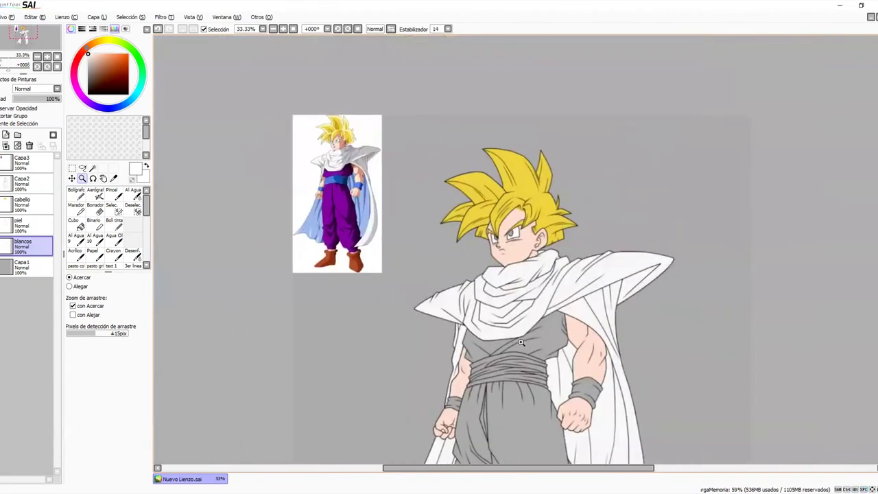
scroll(543, 259, down, 5)
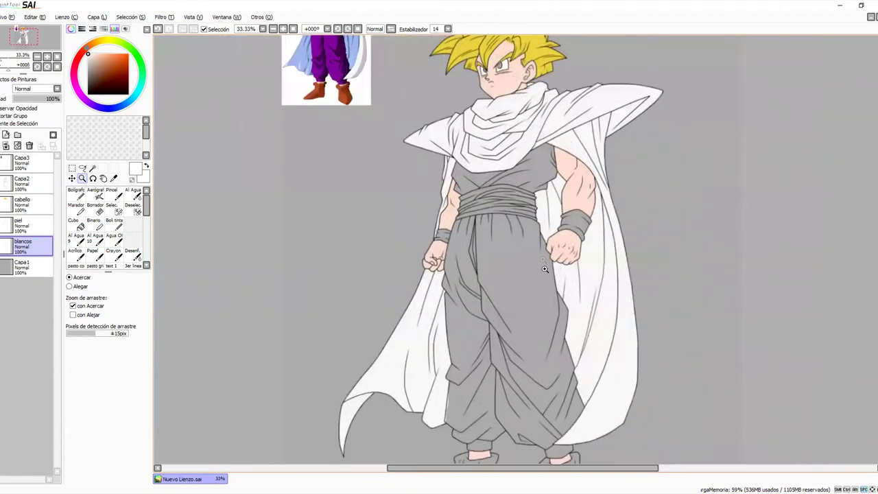
drag(576, 342, 565, 234)
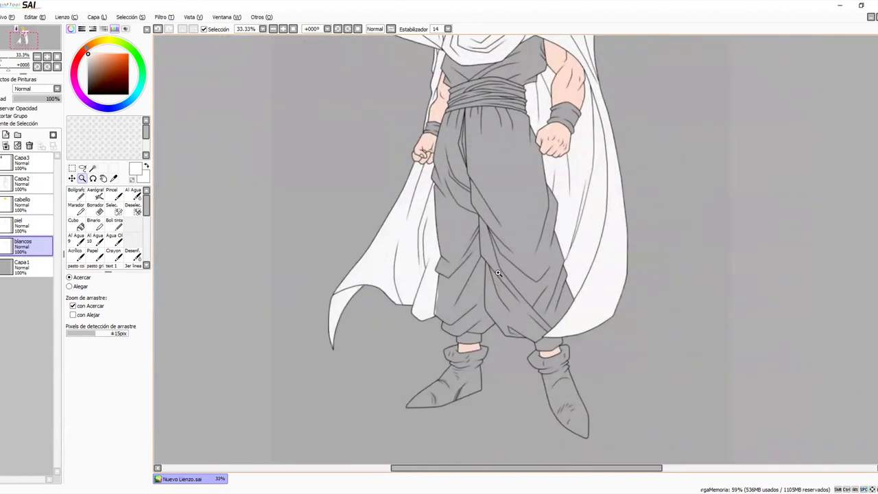
scroll(452, 332, up, 4)
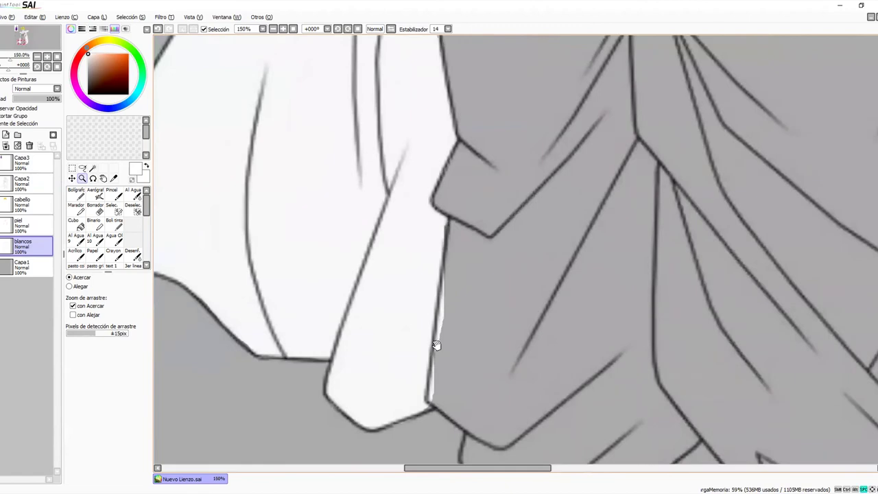
Step: Erase the off-white sliver over the trouser leg beside the cape's lower fold, and retouch the fold's bottom edge with Boli tinte at size 9
click(95, 208)
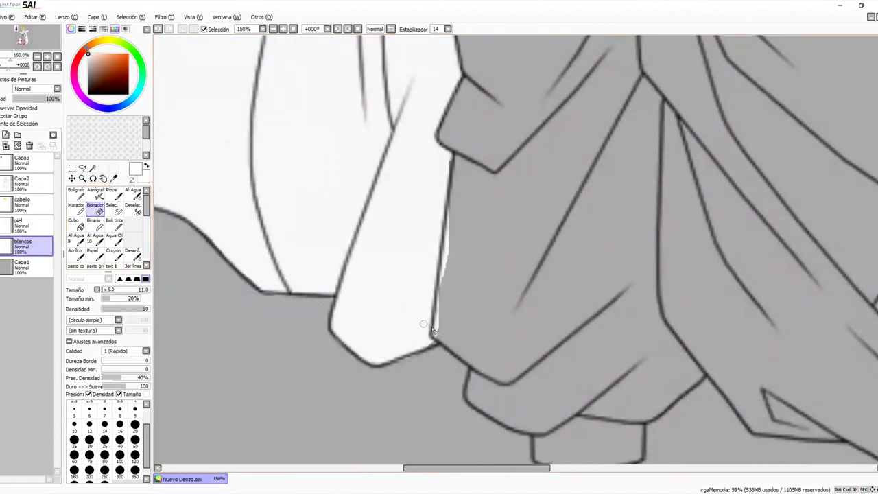
drag(436, 337, 458, 198)
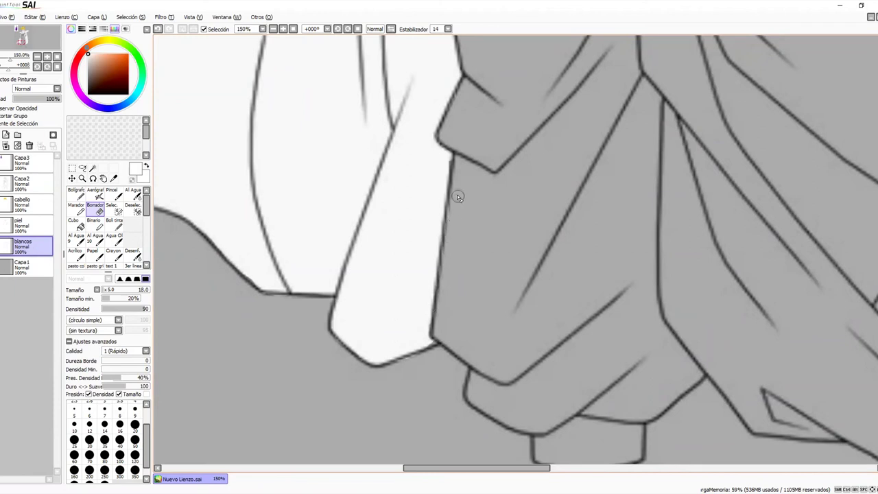
click(114, 224)
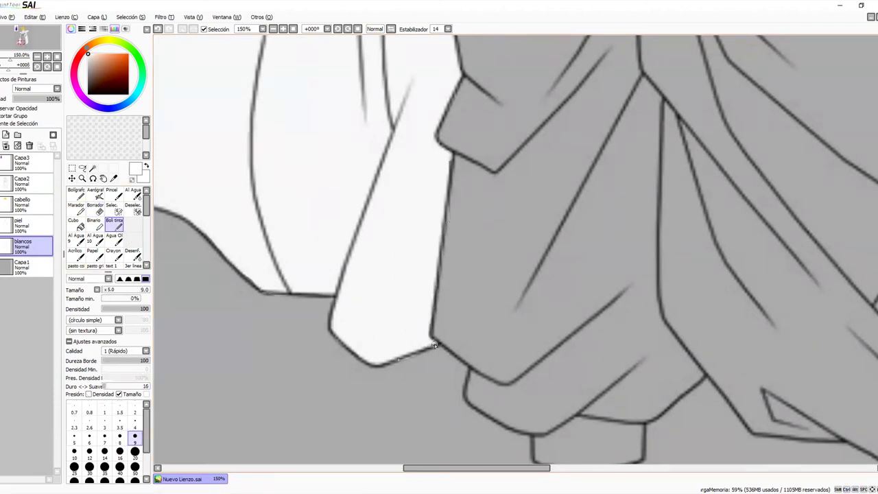
drag(546, 456, 489, 310)
drag(369, 192, 513, 406)
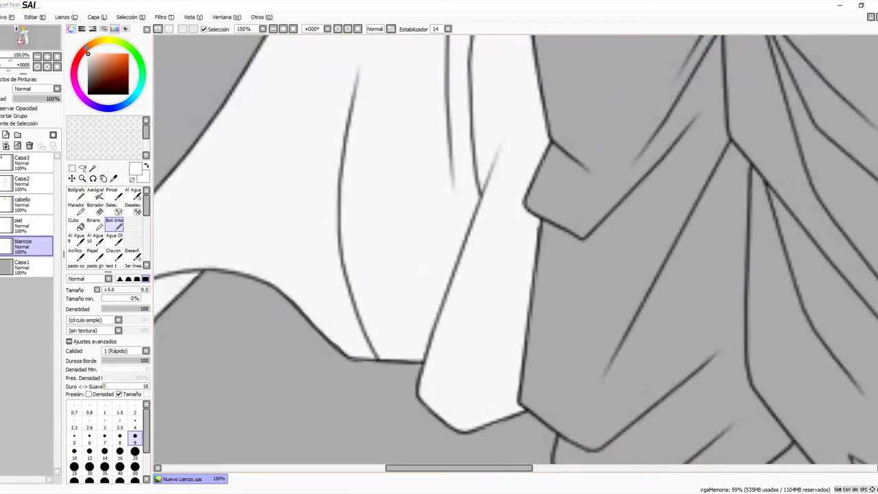
Step: Add a new layer directly above Capa1 and name it traje
click(82, 179)
alt+click(389, 211)
alt+click(388, 211)
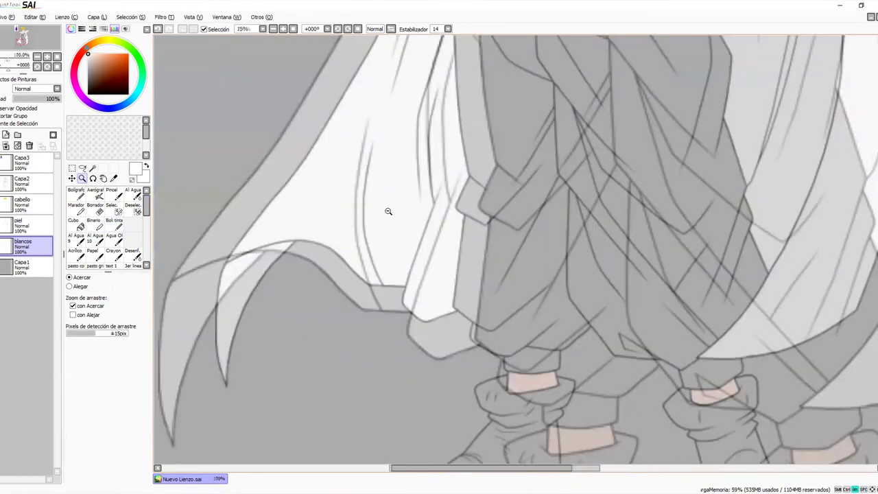
alt+click(762, 275)
alt+click(761, 275)
drag(790, 258, 612, 333)
alt+click(595, 340)
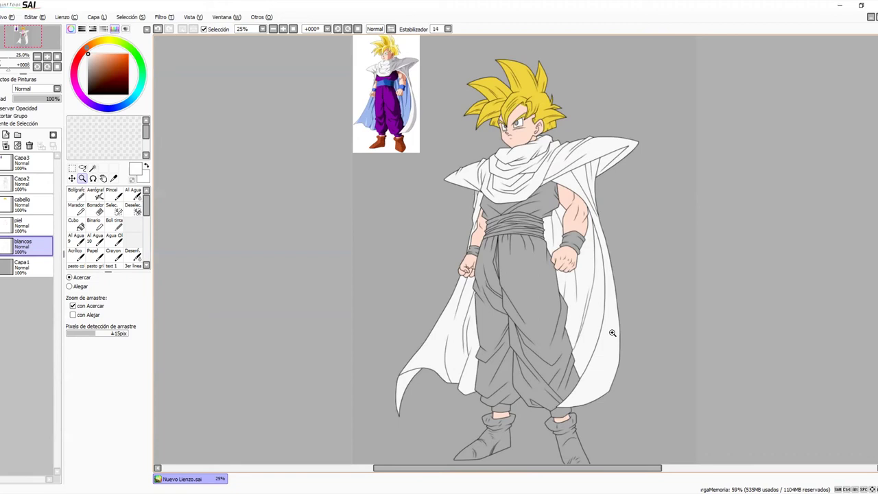
click(33, 269)
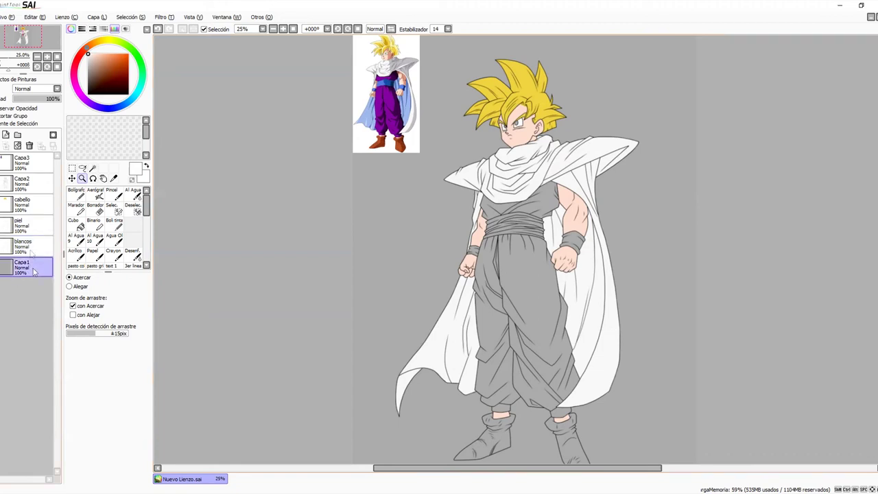
click(6, 135)
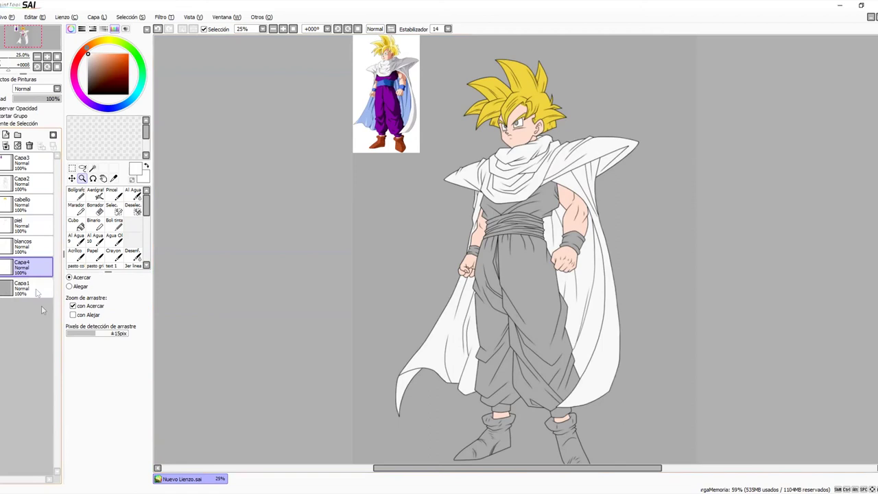
double_click(25, 270)
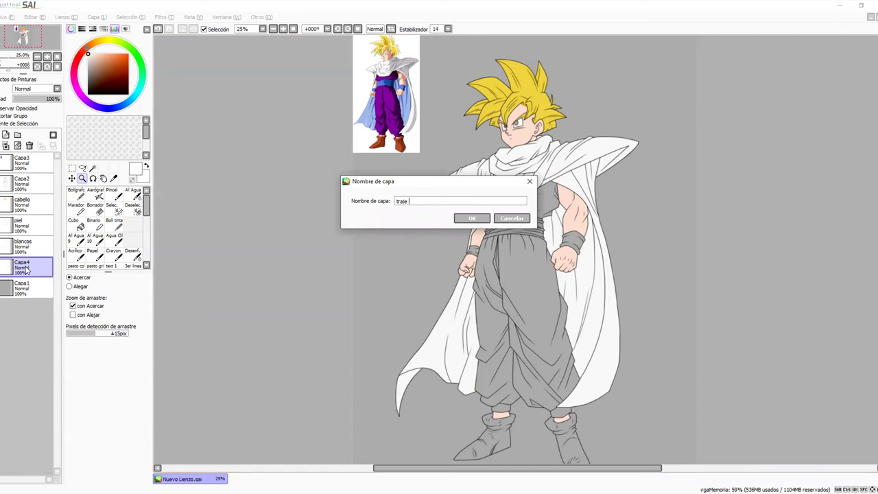
key(Return)
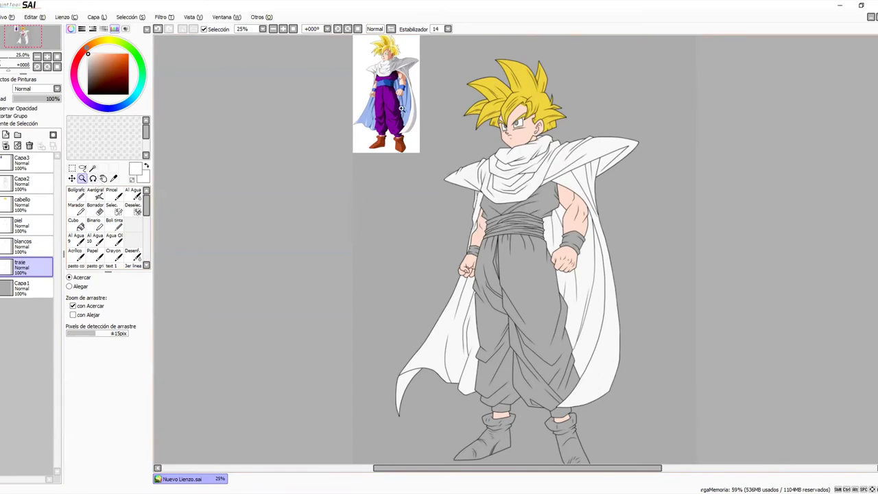
Step: Sample the light purple of the trousers in the reference illustration as the painting color
scroll(392, 100, up, 12)
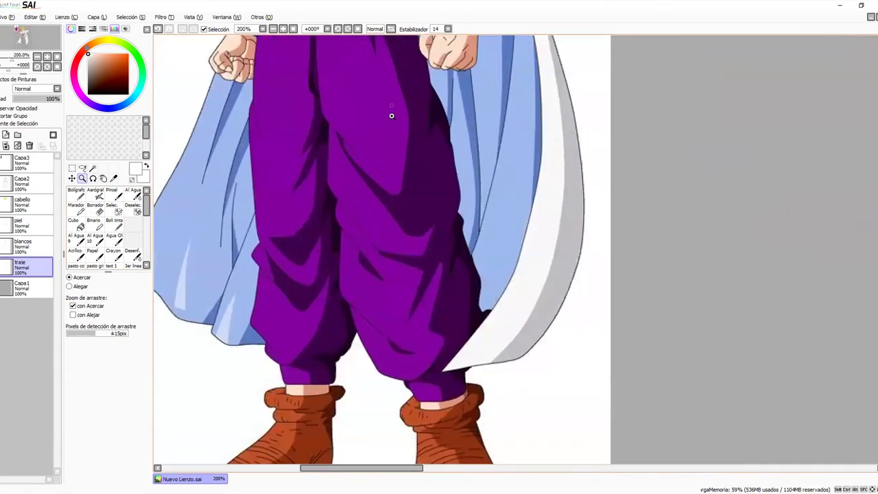
drag(390, 118, 412, 210)
click(73, 224)
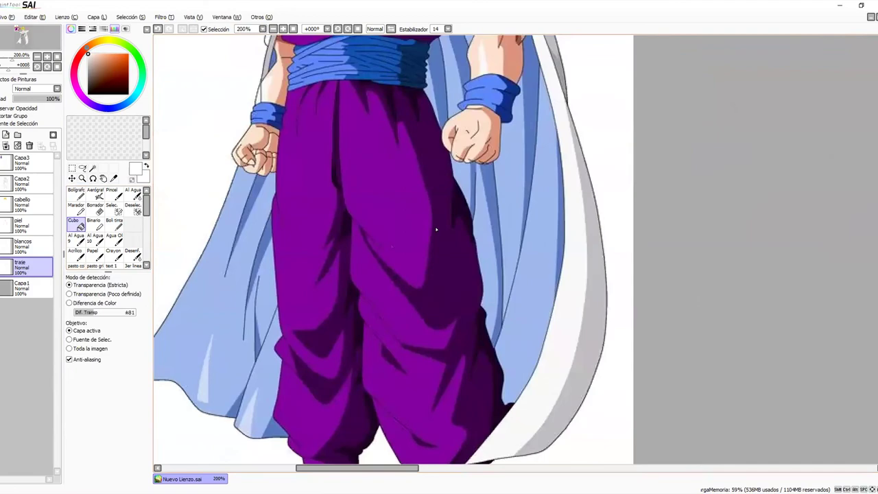
alt+click(394, 192)
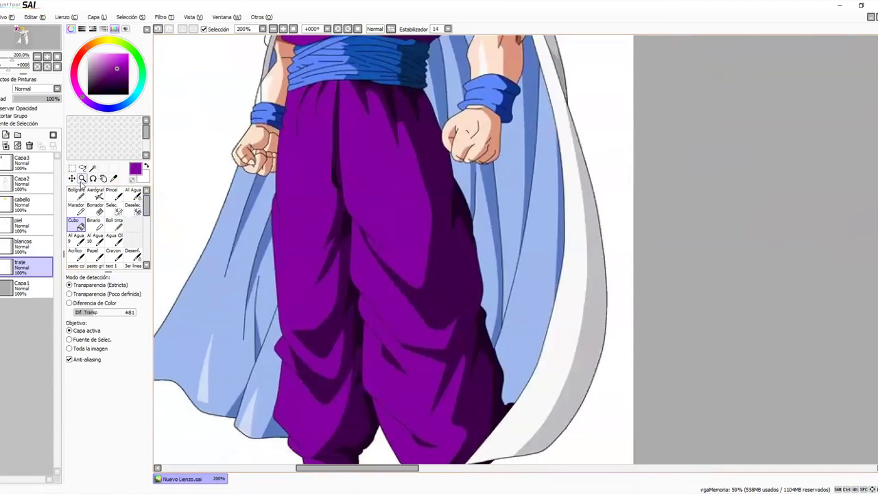
Step: Paint the chest of the suit between the cape collar and the sash in purple with Boli tinte on the traje layer
key(ctrl+space)
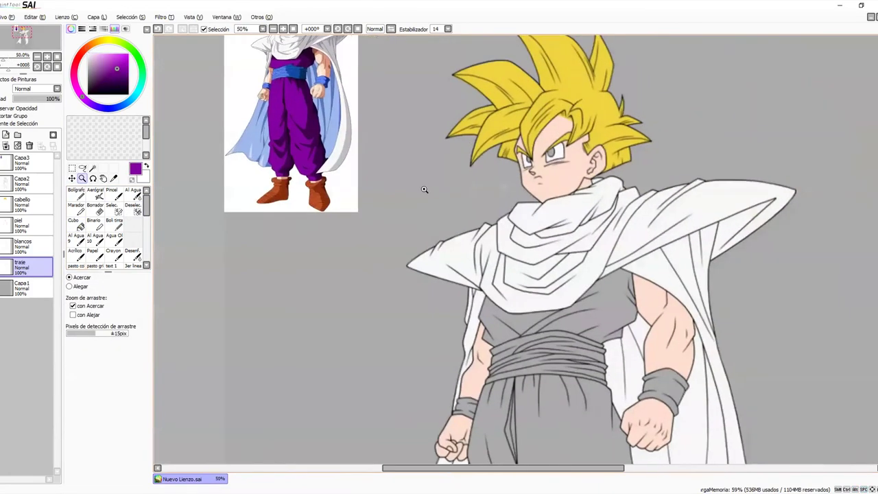
drag(525, 323, 474, 184)
ctrl+click(476, 129)
ctrl+click(475, 130)
ctrl+click(474, 130)
ctrl+alt+click(462, 163)
ctrl+alt+click(460, 163)
ctrl+alt+click(458, 162)
ctrl+alt+click(456, 162)
ctrl+alt+click(451, 162)
scroll(369, 79, up, 5)
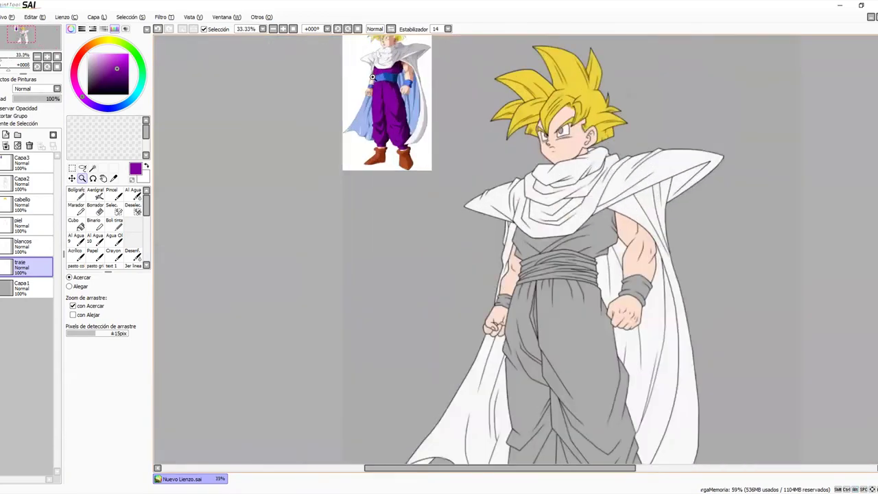
scroll(617, 245, down, 3)
scroll(505, 232, down, 1)
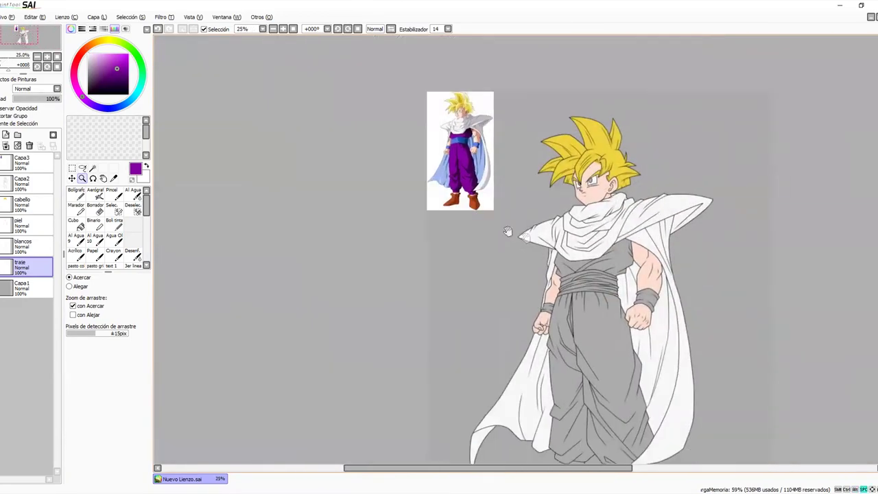
scroll(446, 230, up, 6)
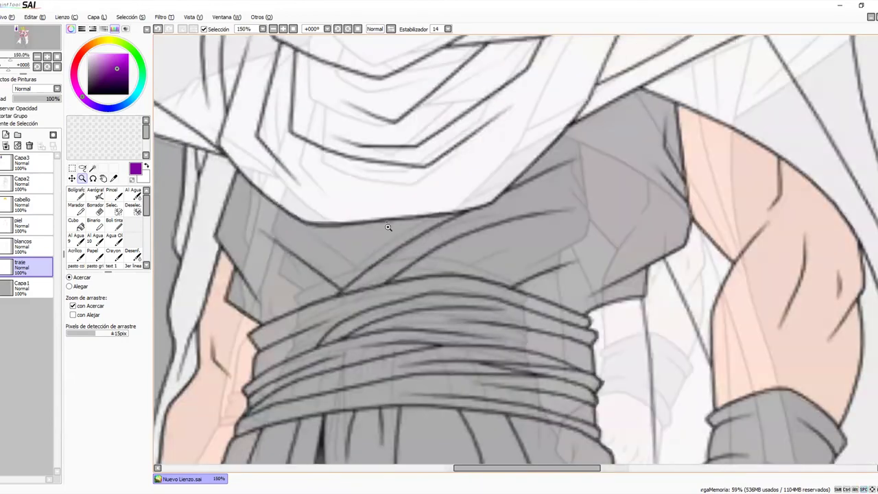
drag(413, 258, 420, 247)
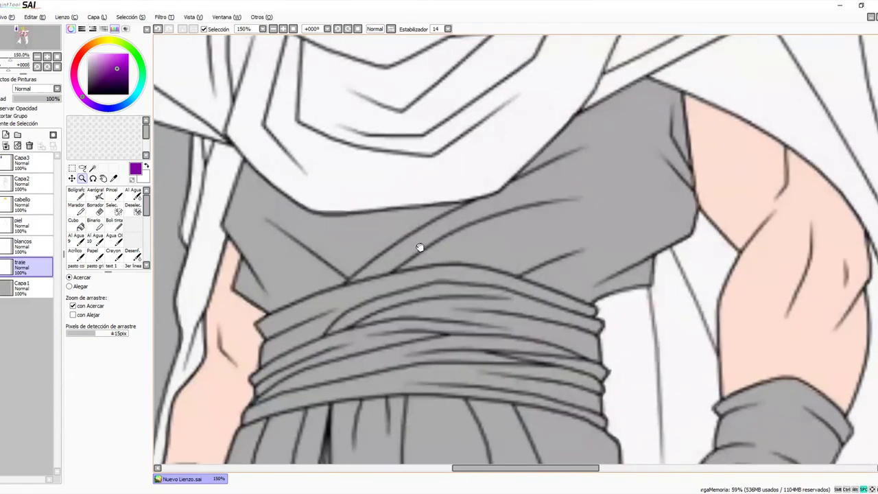
click(114, 222)
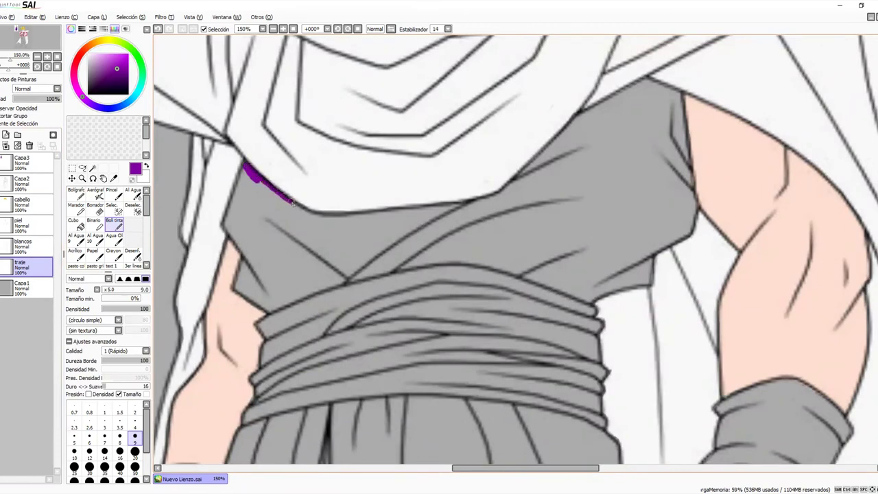
mouse_move(266, 189)
mouse_down()
mouse_move(334, 221)
mouse_move(360, 230)
mouse_up()
mouse_move(293, 207)
mouse_down()
mouse_move(359, 222)
mouse_move(335, 221)
mouse_move(503, 193)
mouse_up()
mouse_move(411, 232)
mouse_down()
mouse_move(556, 152)
mouse_move(618, 96)
mouse_move(562, 172)
mouse_move(584, 213)
mouse_move(494, 234)
mouse_move(329, 250)
mouse_move(264, 195)
mouse_move(252, 167)
mouse_move(218, 223)
mouse_move(251, 247)
mouse_move(264, 208)
mouse_move(246, 228)
mouse_move(271, 269)
mouse_move(316, 258)
mouse_move(251, 250)
mouse_move(274, 299)
mouse_move(362, 257)
mouse_move(520, 251)
mouse_move(525, 264)
mouse_move(552, 257)
mouse_move(590, 291)
mouse_move(638, 158)
mouse_move(648, 83)
mouse_move(673, 114)
mouse_move(686, 178)
mouse_move(679, 234)
mouse_move(597, 274)
mouse_move(633, 247)
mouse_move(607, 286)
mouse_move(706, 265)
mouse_up()
Step: Erase the purple spilling over the sash's upper edge with the eraser at size 12, and return to Boli tinte
key(bracketleft)
key(bracketleft)
key(bracketleft)
key(bracketleft)
mouse_move(331, 296)
mouse_down()
mouse_move(321, 276)
mouse_move(369, 319)
mouse_up()
key(e)
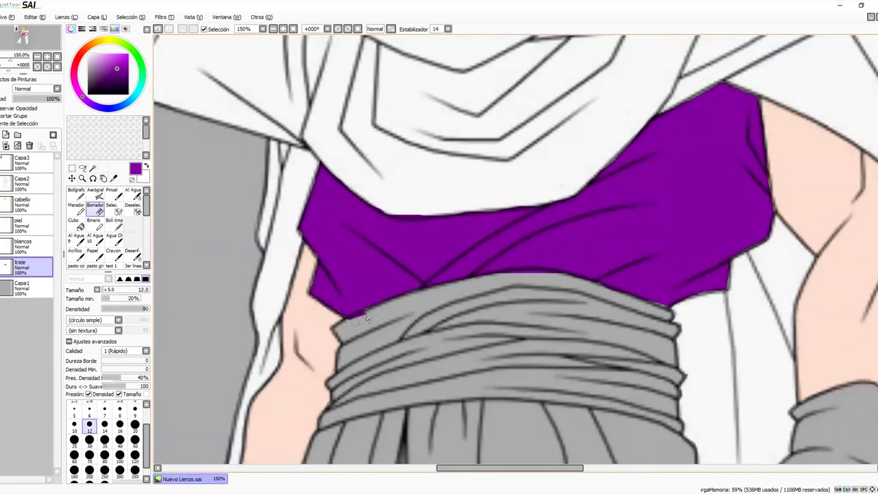
key(e)
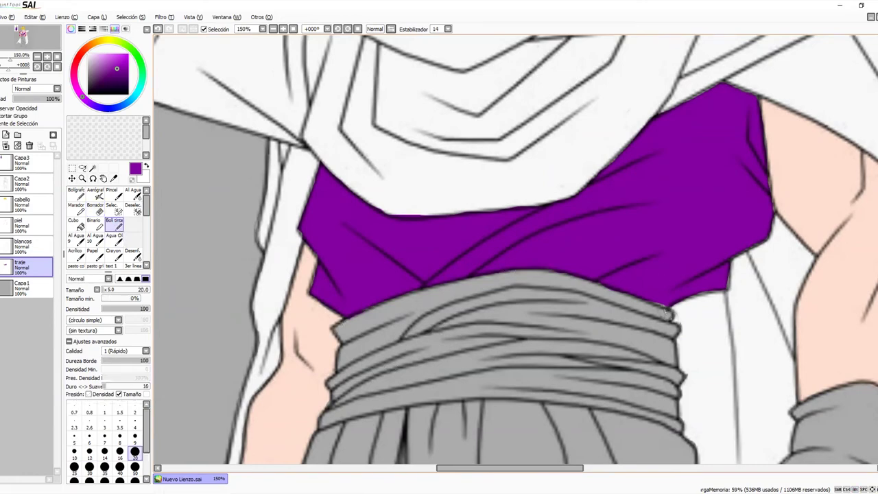
Step: Outline the inside edges of the trousers in purple with Boli tinte on the traje layer, from beneath the sash down to the cuffs
drag(679, 281, 650, 36)
drag(461, 166, 480, 199)
click(114, 223)
mouse_move(405, 163)
mouse_down()
mouse_move(353, 174)
mouse_move(339, 197)
mouse_move(314, 334)
mouse_move(375, 176)
mouse_up()
mouse_move(374, 174)
mouse_down()
mouse_move(369, 190)
mouse_move(384, 230)
mouse_up()
drag(403, 278, 392, 212)
drag(362, 163, 369, 276)
drag(370, 276, 358, 171)
mouse_move(397, 276)
mouse_down()
mouse_move(394, 196)
mouse_move(367, 251)
mouse_move(358, 330)
mouse_move(390, 126)
mouse_up()
mouse_move(375, 127)
mouse_down()
mouse_move(374, 243)
mouse_move(395, 294)
mouse_move(439, 326)
mouse_move(442, 340)
mouse_move(501, 341)
mouse_move(502, 318)
mouse_move(549, 283)
mouse_move(586, 322)
mouse_move(653, 331)
mouse_move(680, 350)
mouse_move(680, 367)
mouse_move(723, 361)
mouse_move(748, 345)
mouse_move(747, 335)
mouse_move(693, 328)
mouse_move(787, 215)
mouse_up()
key(space)
drag(776, 205, 473, 384)
mouse_move(485, 391)
mouse_down()
mouse_move(459, 336)
mouse_move(462, 312)
mouse_move(424, 184)
mouse_up()
key(space)
mouse_move(458, 198)
mouse_down()
mouse_move(404, 455)
mouse_move(364, 405)
mouse_move(374, 355)
mouse_up()
drag(375, 400, 318, 171)
key(space)
drag(325, 224, 427, 423)
drag(416, 364, 389, 295)
mouse_move(204, 275)
mouse_down()
mouse_move(316, 267)
mouse_move(388, 288)
mouse_up()
Step: Fill the outlined interior of the trousers with purple using the Cubo tool
key(ctrl+space)
click(383, 280)
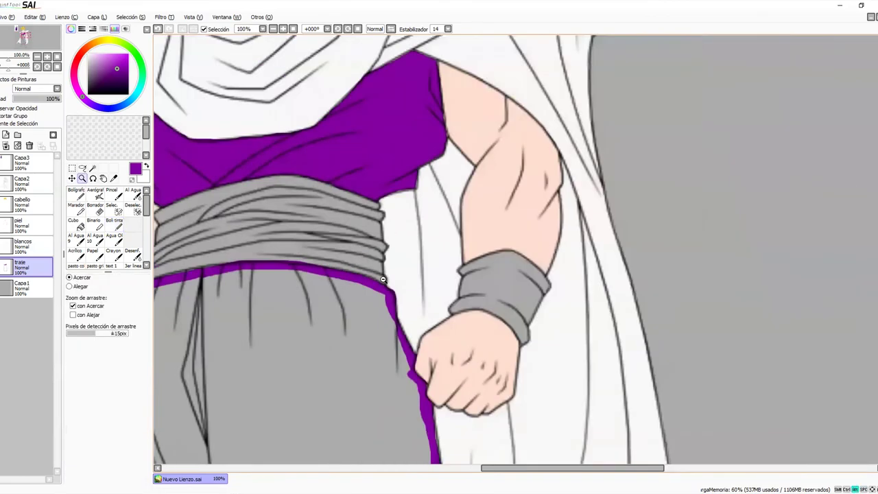
alt+click(383, 280)
alt+click(383, 280)
alt+click(383, 280)
click(76, 226)
click(393, 248)
Step: Erase the purple spilling past the line art around the trouser cuffs with the eraser
click(83, 178)
key(space)
drag(417, 192, 465, 224)
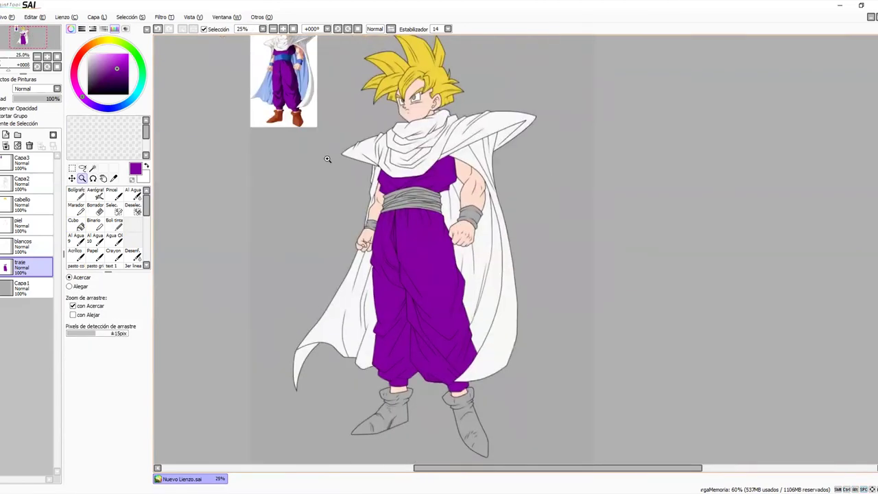
click(437, 379)
click(436, 378)
click(435, 375)
click(435, 373)
click(435, 373)
click(95, 208)
drag(297, 292, 422, 306)
key(space)
drag(604, 137, 436, 402)
drag(441, 275, 406, 387)
mouse_move(308, 143)
mouse_down()
mouse_move(322, 175)
mouse_move(274, 62)
mouse_up()
Step: Touch up the purple at the edges of the left-hand trouser cuff with Boli tinte at size 9
click(113, 224)
key(bracketleft)
key(bracketleft)
key(bracketleft)
key(bracketleft)
key(bracketleft)
mouse_move(420, 271)
mouse_down()
mouse_move(424, 305)
mouse_move(439, 306)
mouse_up()
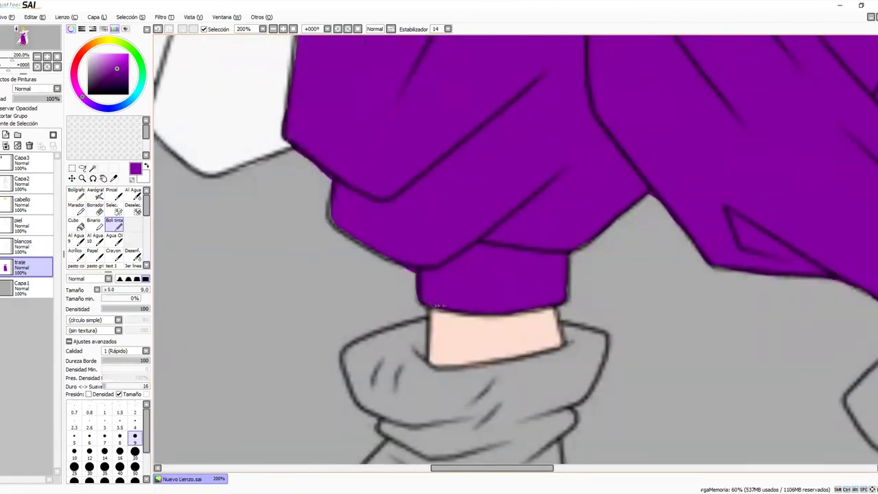
drag(336, 224, 361, 338)
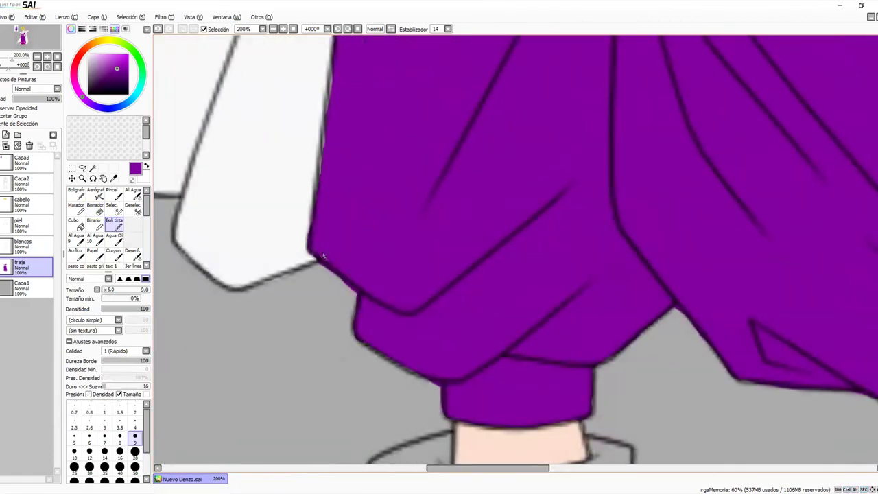
Step: Clean up the purple along the trouser legs and the right-hand cuff with the eraser and Boli tinte, undoing the last stroke
key(e)
key(n)
mouse_move(345, 147)
mouse_down()
mouse_move(333, 332)
mouse_move(344, 331)
mouse_up()
drag(449, 138, 429, 382)
drag(765, 295, 476, 216)
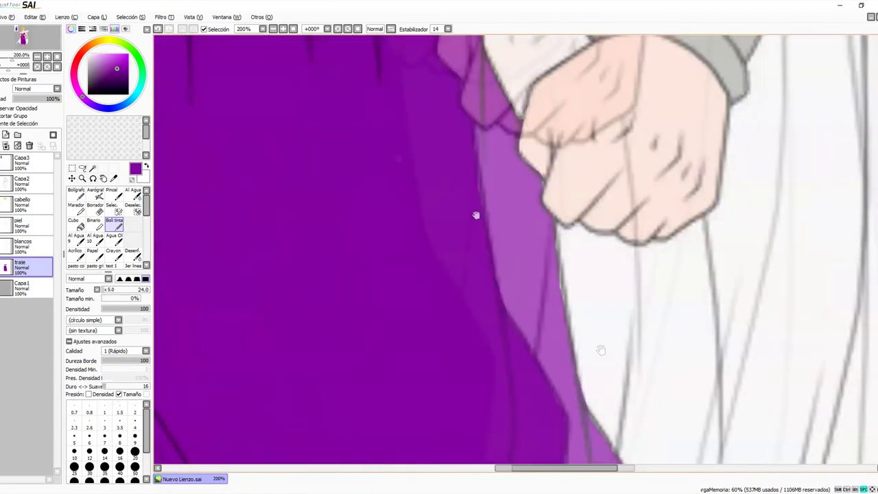
drag(611, 426, 331, 214)
drag(388, 443, 464, 105)
key(ctrl+z)
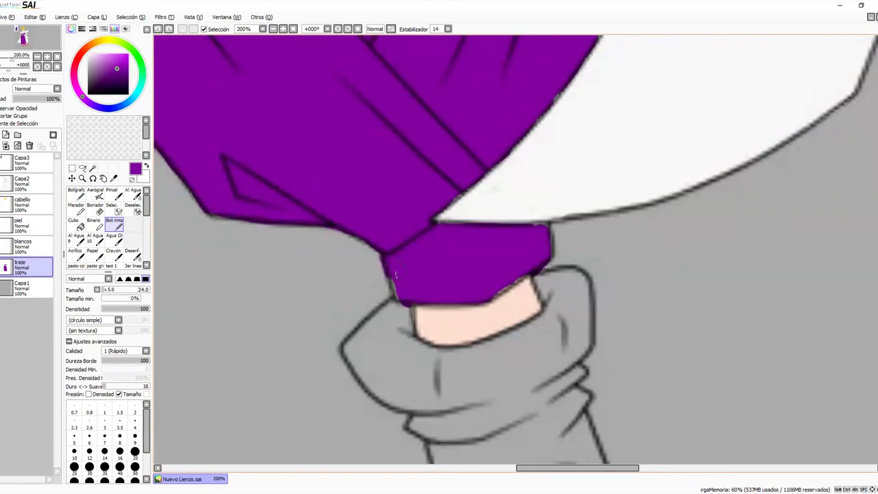
Step: Check the purple suit on the whole figure and examine the boots in the reference illustration
click(81, 178)
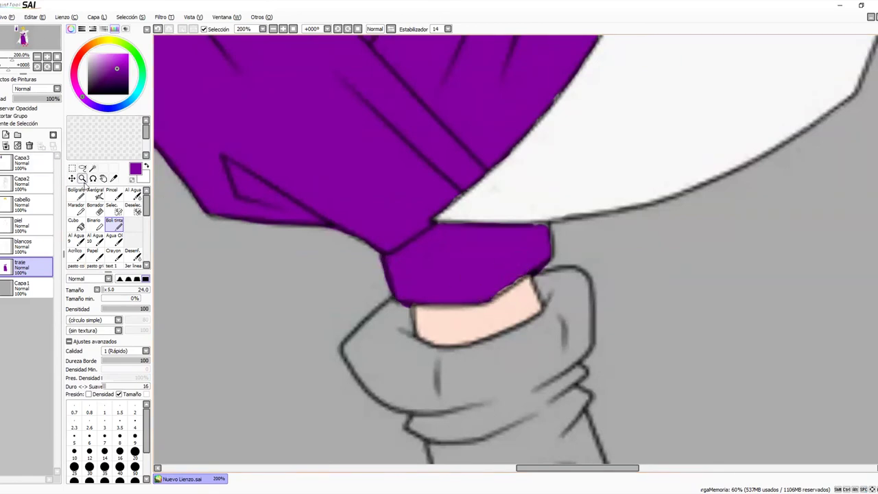
alt+click(533, 206)
alt+click(533, 207)
alt+click(533, 207)
drag(442, 175, 448, 337)
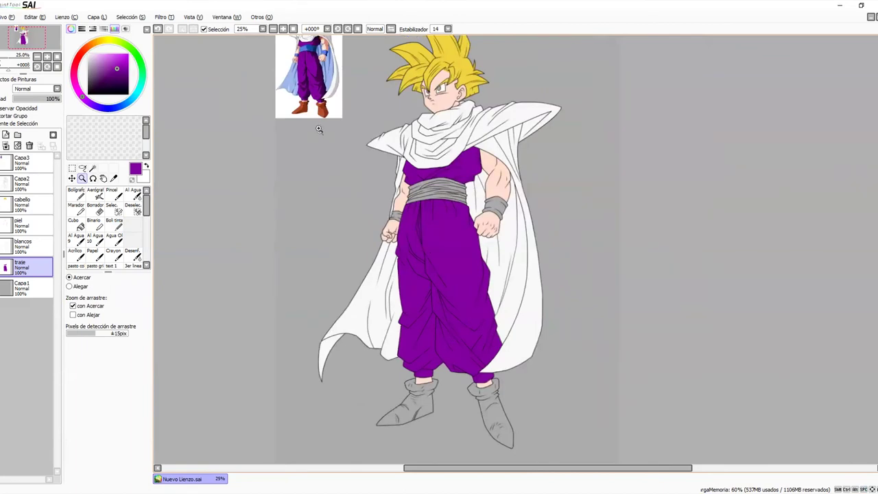
click(312, 105)
click(313, 104)
click(312, 104)
click(312, 104)
click(312, 104)
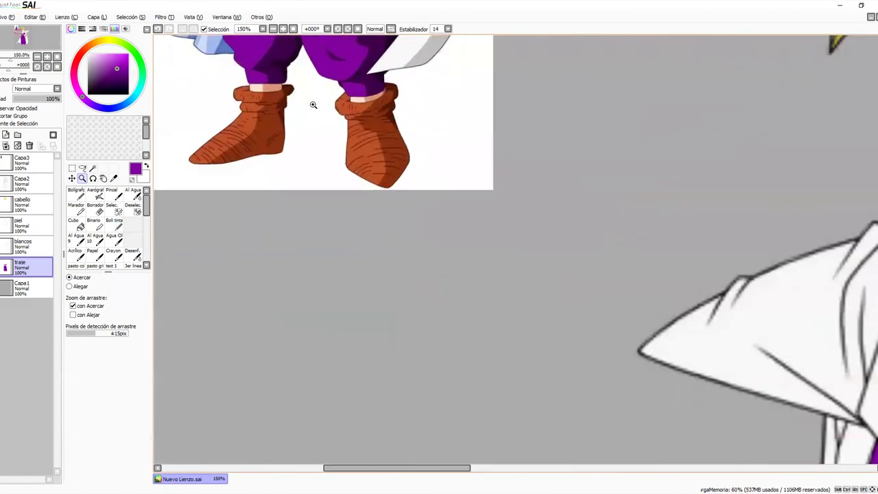
click(312, 104)
click(312, 104)
drag(248, 168, 388, 215)
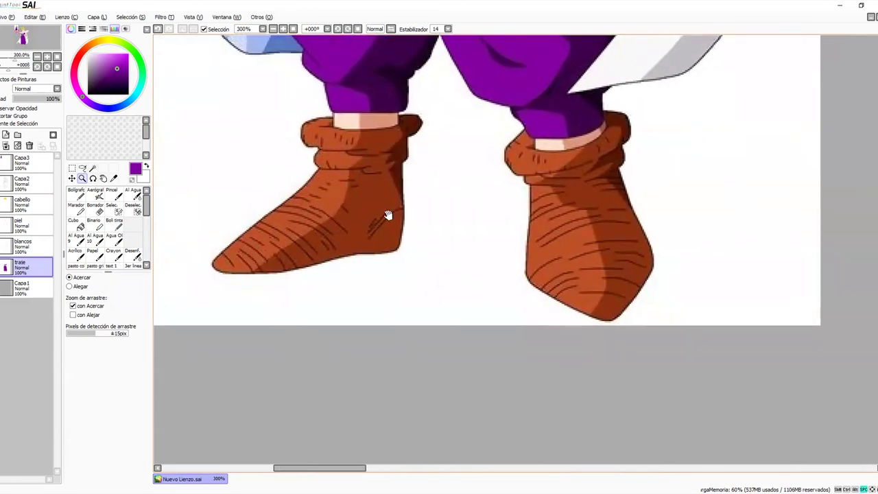
Step: Add a new layer directly above Capa1 and name it zapatos
click(28, 291)
click(6, 134)
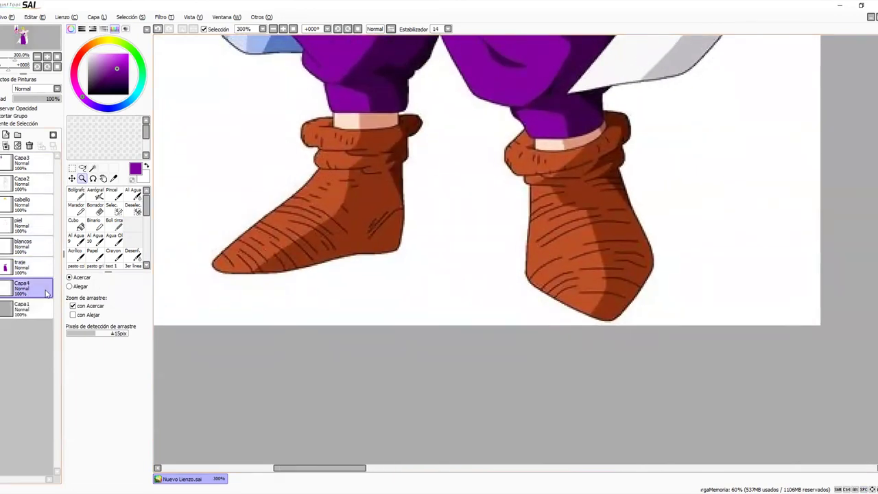
double_click(24, 287)
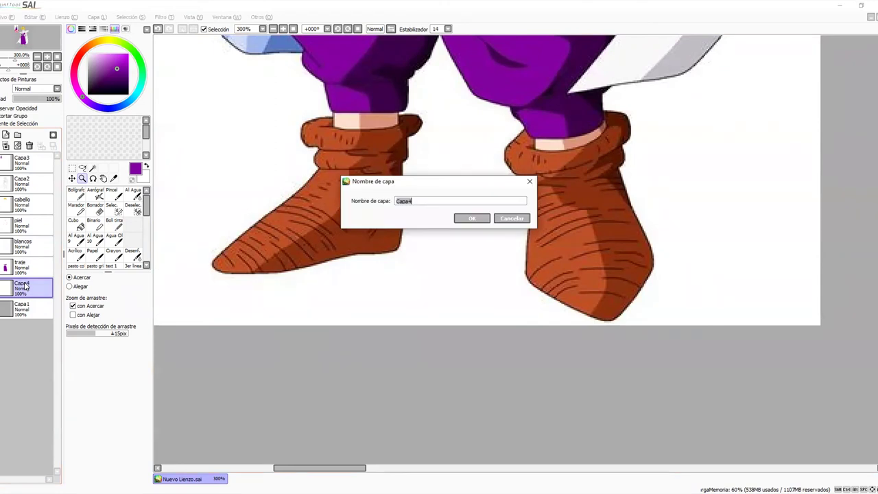
text(zapatos)
key(Return)
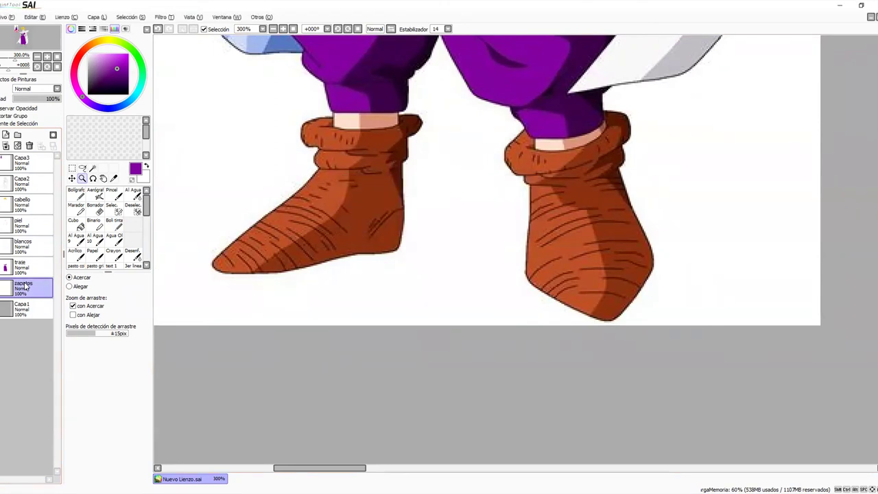
Step: Sample the light orange-brown of the reference illustration's boot as the painting color
click(114, 233)
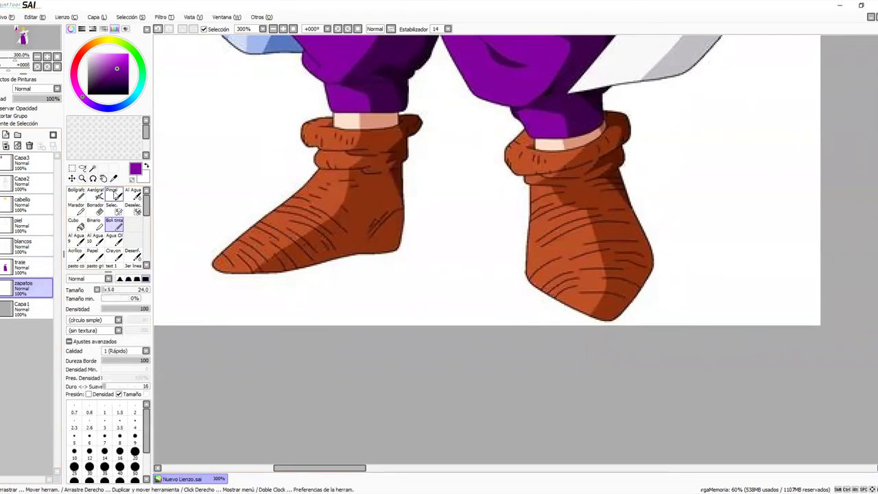
click(114, 178)
click(332, 198)
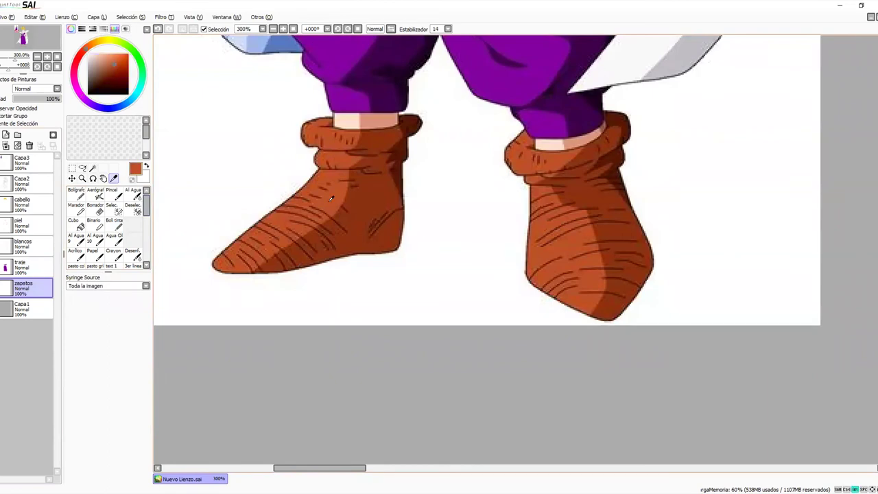
Step: Outline the figure's left-hand boot in orange-brown with Boli tinte on the zapatos layer and fill its interior with Cubo
click(114, 225)
mouse_move(564, 348)
mouse_down()
mouse_move(370, 186)
mouse_move(347, 118)
mouse_up()
drag(651, 274, 413, 178)
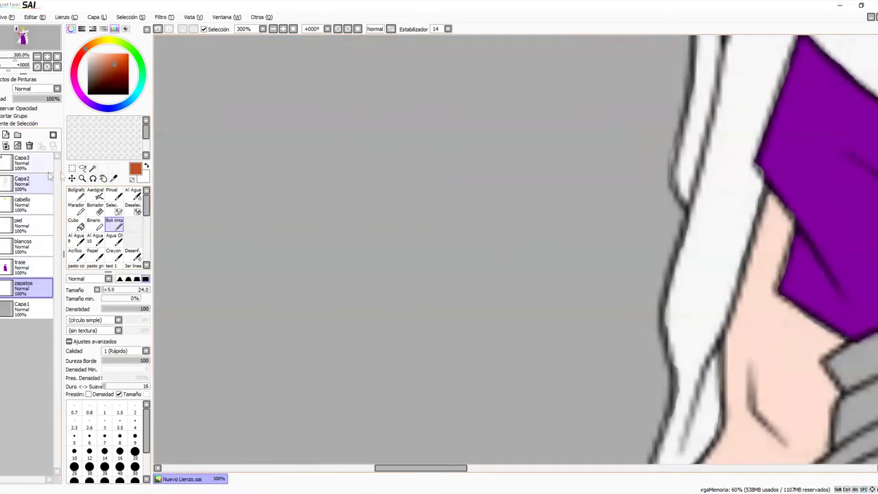
click(83, 178)
alt+click(565, 234)
alt+click(566, 234)
alt+click(566, 233)
alt+click(566, 233)
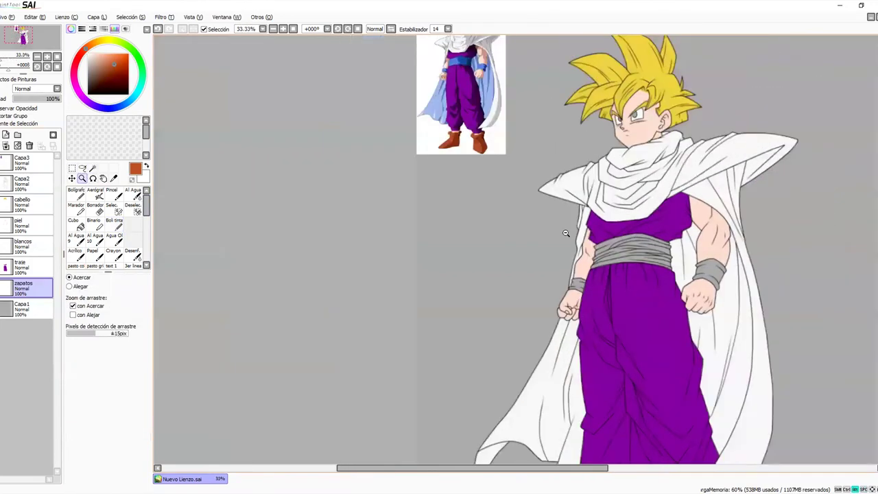
alt+click(567, 233)
alt+click(566, 234)
drag(528, 206, 426, 91)
click(497, 241)
click(497, 241)
click(497, 242)
click(498, 241)
mouse_move(507, 287)
mouse_down()
mouse_move(439, 127)
mouse_move(478, 169)
mouse_up()
click(114, 227)
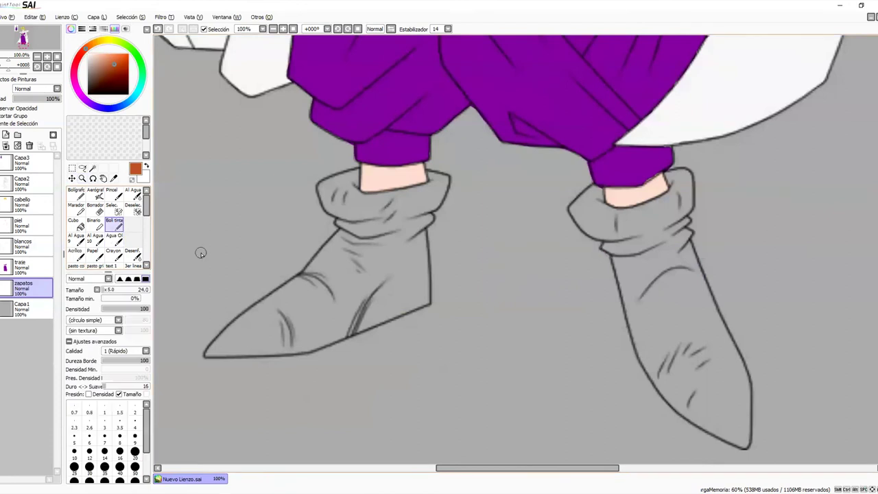
drag(355, 174, 343, 182)
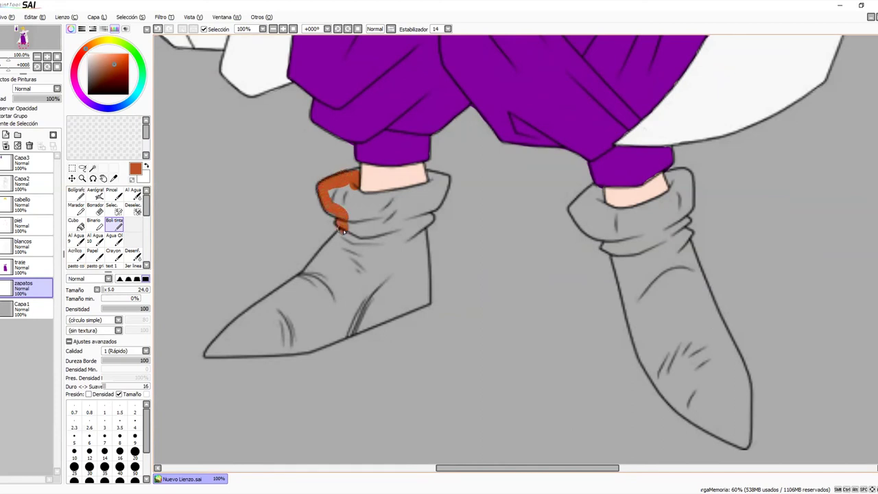
mouse_move(332, 251)
mouse_down()
mouse_move(310, 273)
mouse_move(339, 242)
mouse_move(329, 262)
mouse_move(206, 355)
mouse_move(315, 345)
mouse_move(426, 295)
mouse_move(439, 179)
mouse_move(343, 195)
mouse_up()
click(77, 225)
click(350, 274)
Step: Erase the orange-brown spilling past the left-hand boot's line art with the eraser at size 10
click(96, 209)
key(bracketright)
key(bracketright)
key(bracketright)
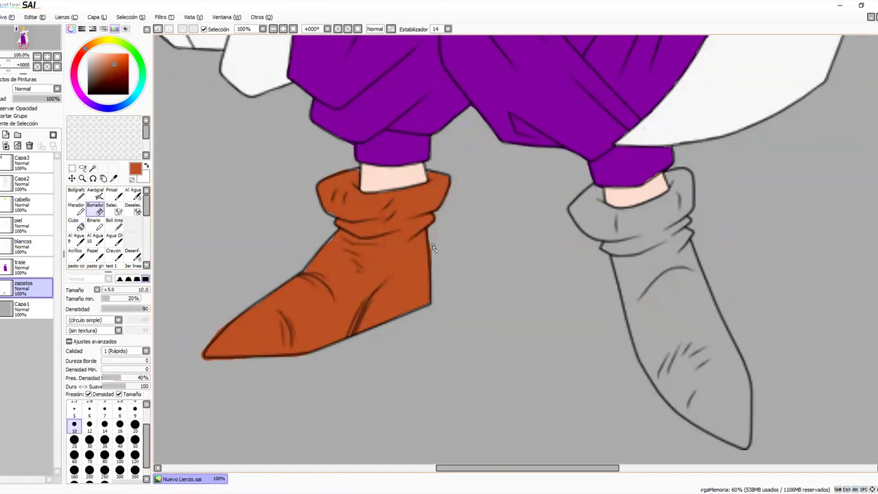
key(ctrl+space)
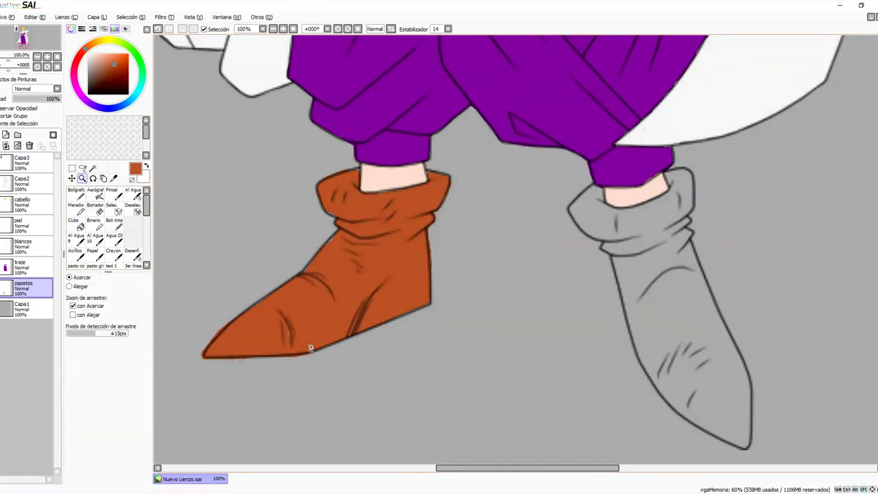
ctrl+click(309, 348)
ctrl+click(309, 348)
mouse_move(350, 219)
mouse_down()
mouse_move(259, 337)
mouse_move(542, 335)
mouse_move(576, 323)
mouse_up()
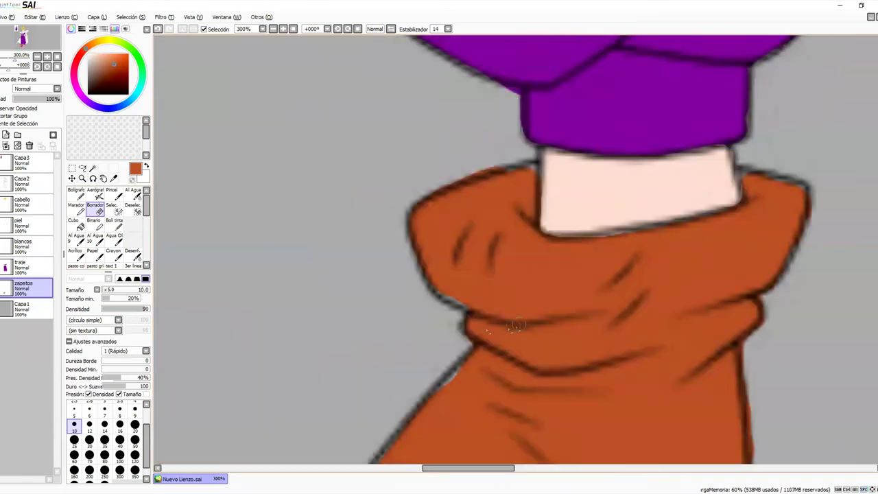
Step: Paint the small gaps along the left-hand boot's folded collar and ankle in orange-brown with Boli tinte
key(n)
drag(455, 404, 468, 377)
drag(531, 263, 513, 265)
drag(448, 292, 474, 304)
Step: Outline the right-hand boot in orange-brown with Boli tinte at size 14 and fill its interior with Cubo
key(alt+space)
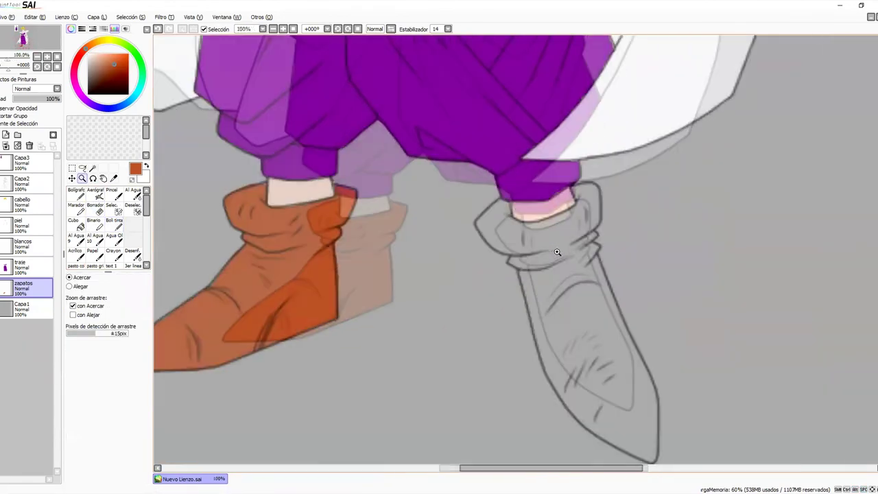
mouse_move(376, 145)
mouse_down()
mouse_move(345, 169)
mouse_move(388, 212)
mouse_move(429, 345)
mouse_move(450, 375)
mouse_move(483, 391)
mouse_up()
key(ctrl+z)
key(ctrl+z)
mouse_move(416, 320)
mouse_down()
mouse_move(468, 385)
mouse_move(521, 404)
mouse_up()
mouse_move(367, 155)
mouse_down()
mouse_move(417, 171)
mouse_move(438, 157)
mouse_move(440, 130)
mouse_move(461, 137)
mouse_move(455, 187)
mouse_move(501, 295)
mouse_up()
mouse_move(463, 203)
mouse_down()
mouse_move(505, 310)
mouse_move(519, 396)
mouse_up()
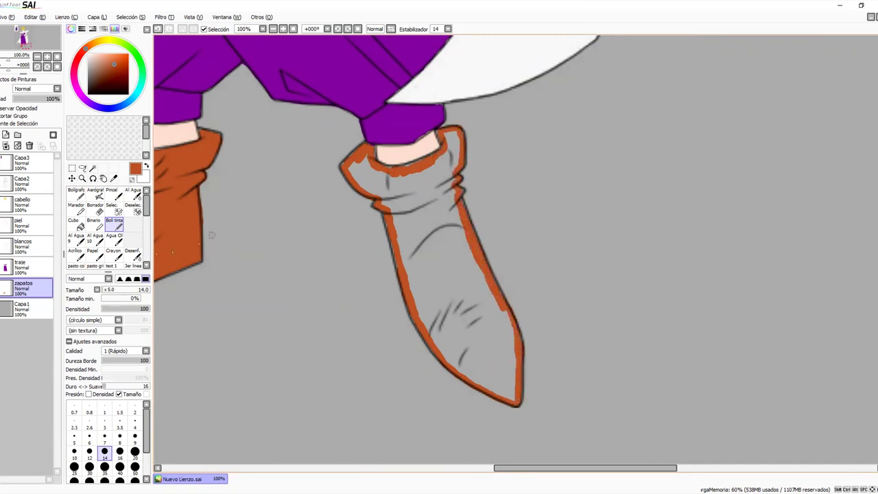
click(80, 225)
click(422, 226)
click(114, 225)
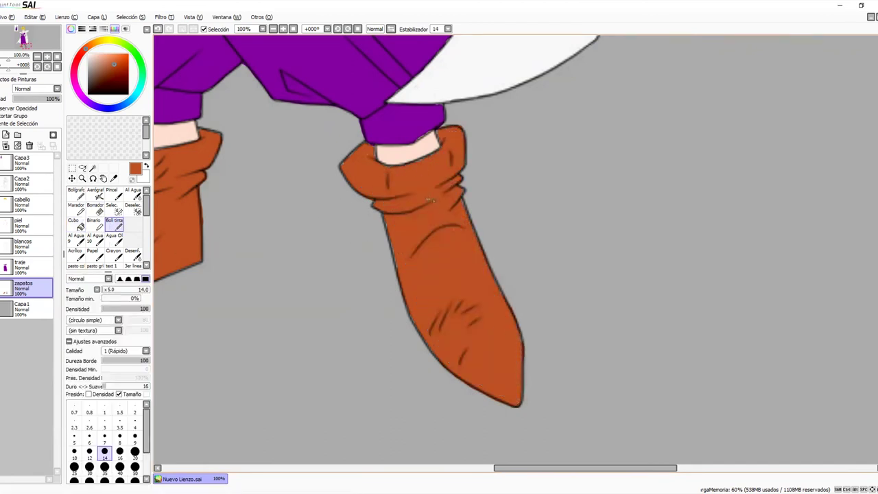
Step: Sample the light blue of the sash in the reference illustration as the painting color
ctrl+alt+click(418, 153)
ctrl+alt+click(417, 153)
ctrl+alt+click(418, 153)
ctrl+alt+click(418, 153)
drag(434, 178, 501, 411)
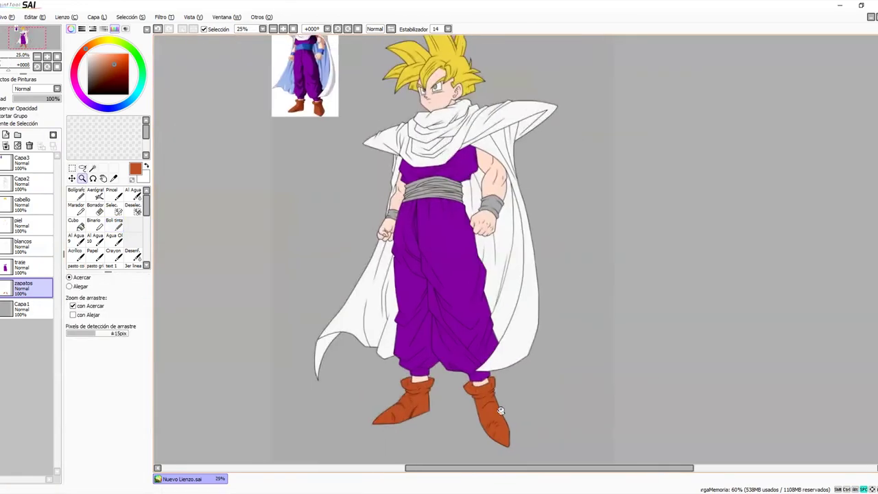
scroll(435, 197, up, 6)
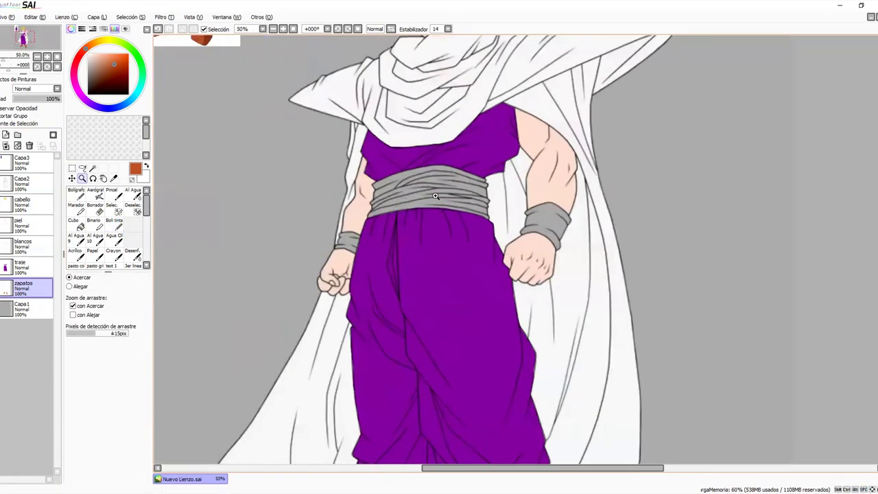
scroll(434, 154, down, 4)
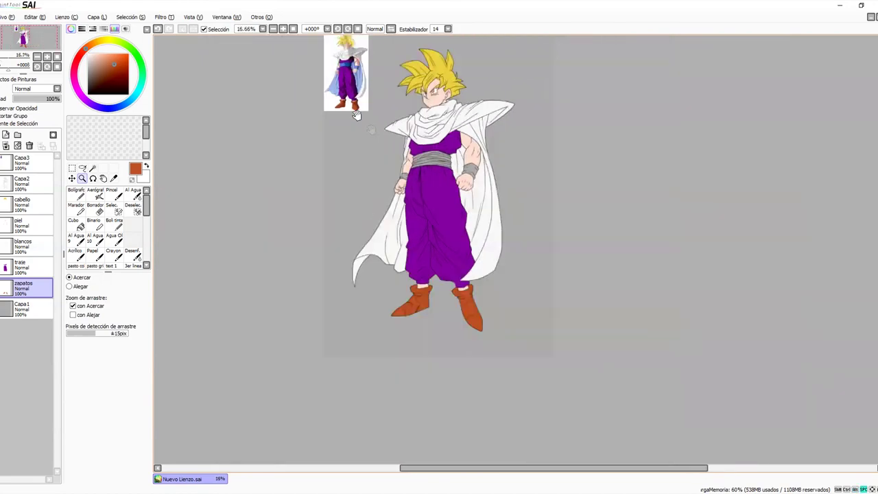
scroll(332, 203, up, 7)
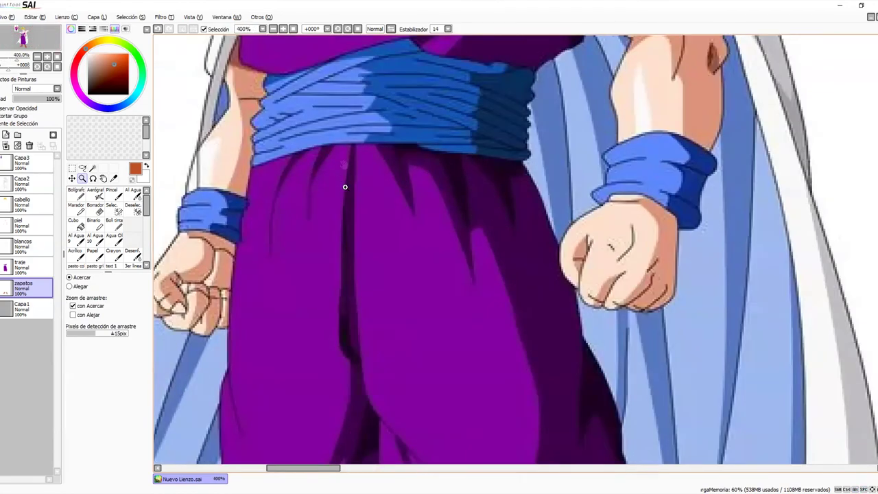
drag(343, 171, 389, 267)
click(114, 225)
alt+click(357, 204)
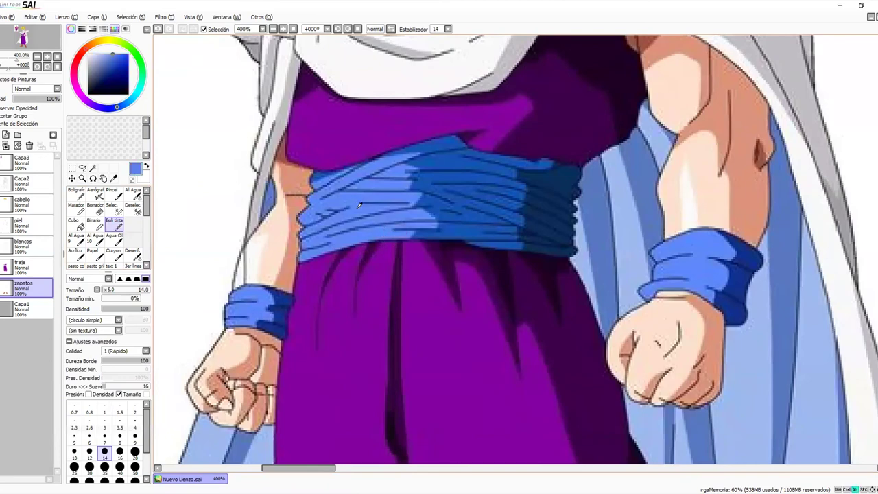
Step: Add a new layer directly above Capa1 and name it cinturon
click(32, 310)
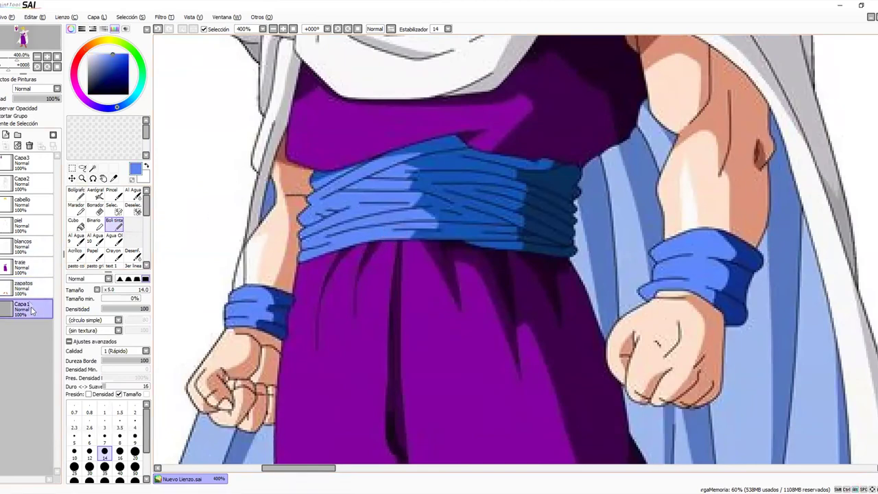
click(6, 135)
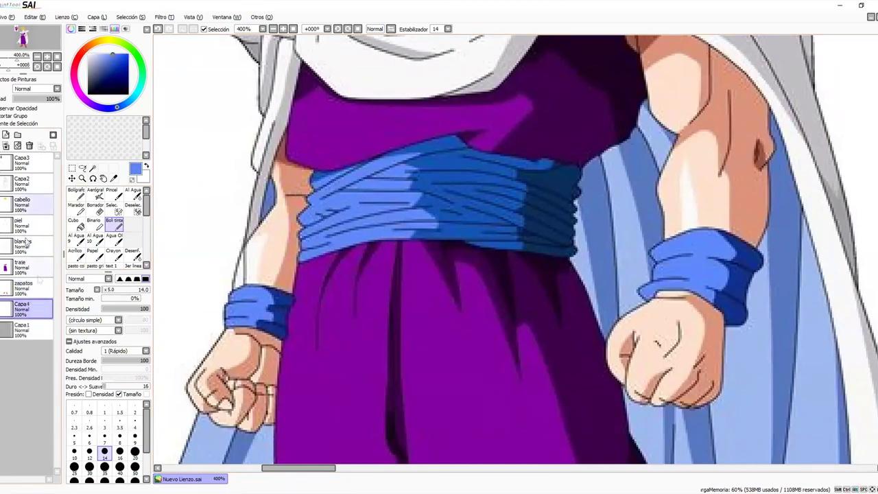
double_click(22, 304)
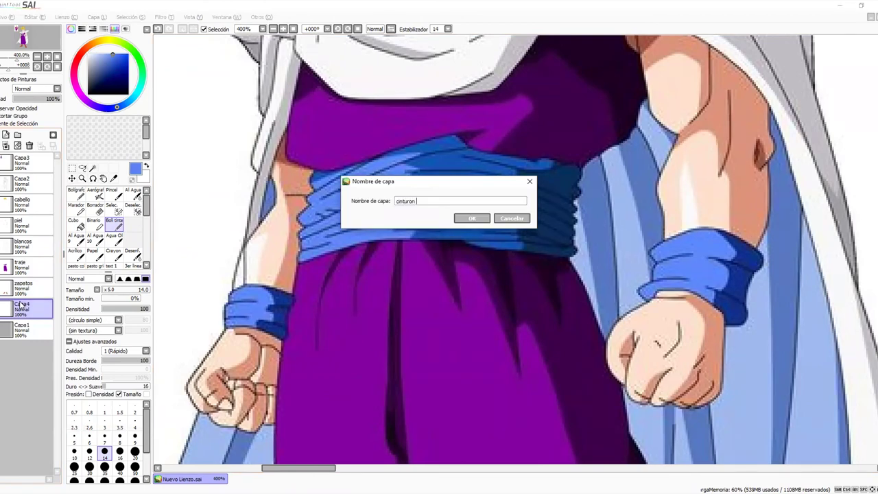
text(cinturon)
key(Return)
Step: Outline the waist sash in light blue on the cinturon layer with Boli tinte at size 14 and fill its interior with Cubo
click(81, 179)
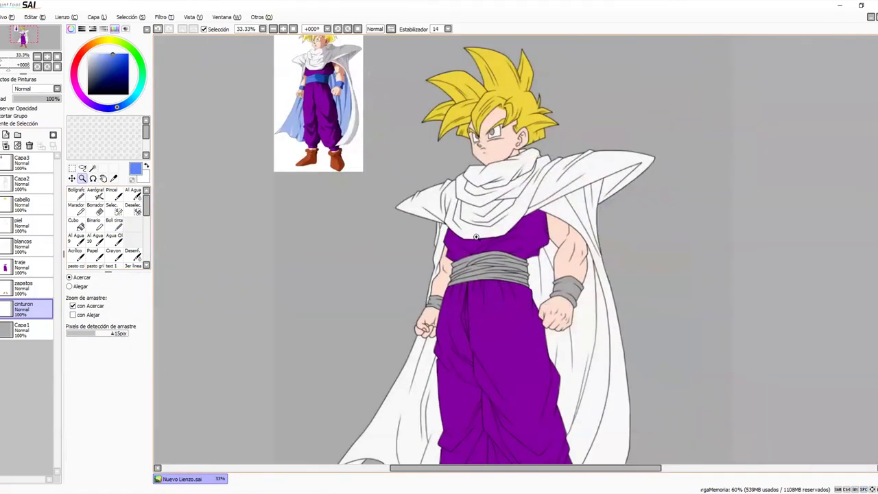
scroll(479, 245, up, 4)
drag(480, 298, 419, 205)
drag(313, 263, 286, 264)
key(n)
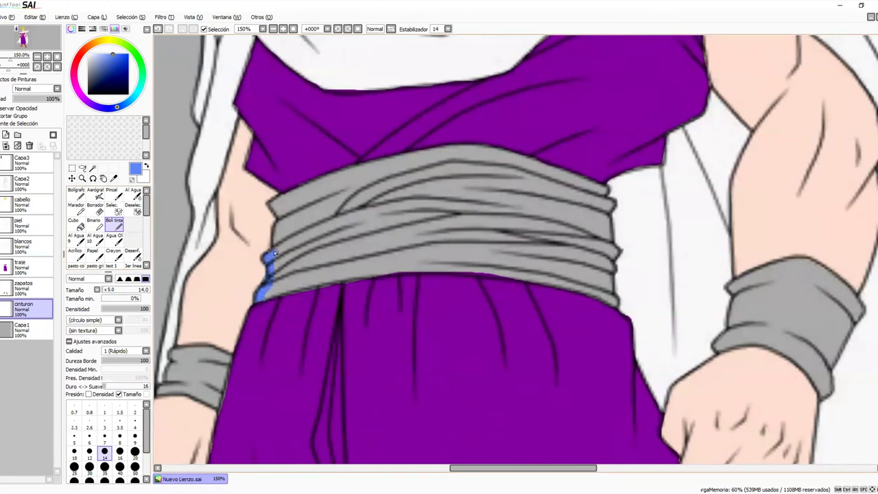
mouse_move(275, 200)
mouse_down()
mouse_move(357, 167)
mouse_move(460, 147)
mouse_move(516, 152)
mouse_move(603, 186)
mouse_up()
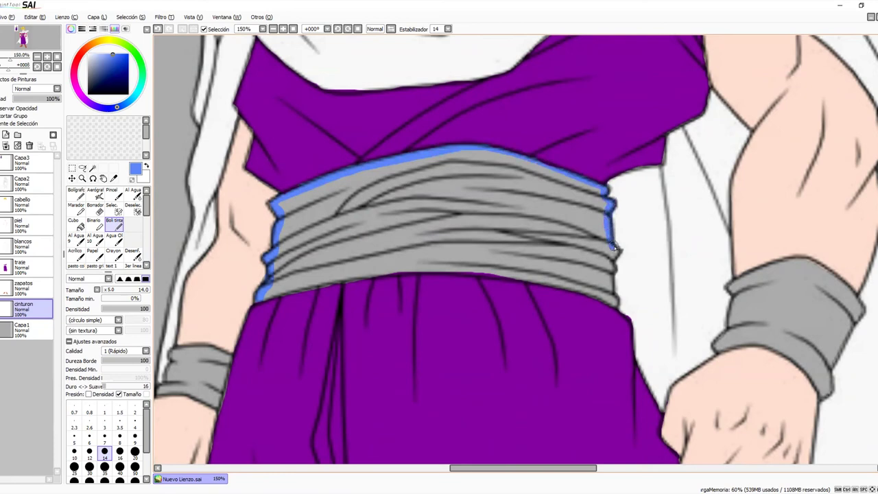
drag(599, 300, 542, 288)
mouse_move(482, 275)
mouse_down()
mouse_move(401, 272)
mouse_move(262, 299)
mouse_up()
click(77, 224)
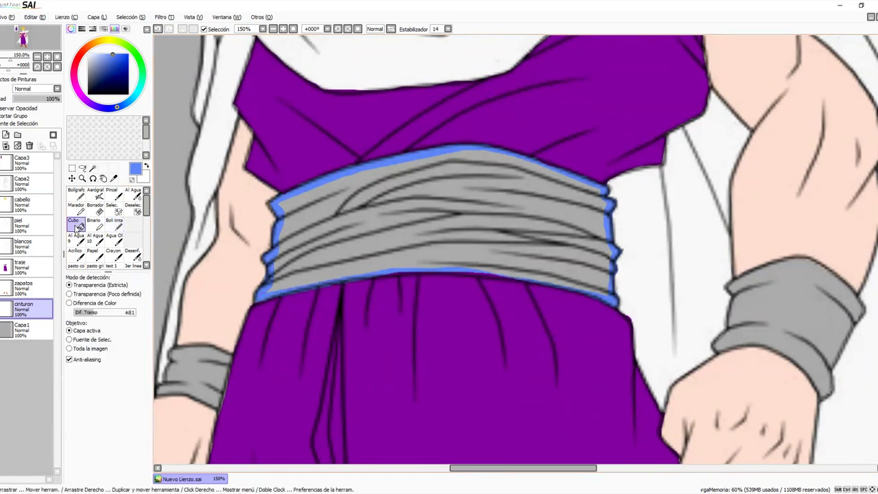
click(367, 260)
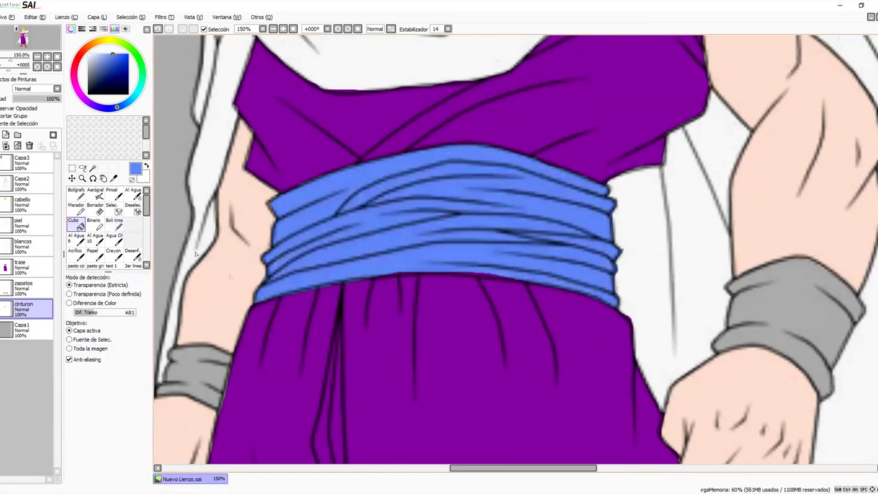
Step: Outline the left-hand wristband in light blue with Boli tinte and fill it with Cubo
drag(303, 292, 435, 227)
click(115, 225)
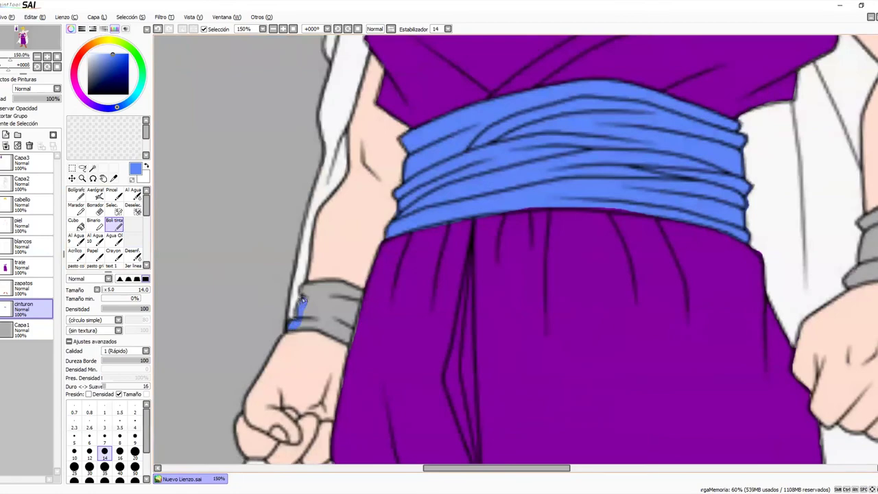
mouse_move(304, 289)
mouse_down()
mouse_move(344, 287)
mouse_move(357, 313)
mouse_move(351, 340)
mouse_move(295, 331)
mouse_up()
click(77, 225)
click(326, 310)
Step: Outline the right-hand wristband in light blue with Boli tinte and fill its interior with Cubo
mouse_move(574, 353)
mouse_down()
mouse_move(295, 313)
mouse_move(158, 250)
mouse_up()
click(114, 224)
mouse_move(388, 297)
mouse_down()
mouse_move(407, 244)
mouse_move(425, 223)
mouse_move(472, 207)
mouse_move(517, 233)
mouse_move(533, 257)
mouse_move(505, 310)
mouse_up()
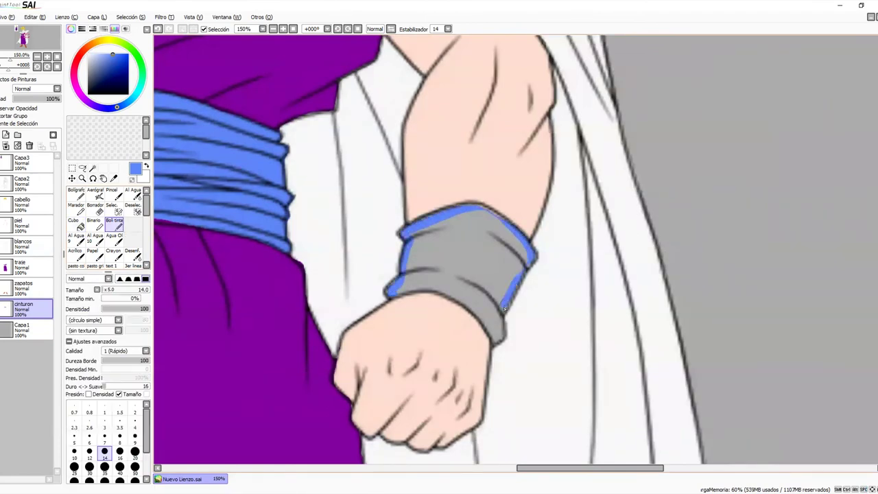
mouse_move(498, 343)
mouse_down()
mouse_move(460, 306)
mouse_move(388, 295)
mouse_up()
click(75, 224)
click(467, 249)
Step: Erase the skin color overlapping the left-hand wristband on the piel layer with Borrador
click(113, 224)
click(82, 178)
scroll(390, 202, down, 5)
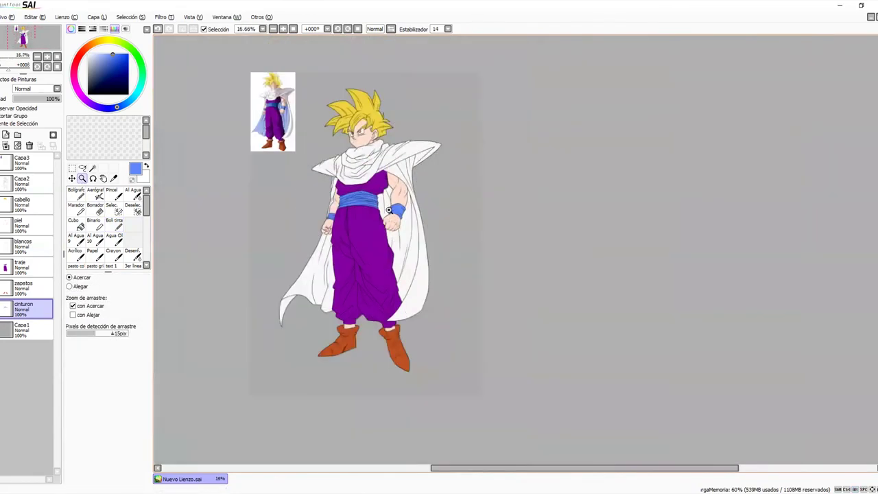
scroll(387, 219, up, 5)
click(33, 226)
scroll(479, 158, up, 4)
click(95, 209)
drag(461, 165, 558, 216)
mouse_move(629, 378)
mouse_down()
mouse_move(539, 328)
mouse_move(494, 363)
mouse_move(521, 350)
mouse_up()
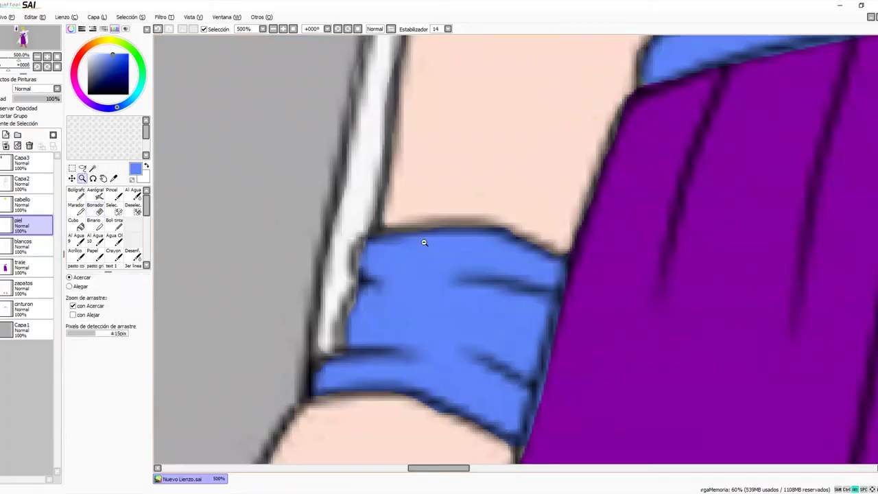
scroll(424, 242, down, 8)
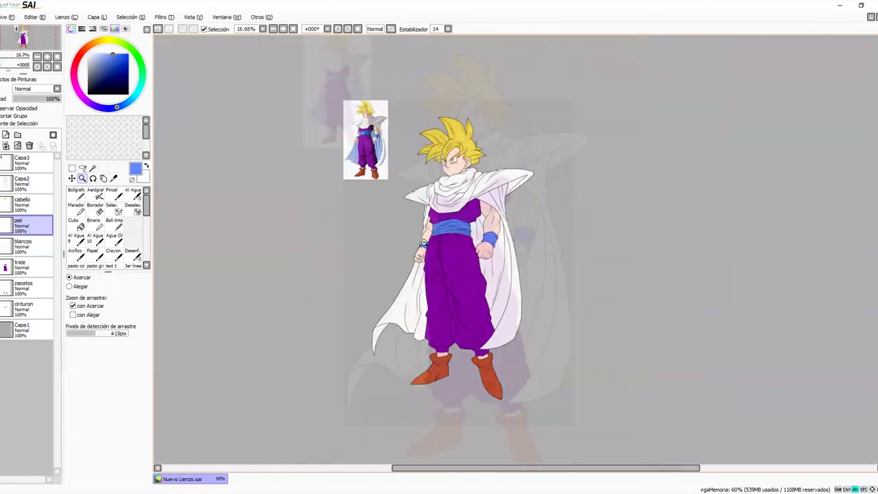
Step: Examine the eye coloring on the face of the reference illustration
click(439, 282)
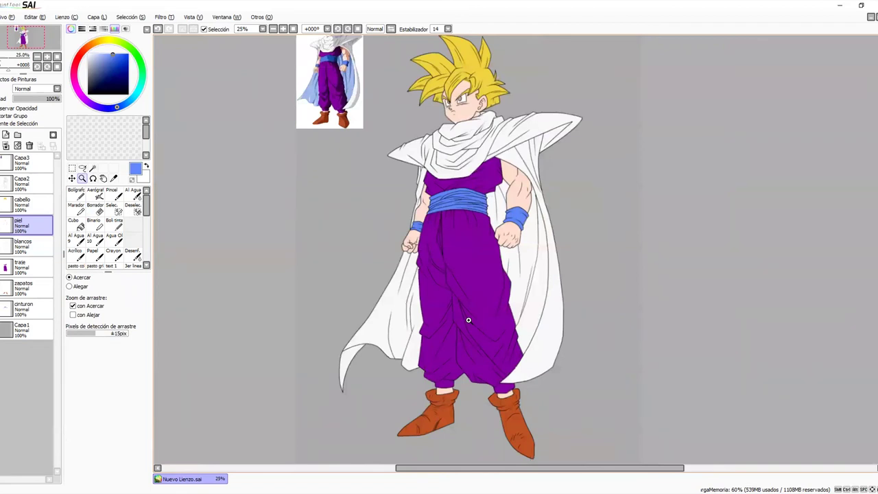
click(372, 85)
click(372, 85)
click(372, 85)
drag(305, 77, 475, 327)
click(418, 159)
click(417, 159)
click(418, 159)
click(418, 159)
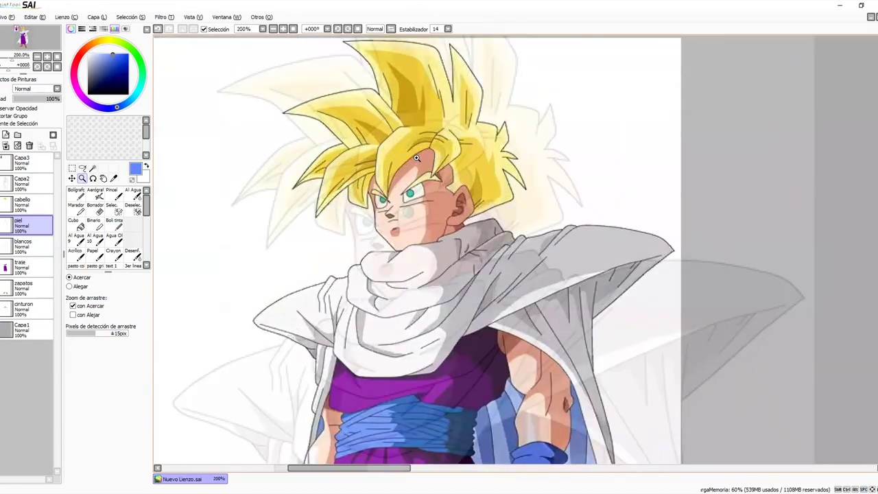
click(418, 159)
click(418, 159)
click(417, 159)
drag(419, 251, 467, 207)
click(424, 215)
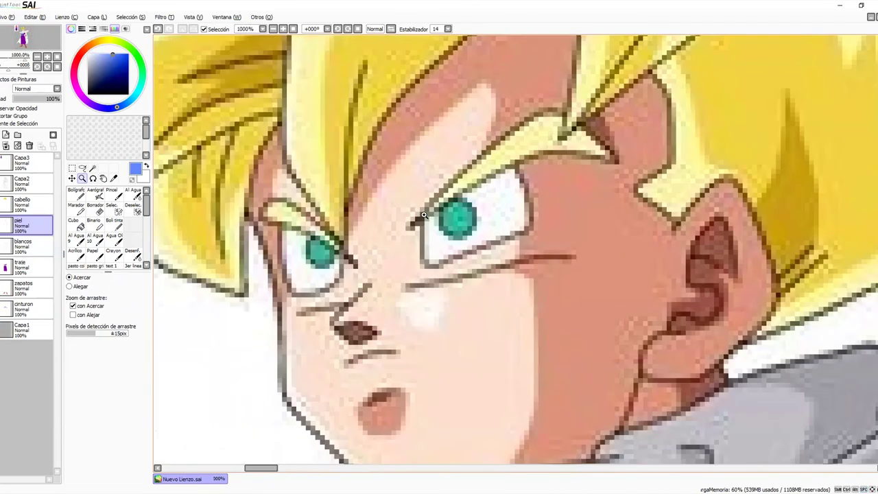
alt+click(511, 237)
alt+click(511, 237)
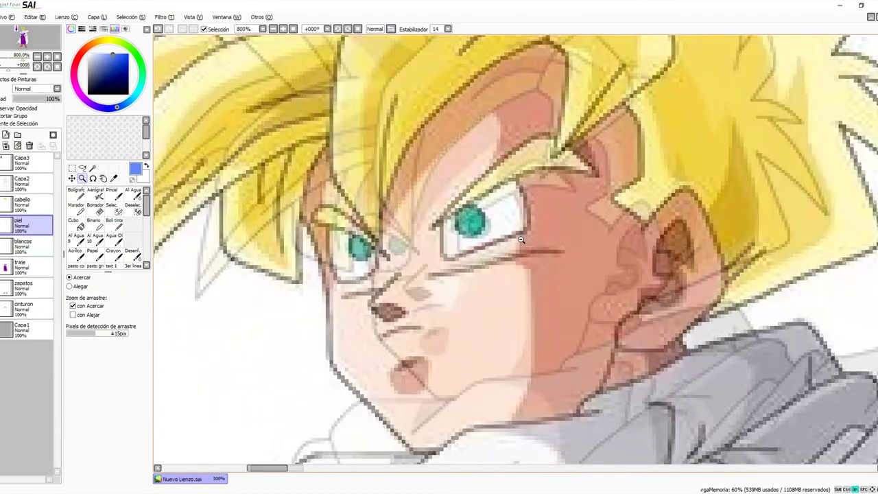
alt+click(511, 237)
alt+click(511, 238)
alt+click(511, 237)
alt+click(511, 237)
alt+click(511, 238)
alt+click(511, 238)
Step: Add a new layer directly above Capa1 and name it ojos
drag(634, 297, 435, 236)
click(415, 171)
click(415, 170)
click(415, 171)
click(414, 170)
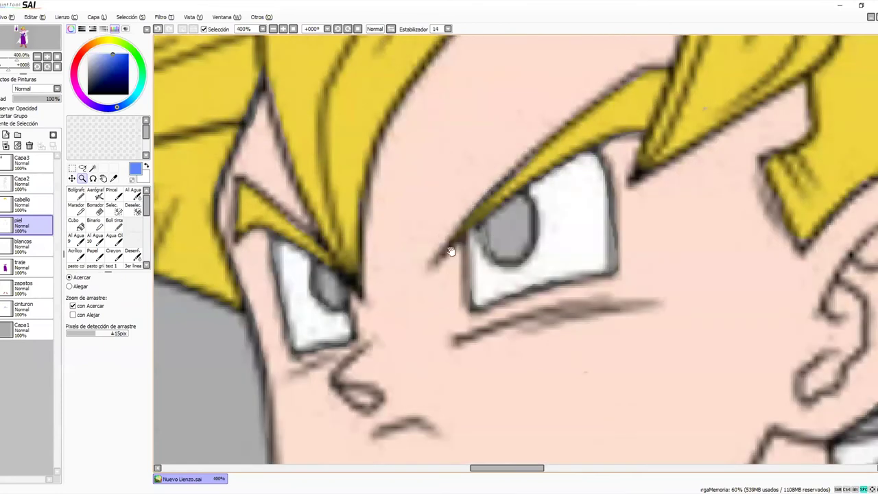
click(451, 251)
click(20, 332)
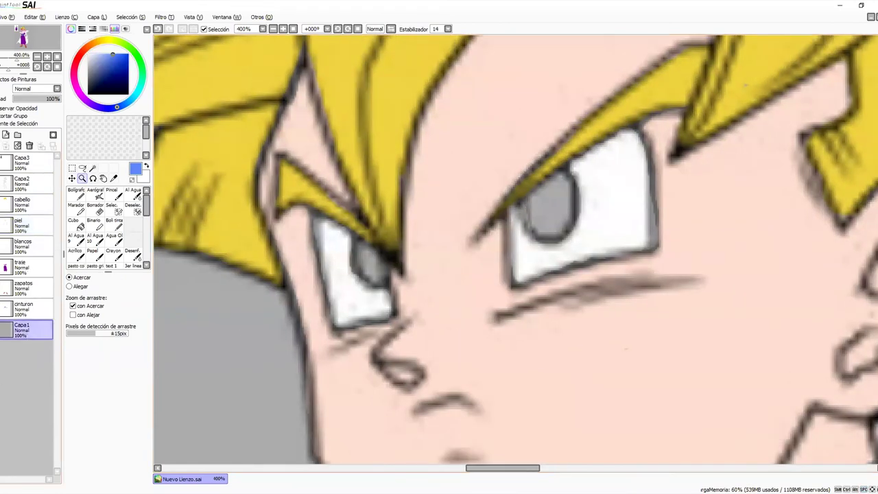
click(7, 135)
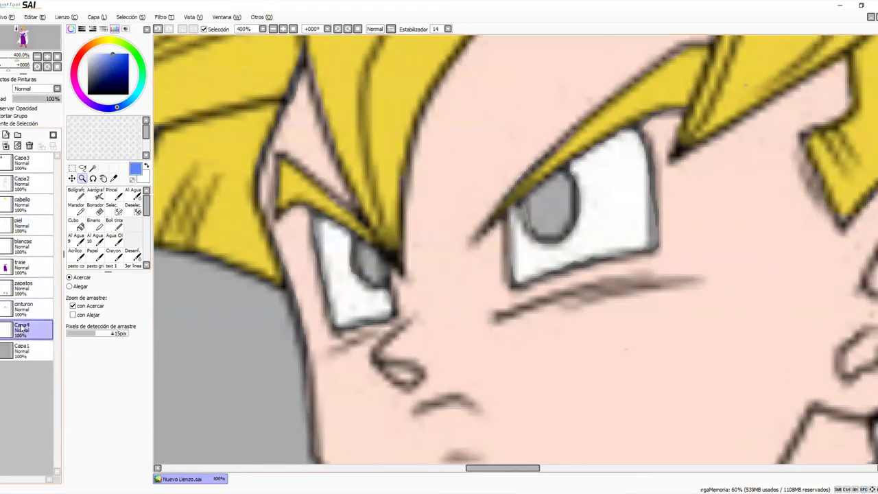
double_click(22, 330)
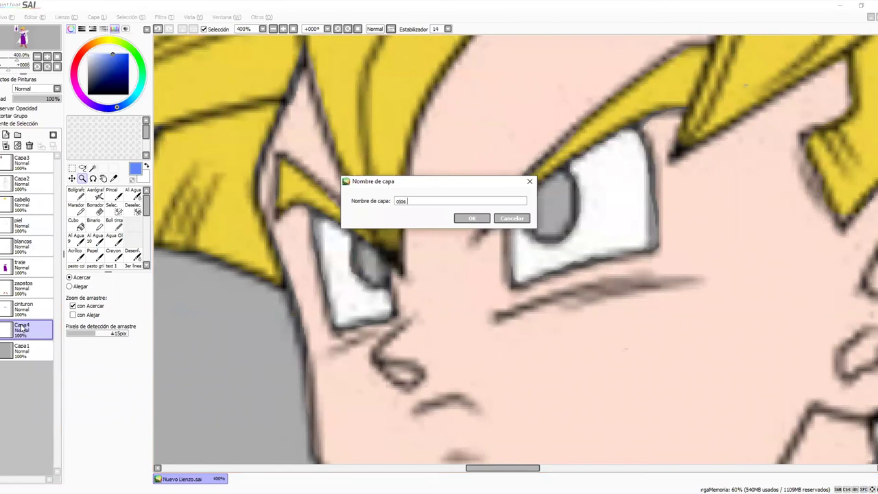
text(ojos)
key(Return)
Step: Choose a pale blue and paint both irises on the ojos layer with Boli tinte at size 14
click(114, 221)
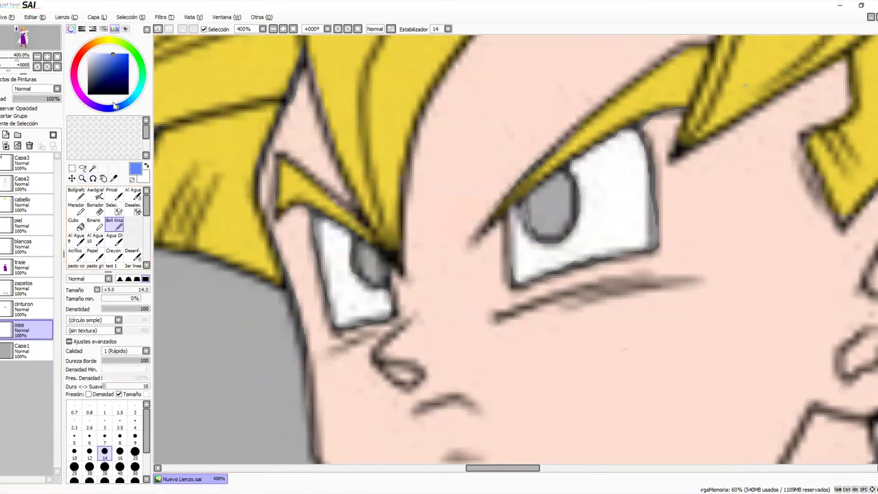
drag(131, 101, 122, 106)
drag(115, 58, 96, 49)
mouse_move(539, 202)
mouse_down()
mouse_move(557, 185)
mouse_move(538, 212)
mouse_move(550, 224)
mouse_move(557, 214)
mouse_move(544, 225)
mouse_move(537, 220)
mouse_move(545, 226)
mouse_move(557, 210)
mouse_move(559, 184)
mouse_move(532, 218)
mouse_move(554, 227)
mouse_up()
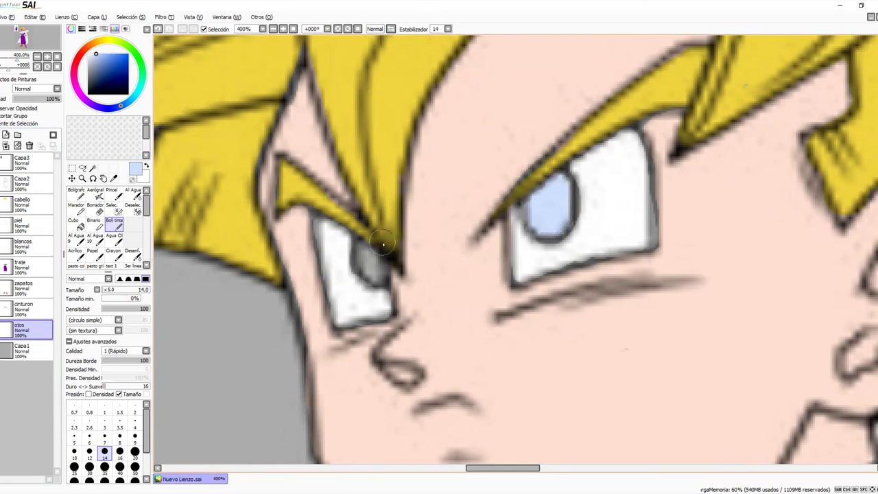
mouse_move(371, 259)
mouse_down()
mouse_move(362, 254)
mouse_move(374, 278)
mouse_move(355, 240)
mouse_move(377, 271)
mouse_move(363, 243)
mouse_up()
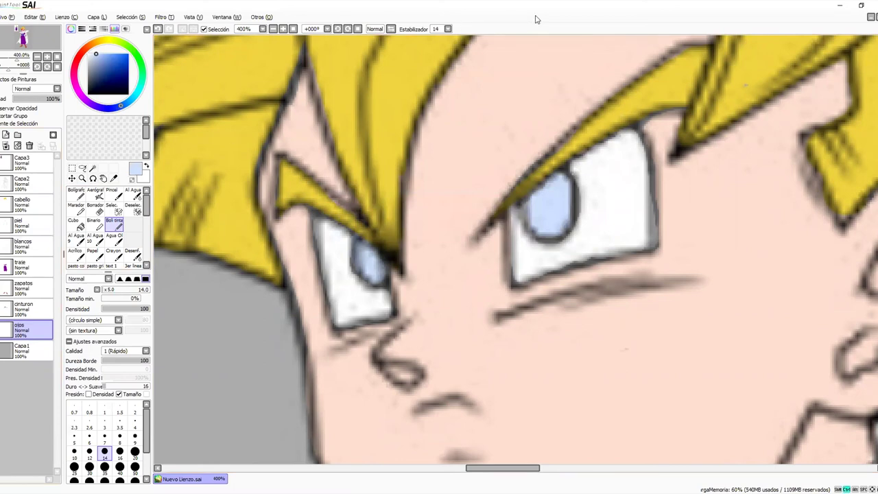
Step: Recolor the irises to lavender with the Matiz y Saturación filter, raising Saturación to +47
key(ctrl+u)
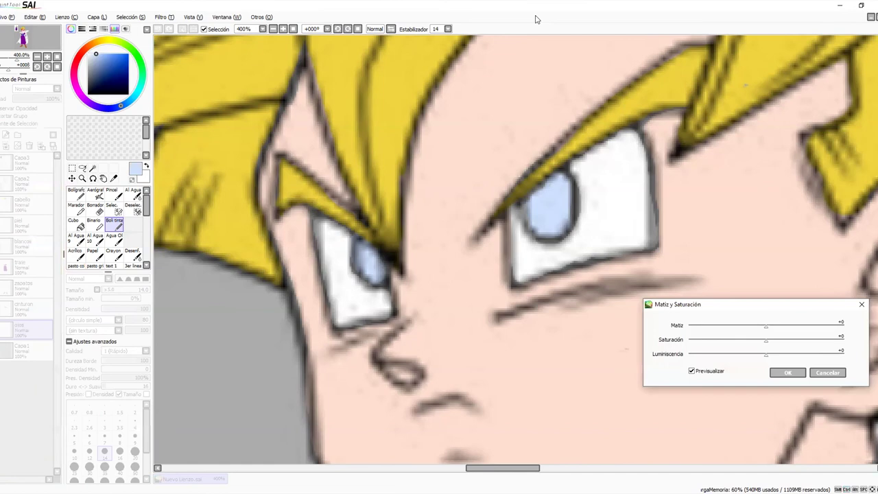
drag(765, 327, 809, 313)
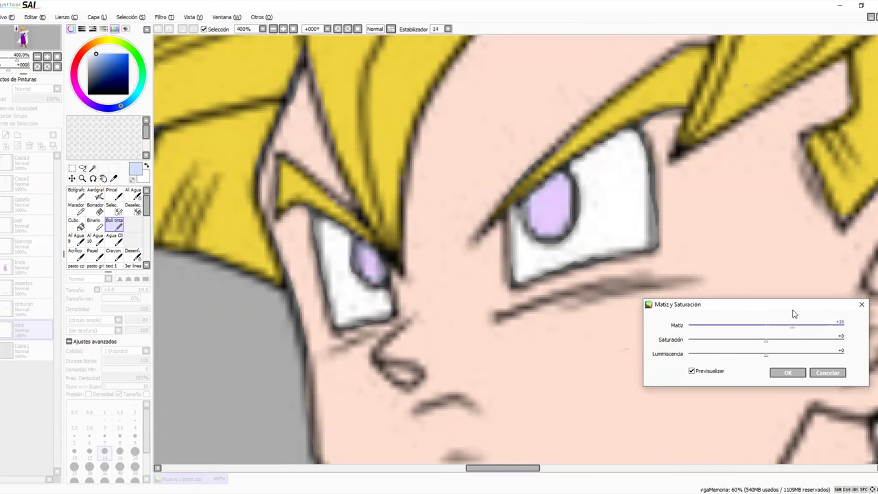
click(767, 340)
click(769, 355)
mouse_move(774, 357)
mouse_down()
mouse_move(812, 355)
mouse_move(712, 355)
mouse_move(802, 355)
mouse_move(770, 353)
mouse_up()
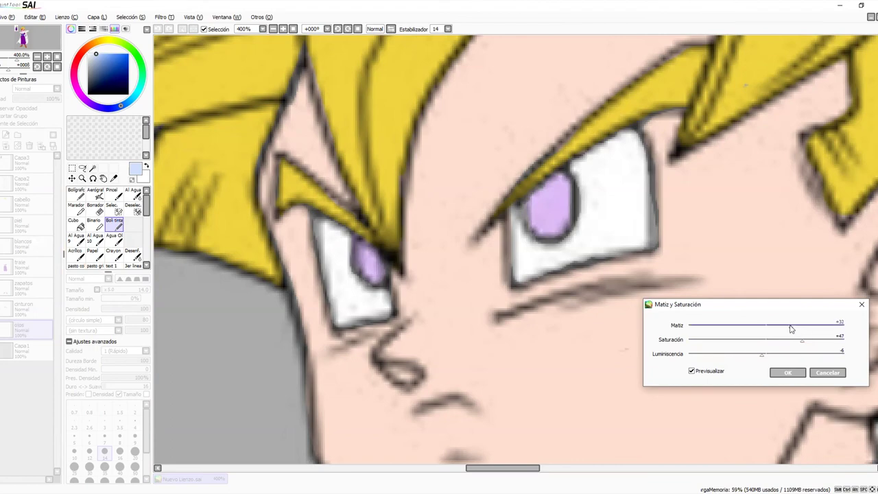
click(788, 373)
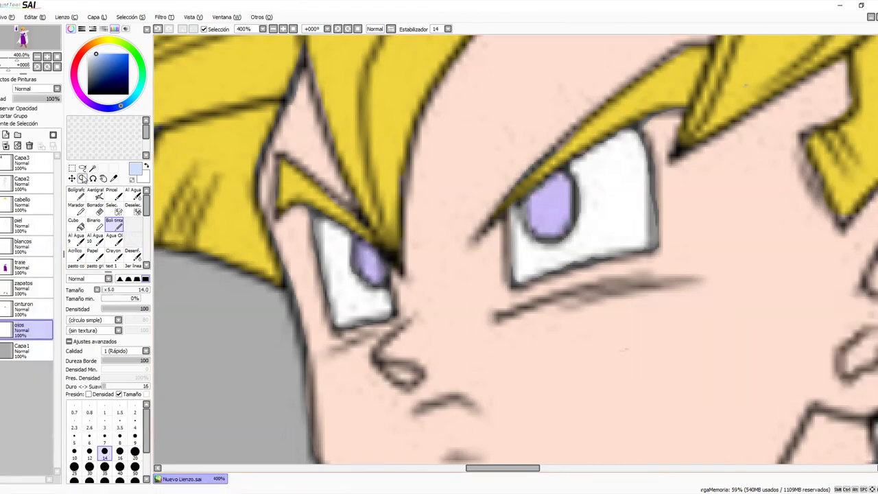
Step: Examine the recolored eyes against the whole character and the head
click(83, 178)
alt+click(492, 196)
alt+click(492, 196)
alt+click(492, 196)
alt+click(492, 196)
alt+click(492, 196)
alt+click(492, 196)
alt+click(492, 196)
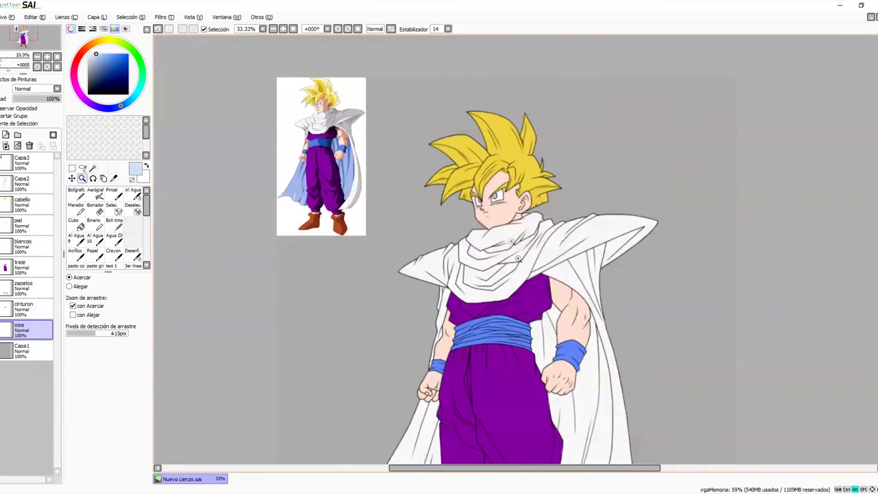
click(532, 173)
click(532, 172)
click(511, 172)
drag(481, 175, 537, 257)
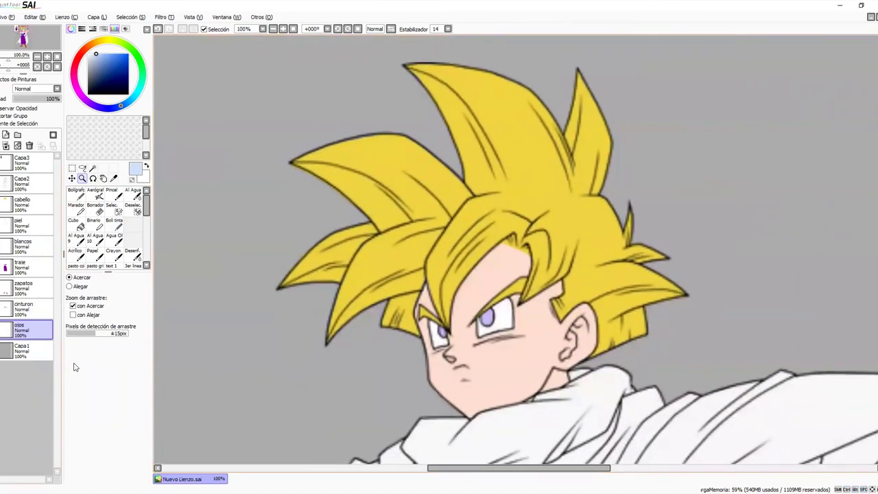
Step: Try recoloring the cabello layer black with Matiz y Saturación, using Matiz +6 and a strongly lowered Luminiscencia
click(28, 205)
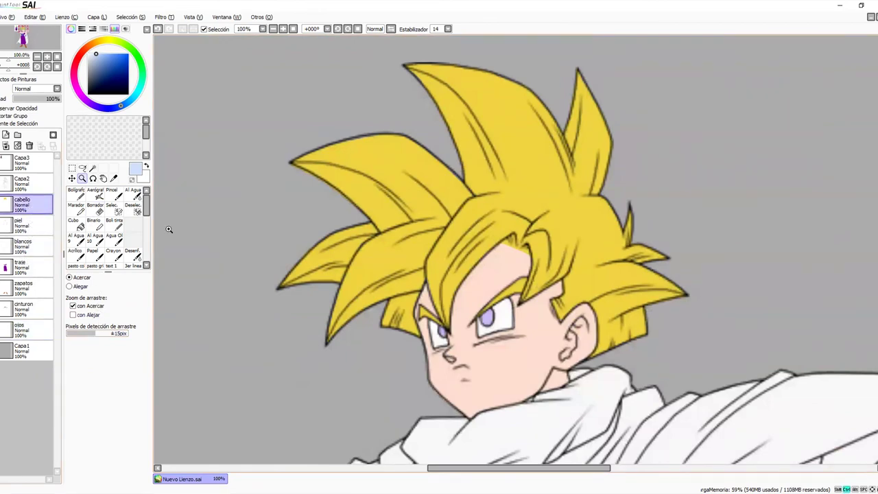
key(ctrl+u)
drag(767, 328, 692, 330)
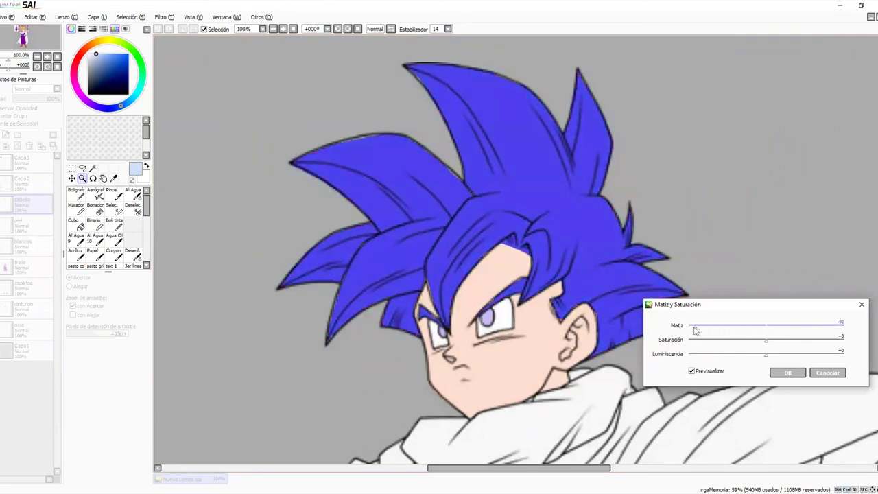
drag(697, 331, 711, 331)
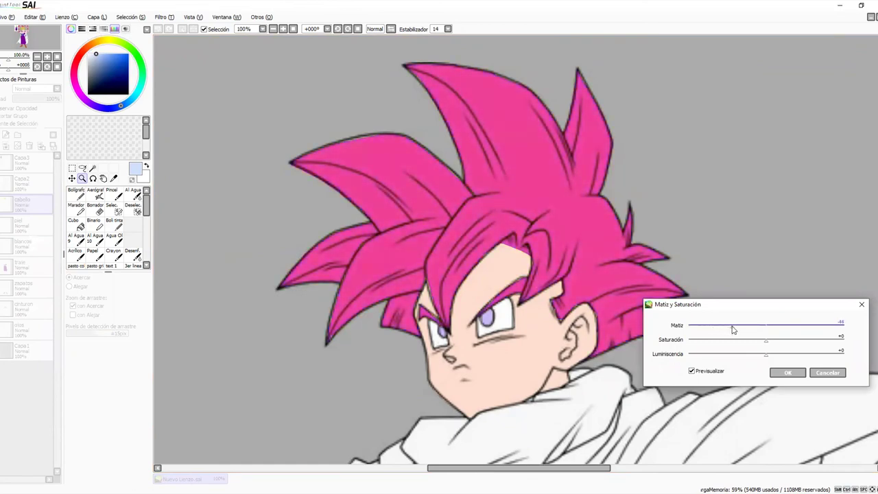
drag(736, 330, 798, 329)
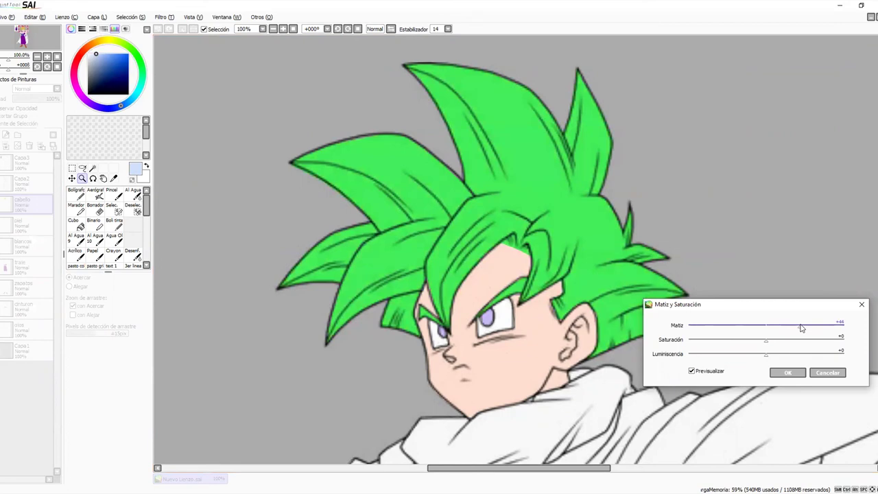
drag(811, 328, 693, 348)
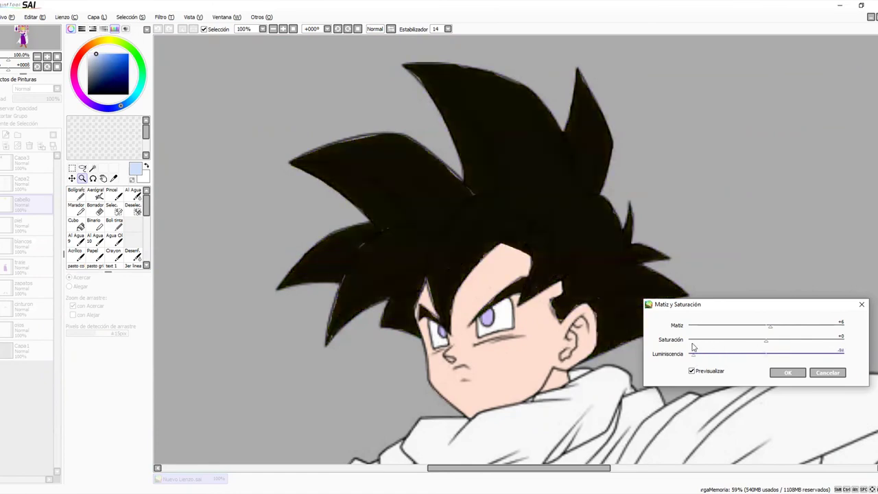
click(788, 374)
Step: Sample the hair's black and paint over the light gaps along the left-hand hair spikes with Boli tinte
drag(439, 286, 460, 220)
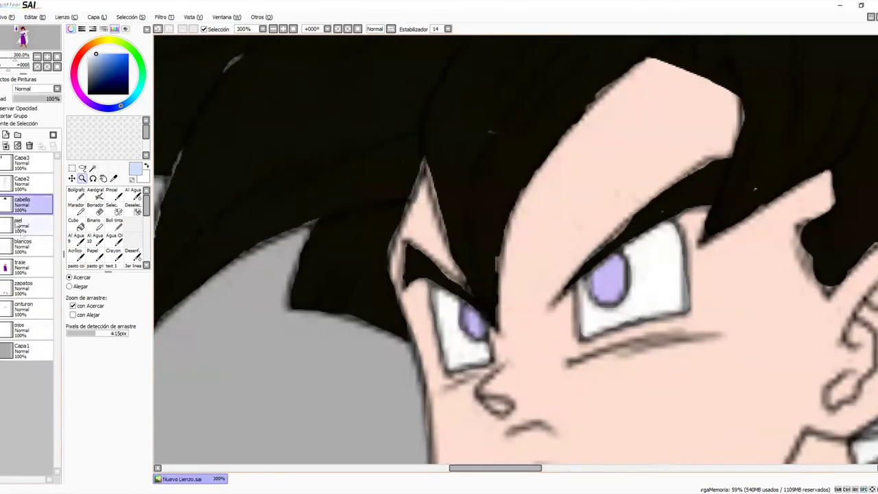
click(114, 223)
drag(374, 199, 445, 317)
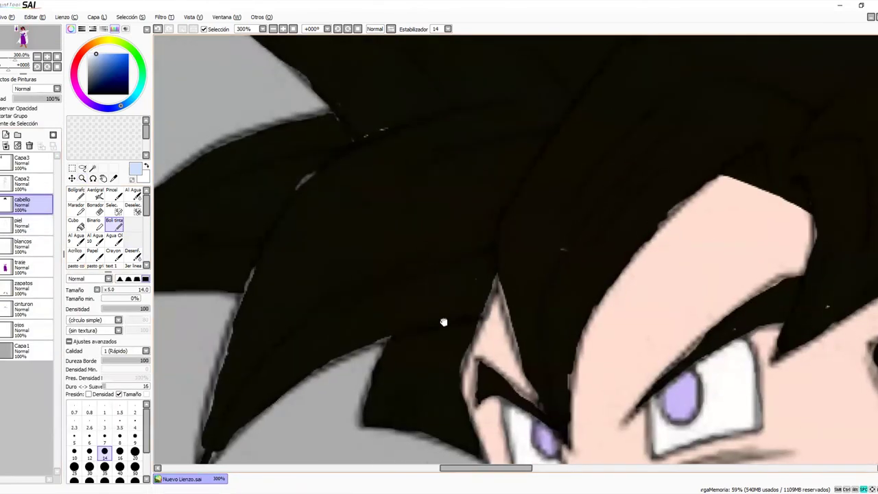
alt+click(257, 348)
drag(257, 347, 313, 254)
drag(290, 291, 287, 292)
mouse_move(272, 333)
mouse_down()
mouse_move(289, 266)
mouse_move(265, 337)
mouse_move(275, 266)
mouse_move(320, 162)
mouse_up()
drag(279, 294, 330, 208)
Step: Select the lower left-hand hair spike with the lasso and fill it black with Cubo
click(82, 168)
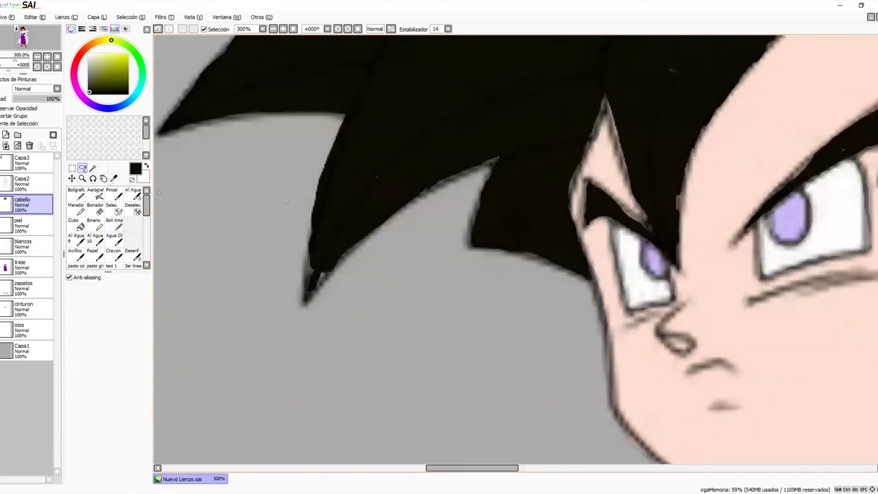
drag(347, 120, 347, 128)
key(ctrl+z)
drag(302, 312, 407, 198)
key(ctrl+z)
mouse_move(345, 114)
mouse_down()
mouse_move(308, 227)
mouse_move(303, 309)
mouse_up()
mouse_move(393, 221)
mouse_down()
mouse_move(376, 127)
mouse_move(345, 116)
mouse_up()
click(77, 225)
click(309, 274)
click(136, 207)
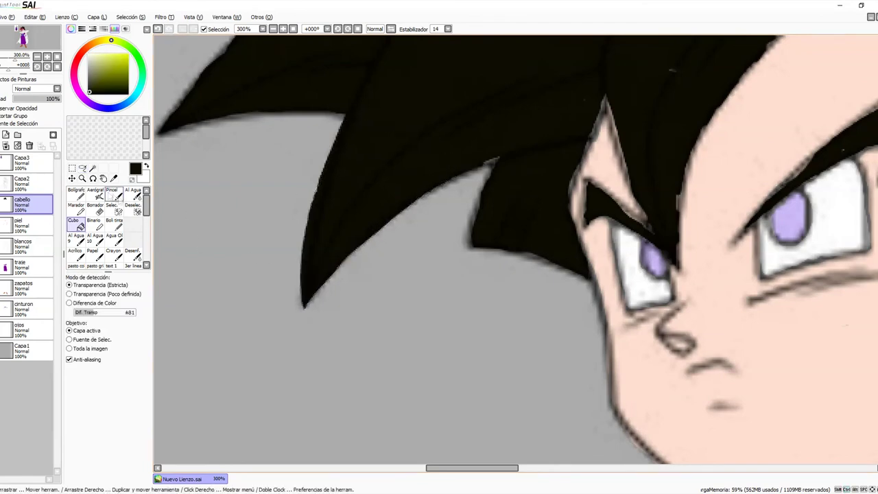
click(82, 178)
scroll(341, 319, down, 4)
key(ctrl+u)
drag(767, 326, 797, 328)
drag(767, 355, 805, 356)
mouse_move(797, 327)
mouse_down()
mouse_move(745, 328)
mouse_move(803, 328)
mouse_up()
drag(766, 341, 794, 342)
drag(806, 356, 802, 329)
click(822, 373)
Step: Undo the black recoloring and retouching of the hair
key(ctrl+z)
key(ctrl+z)
key(ctrl+z)
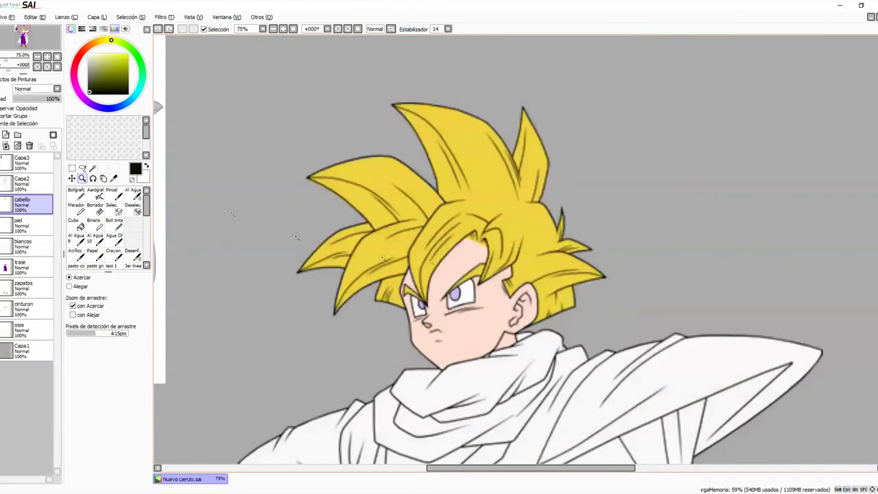
Step: Examine the flat base colors over the whole character next to the reference illustration
scroll(515, 237, down, 3)
drag(580, 330, 595, 204)
scroll(594, 237, down, 1)
scroll(590, 245, up, 1)
mouse_move(582, 248)
mouse_down()
mouse_move(588, 230)
mouse_move(581, 235)
mouse_up()
scroll(370, 96, up, 6)
scroll(459, 154, down, 6)
drag(561, 285, 535, 247)
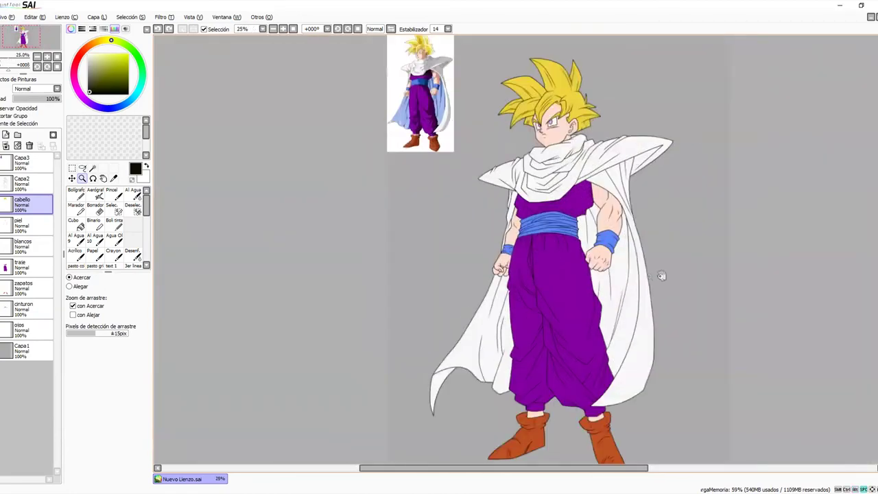
drag(661, 275, 573, 263)
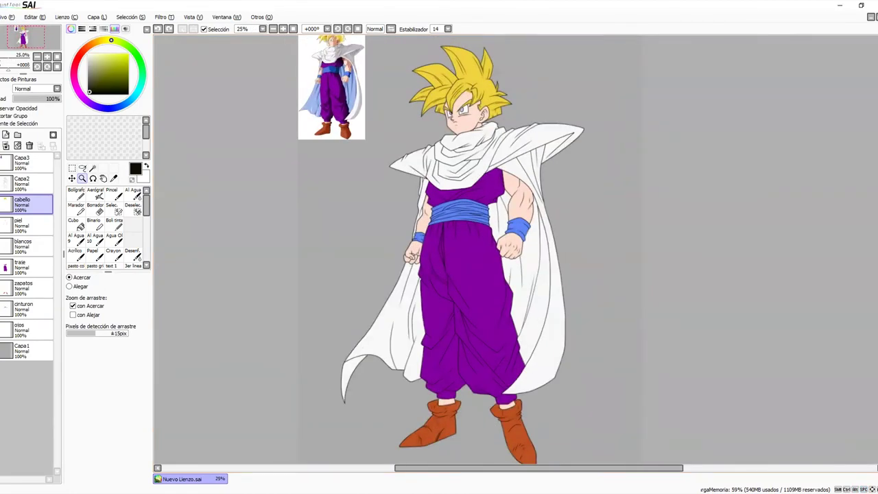